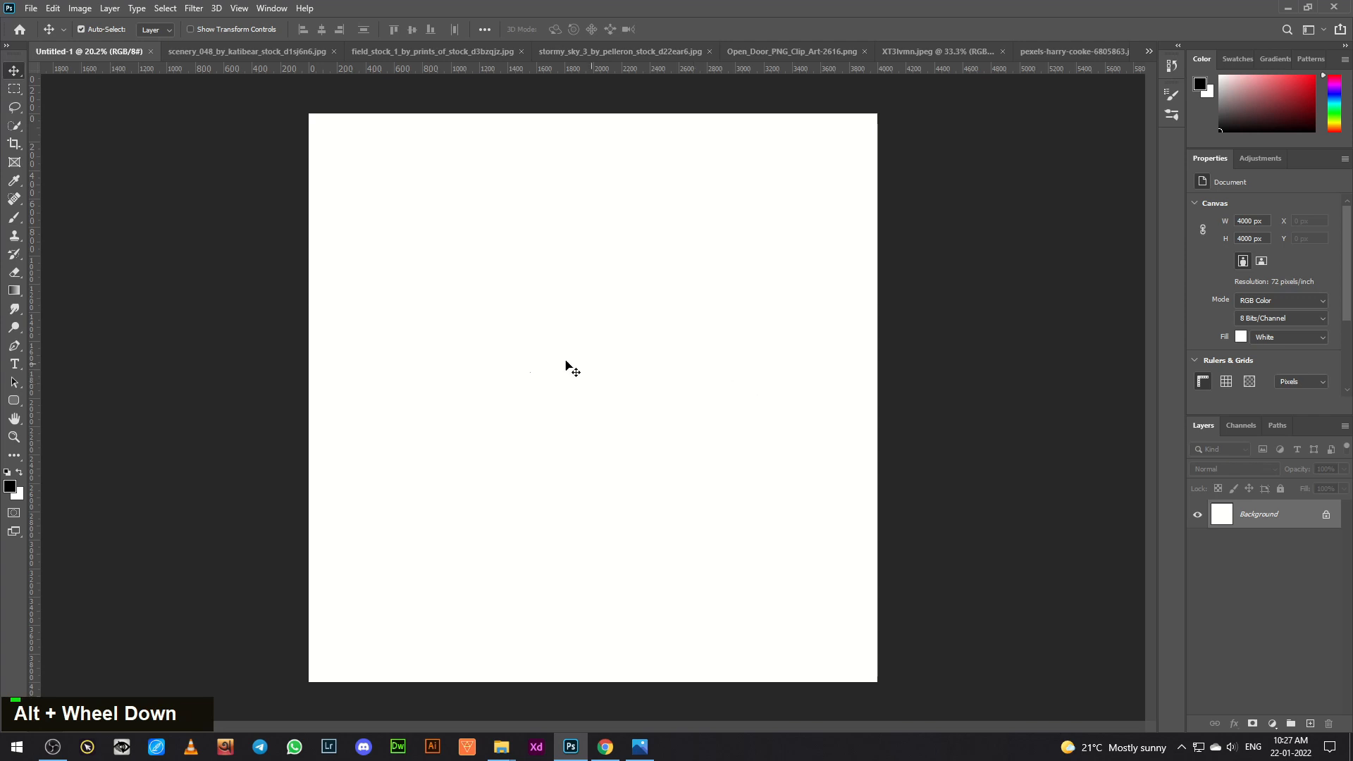
Step: Copy the scenery_048 field photo into Untitled-1 and enlarge it proportionally to about 166% so it spans the canvas width
{"action": "left_click", "coordinate": [218, 51]}
{"action": "left_click_drag", "start_coordinate": [597, 535], "coordinate": [678, 536]}
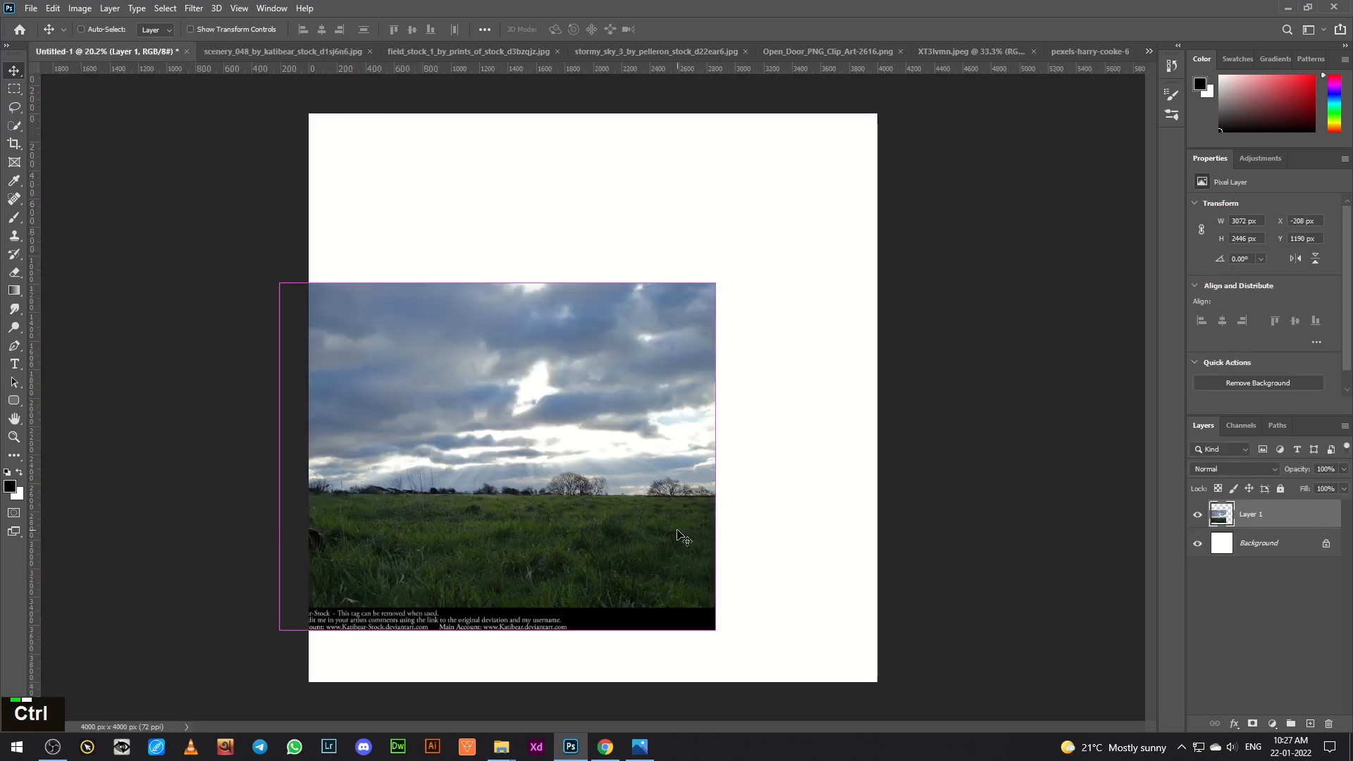
{"action": "key", "text": "ctrl+t"}
{"action": "left_click_drag", "start_coordinate": [719, 283], "coordinate": [811, 240]}
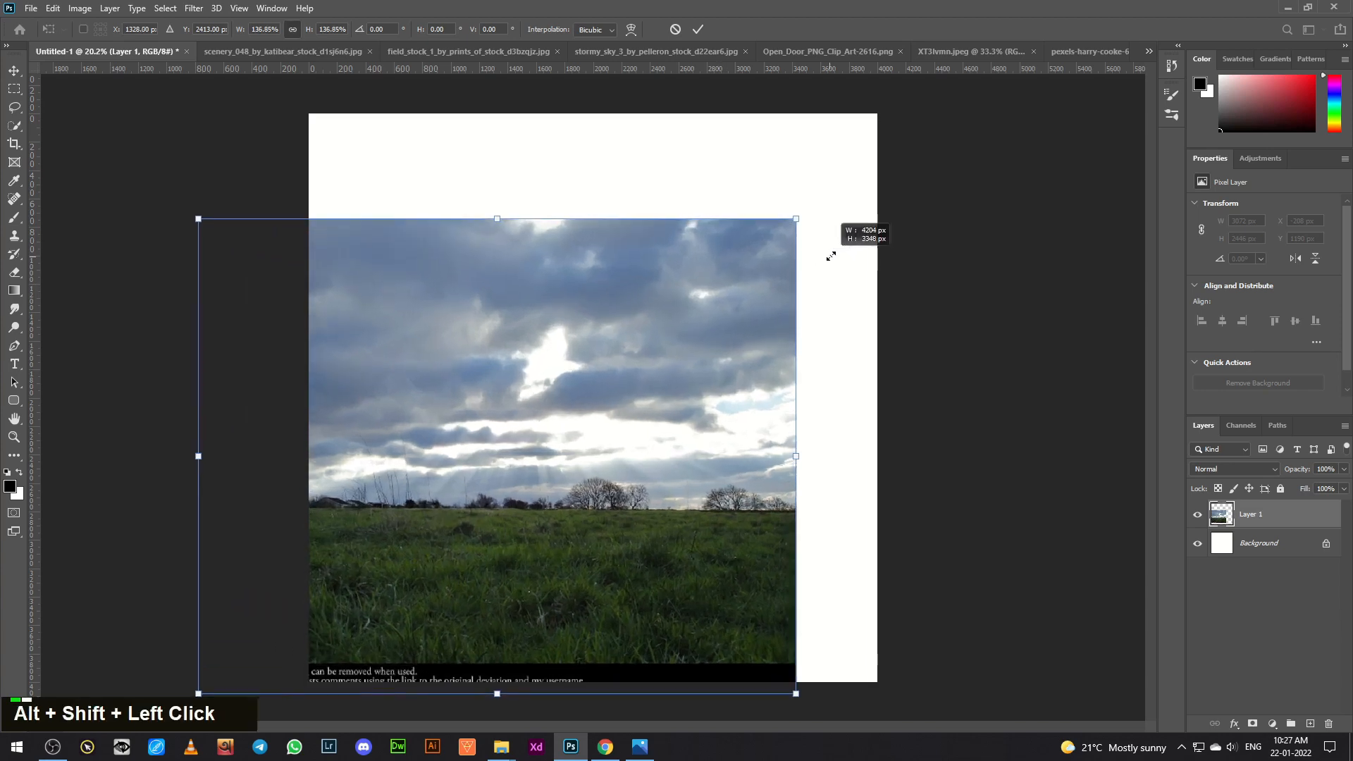
{"action": "left_click_drag", "start_coordinate": [641, 412], "coordinate": [701, 432]}
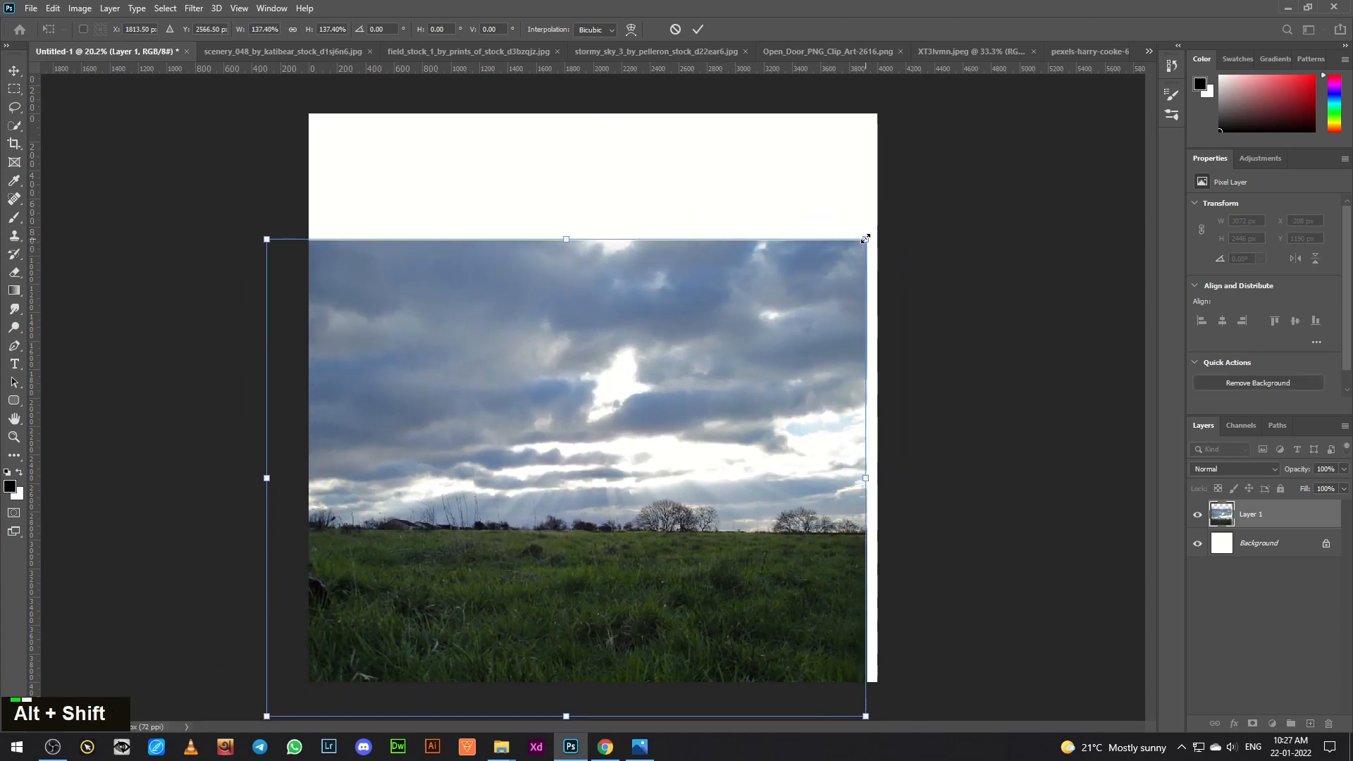
{"action": "left_click_drag", "start_coordinate": [866, 239], "coordinate": [954, 220]}
{"action": "left_click_drag", "start_coordinate": [794, 535], "coordinate": [789, 490]}
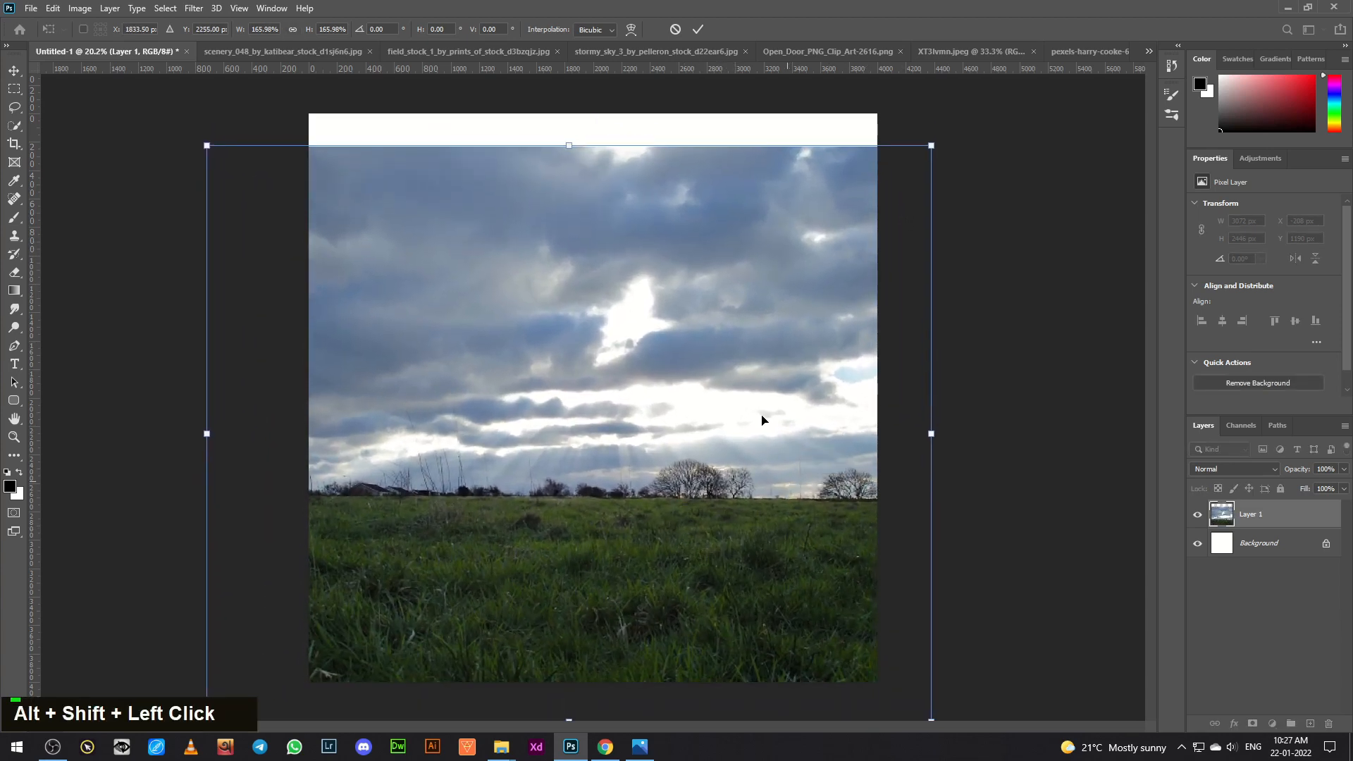
Step: Squash the field photo vertically to about 2156 px high so it fills the lower half of the canvas
{"action": "left_click_drag", "start_coordinate": [572, 146], "coordinate": [572, 374]}
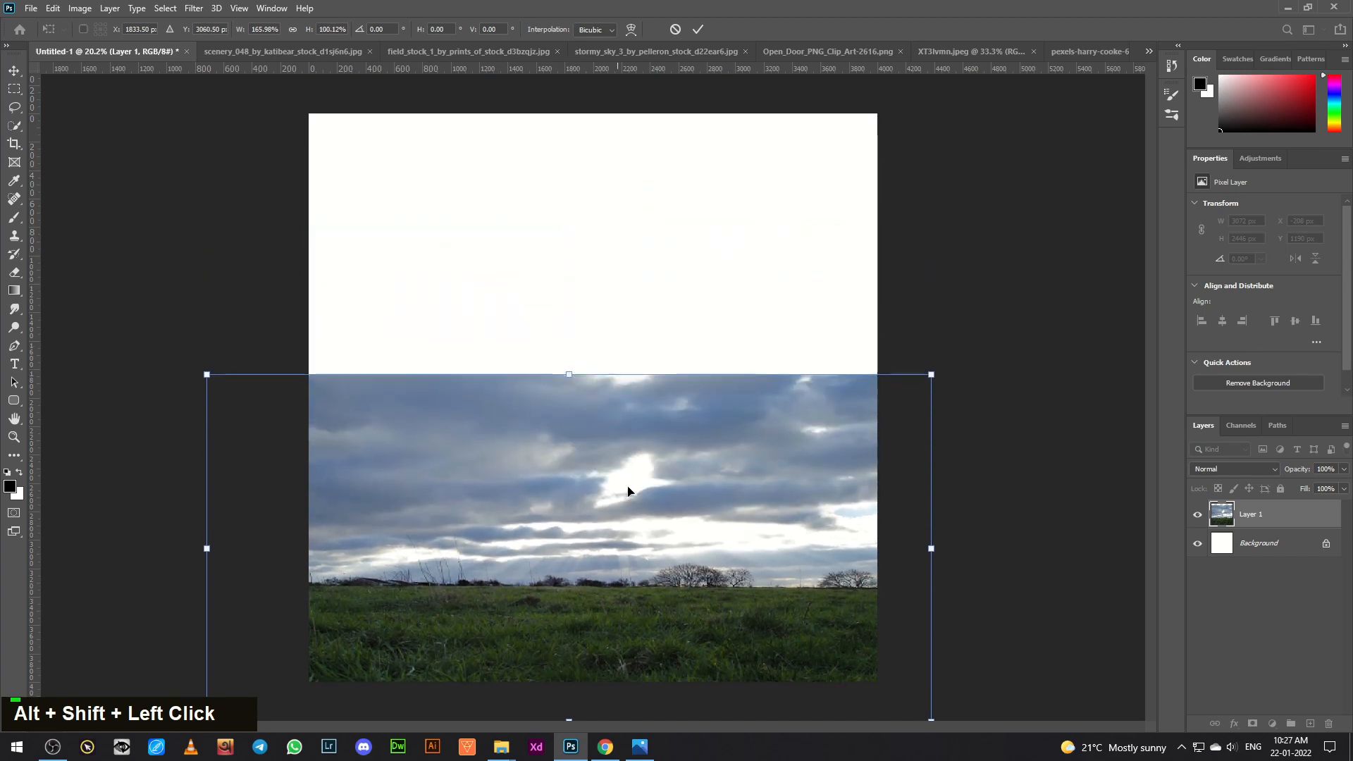
{"action": "left_click_drag", "start_coordinate": [655, 540], "coordinate": [651, 522]}
{"action": "left_click_drag", "start_coordinate": [578, 357], "coordinate": [579, 399]}
{"action": "key", "text": "Return"}
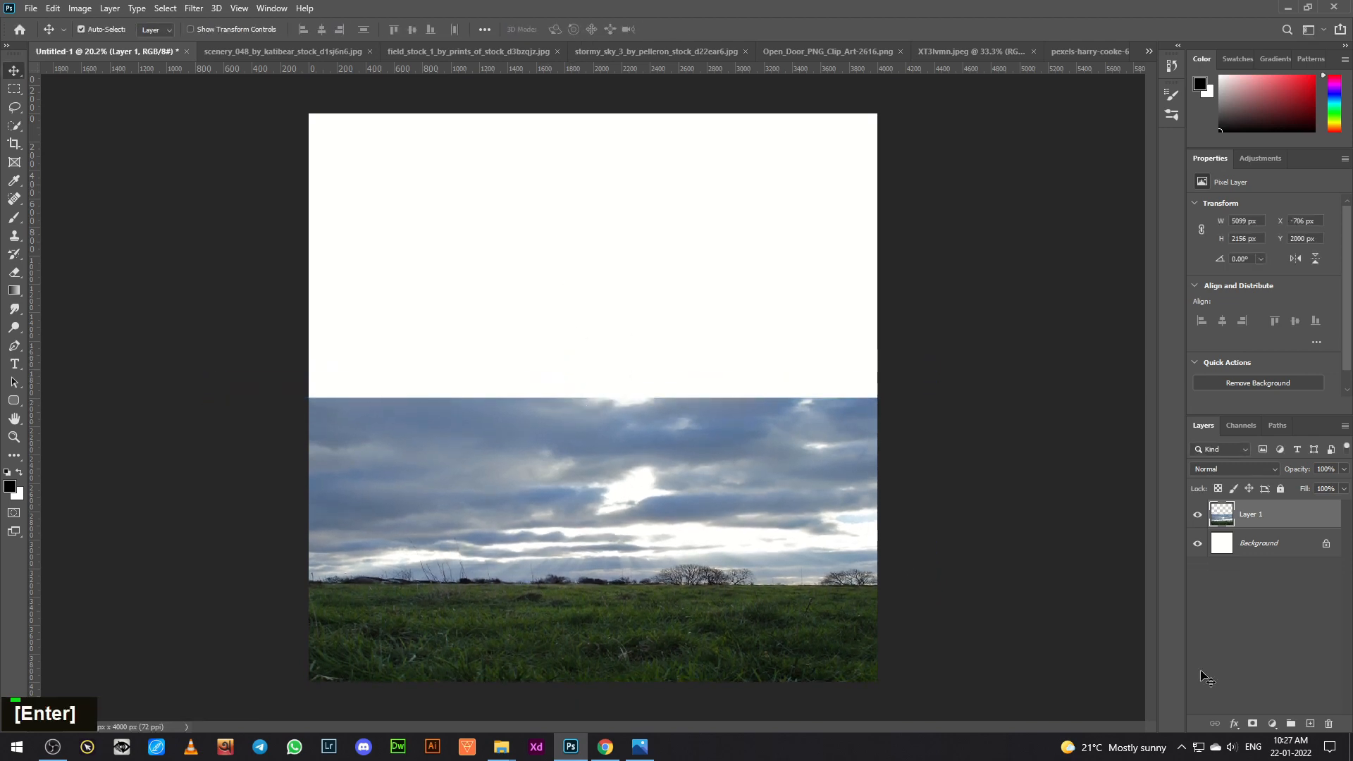
Step: Add a layer mask to Layer 1 and fade out its sky down to the grass with Foreground to Transparent linear gradients
{"action": "left_click", "coordinate": [1252, 723]}
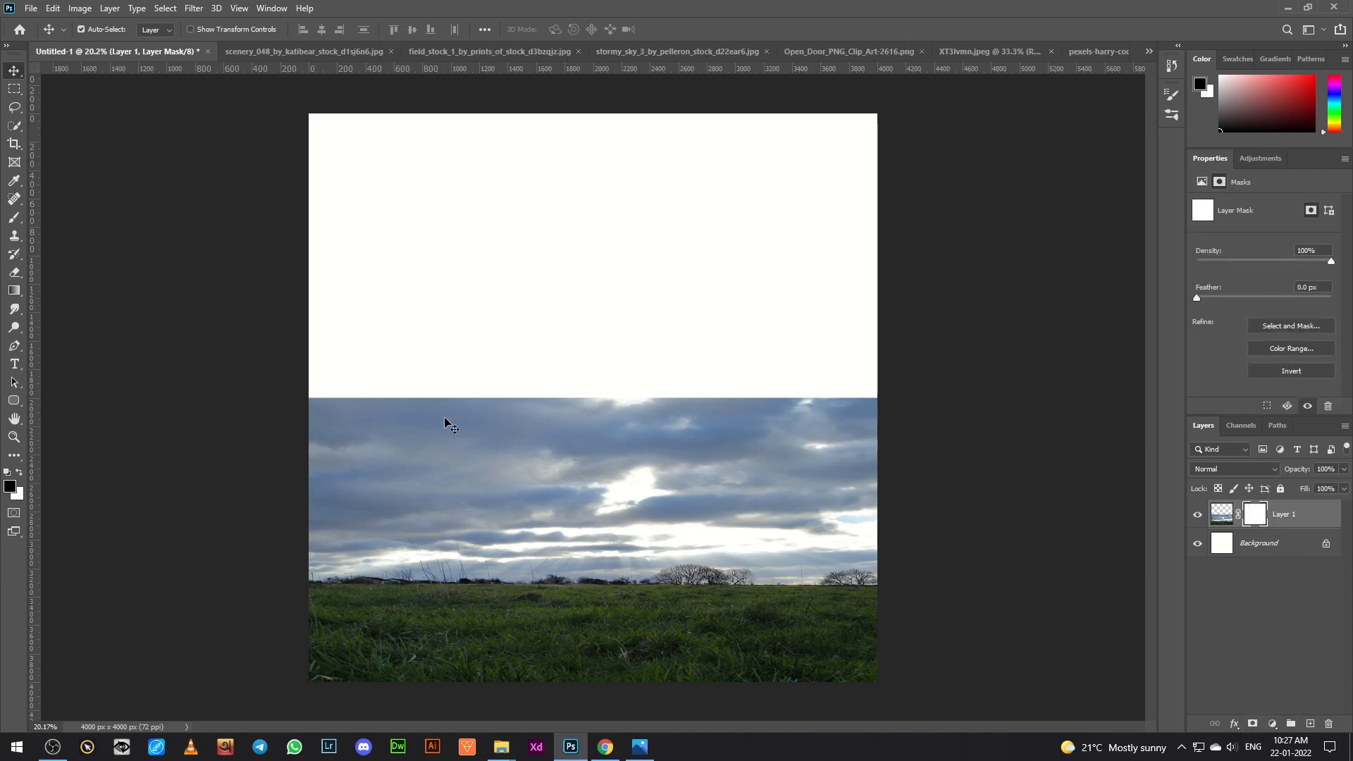
{"action": "left_click", "coordinate": [15, 217]}
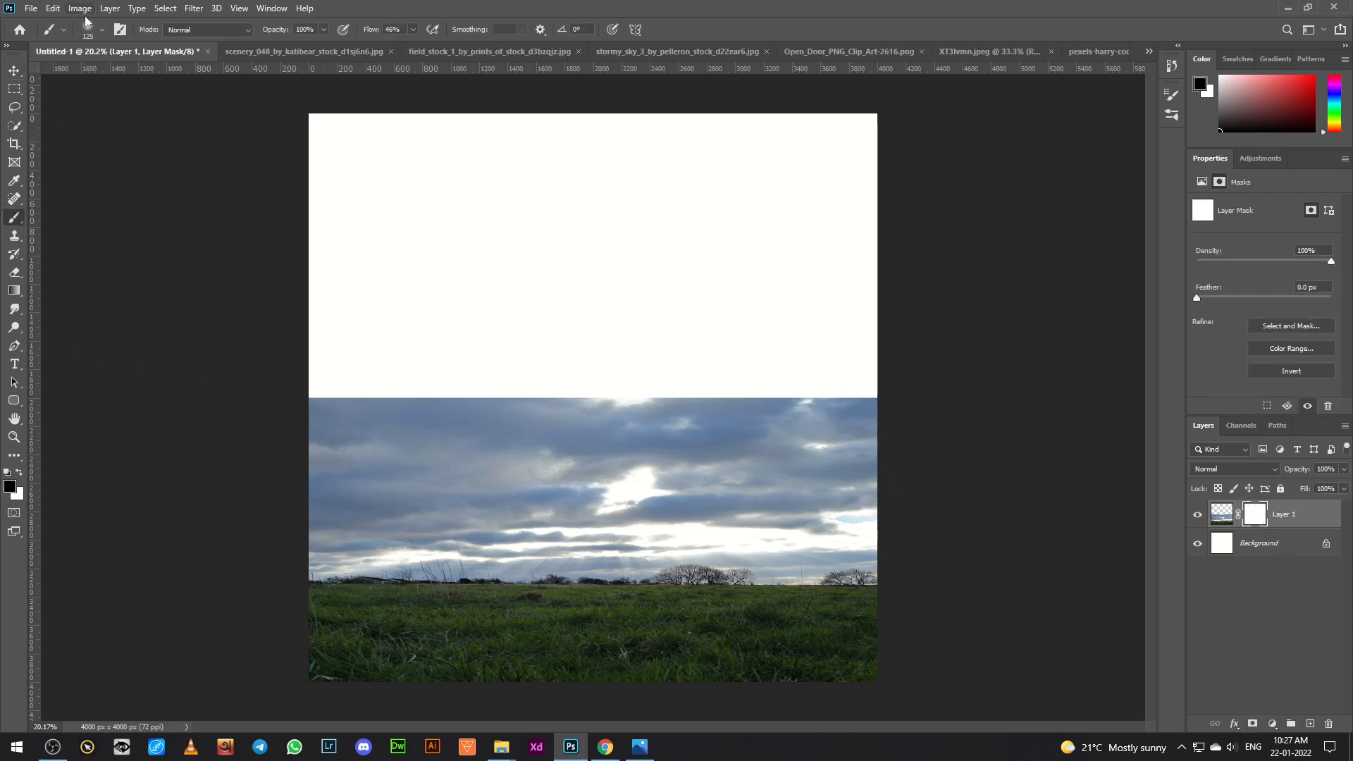
{"action": "left_click", "coordinate": [15, 292]}
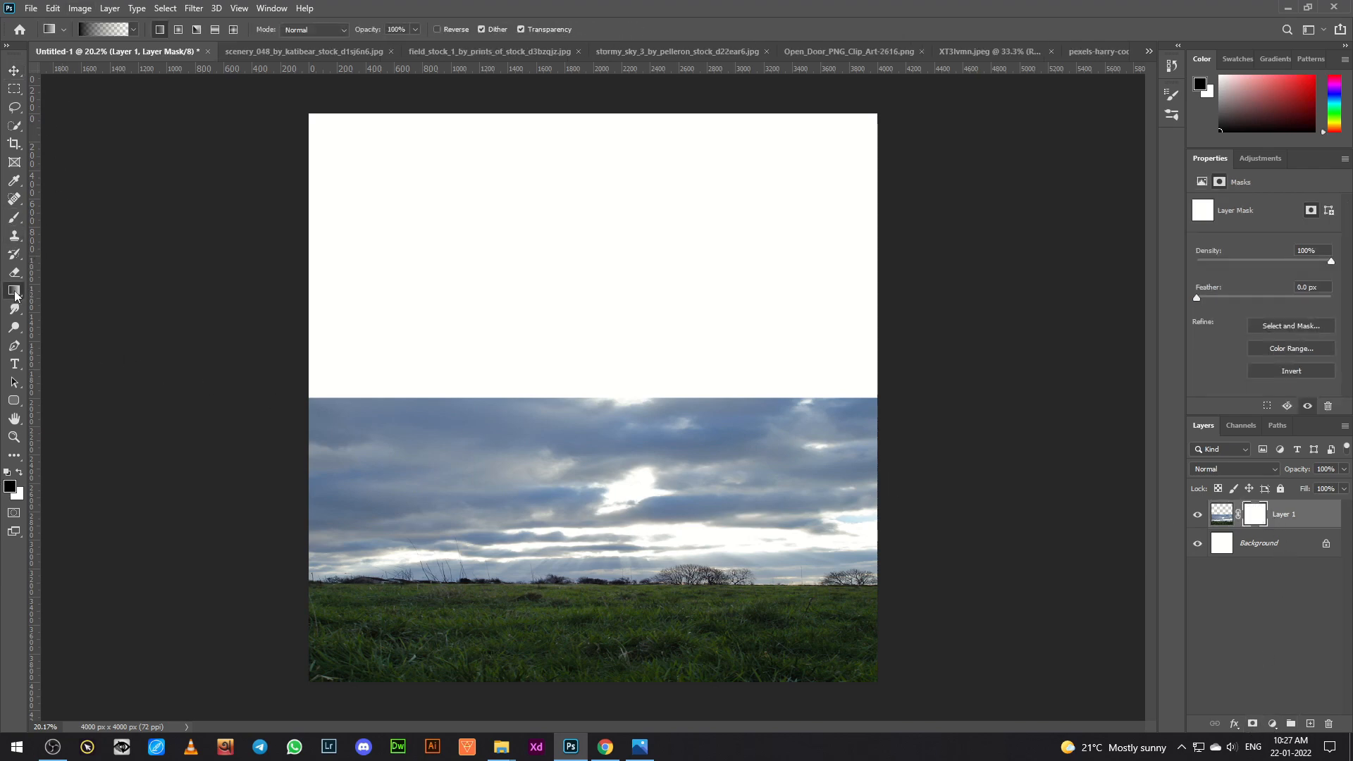
{"action": "left_click", "coordinate": [87, 30]}
{"action": "left_click", "coordinate": [705, 273]}
{"action": "left_click", "coordinate": [744, 302]}
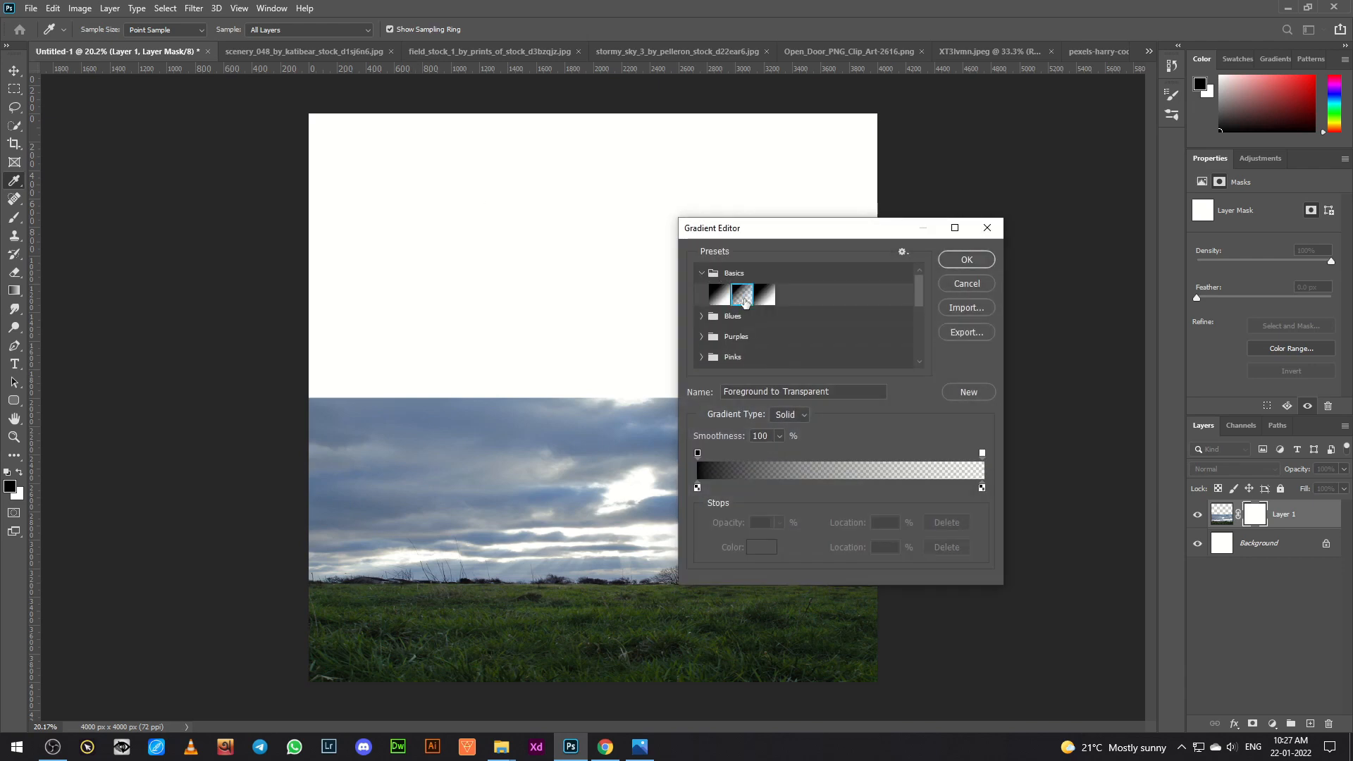
{"action": "left_click", "coordinate": [967, 260]}
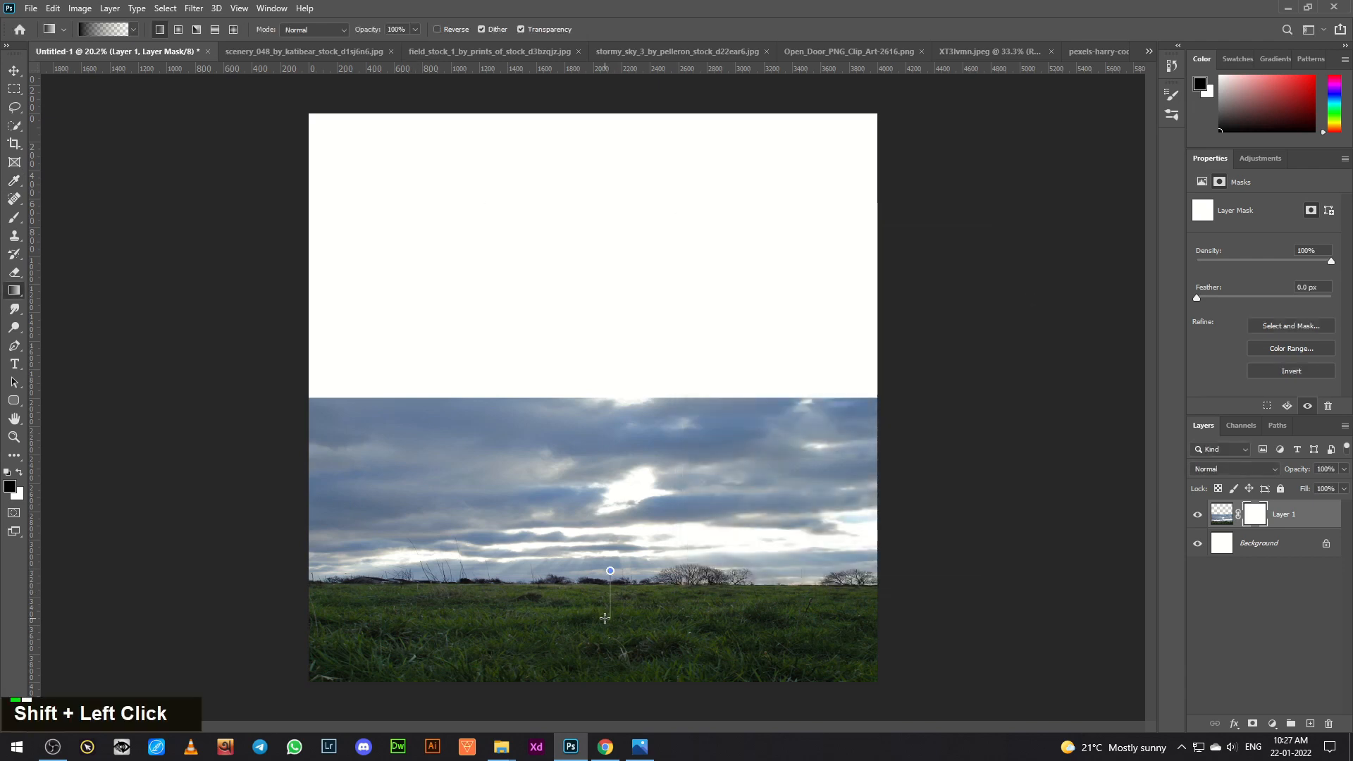
{"action": "left_click_drag", "start_coordinate": [604, 618], "coordinate": [606, 622]}
{"action": "left_click_drag", "start_coordinate": [621, 577], "coordinate": [621, 614]}
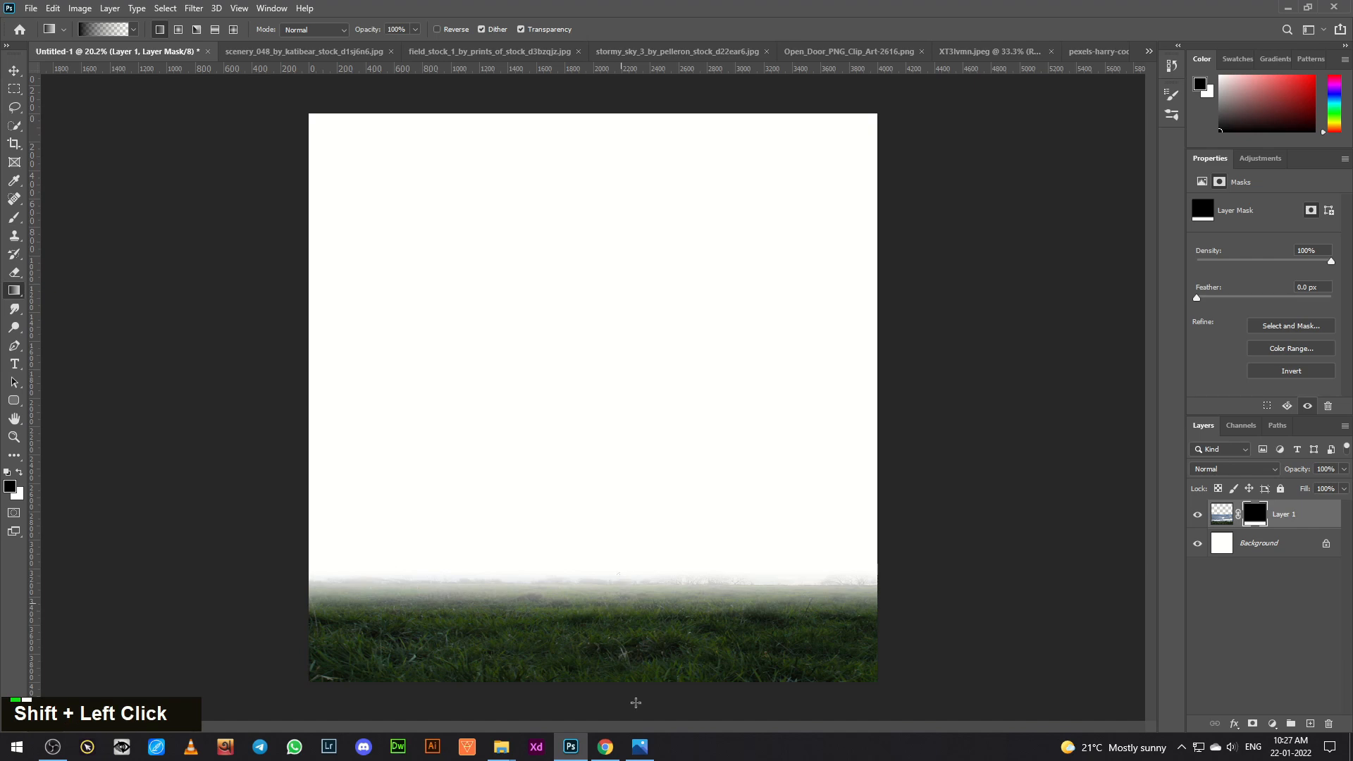
Step: Copy the field_stock_1 mountain photo into Untitled-1 and place its layer beneath Layer 1
{"action": "left_click", "coordinate": [16, 72]}
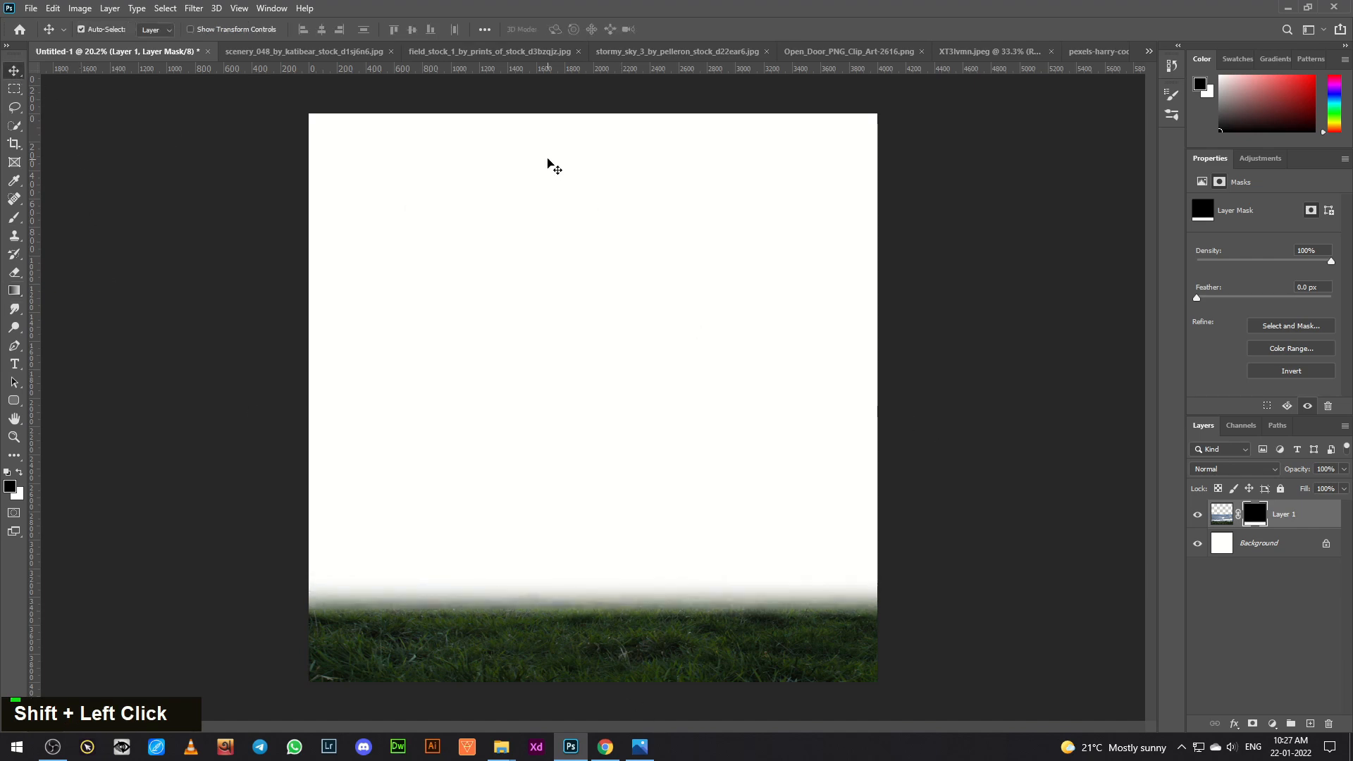
{"action": "left_click", "coordinate": [486, 51]}
{"action": "left_click_drag", "start_coordinate": [708, 572], "coordinate": [717, 545]}
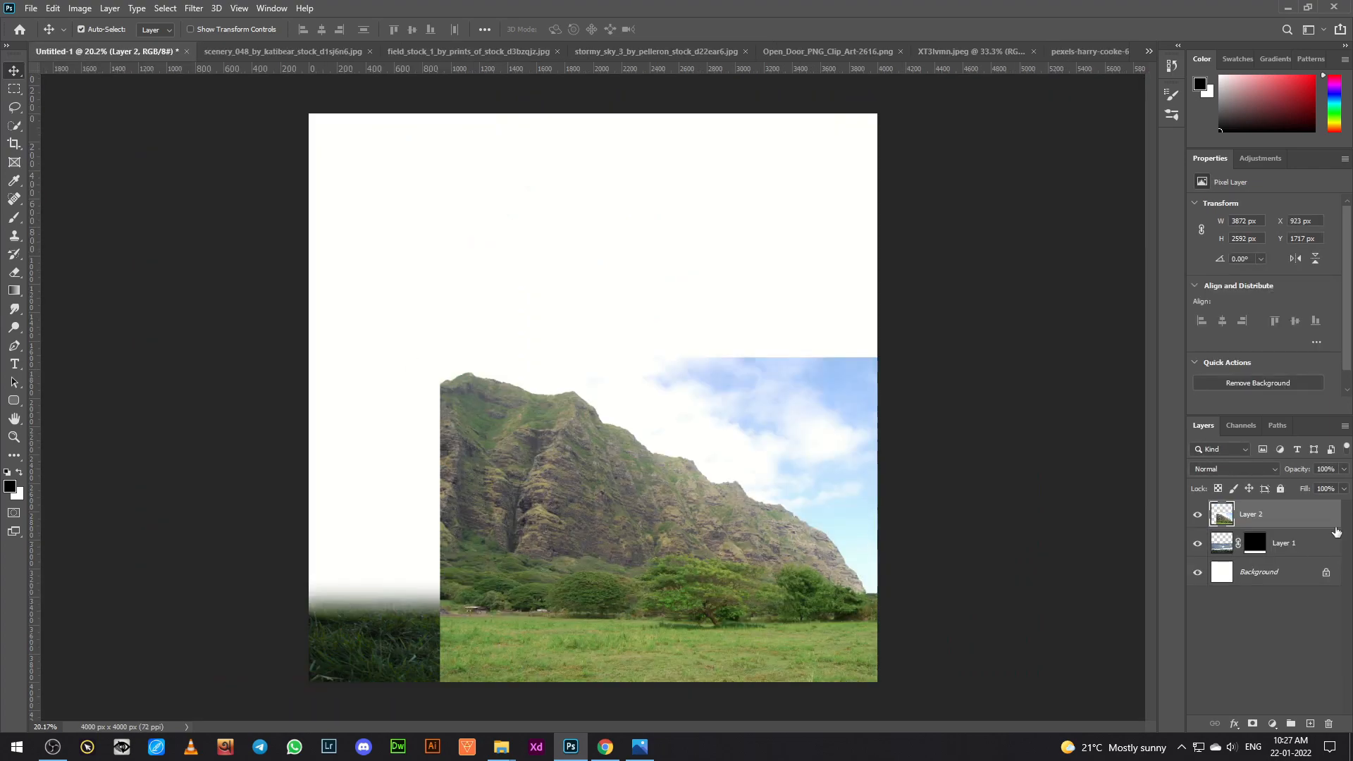
{"action": "left_click_drag", "start_coordinate": [1305, 516], "coordinate": [1309, 559]}
Step: Enlarge and vertically squash the mountain photo to about 5005 × 2047 px, with its grass meeting the foreground grass
{"action": "key", "text": "ctrl+t"}
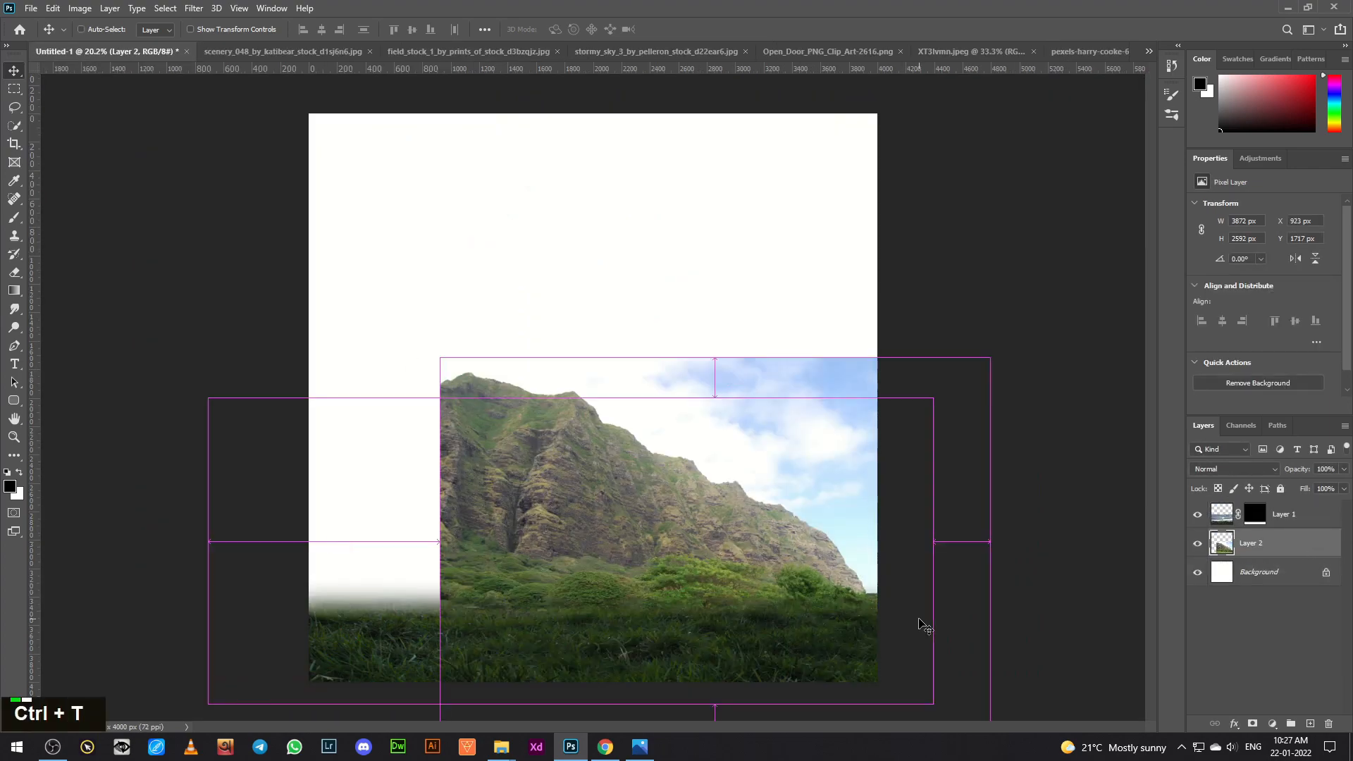
{"action": "left_click_drag", "start_coordinate": [985, 354], "coordinate": [1071, 302]}
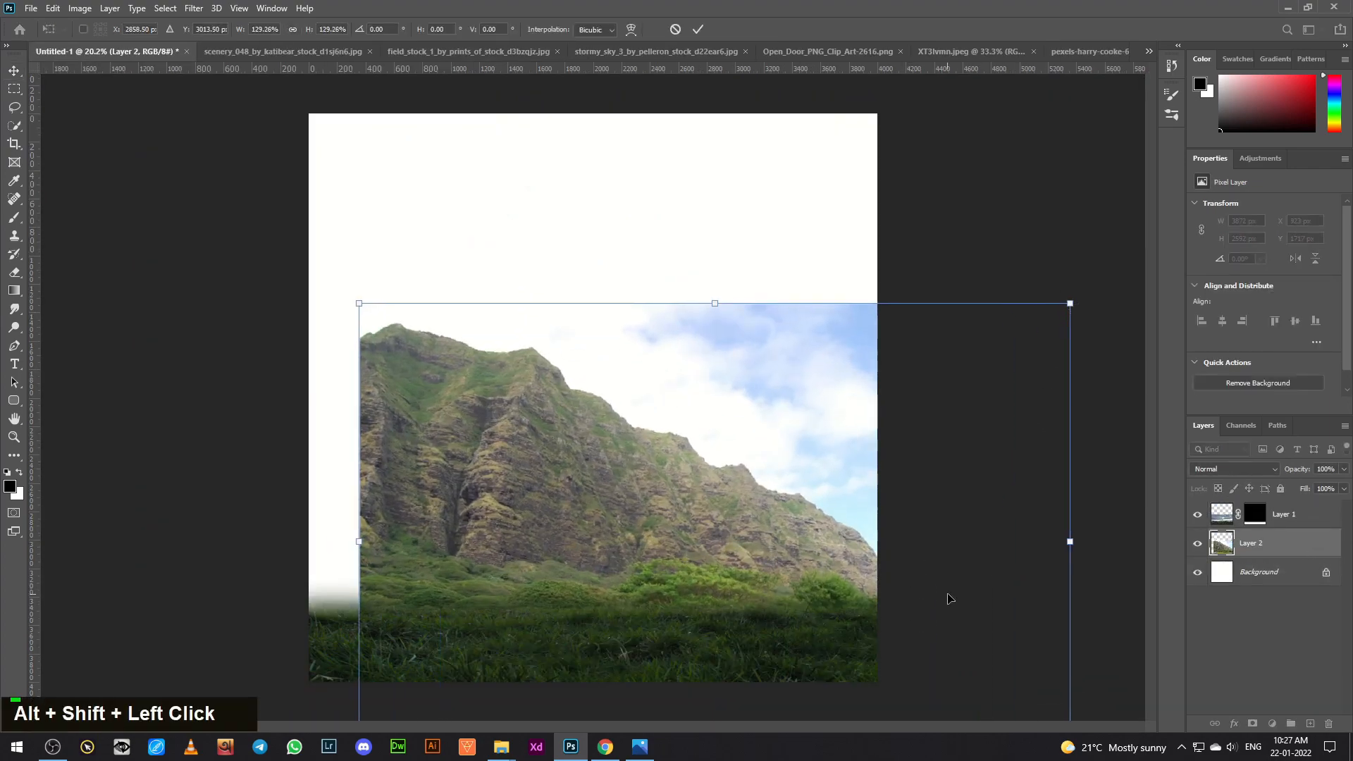
{"action": "left_click_drag", "start_coordinate": [951, 598], "coordinate": [864, 435]}
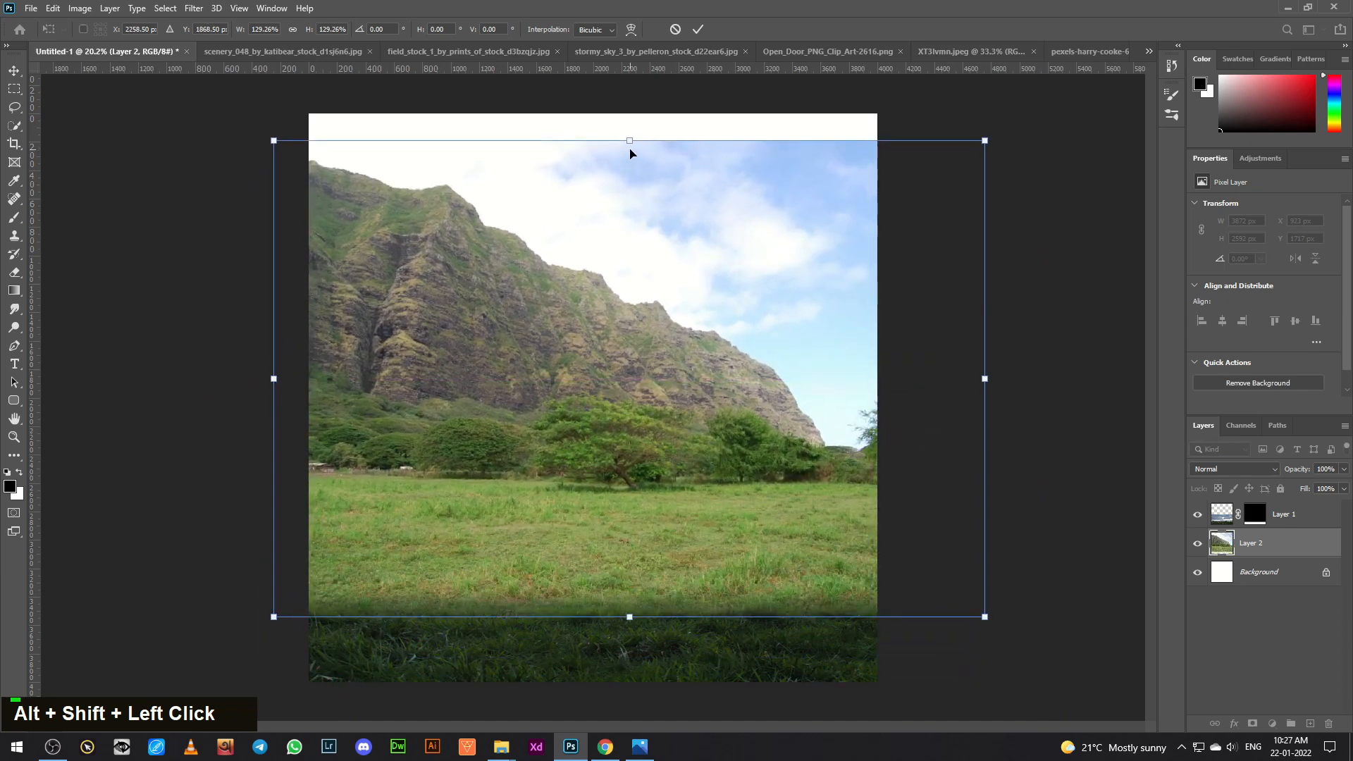
{"action": "left_click_drag", "start_coordinate": [630, 143], "coordinate": [631, 327]}
{"action": "mouse_move", "coordinate": [804, 511]}
{"action": "left_mouse_down"}
{"action": "mouse_move", "coordinate": [775, 525]}
{"action": "mouse_move", "coordinate": [794, 510]}
{"action": "left_mouse_up"}
{"action": "key", "text": "Return"}
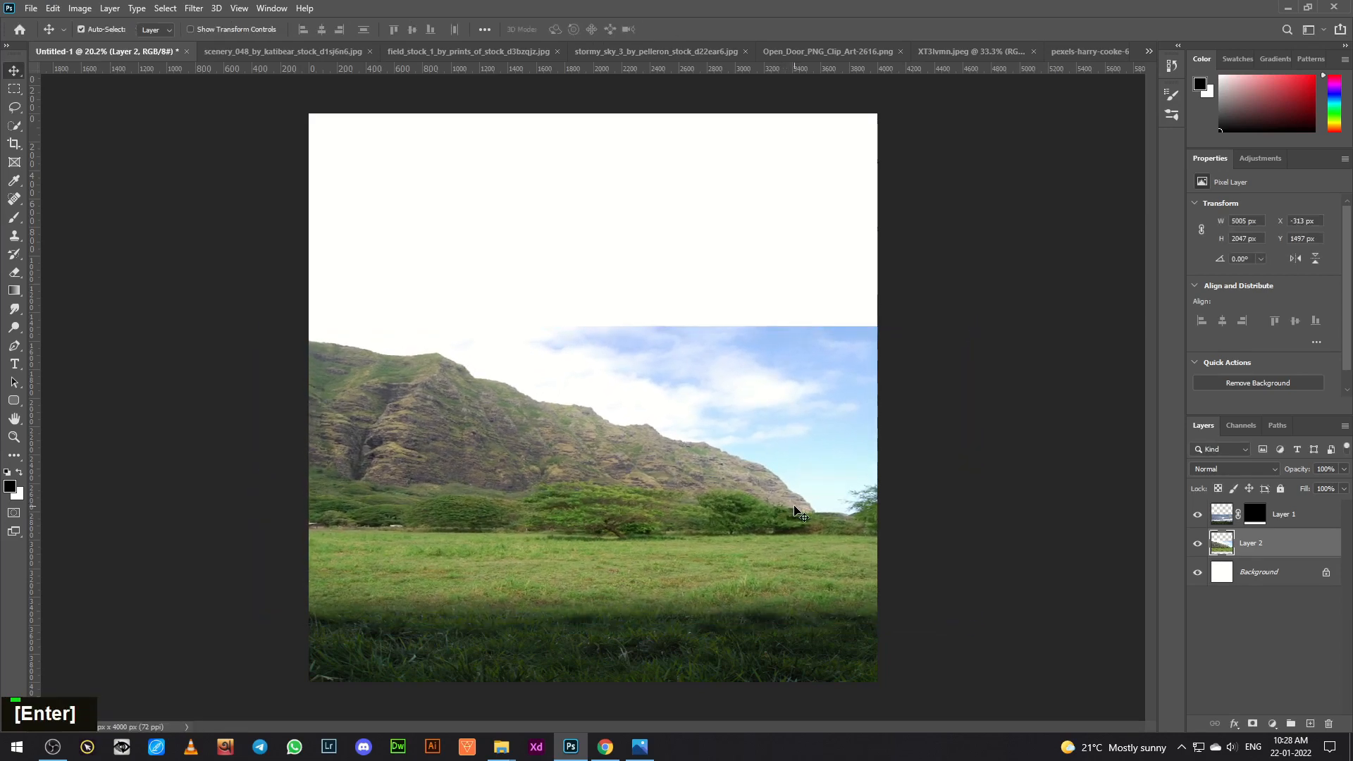
Step: Fill the Background layer with black and mask out Layer 2's mountains and sky with a Foreground to Transparent gradient
{"action": "left_click", "coordinate": [1217, 577]}
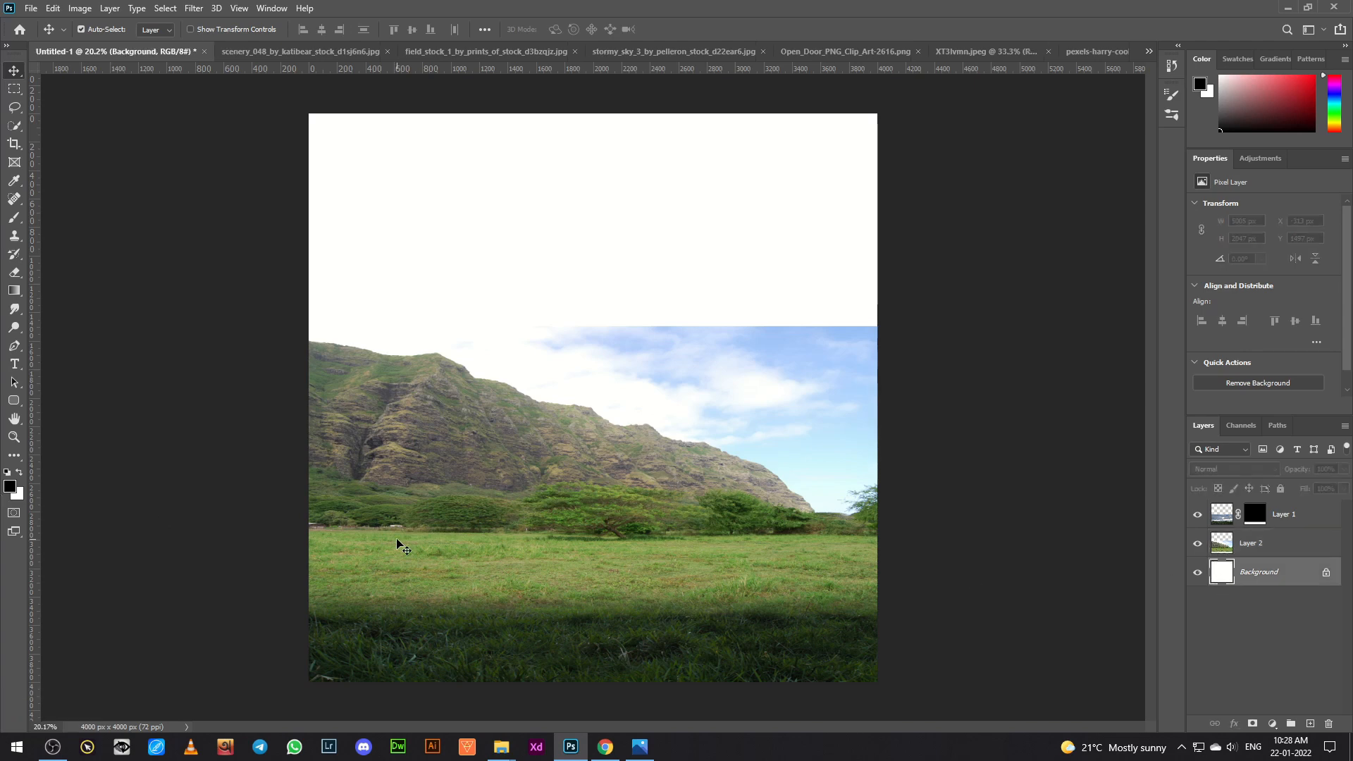
{"action": "key", "text": "alt+BackSpace"}
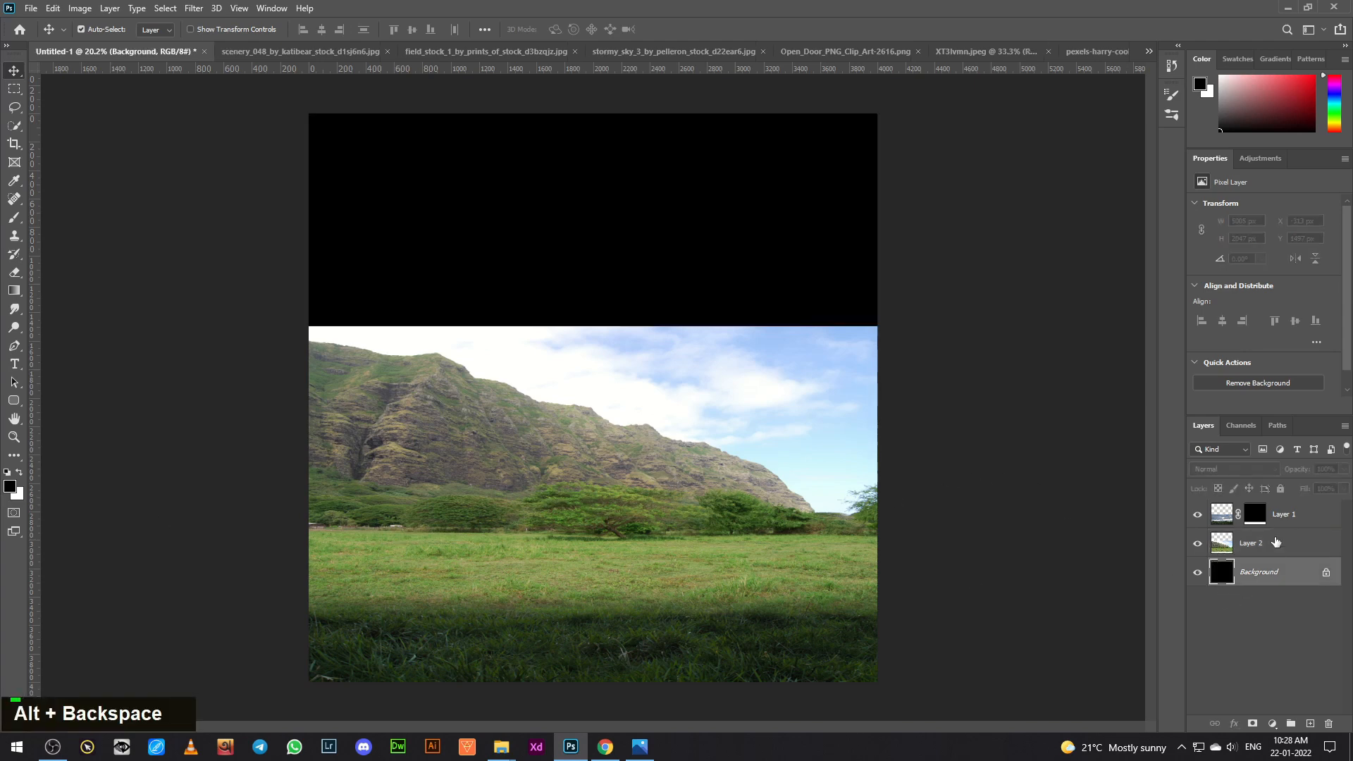
{"action": "left_click", "coordinate": [1300, 549]}
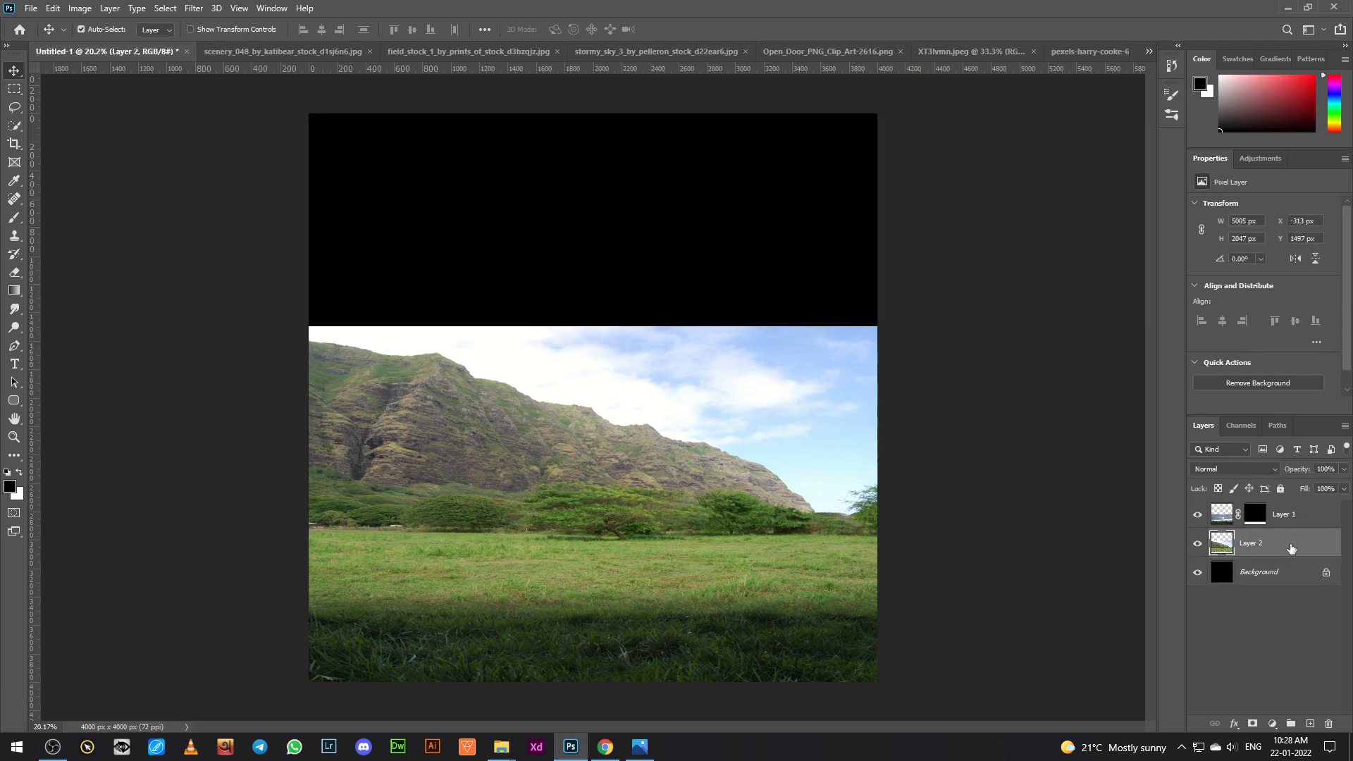
{"action": "left_click", "coordinate": [1252, 724]}
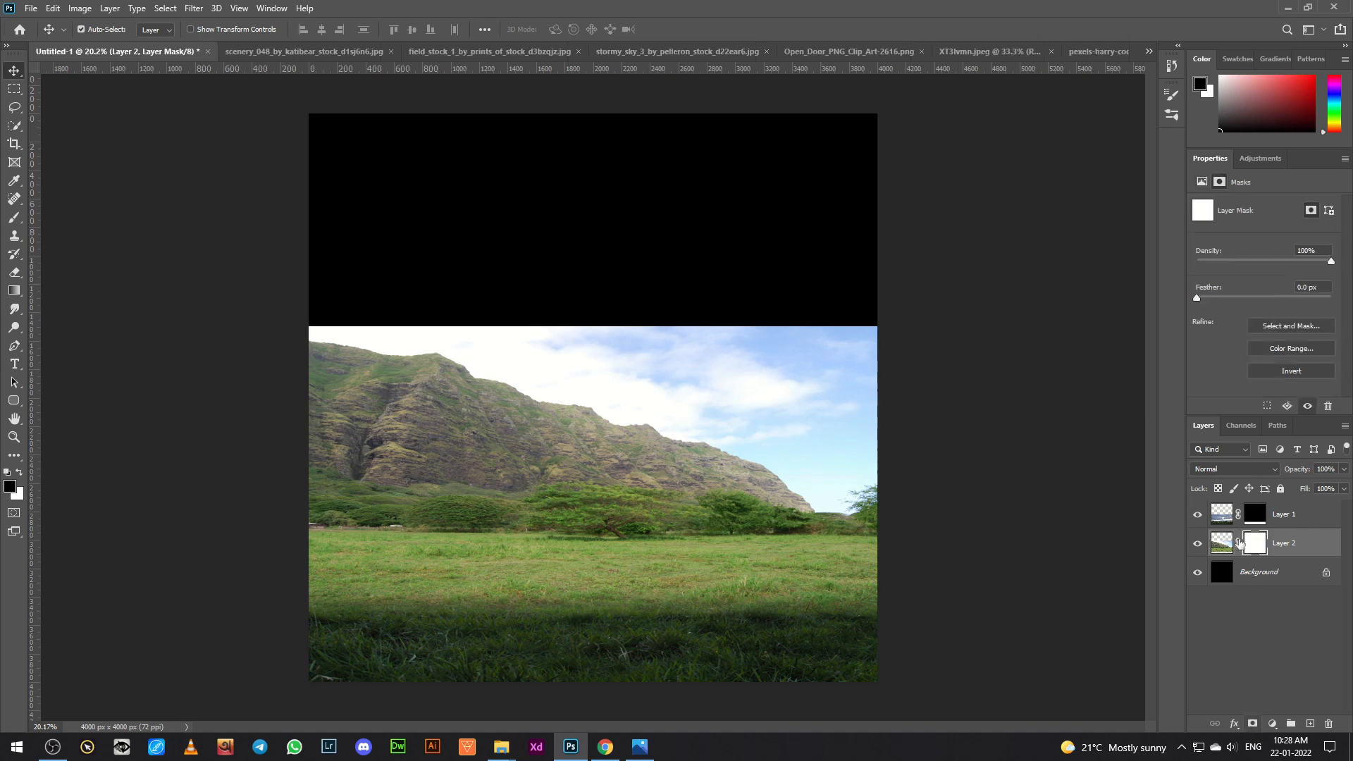
{"action": "left_click", "coordinate": [14, 219]}
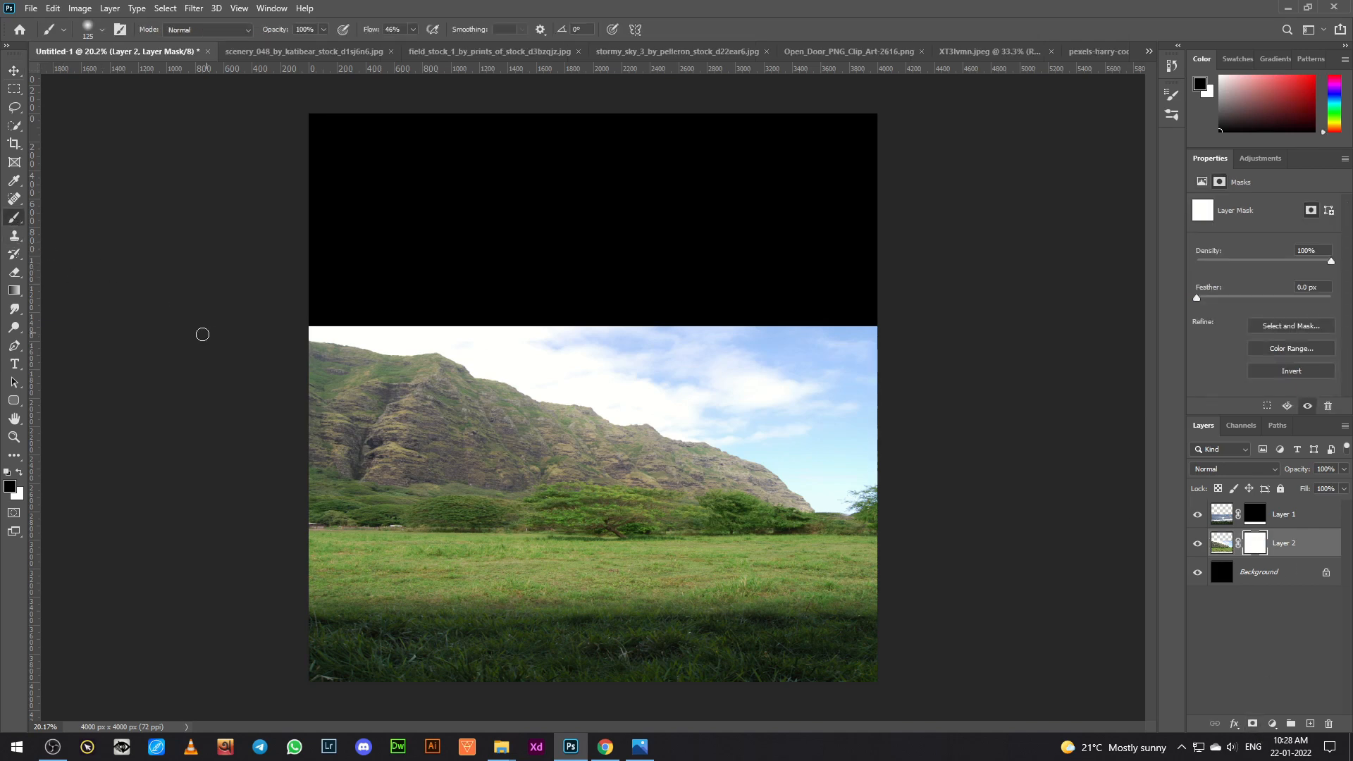
{"action": "left_click", "coordinate": [27, 298]}
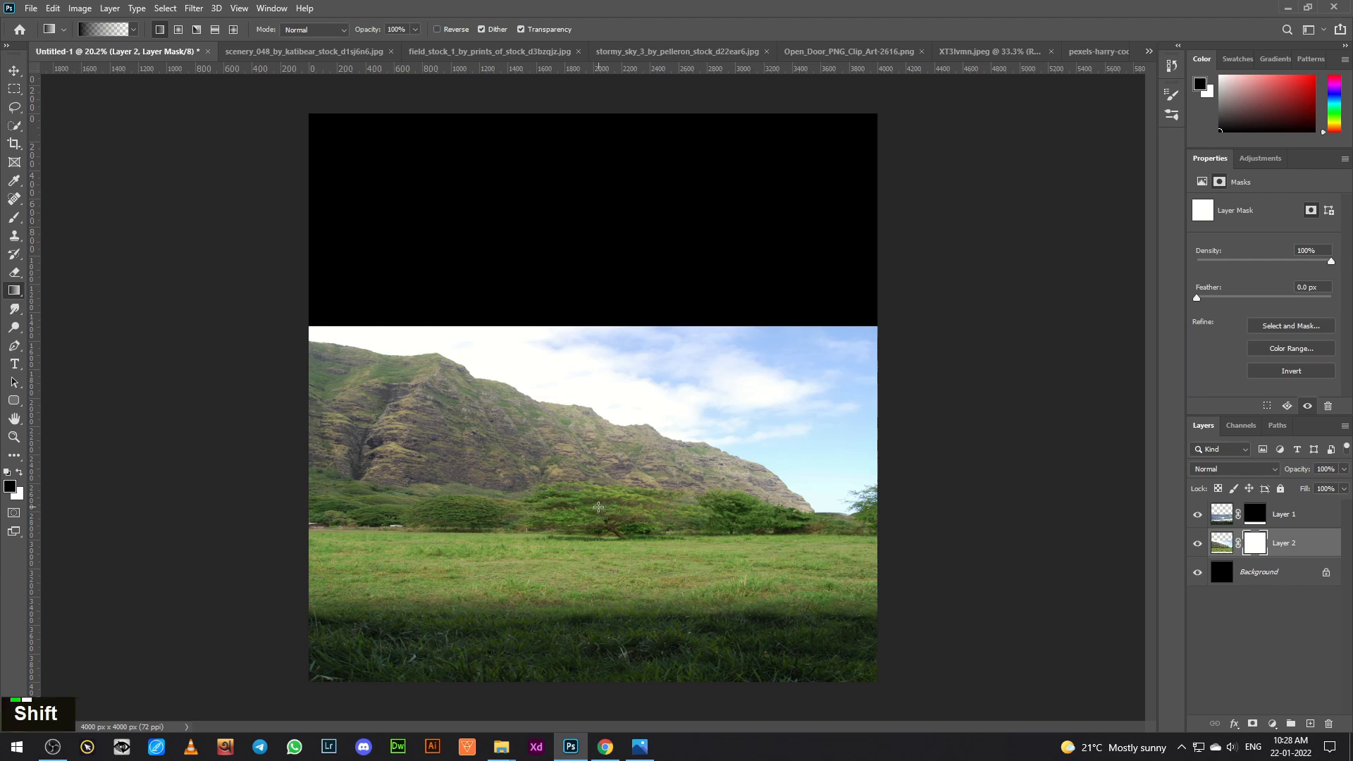
{"action": "left_click_drag", "start_coordinate": [598, 509], "coordinate": [612, 554]}
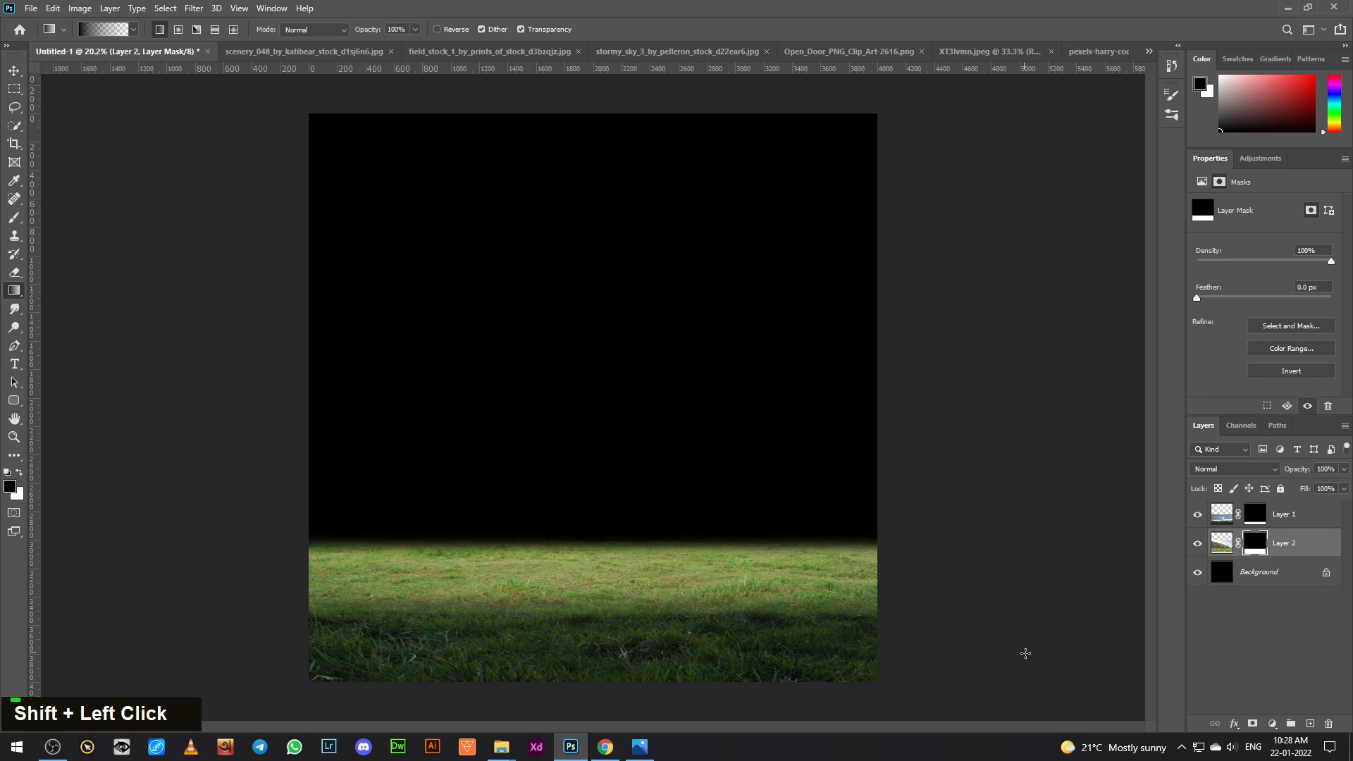
Step: Select the Background layer and close the scenery_048 and field_stock_1 source images
{"action": "left_click", "coordinate": [15, 70]}
{"action": "left_click", "coordinate": [1330, 572]}
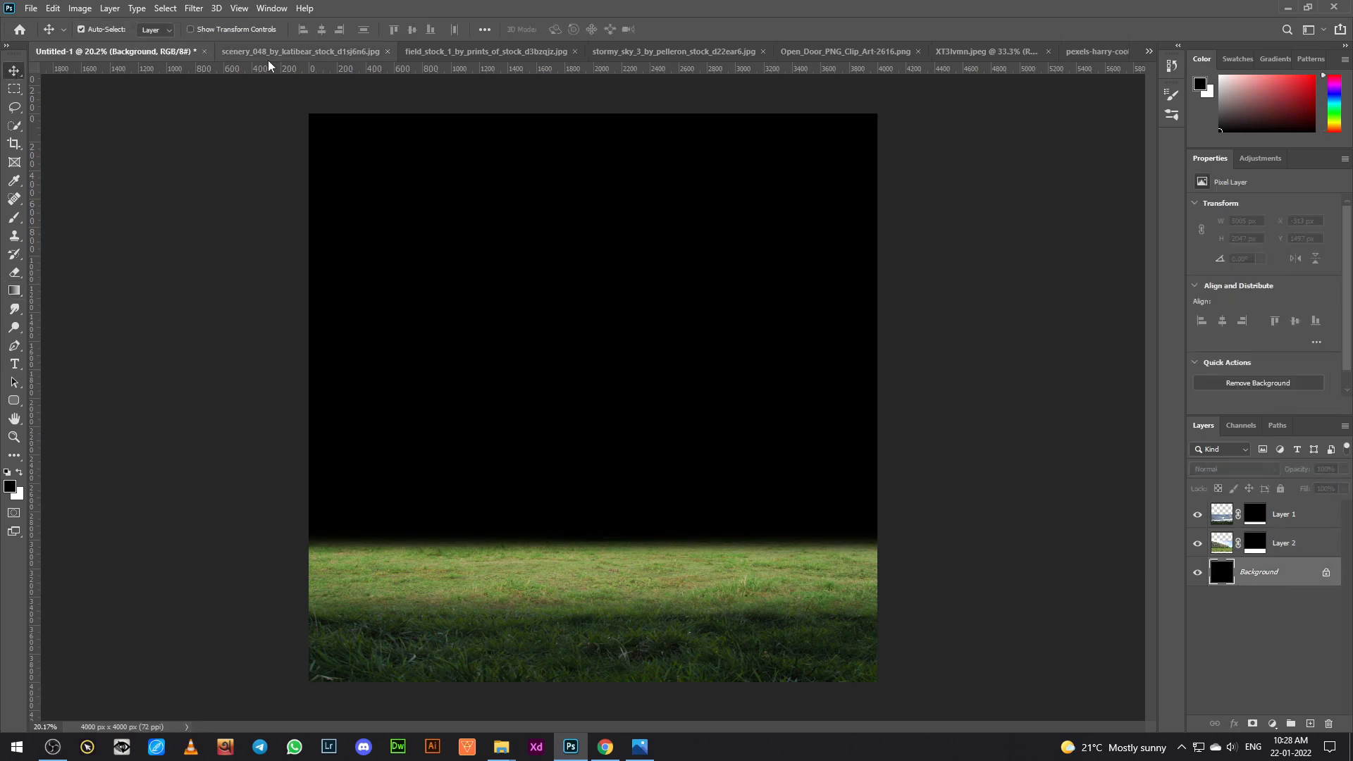
{"action": "left_click", "coordinate": [352, 52]}
{"action": "left_click", "coordinate": [387, 52]}
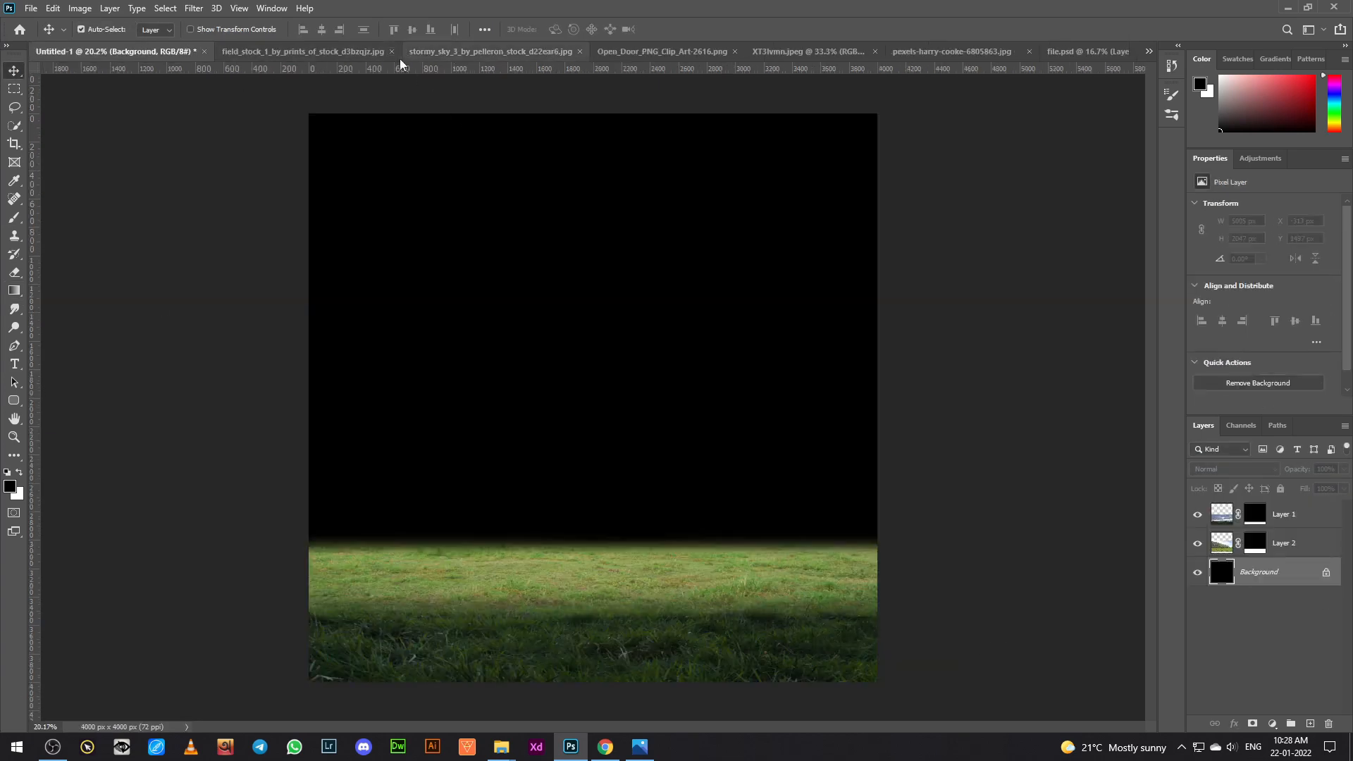
{"action": "left_click", "coordinate": [399, 55]}
{"action": "left_click", "coordinate": [409, 53]}
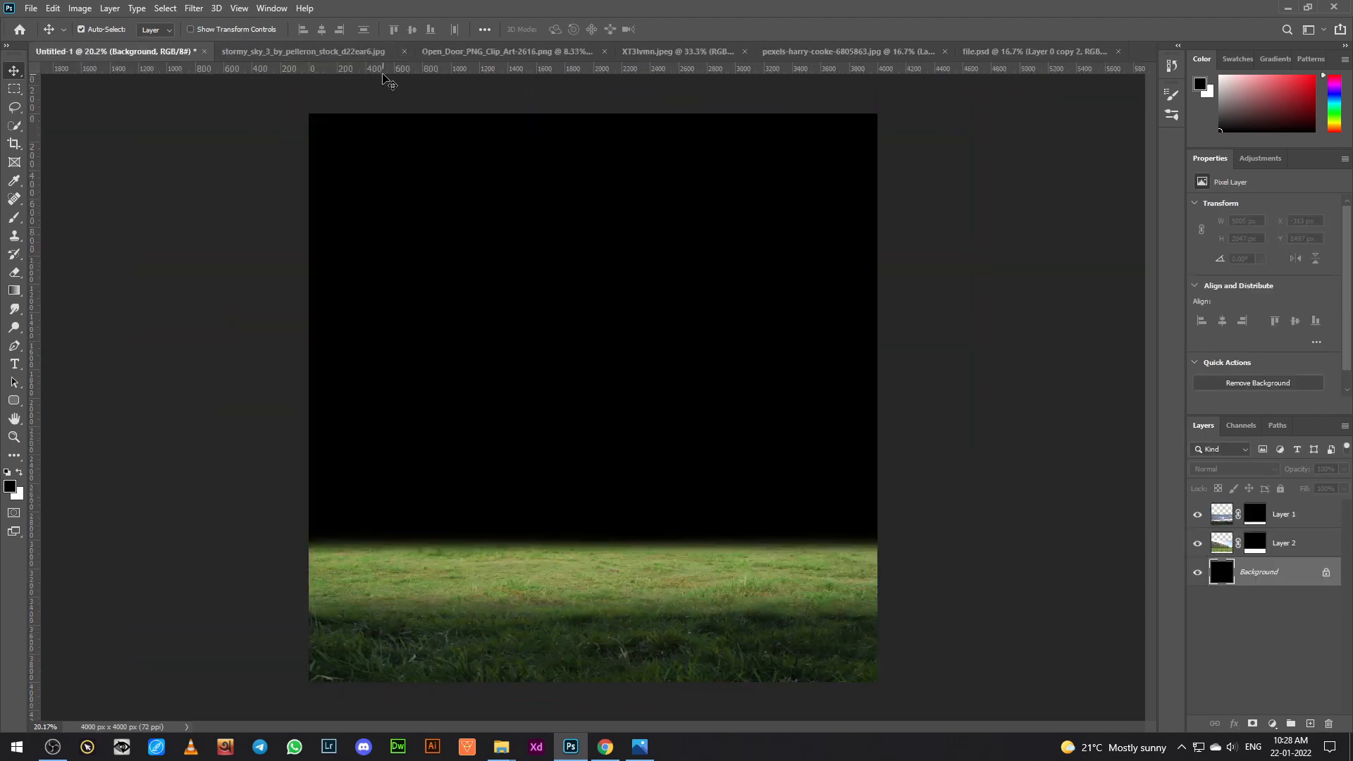
Step: Copy the stormy_sky_3 photo into Untitled-1 just above the Background layer and stretch it to about 164% wide and 94% high
{"action": "left_click", "coordinate": [271, 52]}
{"action": "left_click_drag", "start_coordinate": [110, 56], "coordinate": [627, 390]}
{"action": "key", "text": "ctrl+t"}
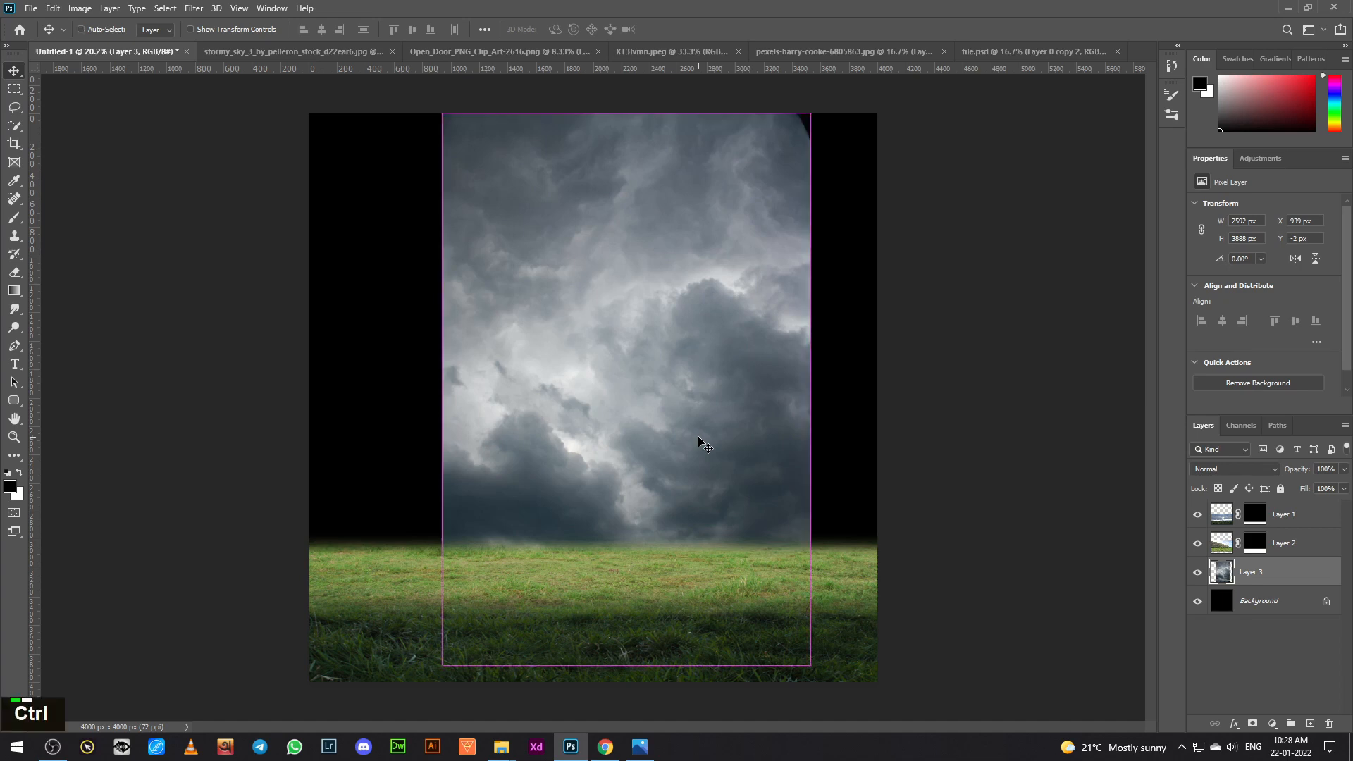
{"action": "left_click_drag", "start_coordinate": [627, 111], "coordinate": [628, 251]}
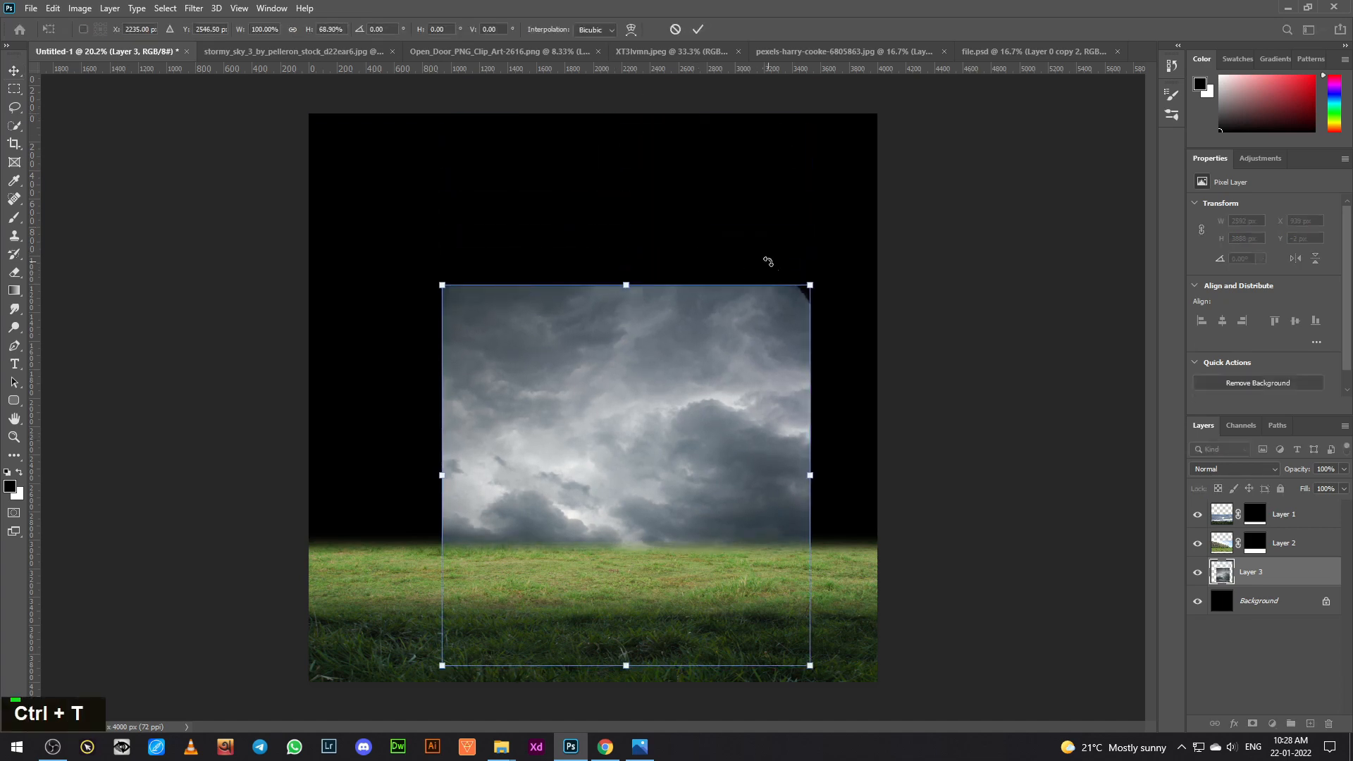
{"action": "left_click_drag", "start_coordinate": [808, 254], "coordinate": [972, 201]}
{"action": "left_click_drag", "start_coordinate": [734, 378], "coordinate": [712, 301]}
{"action": "left_click_drag", "start_coordinate": [603, 86], "coordinate": [604, 191]}
{"action": "left_click_drag", "start_coordinate": [699, 462], "coordinate": [685, 409]}
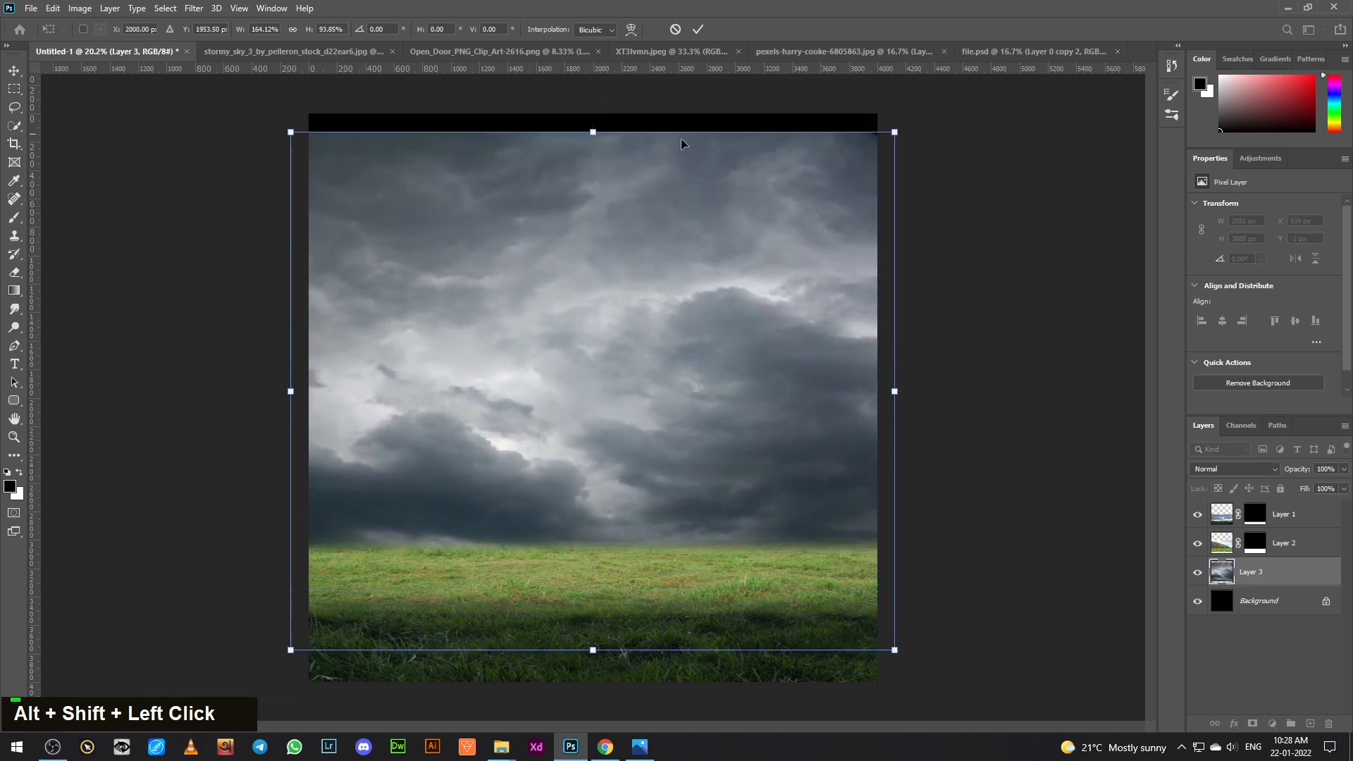
Step: Enlarge the stormy sky to about 4723 × 4051 px and shift it upward so it covers the whole area above the grass
{"action": "left_click_drag", "start_coordinate": [660, 328], "coordinate": [658, 360]}
{"action": "left_click_drag", "start_coordinate": [894, 163], "coordinate": [928, 134]}
{"action": "left_click_drag", "start_coordinate": [782, 388], "coordinate": [782, 354]}
{"action": "key", "text": "Up"}
{"action": "key", "text": "Up"}
{"action": "key", "text": "Up"}
{"action": "key", "text": "Up"}
{"action": "key", "text": "Up"}
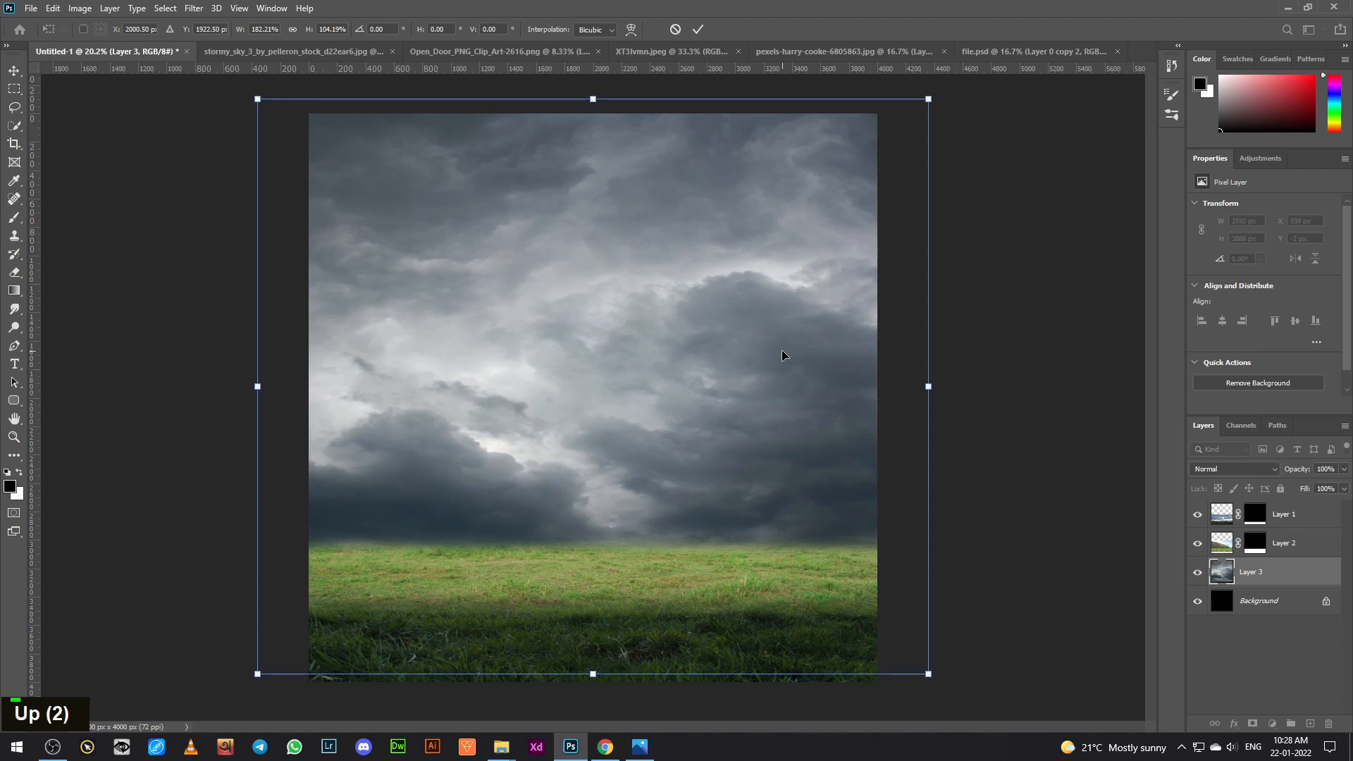
{"action": "key", "text": "Return"}
{"action": "key", "text": "Up"}
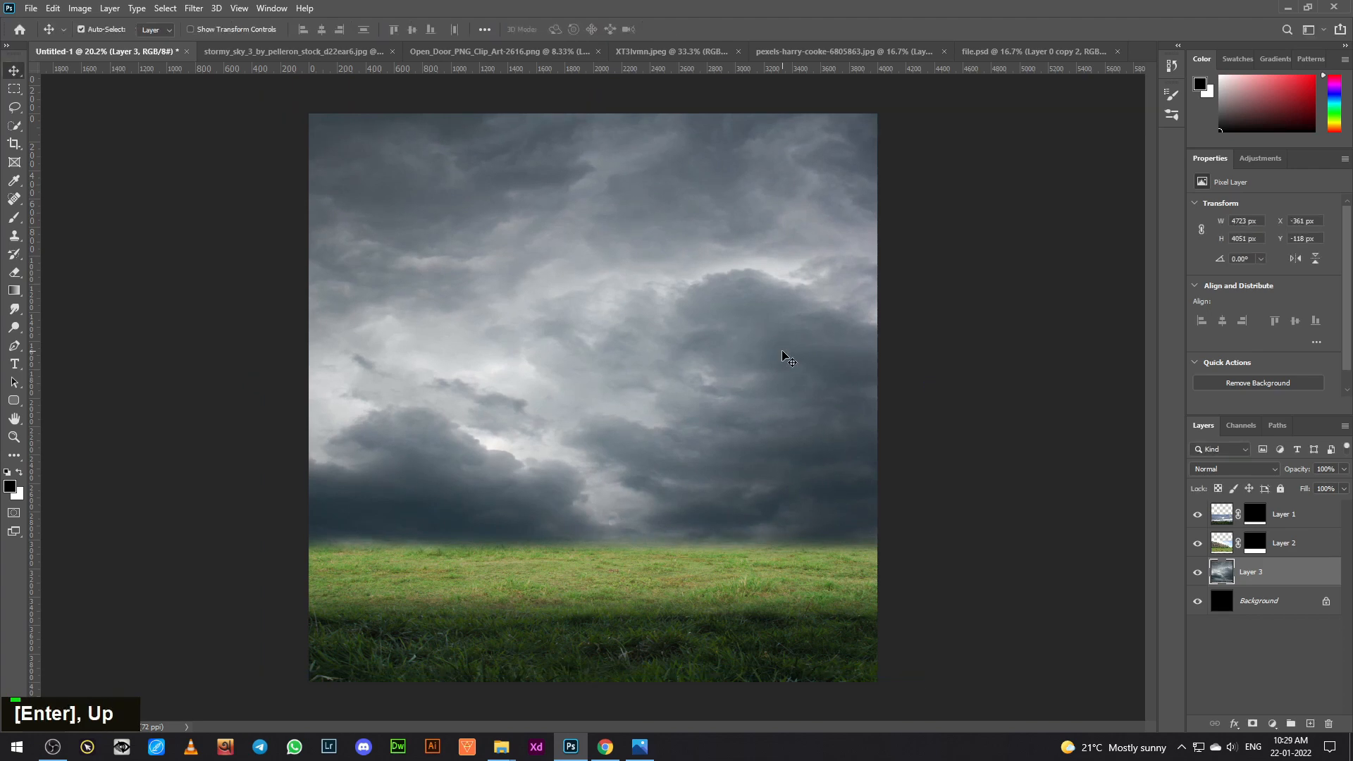
Step: Clip an Exposure adjustment to Layer 1 with exposure +0.87 and gamma correction 1.13 to brighten the foreground grass
{"action": "left_click", "coordinate": [1307, 526]}
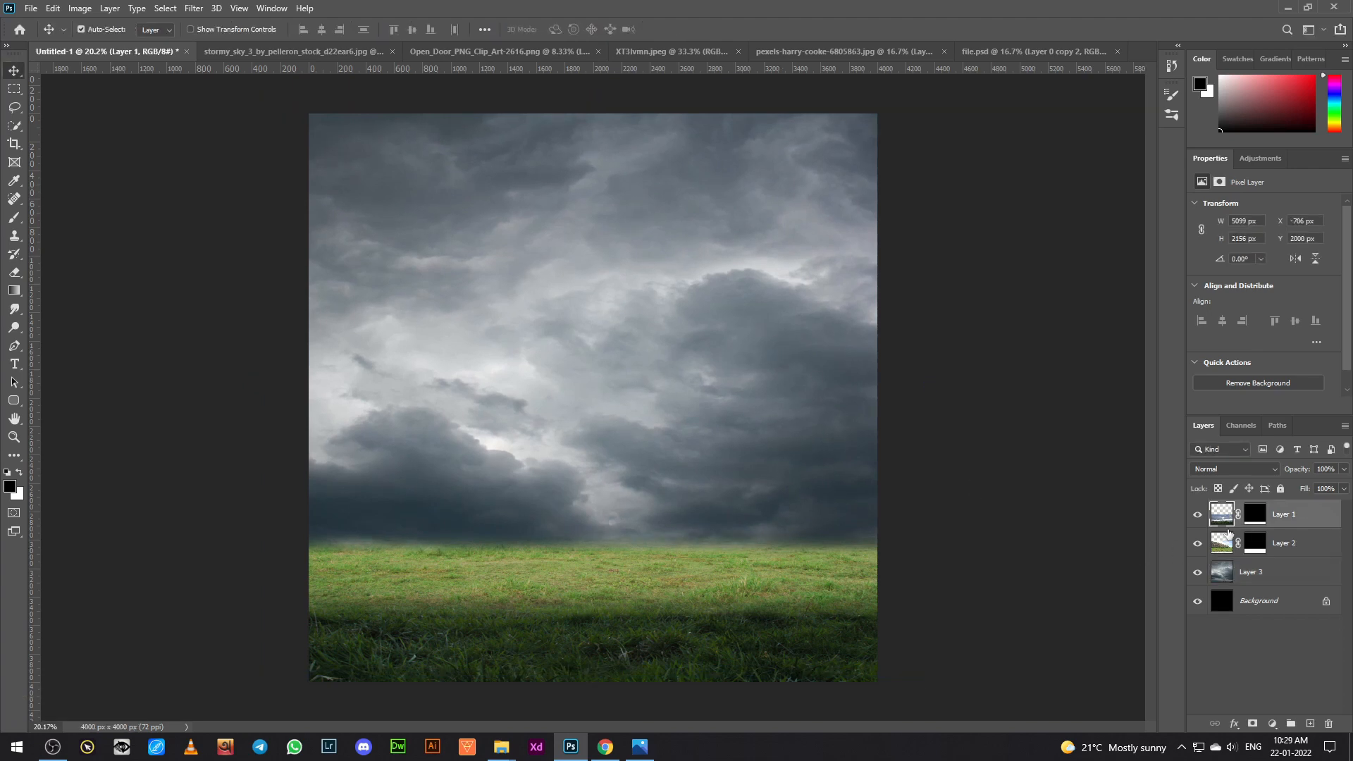
{"action": "double_click", "coordinate": [1211, 518]}
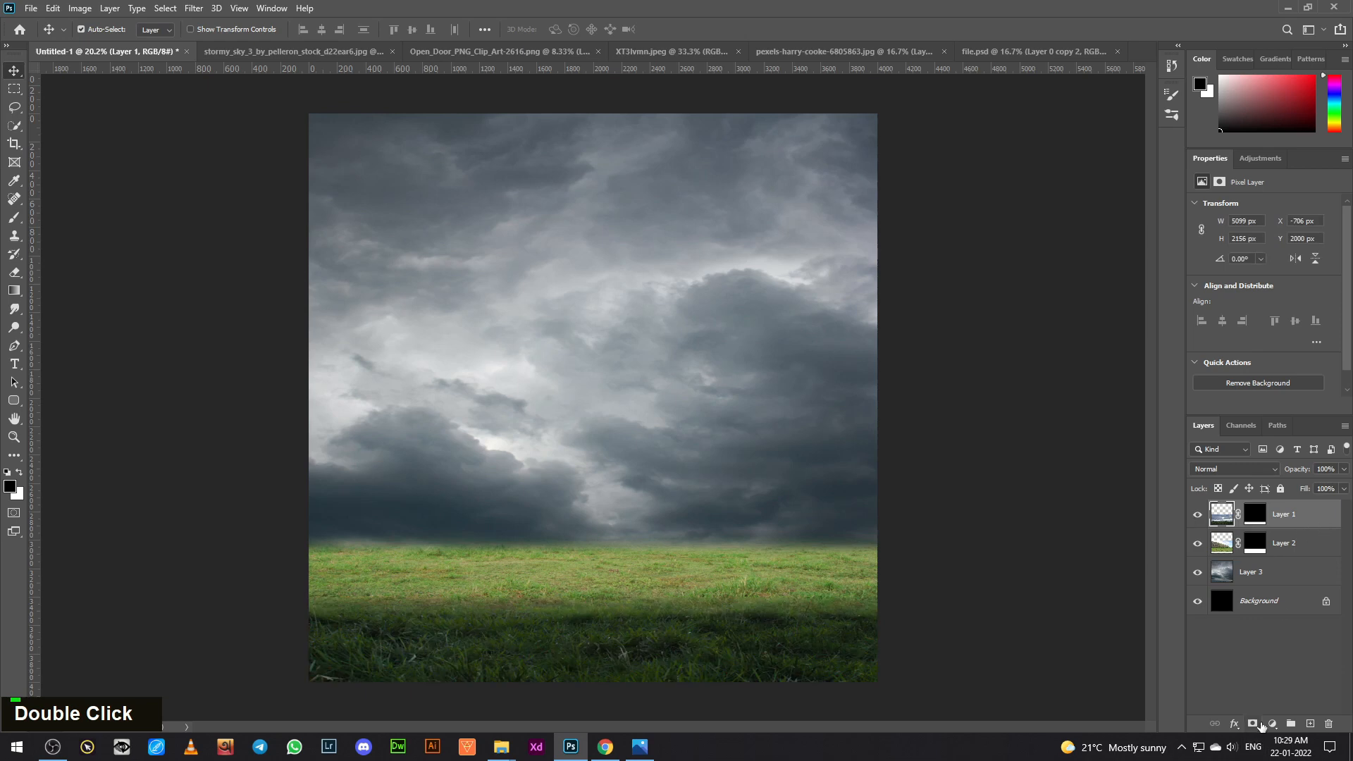
{"action": "left_click", "coordinate": [1271, 723]}
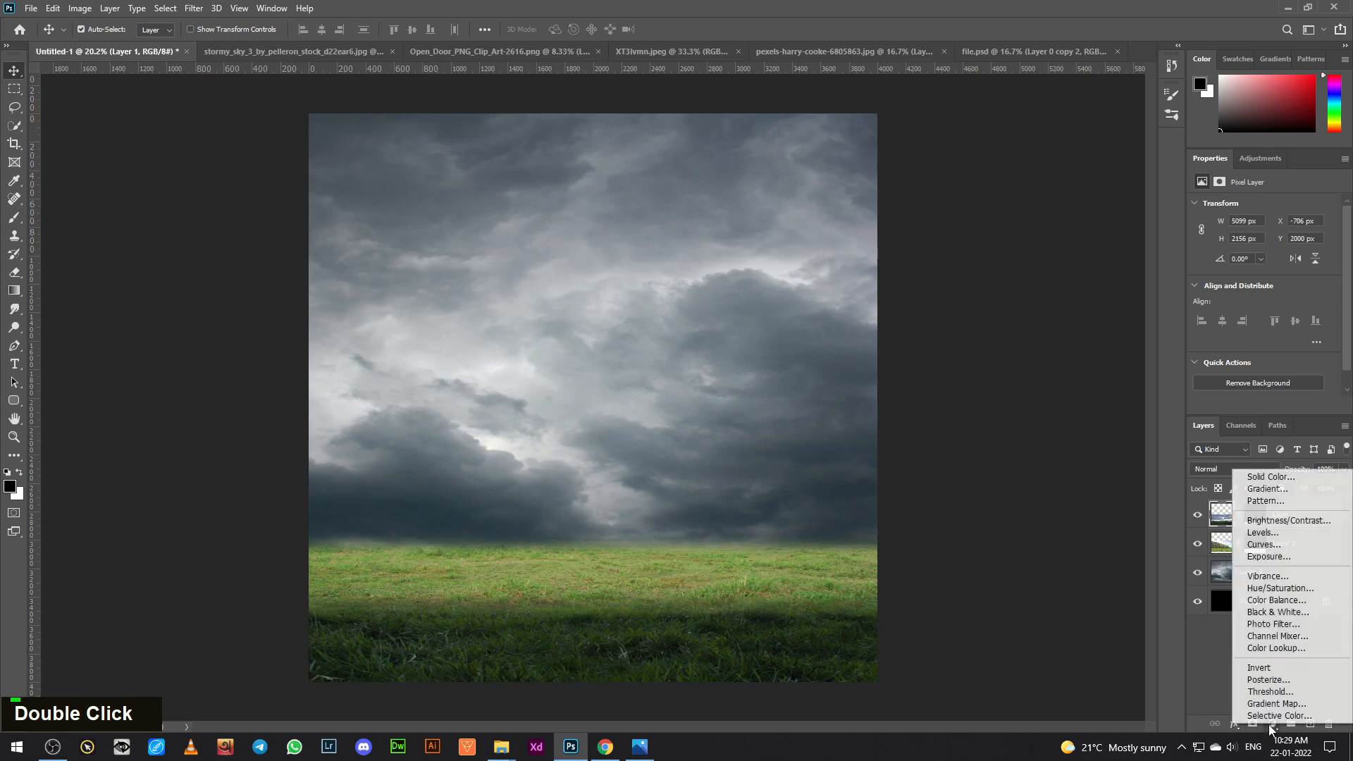
{"action": "left_click", "coordinate": [1289, 558]}
{"action": "left_click", "coordinate": [1245, 406]}
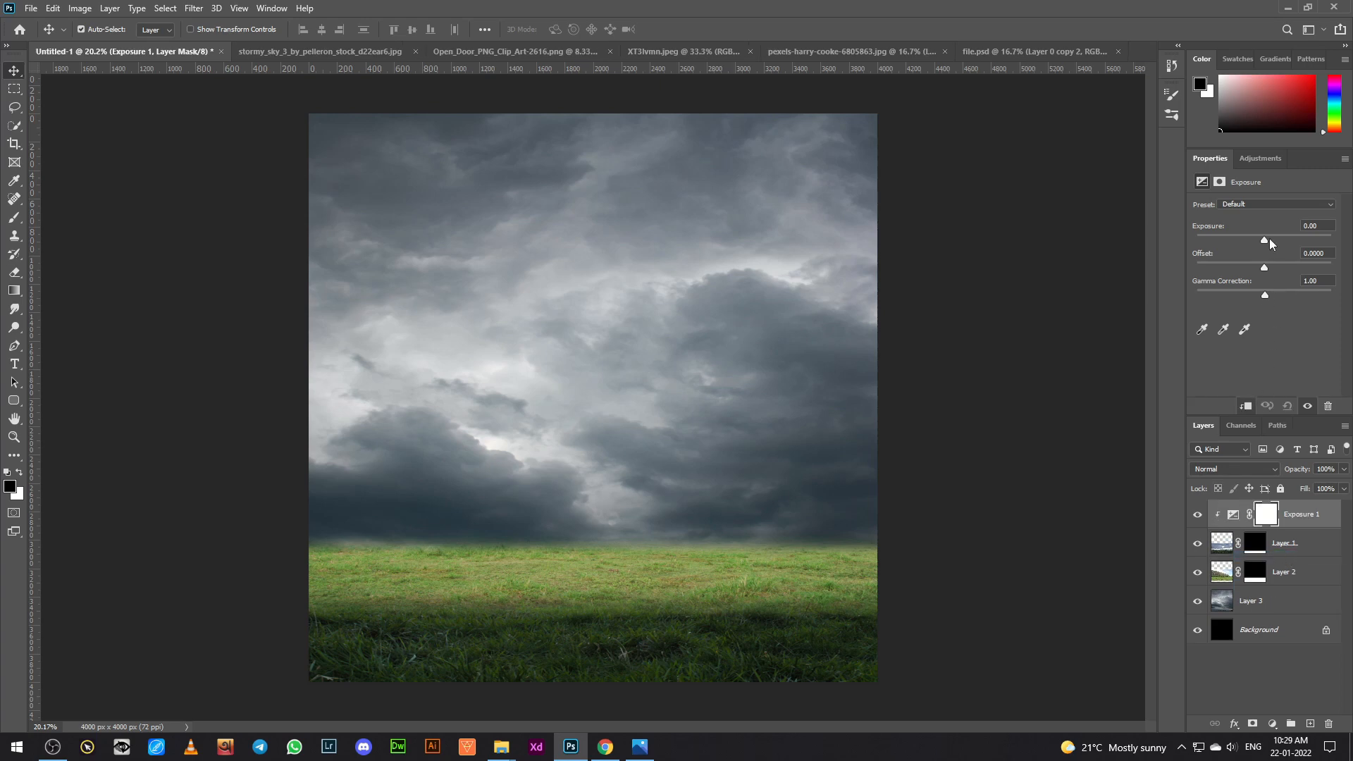
{"action": "left_click_drag", "start_coordinate": [1264, 241], "coordinate": [1271, 241]}
{"action": "left_click_drag", "start_coordinate": [1265, 296], "coordinate": [1259, 298]}
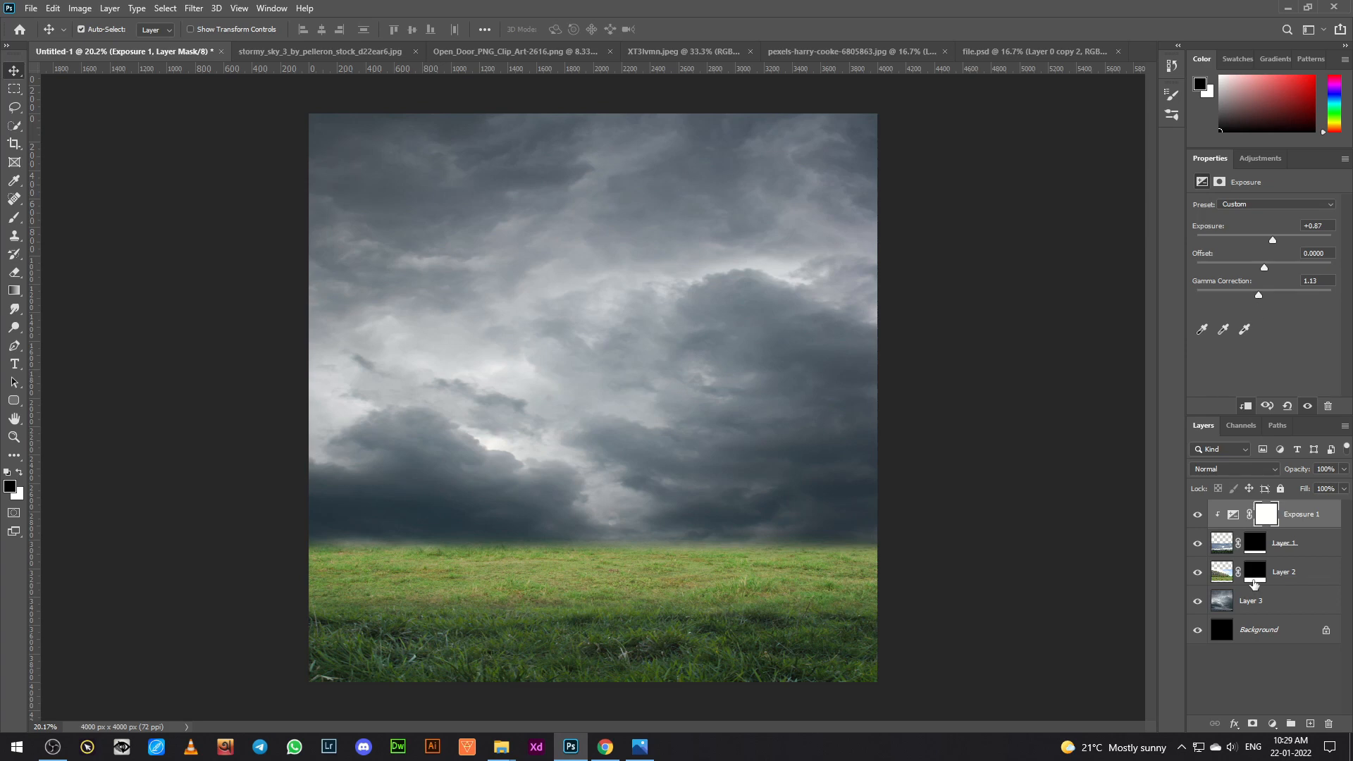
Step: Clip a Color Balance adjustment to Layer 2 with midtones at Cyan-Red -6, Magenta-Green +19 and Yellow-Blue +12
{"action": "left_click", "coordinate": [1307, 579]}
{"action": "left_click", "coordinate": [1272, 723]}
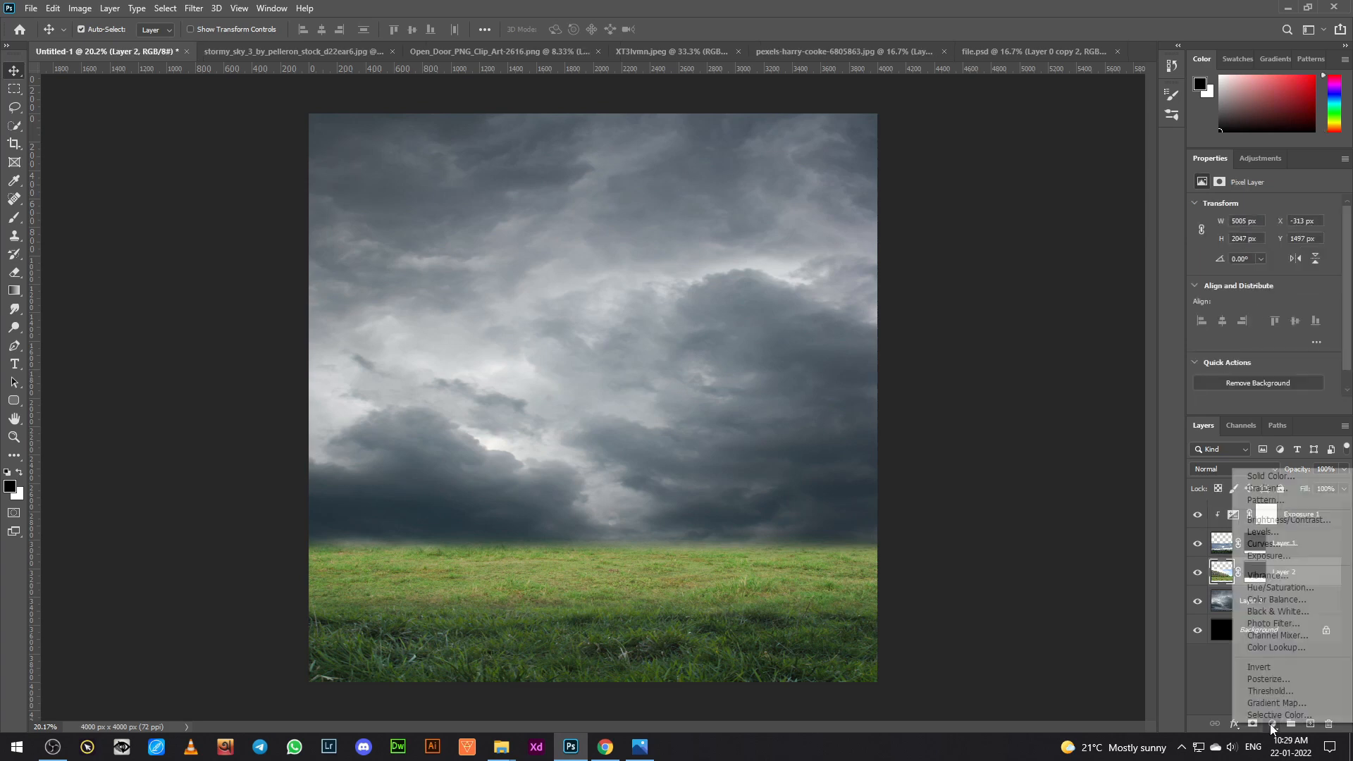
{"action": "left_click", "coordinate": [1281, 599]}
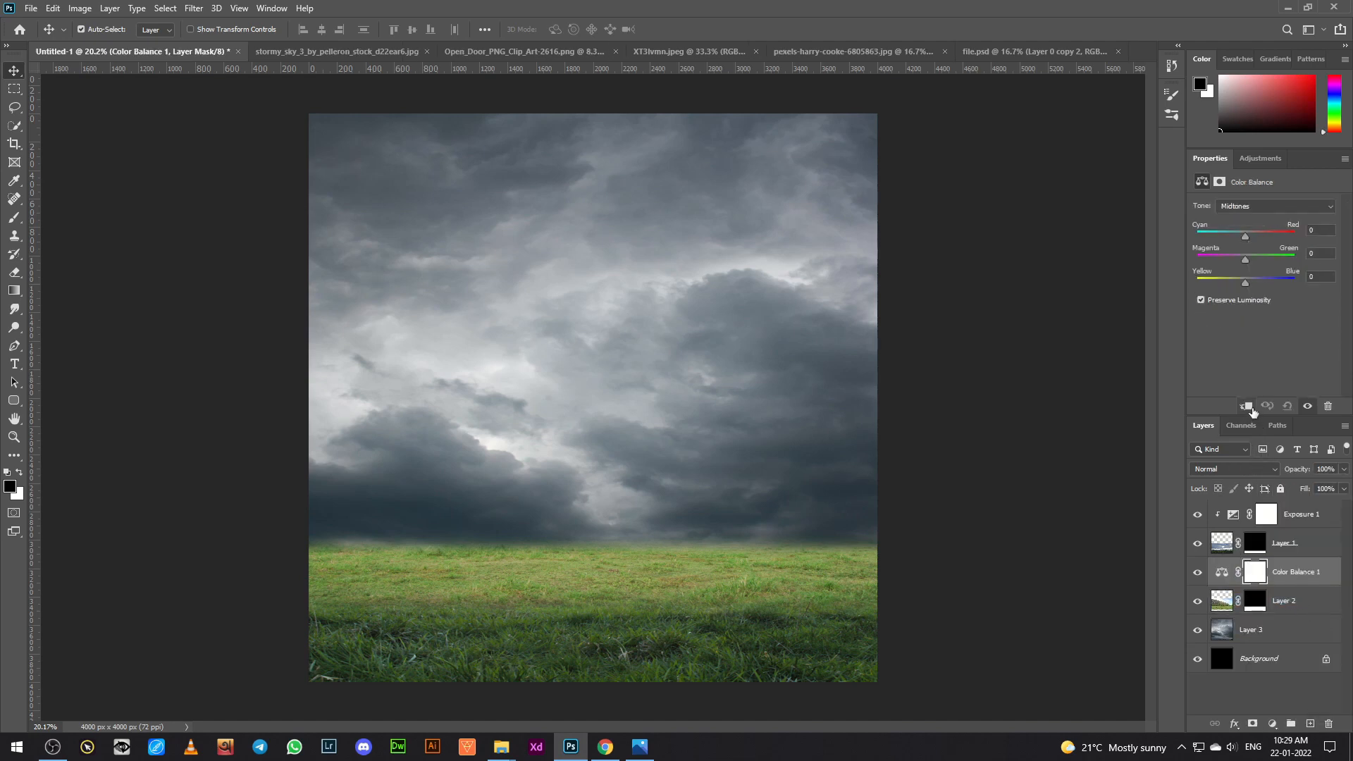
{"action": "left_click", "coordinate": [1293, 587], "text": "alt"}
{"action": "left_click_drag", "start_coordinate": [1244, 285], "coordinate": [1244, 245]}
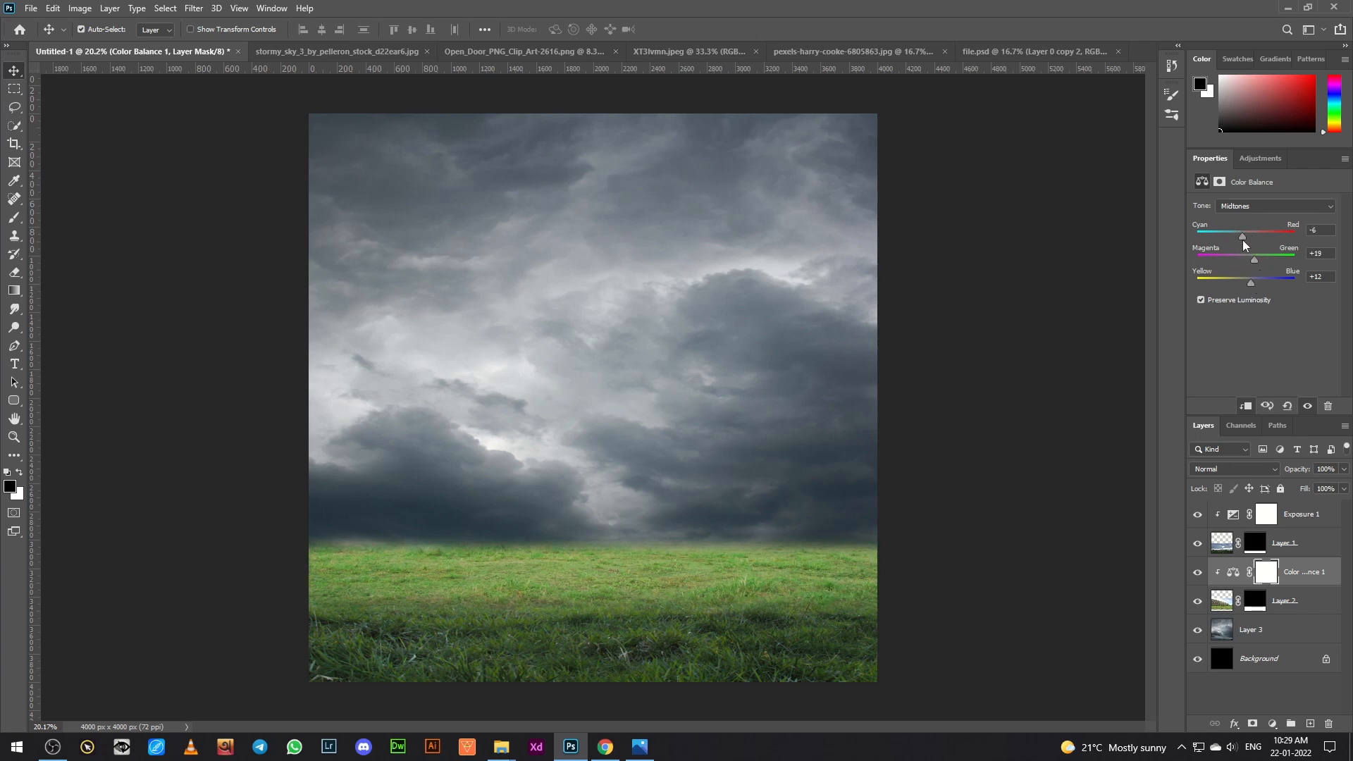
Step: Clip an Exposure adjustment to Layer 2 above its Color Balance, set gamma correction to 0.68 and fine-tune the exposure
{"action": "left_click", "coordinate": [1270, 723]}
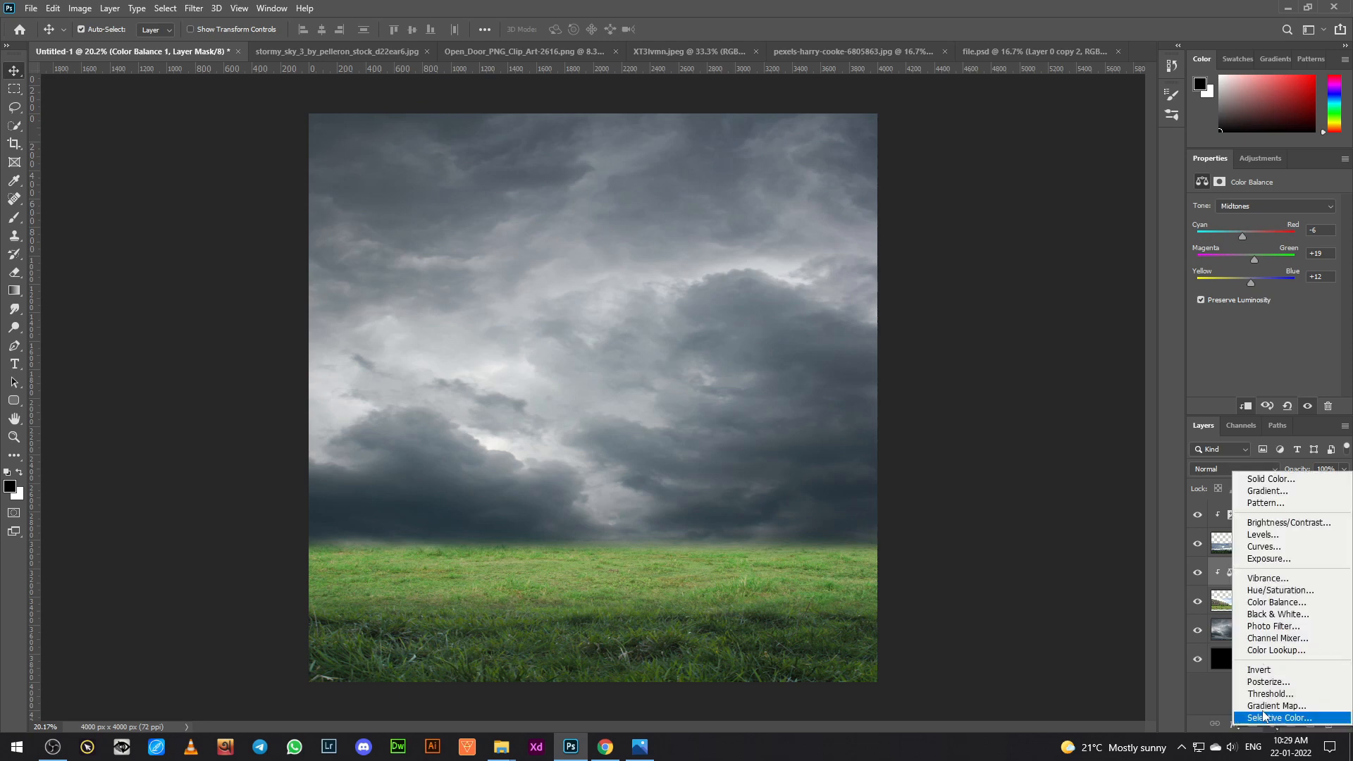
{"action": "left_click", "coordinate": [1283, 564]}
{"action": "left_click", "coordinate": [1247, 407]}
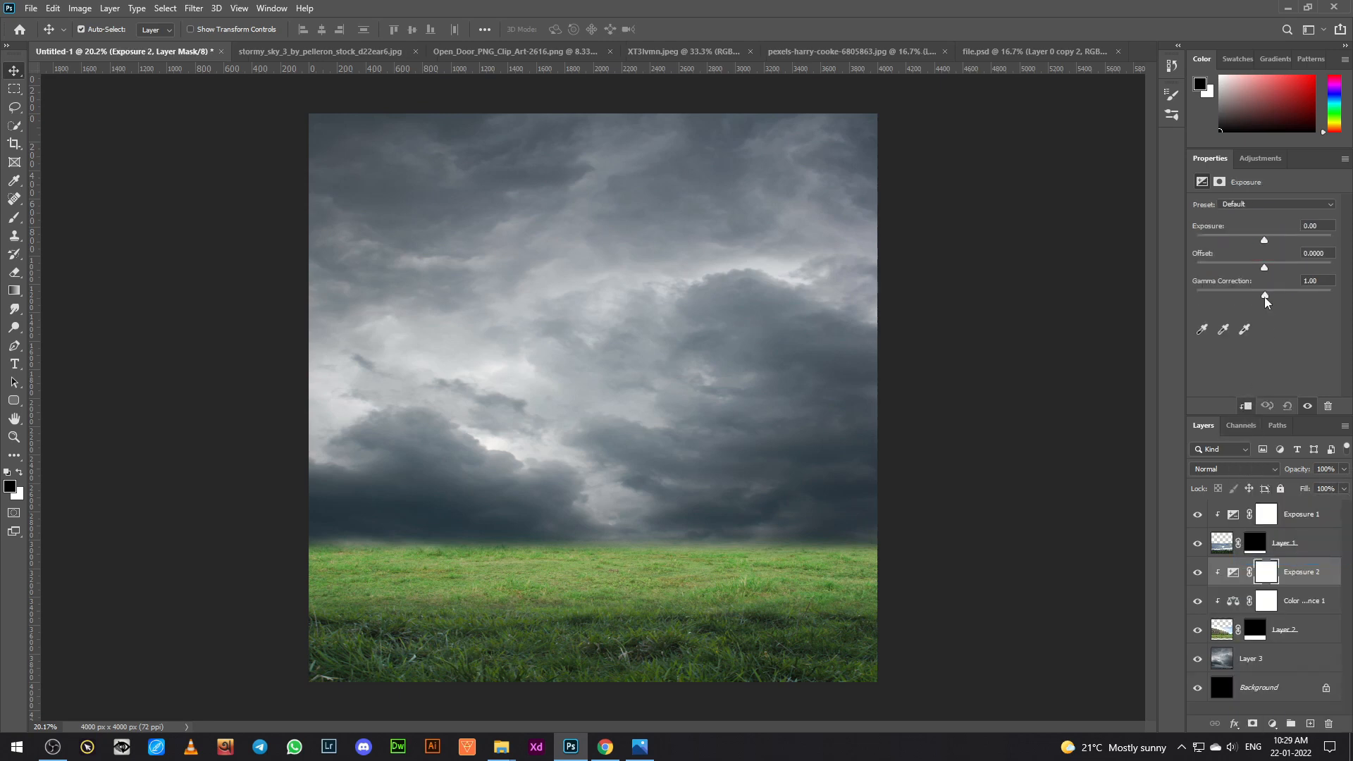
{"action": "left_click_drag", "start_coordinate": [1265, 295], "coordinate": [1276, 297]}
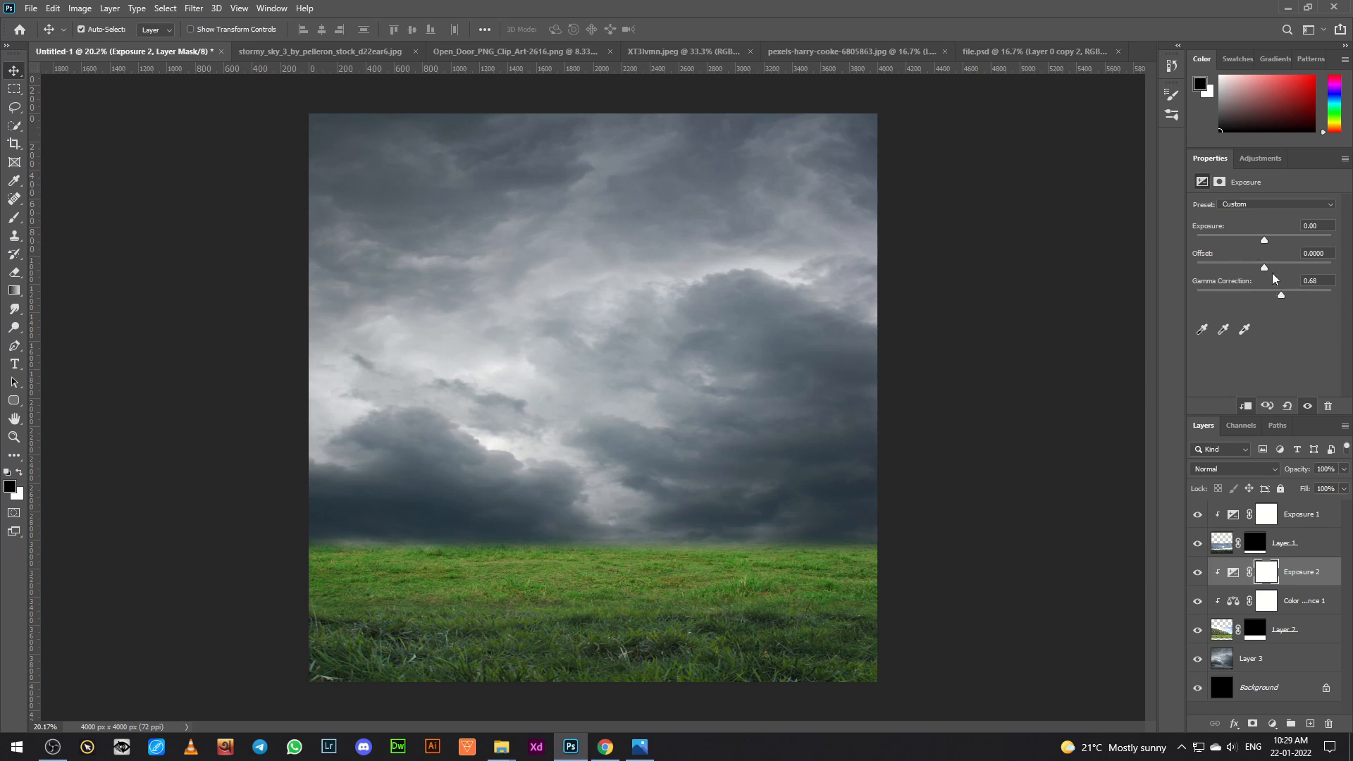
{"action": "left_click_drag", "start_coordinate": [1262, 241], "coordinate": [1262, 238]}
Step: Merge Layer 1, Layer 2 and their clipped adjustments into a single grass layer
{"action": "left_click", "coordinate": [1303, 518]}
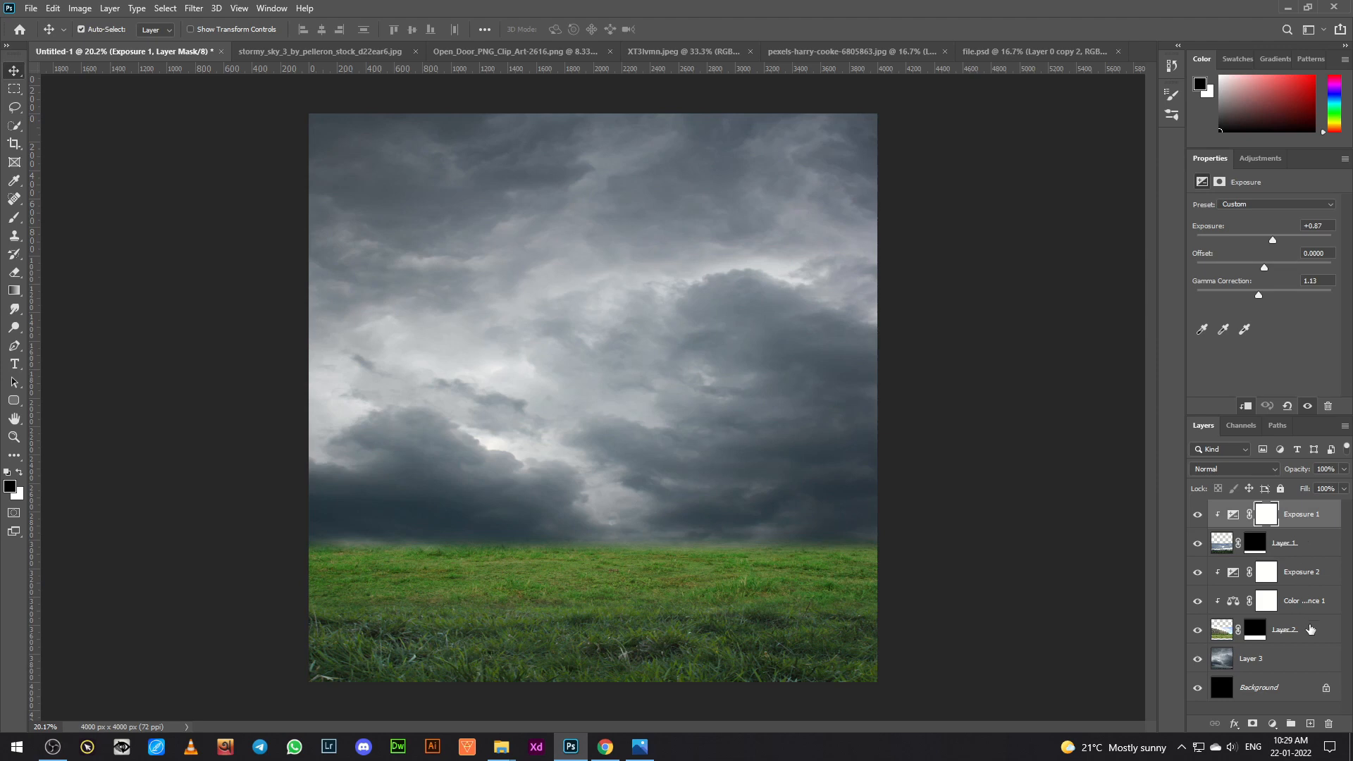
{"action": "left_click", "coordinate": [1310, 629], "text": "shift"}
{"action": "right_click", "coordinate": [1310, 629]}
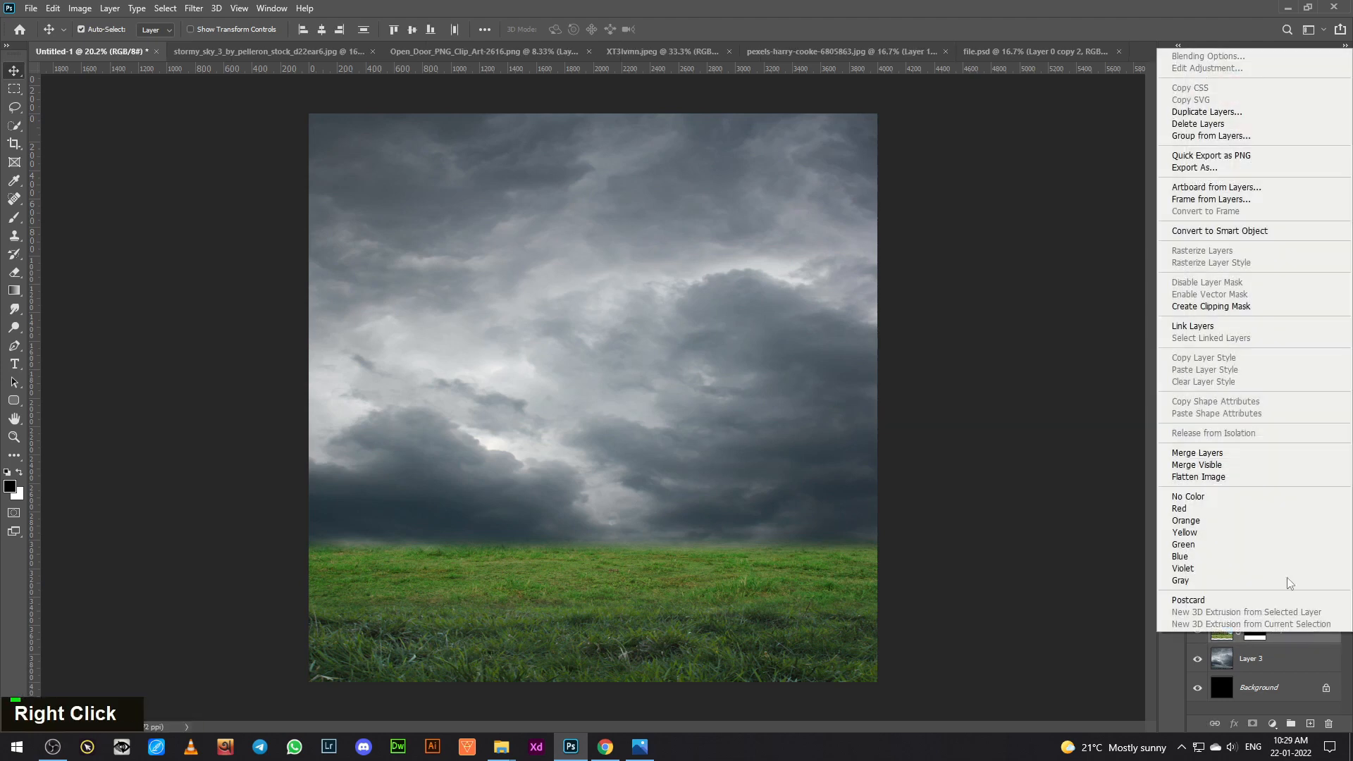
{"action": "left_click", "coordinate": [1266, 455]}
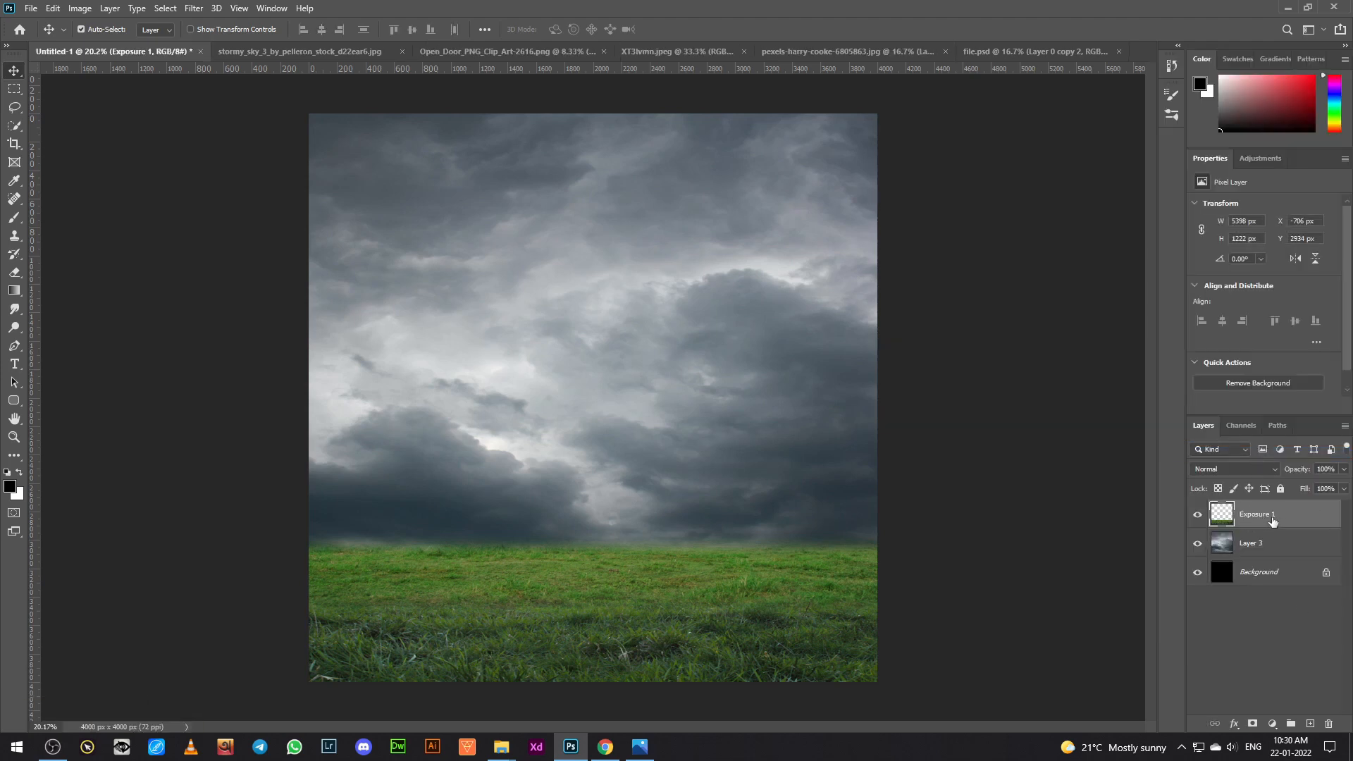
Step: Apply the Camera Raw Filter to the merged grass with texture +47 and clarity +35, also adjusting blacks, whites, shadows and highlights
{"action": "left_click", "coordinate": [194, 7]}
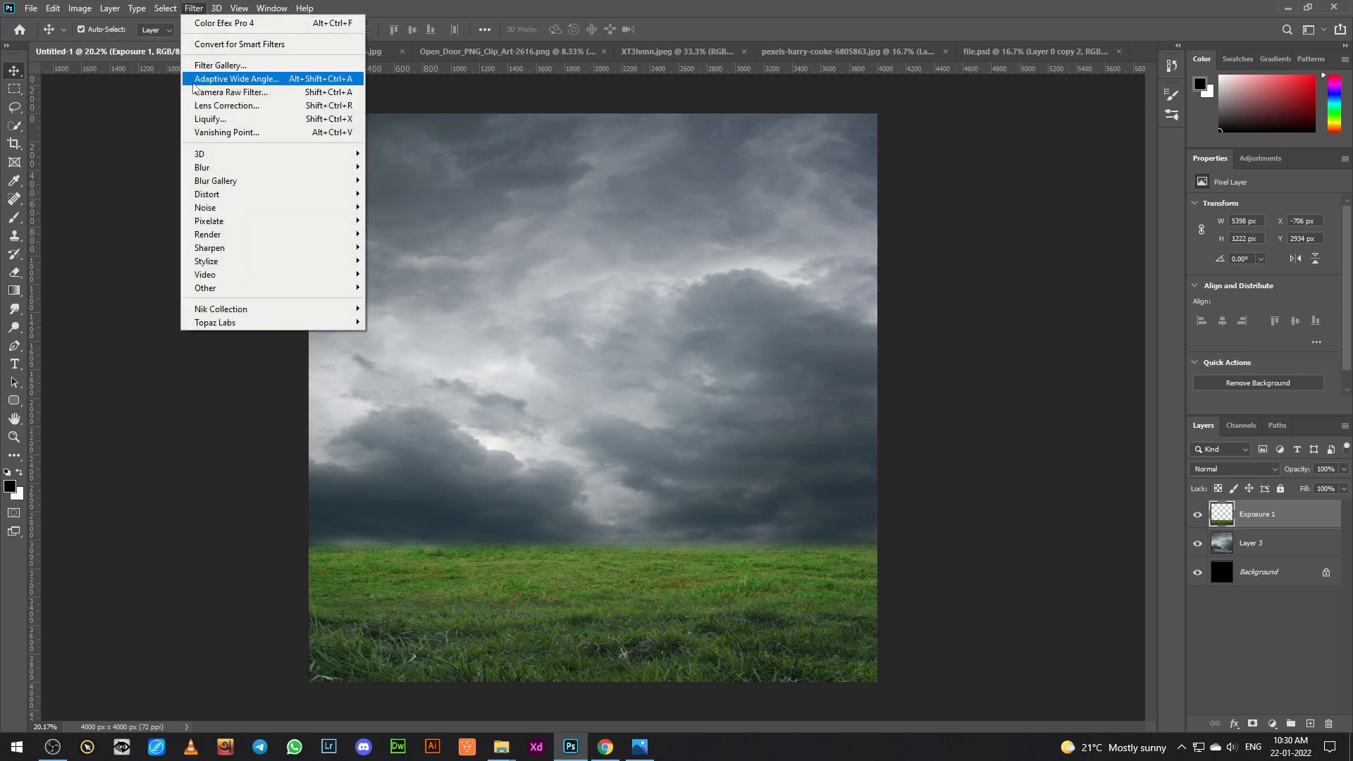
{"action": "left_click", "coordinate": [224, 93]}
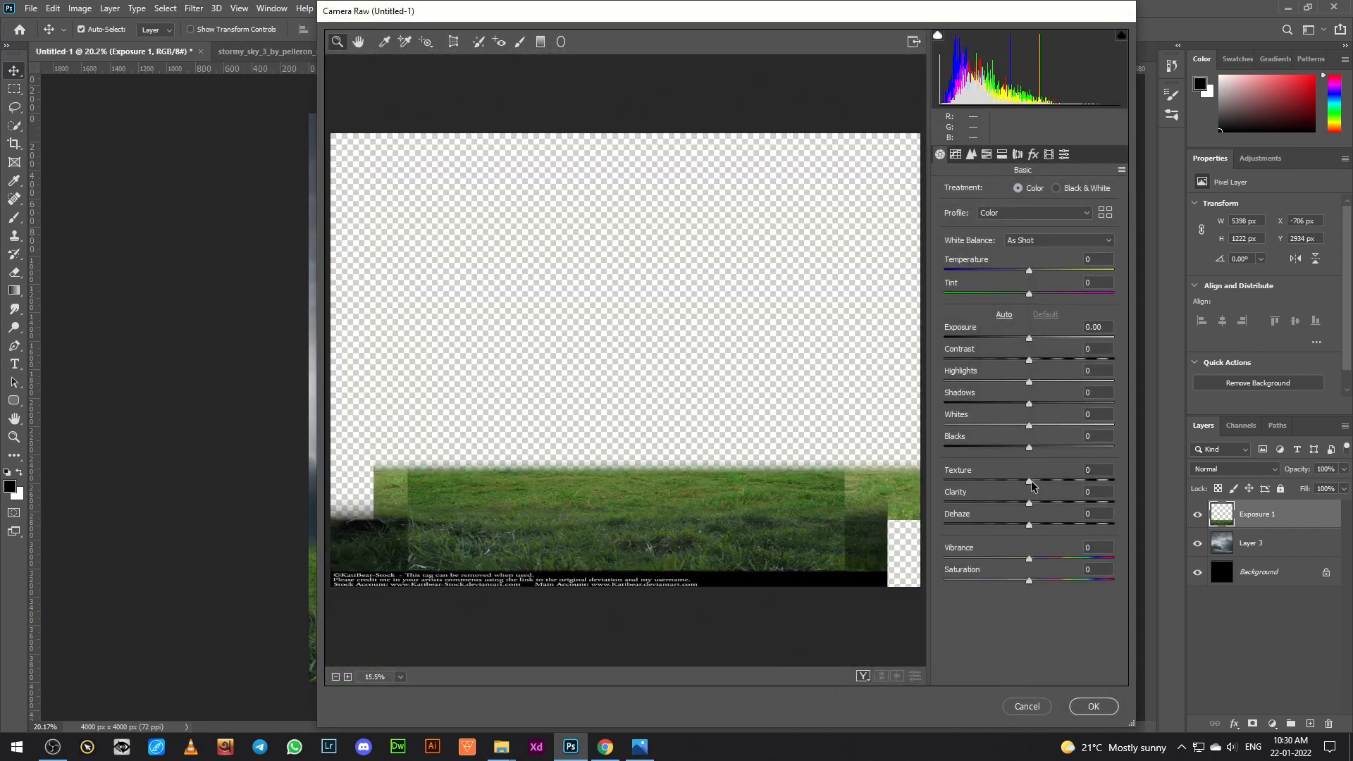
{"action": "left_click_drag", "start_coordinate": [1031, 485], "coordinate": [1061, 504]}
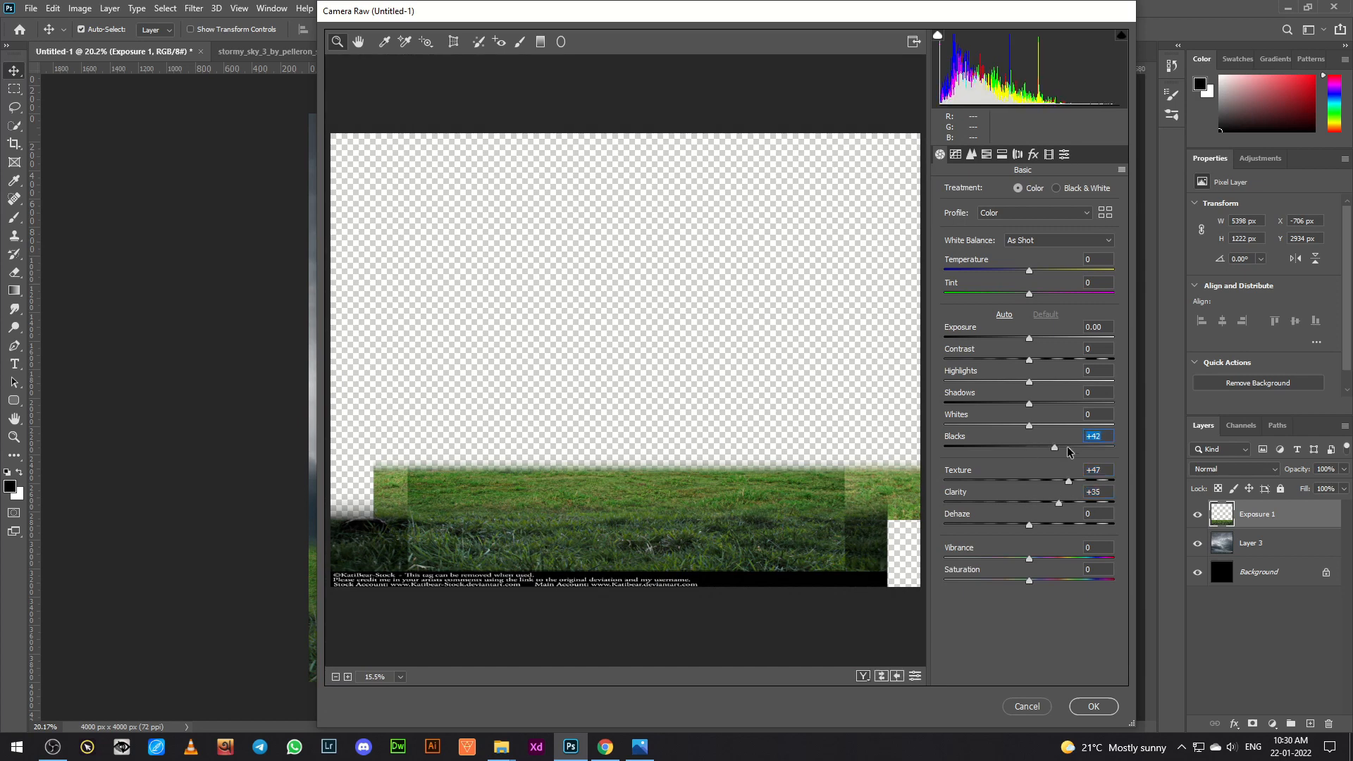
{"action": "left_click_drag", "start_coordinate": [1029, 447], "coordinate": [992, 425]}
{"action": "left_click_drag", "start_coordinate": [1028, 403], "coordinate": [1008, 382]}
{"action": "left_click", "coordinate": [1094, 706]}
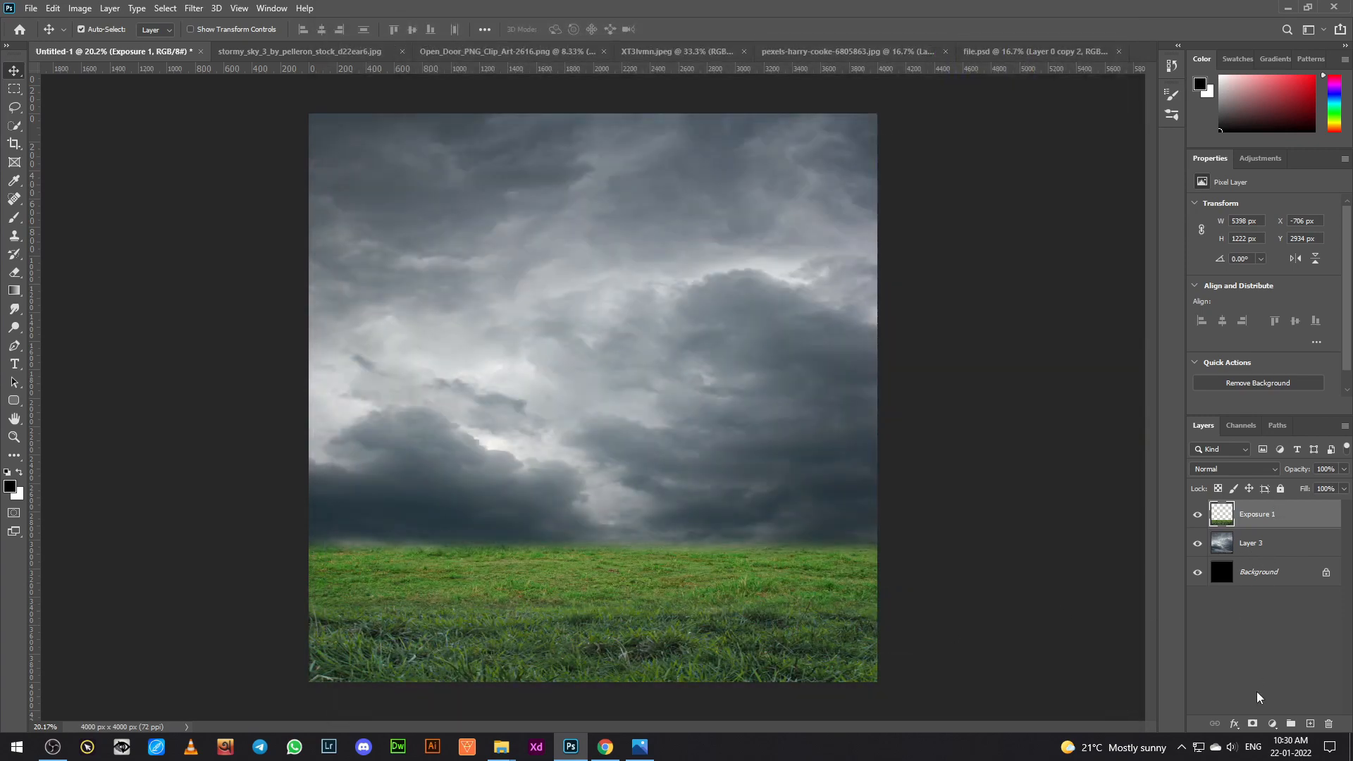
Step: Clip a Hue/Saturation adjustment to the merged grass with saturation -21 and lightness -66
{"action": "left_click", "coordinate": [1272, 725]}
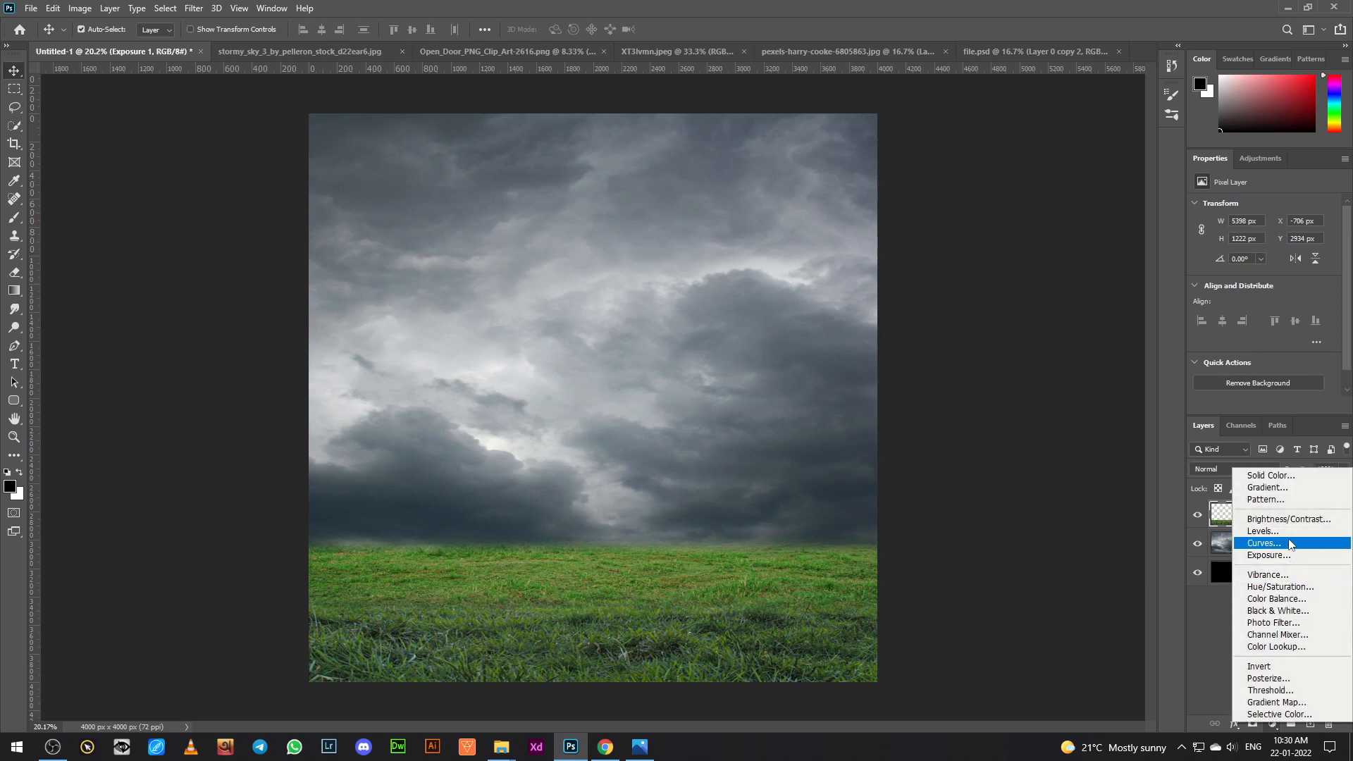
{"action": "left_click", "coordinate": [1301, 588]}
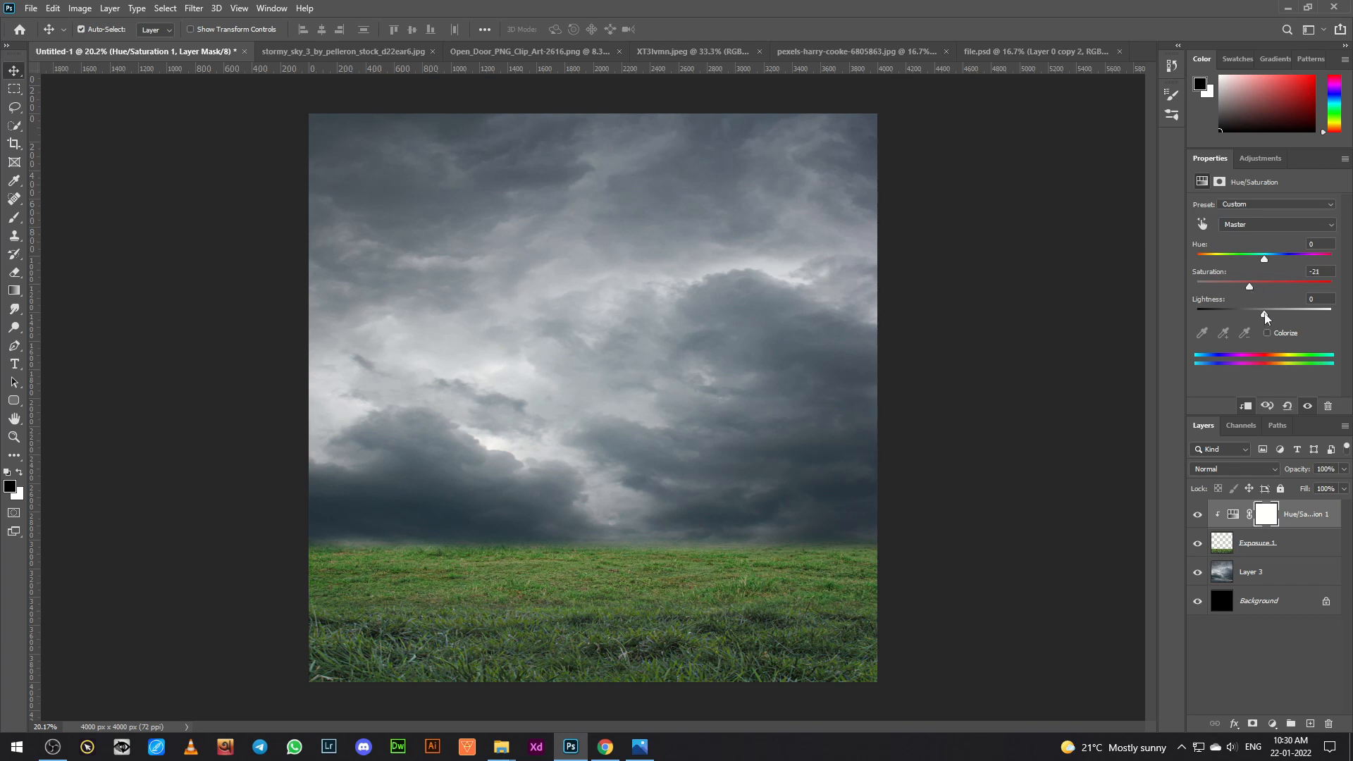
{"action": "left_click_drag", "start_coordinate": [1263, 314], "coordinate": [1226, 315]}
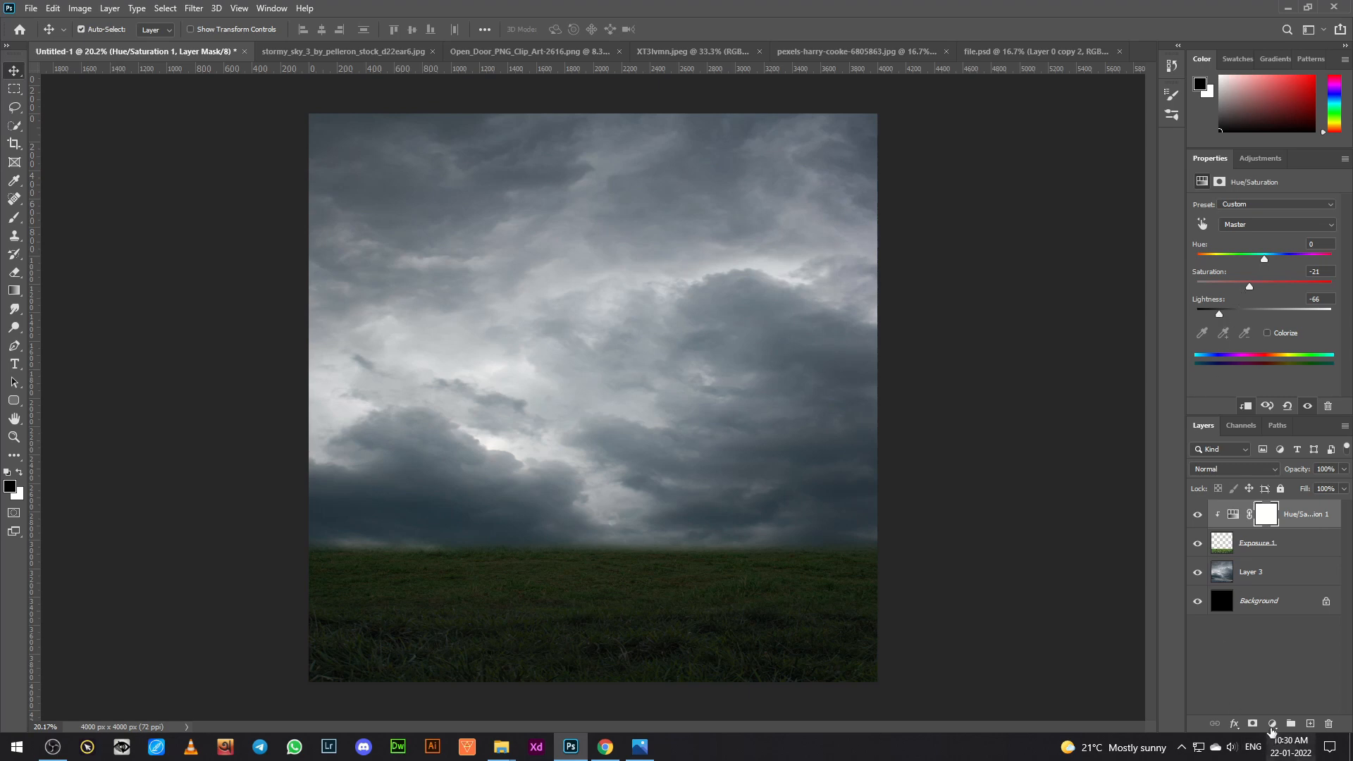
Step: Clip an Exposure adjustment with gamma correction 0.95 to the grass and compare the image with and without the Hue/Saturation layer
{"action": "left_click", "coordinate": [1271, 723]}
{"action": "left_click", "coordinate": [1289, 557]}
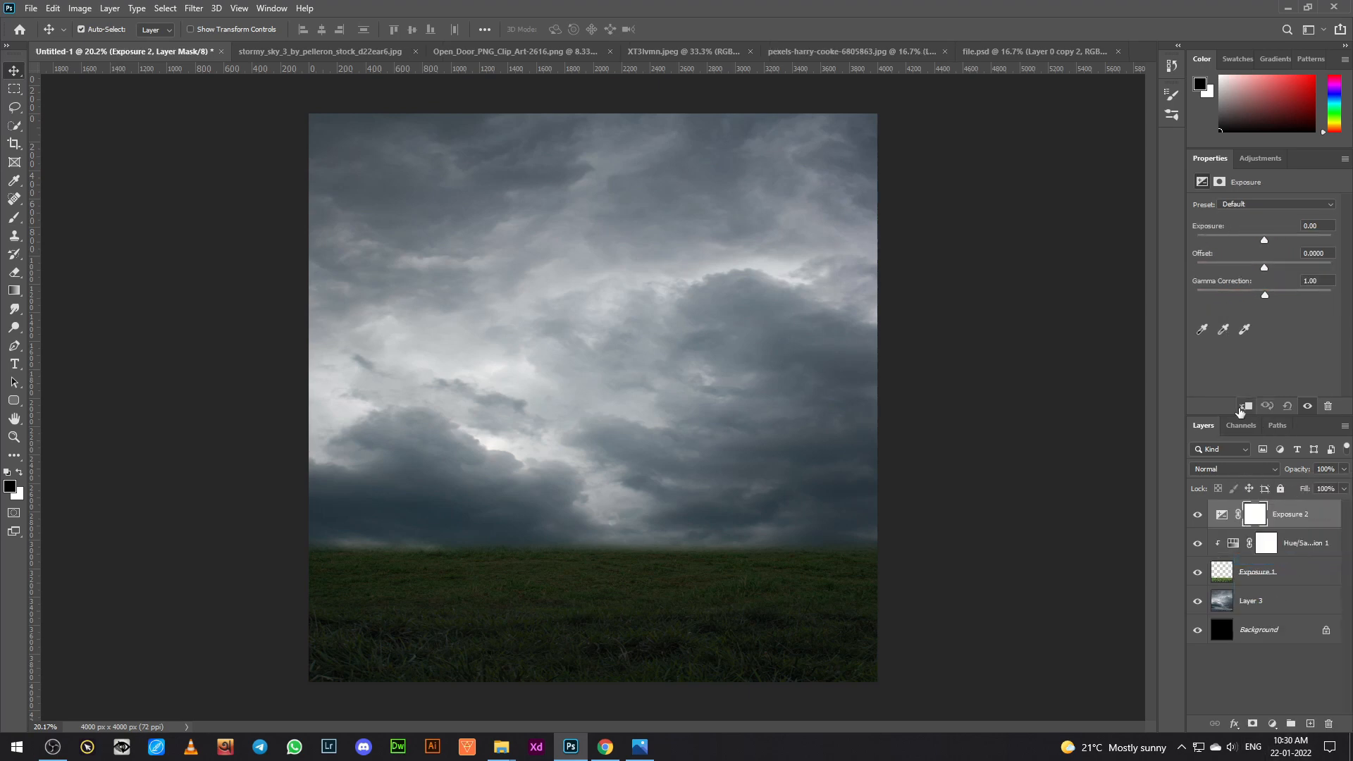
{"action": "left_click", "coordinate": [1246, 405]}
{"action": "left_click_drag", "start_coordinate": [1265, 297], "coordinate": [1267, 297]}
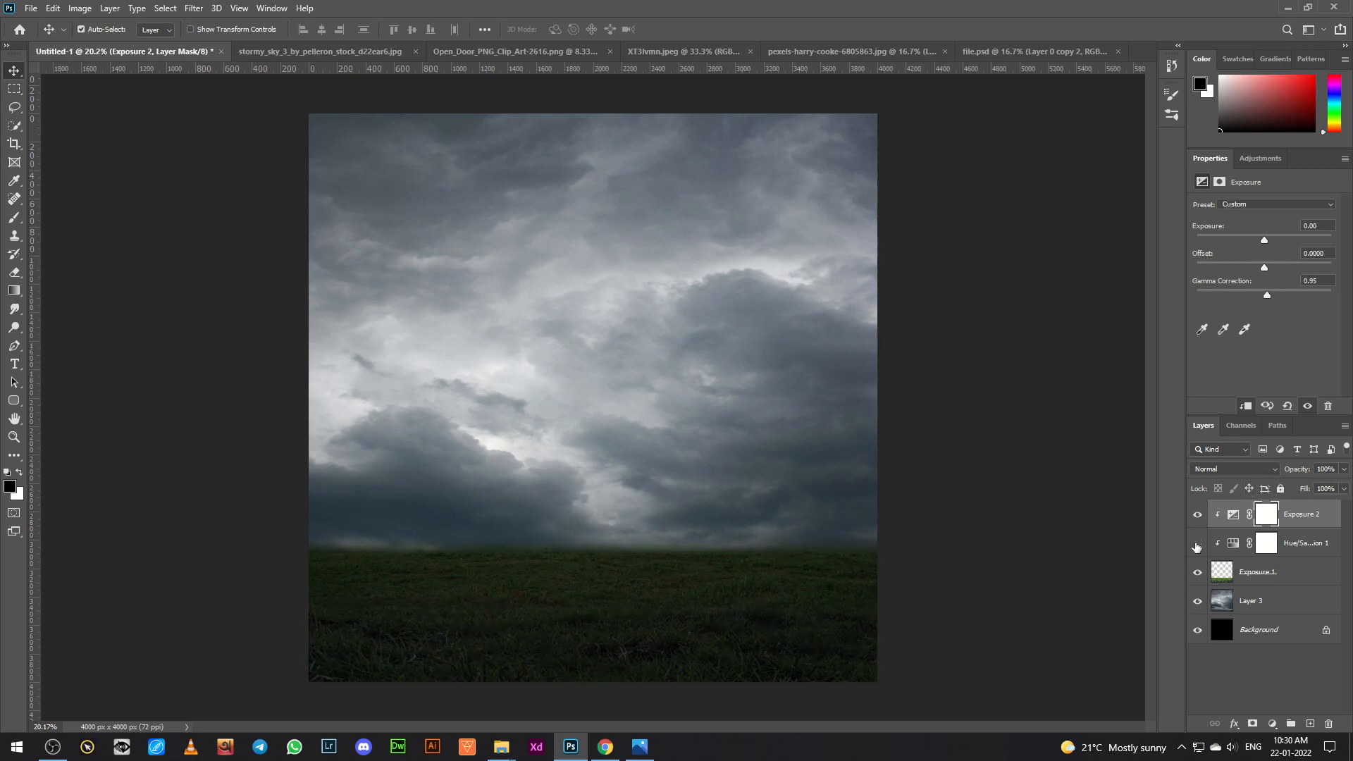
{"action": "left_click", "coordinate": [1197, 544]}
{"action": "left_click", "coordinate": [1197, 544]}
Step: Apply the Camera Raw Filter to the sky on Layer 3 with texture +18, clarity +47, blacks +23, whites -22 and shadows +19
{"action": "left_click", "coordinate": [1302, 602]}
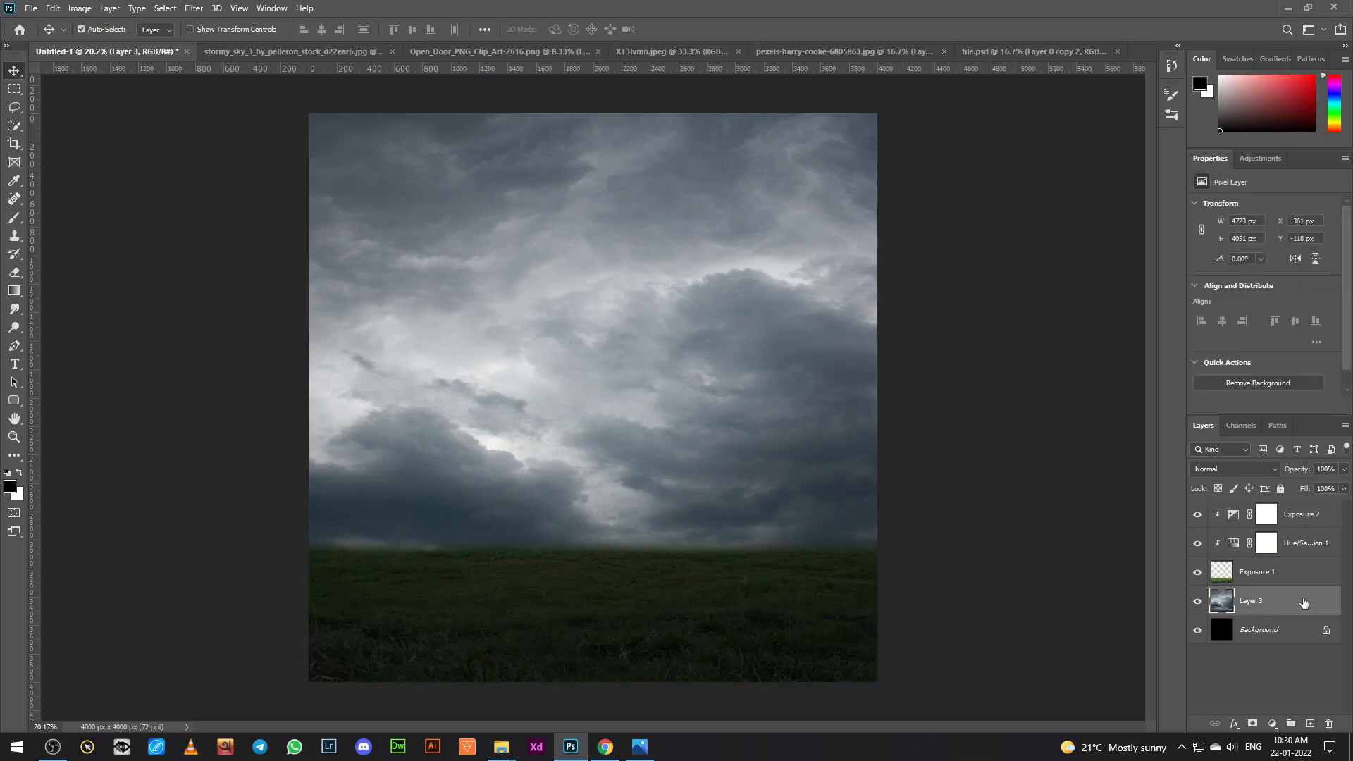
{"action": "left_click", "coordinate": [193, 7]}
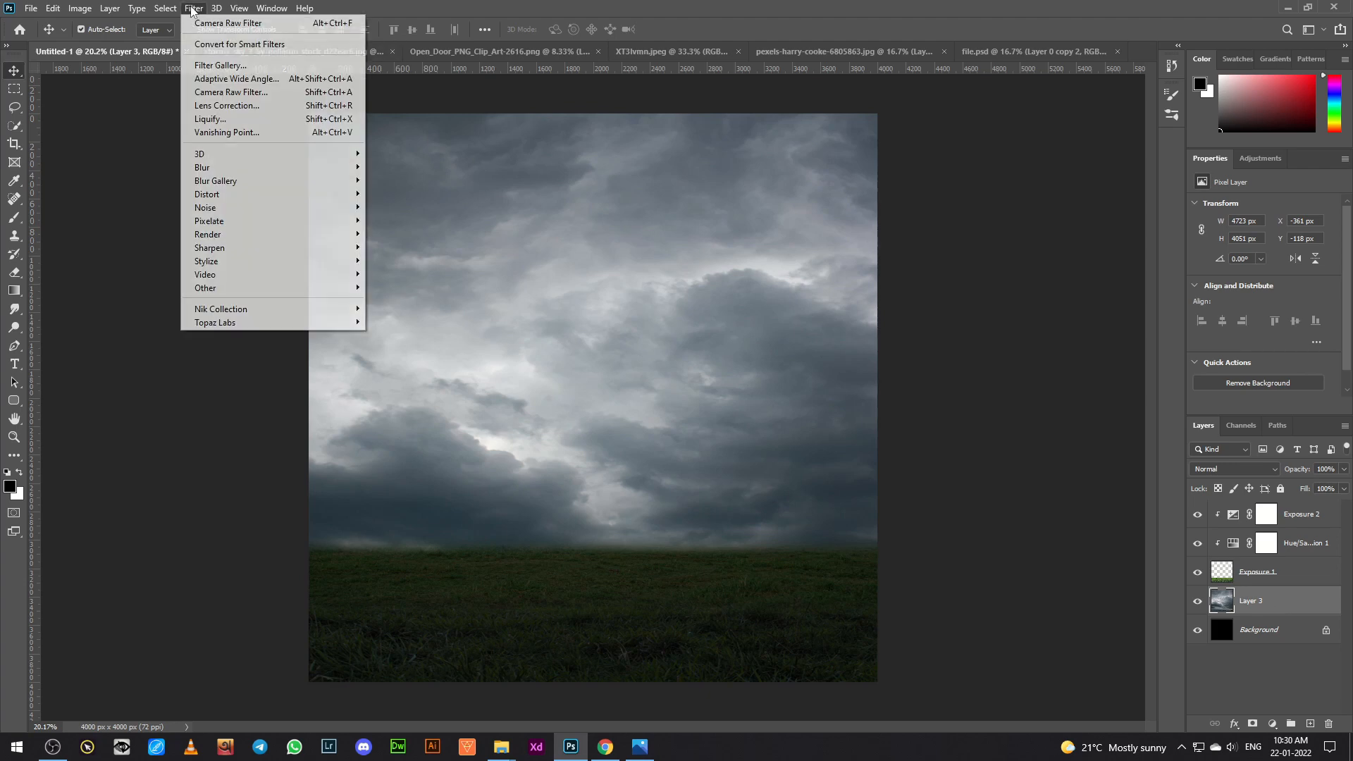
{"action": "left_click", "coordinate": [237, 93]}
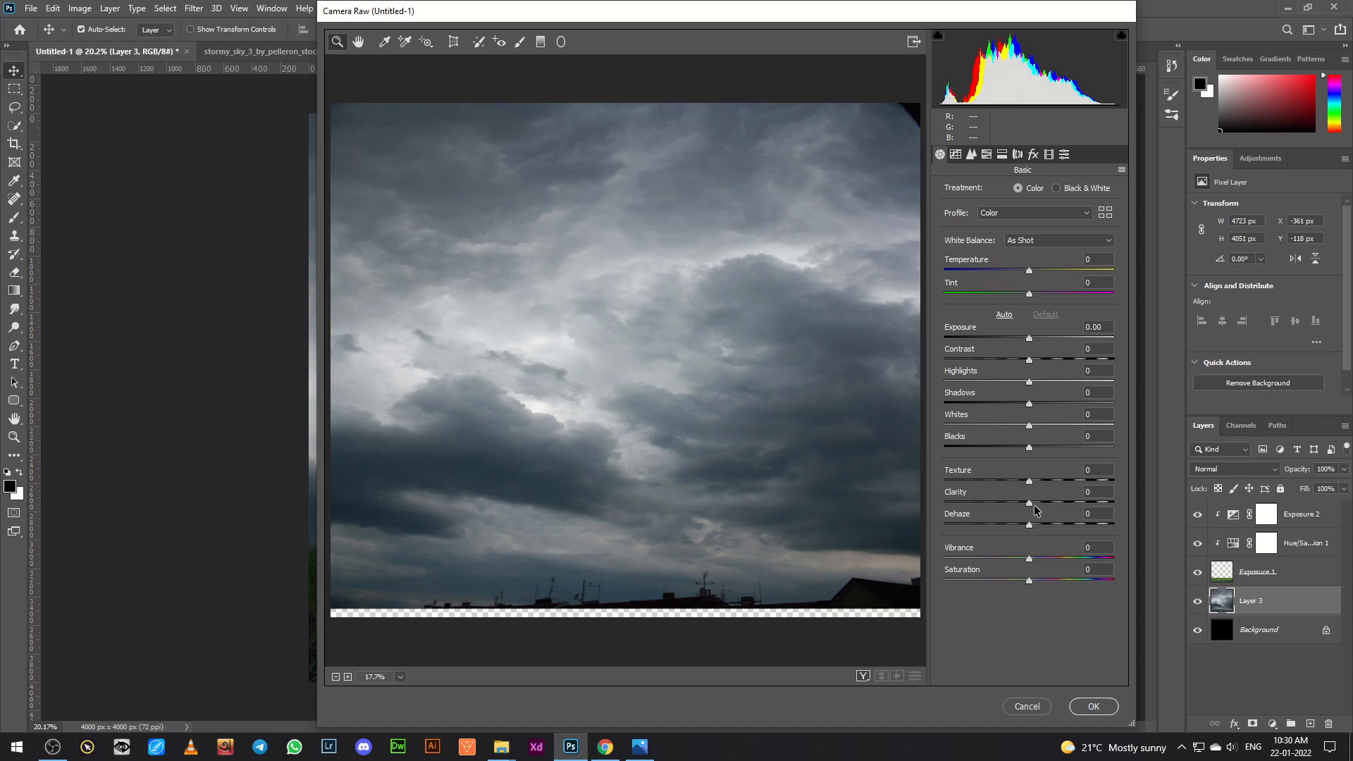
{"action": "left_click_drag", "start_coordinate": [1033, 503], "coordinate": [1045, 403]}
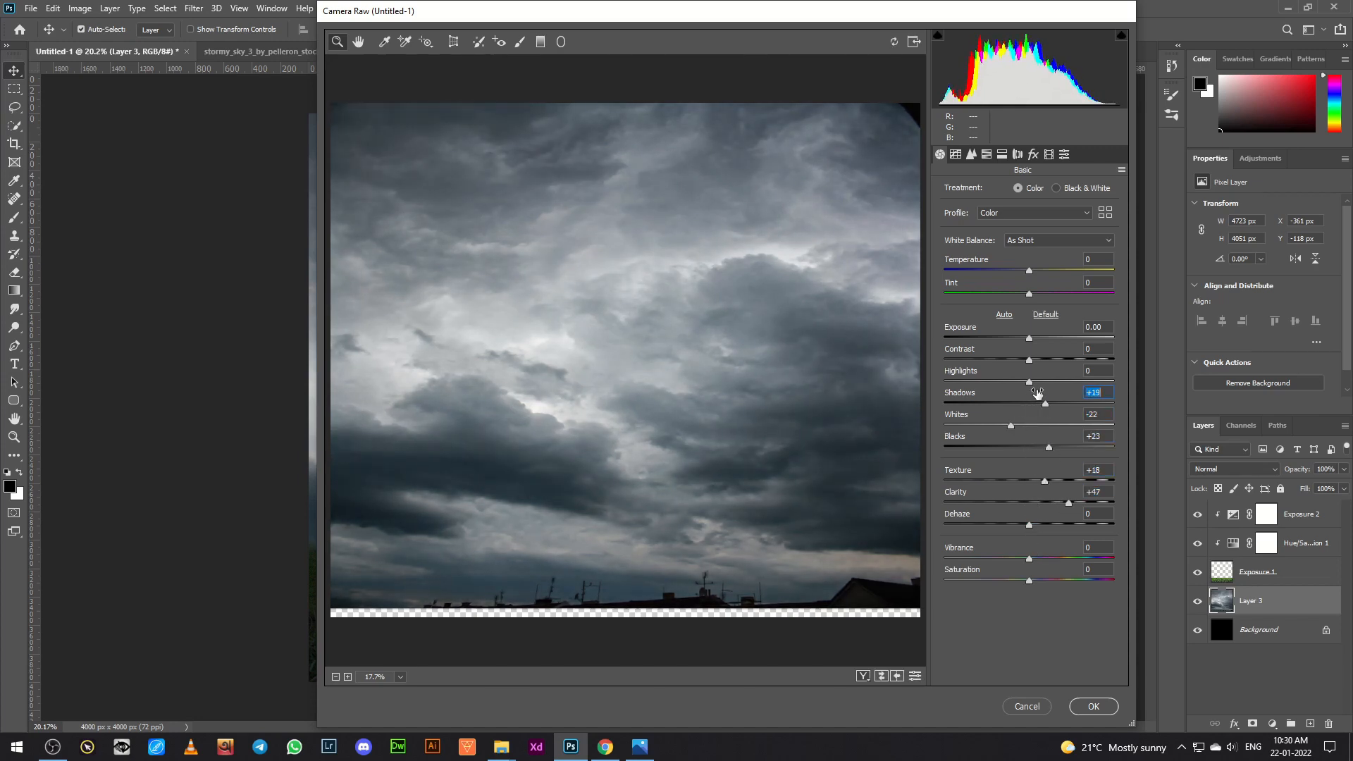
{"action": "left_click", "coordinate": [1094, 706]}
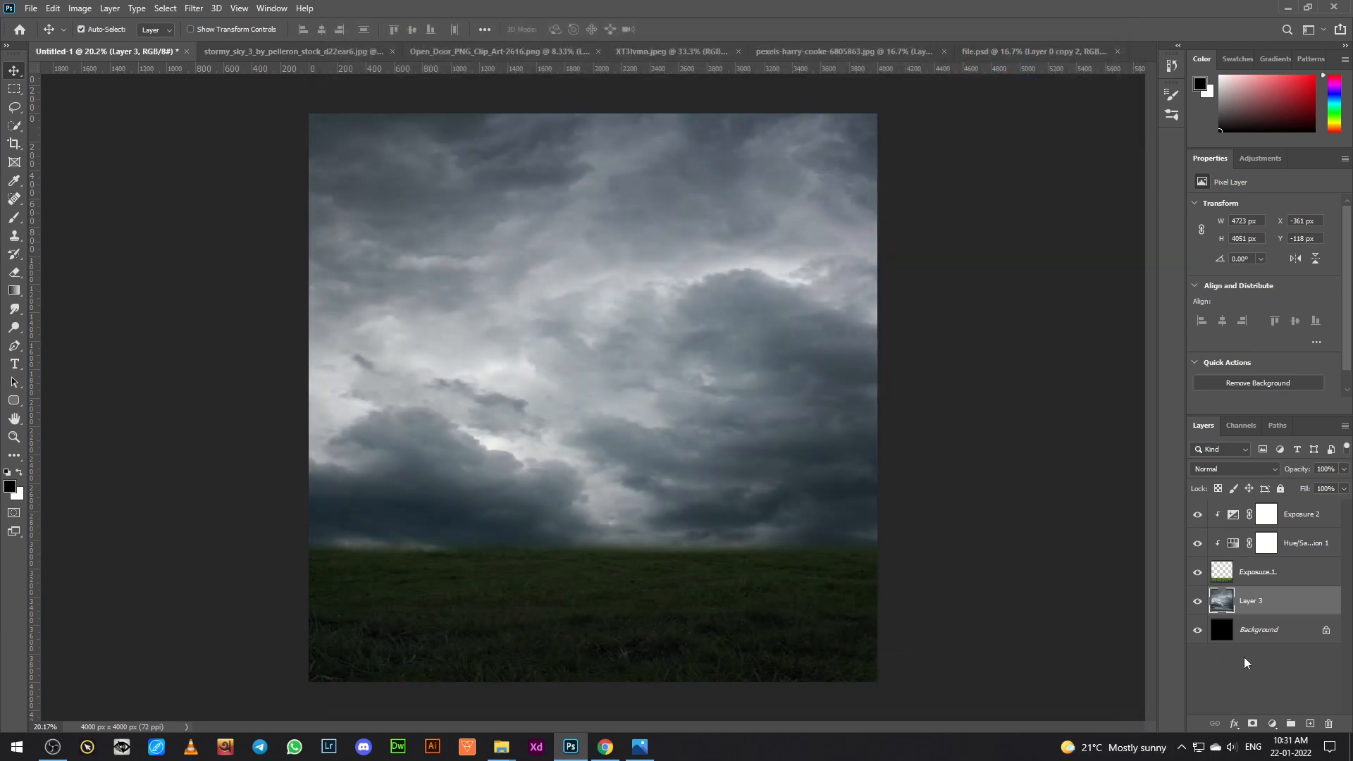
Step: Add a reversed radial black-to-transparent Gradient Fill above Layer 3, with its scale increased beyond 100%, to darken the sky's edges
{"action": "left_click", "coordinate": [1274, 722]}
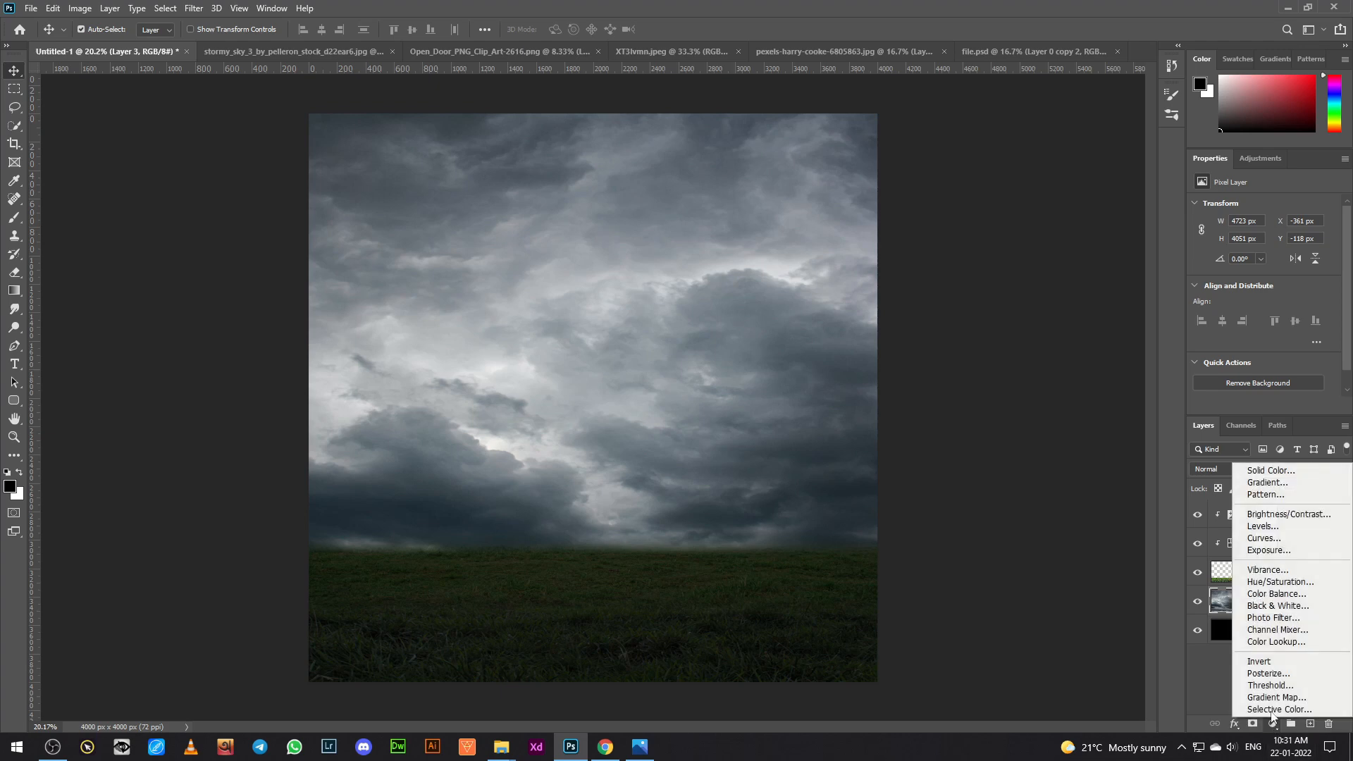
{"action": "left_click", "coordinate": [1265, 482]}
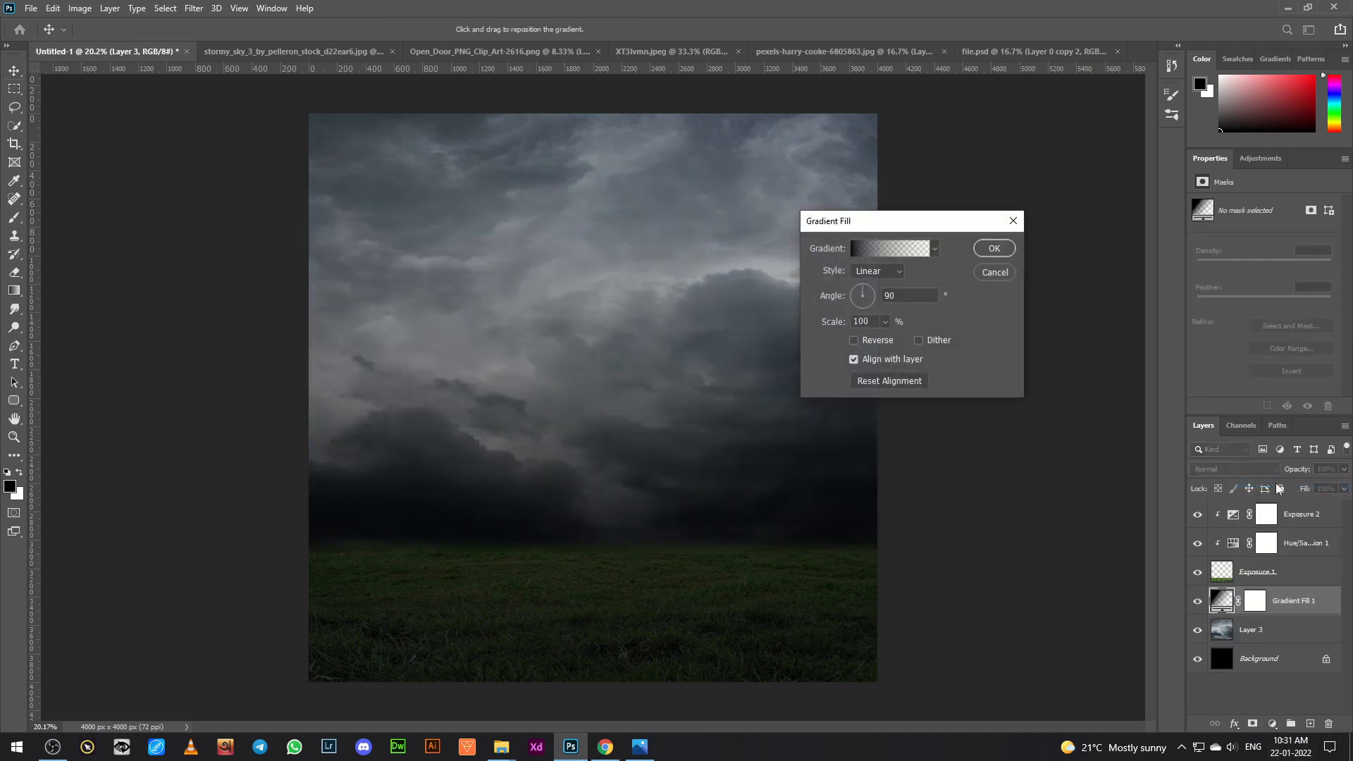
{"action": "left_click", "coordinate": [891, 276]}
{"action": "left_click", "coordinate": [870, 285]}
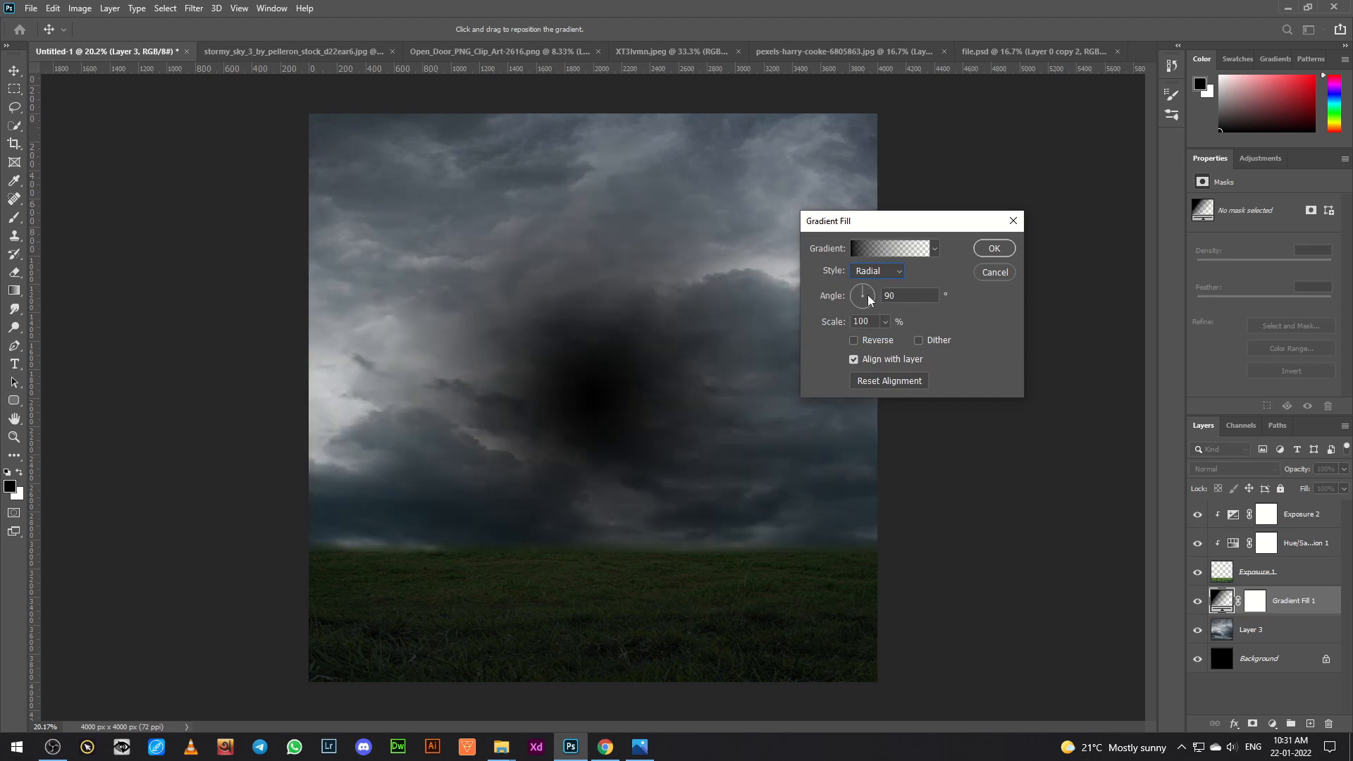
{"action": "left_click", "coordinate": [854, 341]}
{"action": "left_click", "coordinate": [885, 322]}
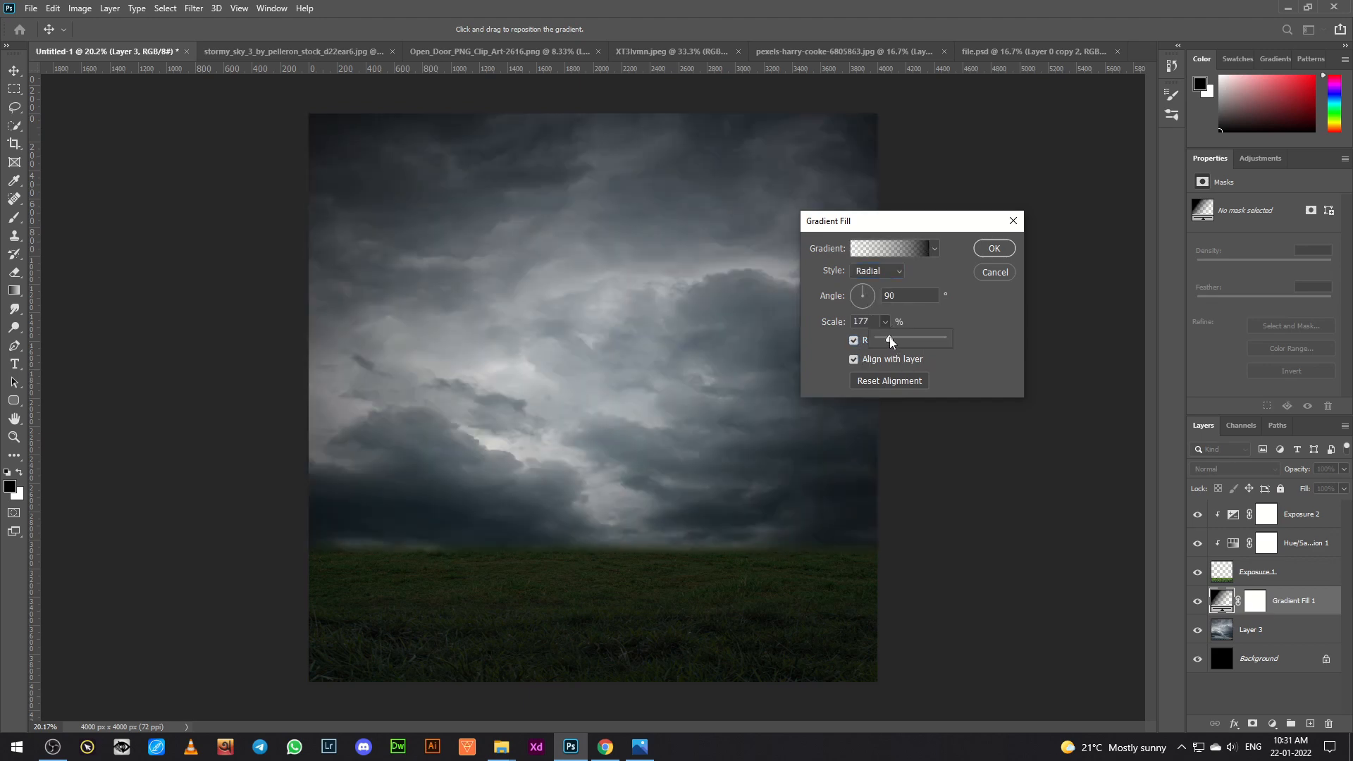
{"action": "left_click", "coordinate": [994, 249]}
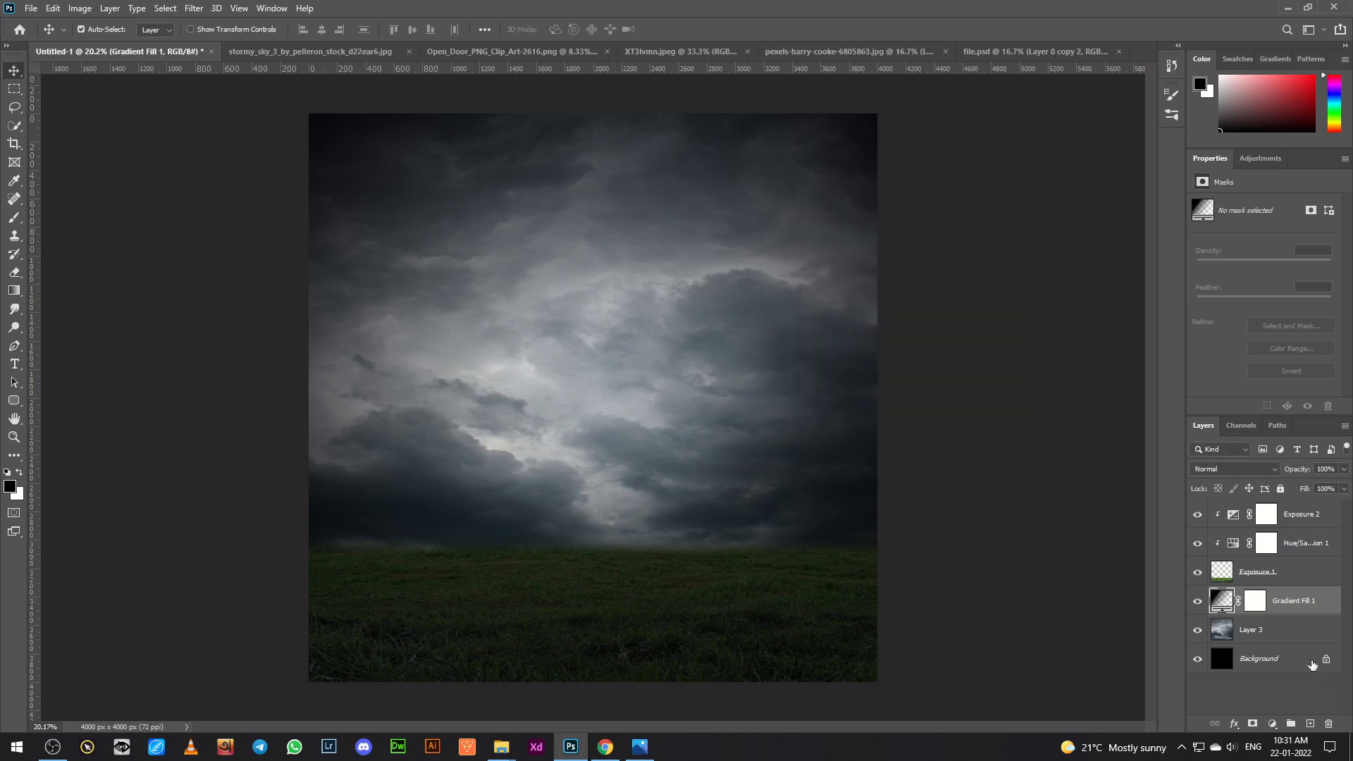
Step: Add a Hue/Saturation adjustment directly above the sky's Layer 3 with saturation -33 and lightness -52
{"action": "left_click", "coordinate": [1283, 634]}
{"action": "left_click", "coordinate": [1273, 726]}
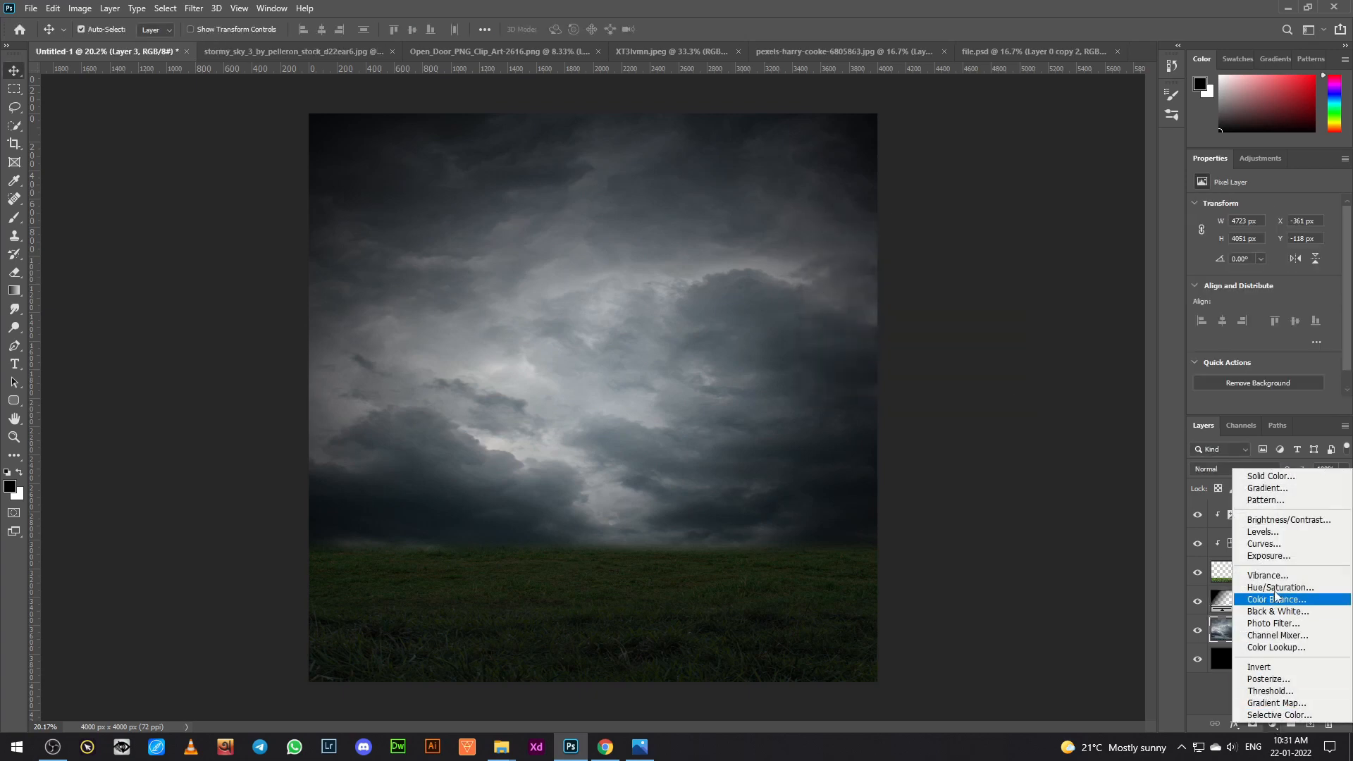
{"action": "left_click", "coordinate": [1274, 592]}
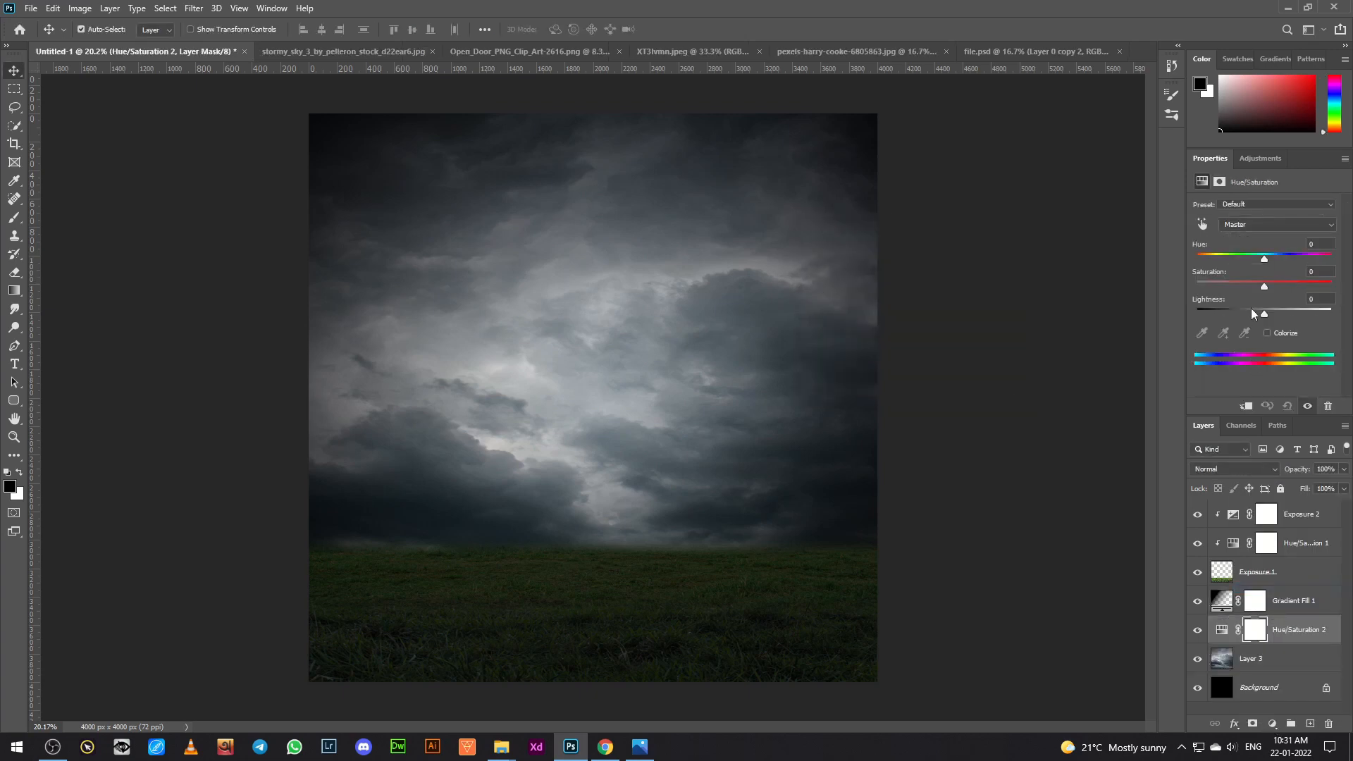
{"action": "left_click_drag", "start_coordinate": [1264, 286], "coordinate": [1234, 315]}
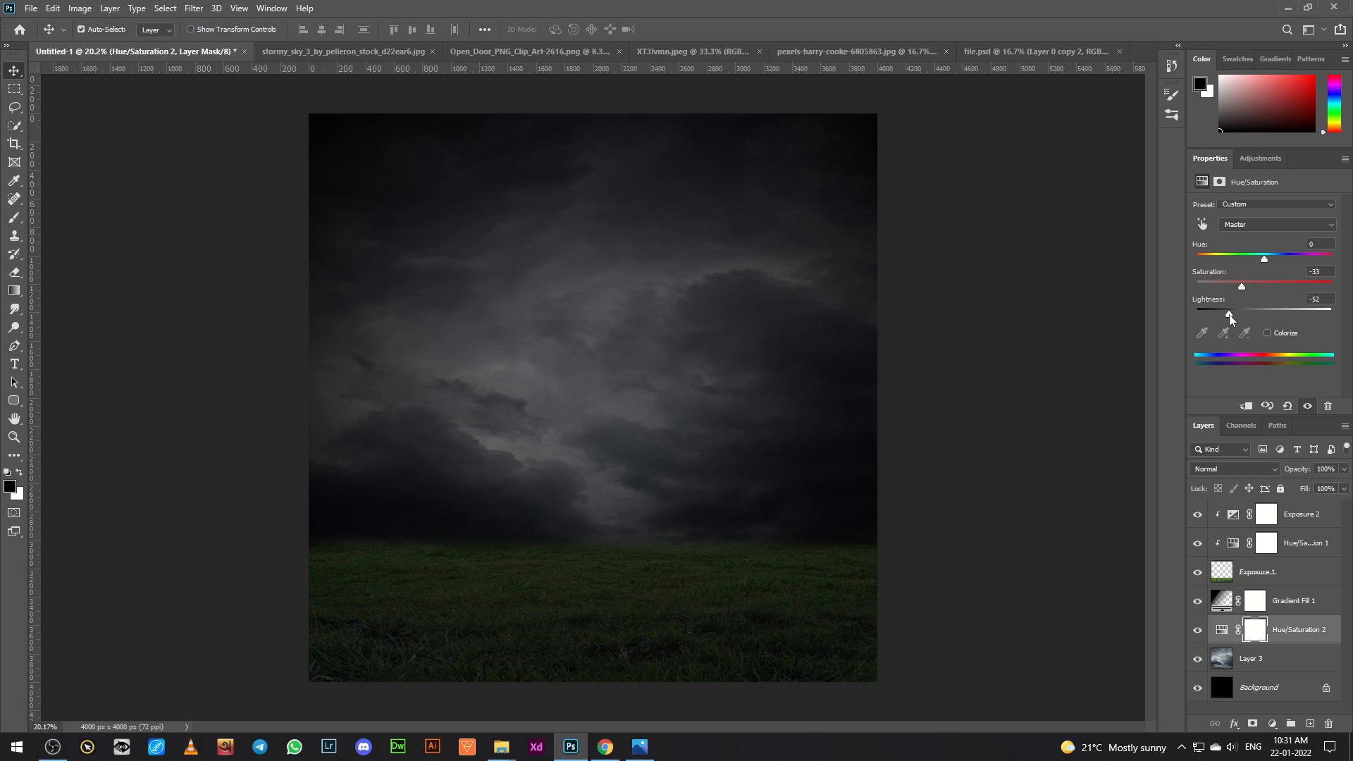
Step: Lower the lightness to -79 in the grass's Hue/Saturation adjustment and to -63 in the sky's
{"action": "left_click", "coordinate": [1300, 542]}
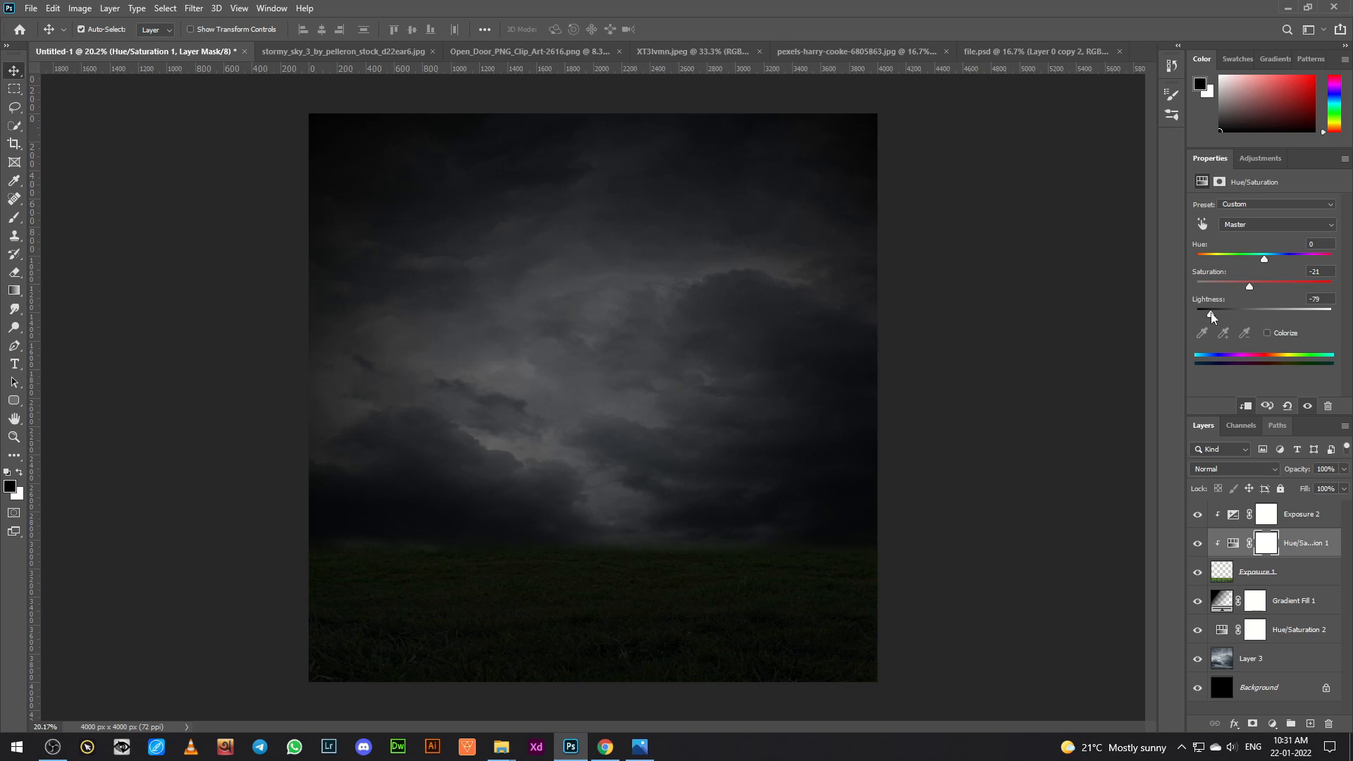
{"action": "left_click", "coordinate": [1309, 629]}
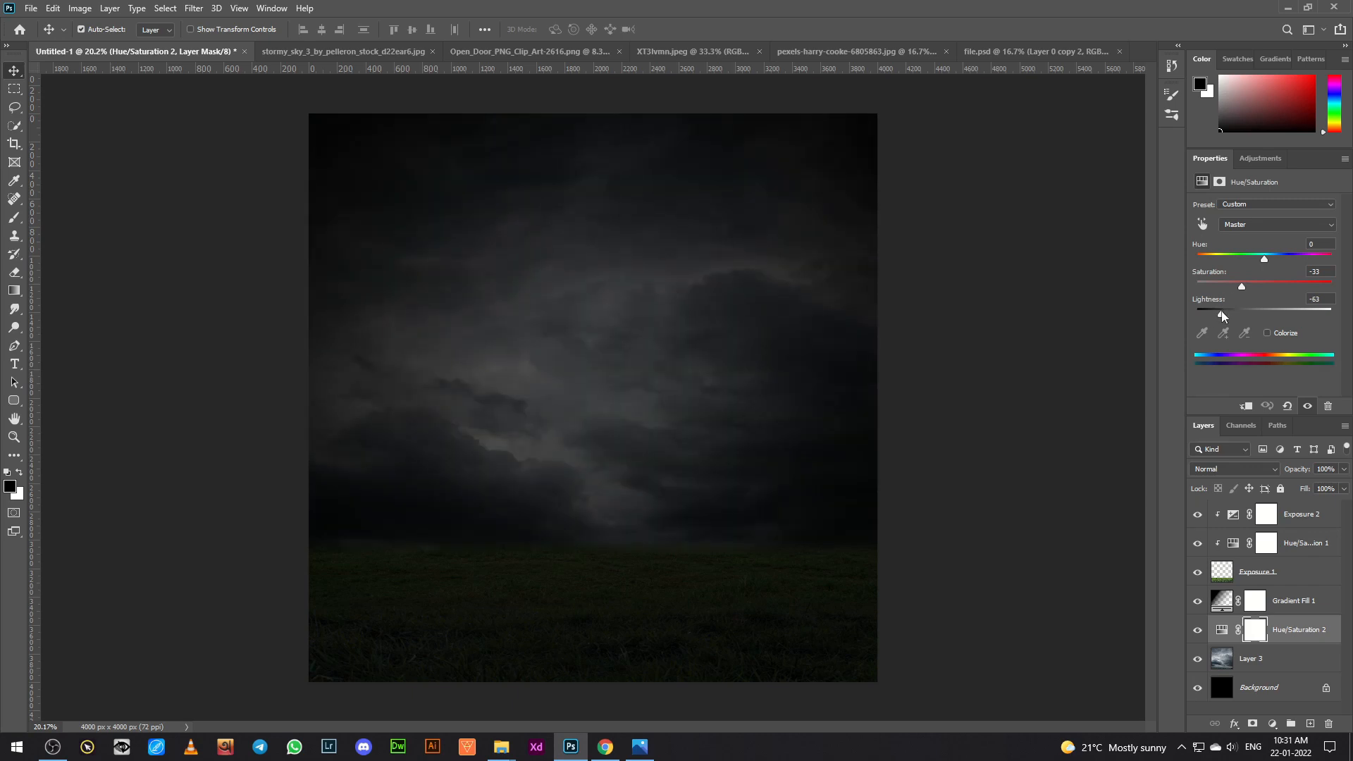
Step: Create a new layer above Gradient Fill 1 and sample dark grey 222728 from the sky as the foreground color
{"action": "left_click", "coordinate": [1301, 601]}
{"action": "left_click", "coordinate": [1310, 724]}
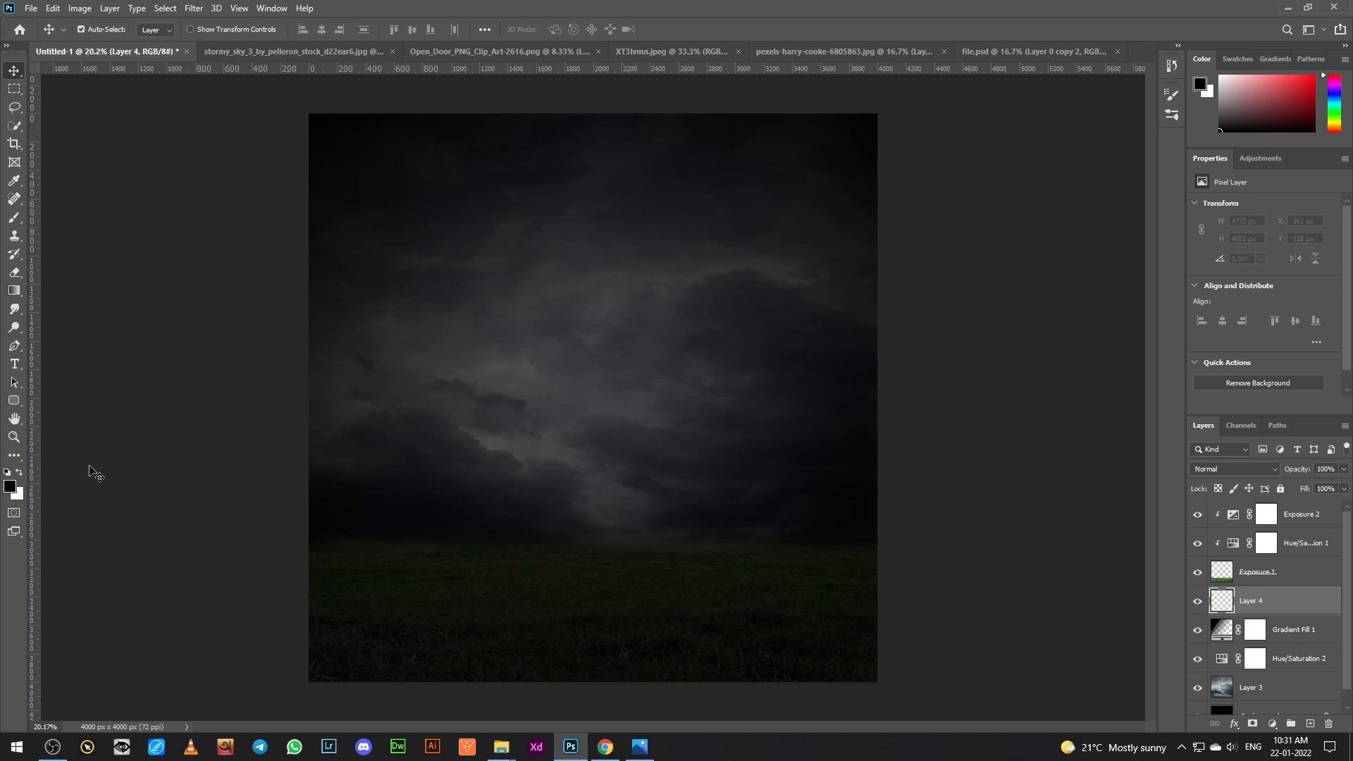
{"action": "left_click", "coordinate": [15, 487]}
{"action": "left_click", "coordinate": [500, 536]}
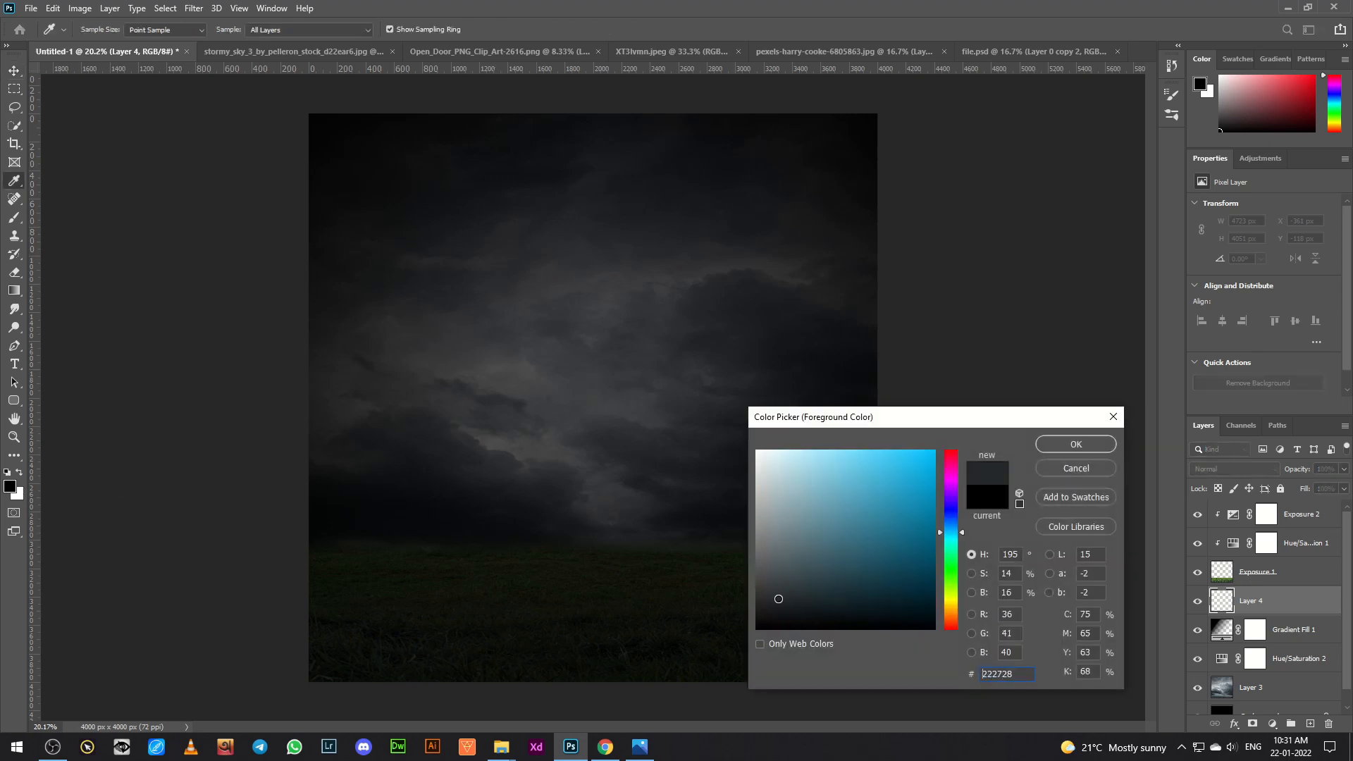
{"action": "left_click", "coordinate": [1099, 447]}
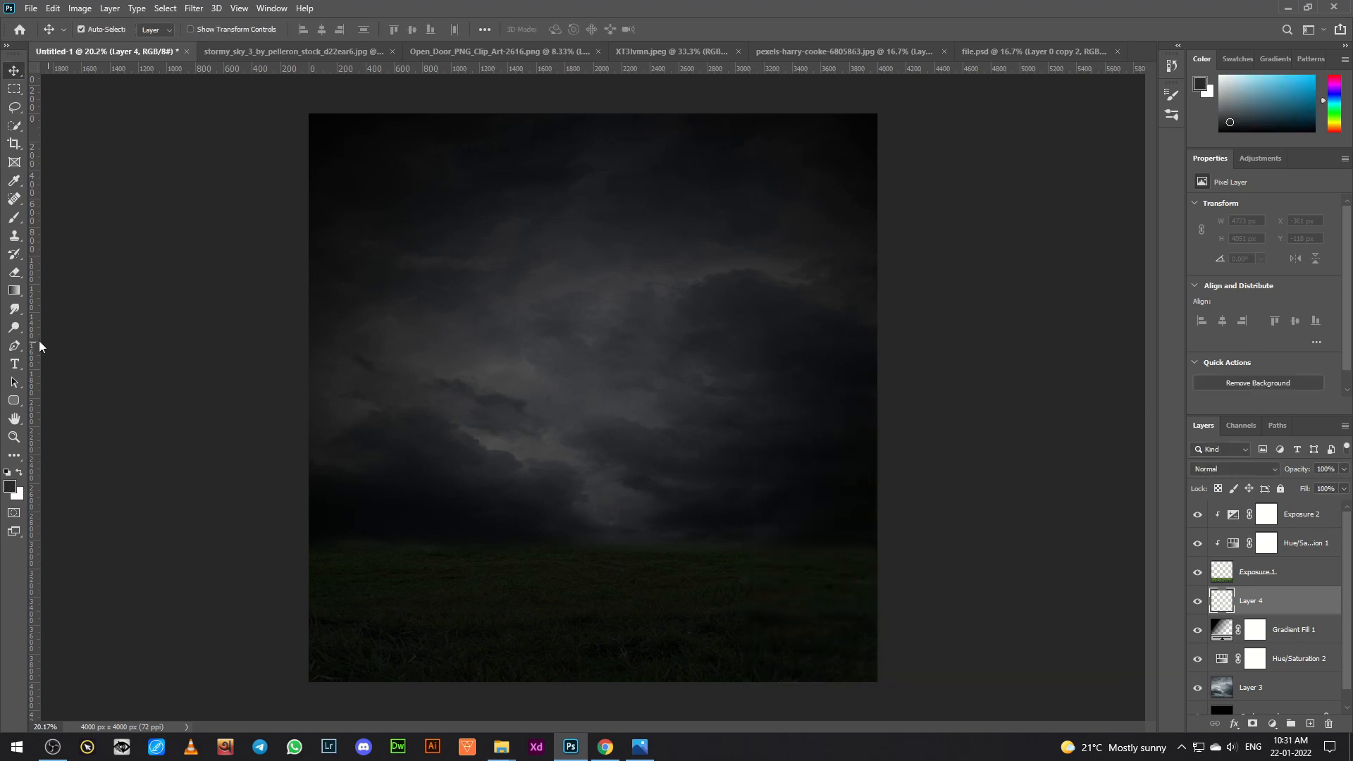
Step: Enlarge the soft brush to 1400 px and paint dark grey haze across the horizon on Layer 4
{"action": "left_click", "coordinate": [15, 218]}
{"action": "key", "text": "bracketright"}
{"action": "key", "text": "bracketright"}
{"action": "key", "text": "bracketright"}
{"action": "key", "text": "bracketright"}
{"action": "key", "text": "bracketright"}
{"action": "key", "text": "bracketright"}
{"action": "key", "text": "bracketright"}
{"action": "key", "text": "bracketright"}
{"action": "key", "text": "bracketright"}
{"action": "key", "text": "bracketright"}
{"action": "key", "text": "bracketright"}
{"action": "key", "text": "bracketright"}
{"action": "key", "text": "bracketright"}
{"action": "key", "text": "bracketright"}
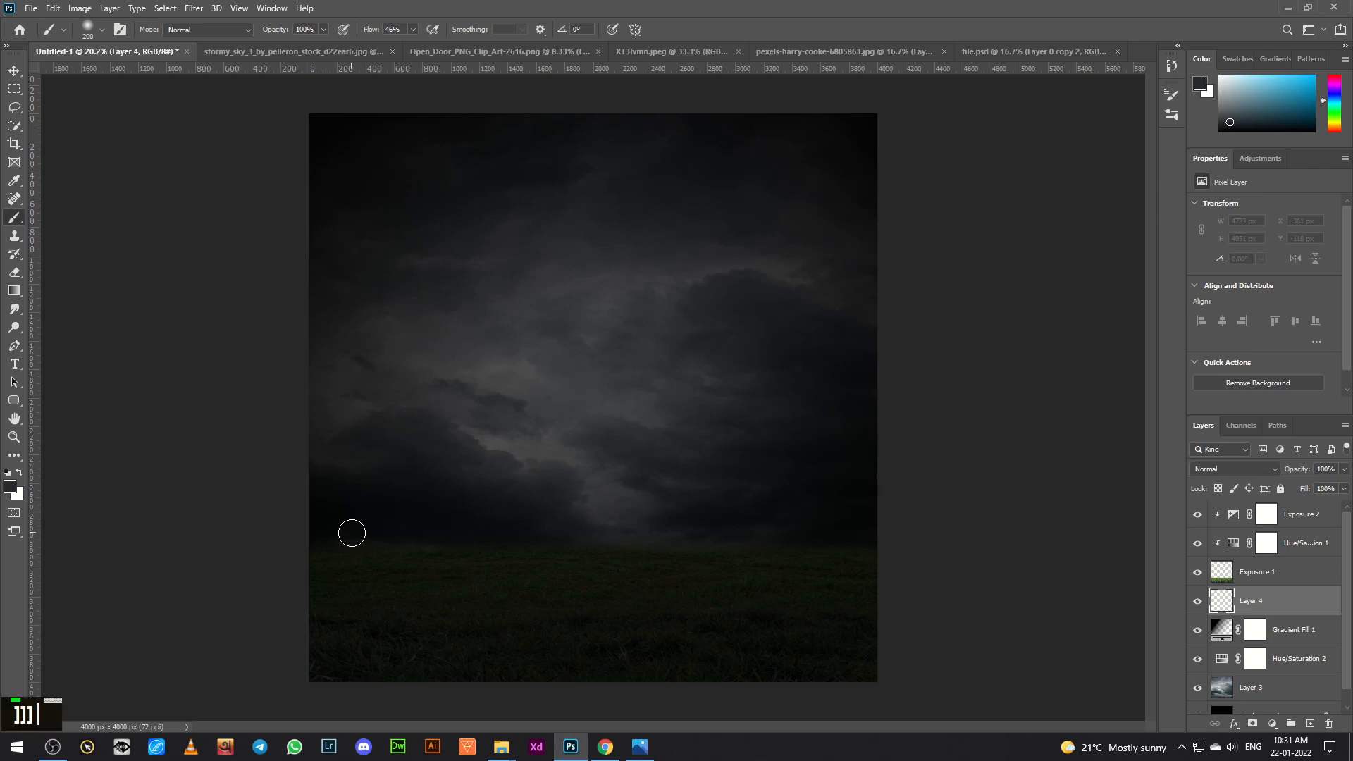
{"action": "left_click_drag", "start_coordinate": [338, 574], "coordinate": [955, 562]}
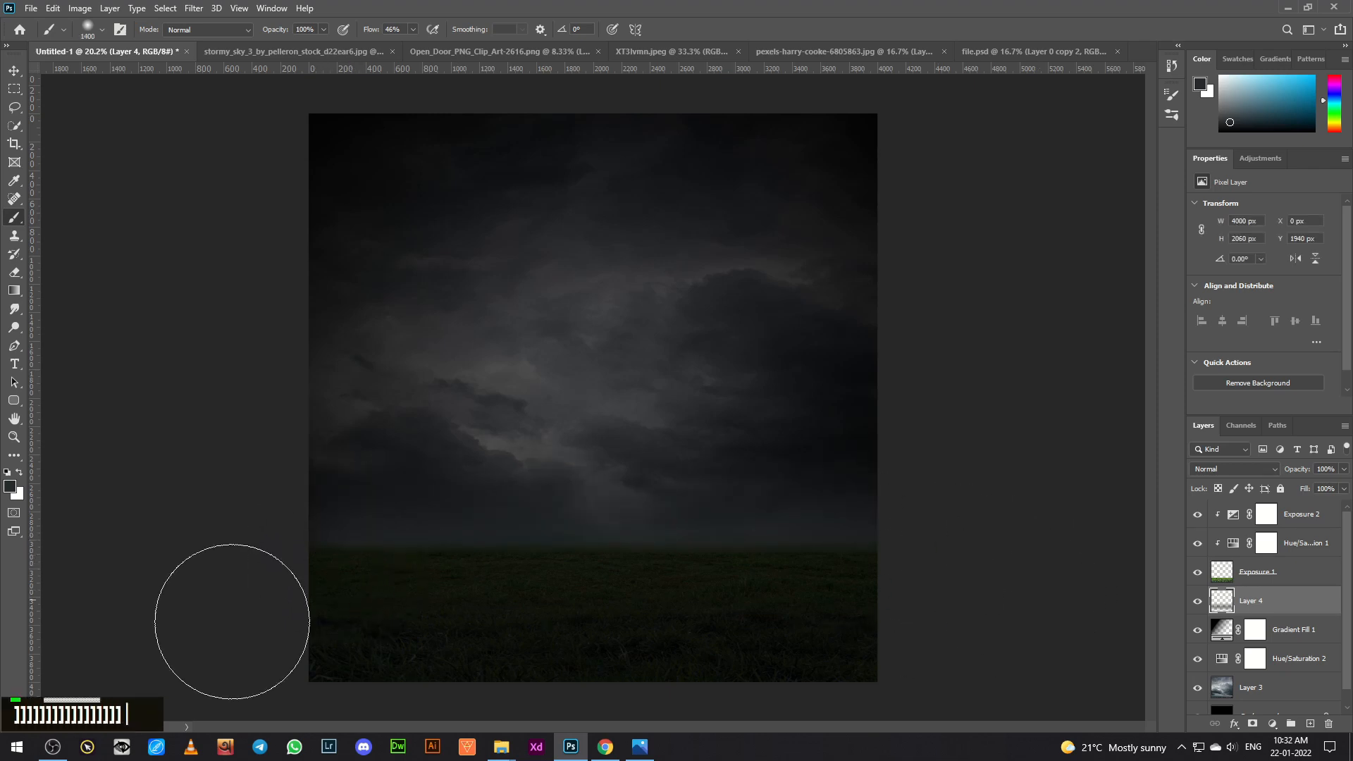
Step: Change the foreground color to near-black 010101 and paint along the horizon on Layer 4
{"action": "left_click", "coordinate": [11, 485]}
{"action": "left_click_drag", "start_coordinate": [782, 606], "coordinate": [740, 628]}
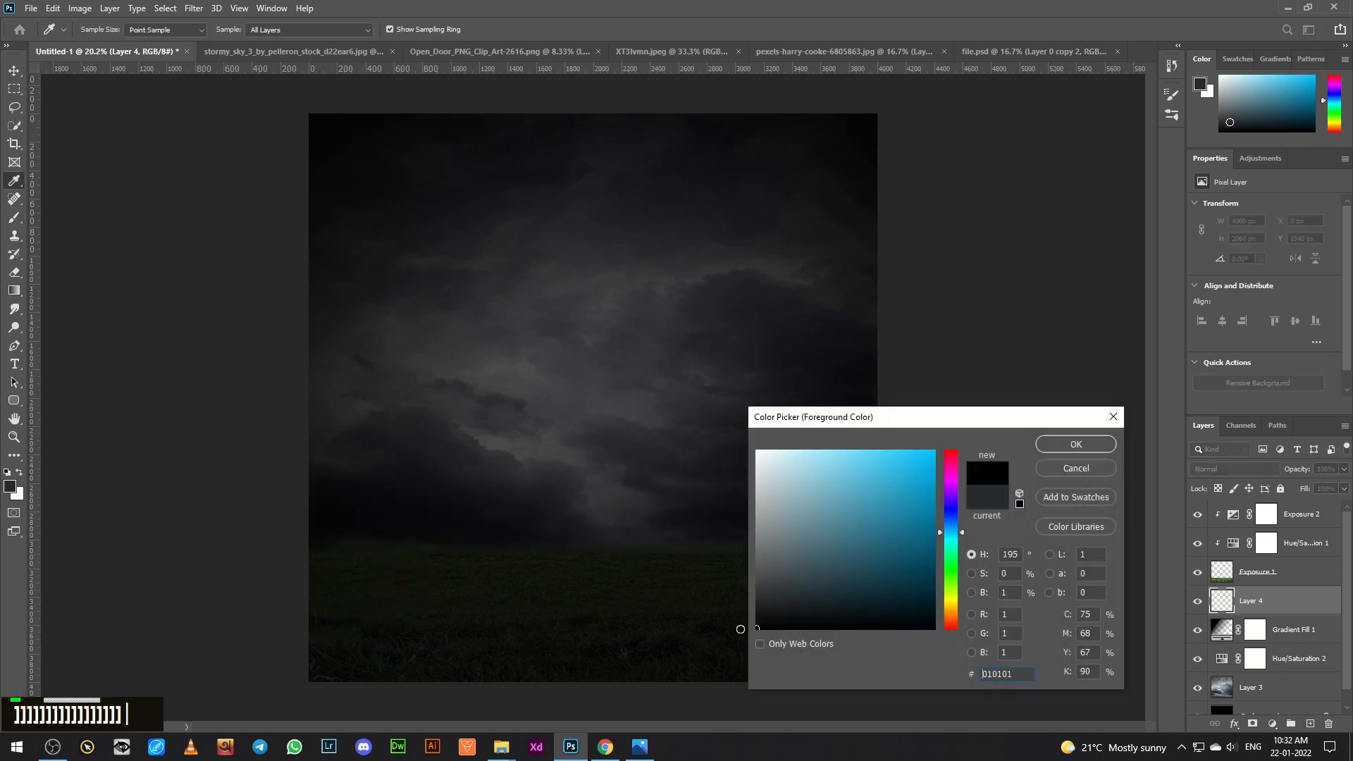
{"action": "left_click", "coordinate": [1075, 444]}
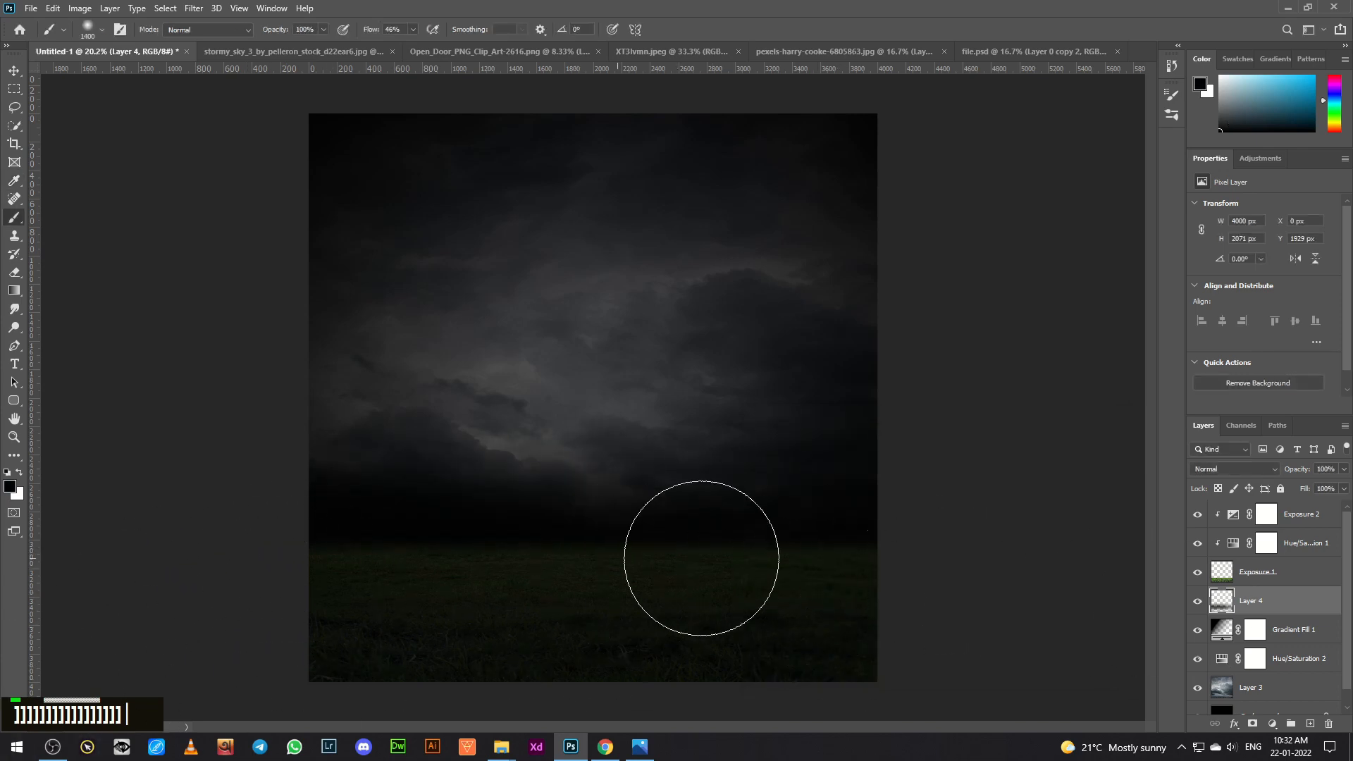
Step: Reduce Layer 4's opacity to 41% and compare the image with and without the layer
{"action": "left_click", "coordinate": [1343, 468]}
{"action": "left_click_drag", "start_coordinate": [1344, 484], "coordinate": [1303, 483]}
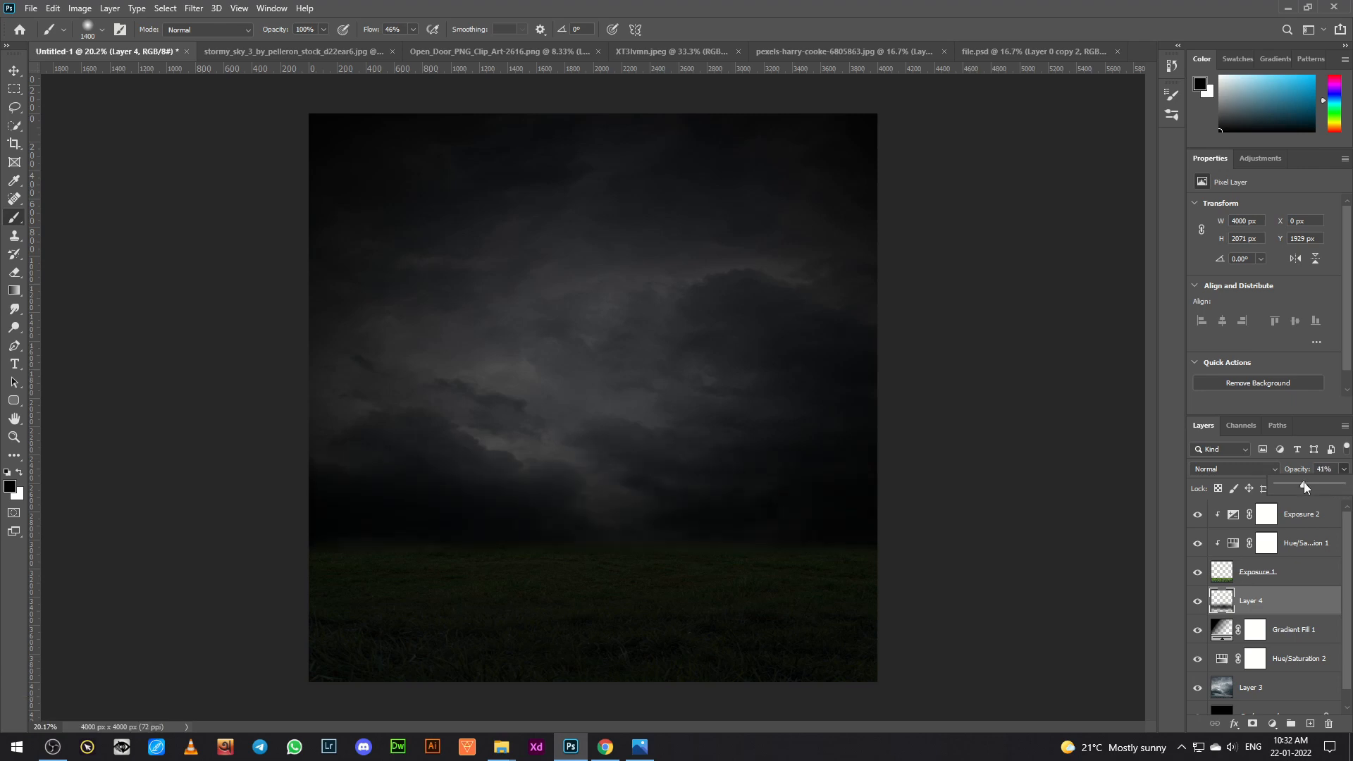
{"action": "left_click", "coordinate": [1197, 603]}
{"action": "left_click", "coordinate": [1198, 603]}
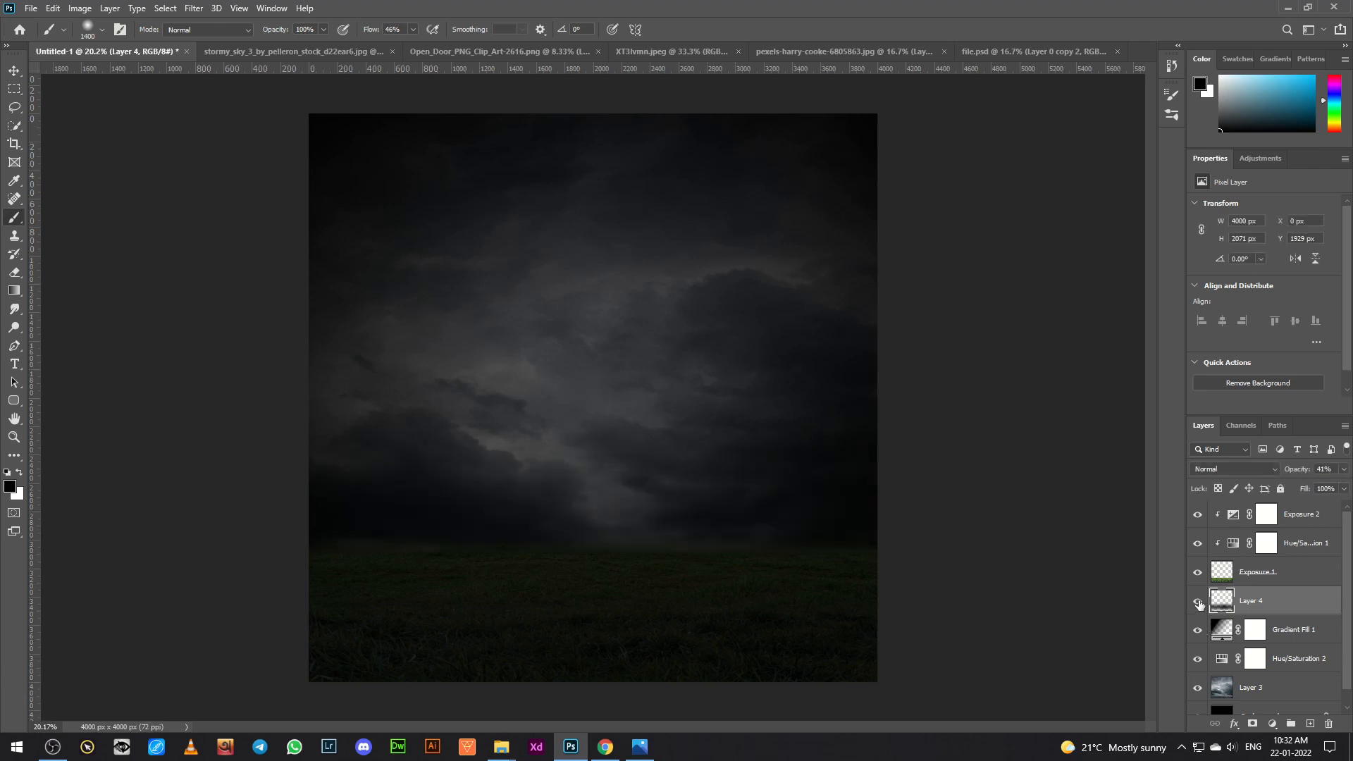
Step: Bring the open door from Open_Door_PNG_Clip_Art-2616.png into the composite and place its layer above all others
{"action": "left_click", "coordinate": [14, 71]}
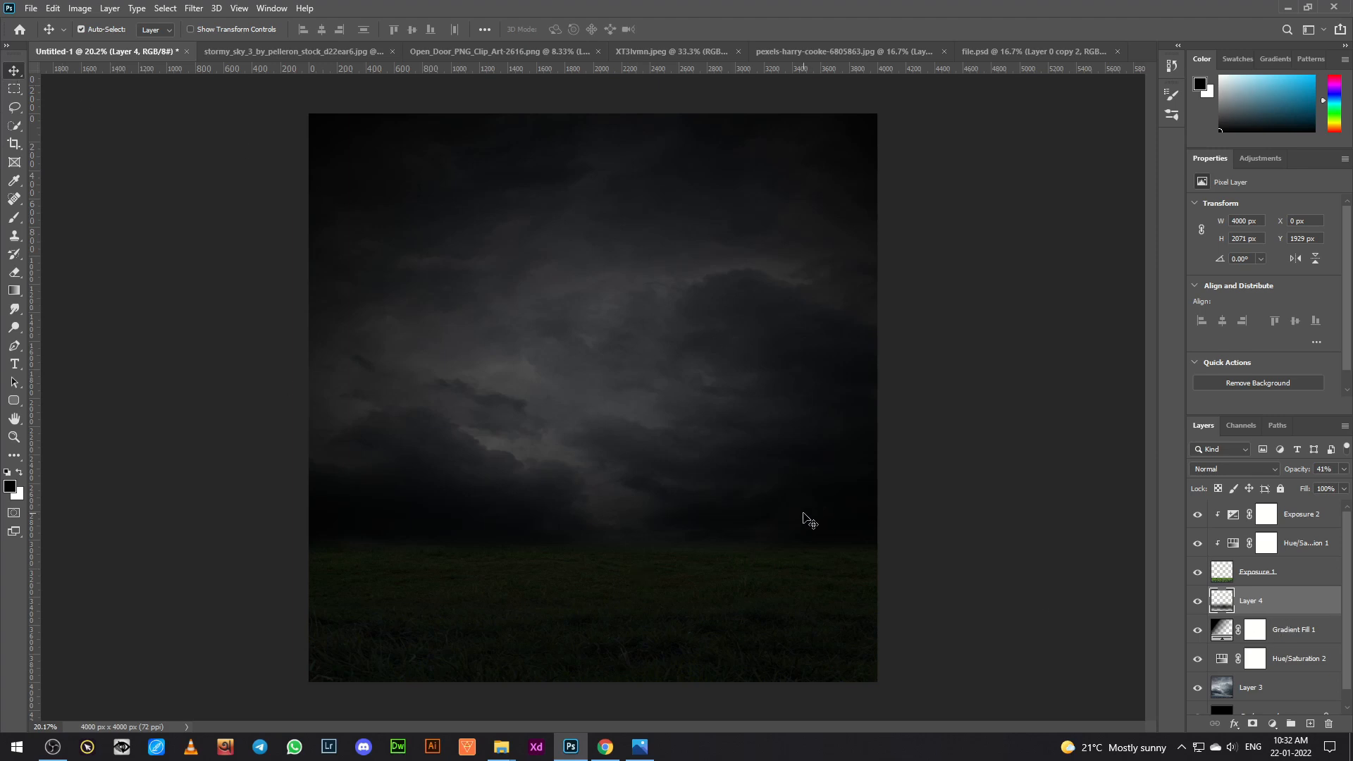
{"action": "left_click", "coordinate": [519, 52]}
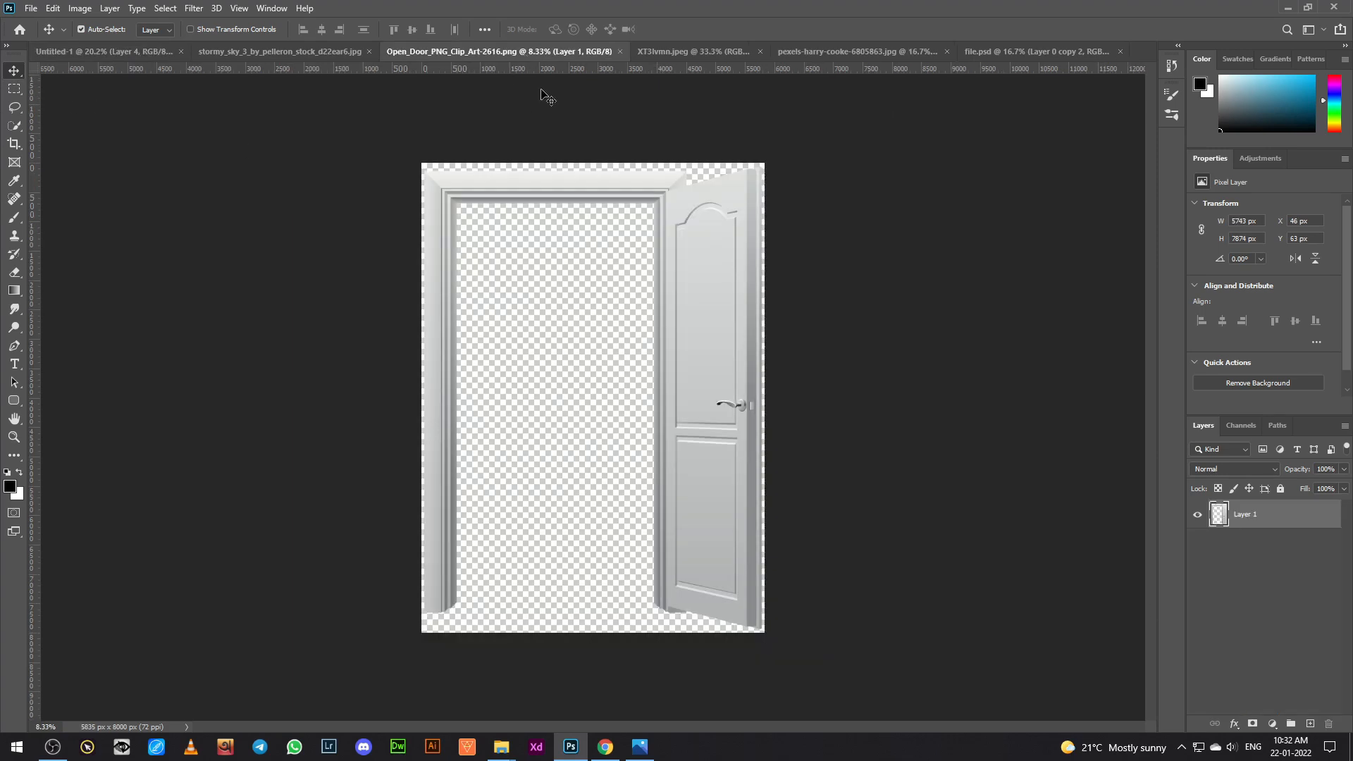
{"action": "left_click_drag", "start_coordinate": [689, 360], "coordinate": [698, 401]}
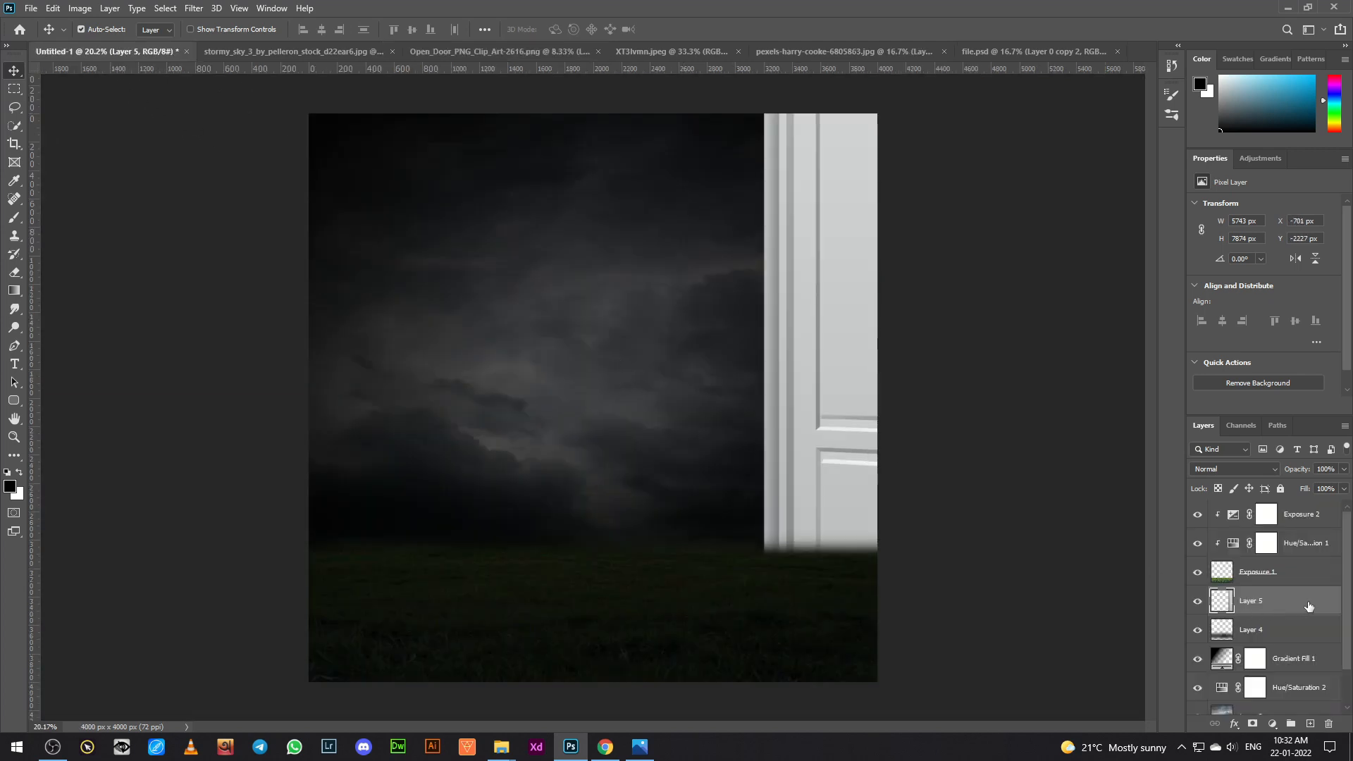
{"action": "left_click_drag", "start_coordinate": [1308, 606], "coordinate": [1268, 503]}
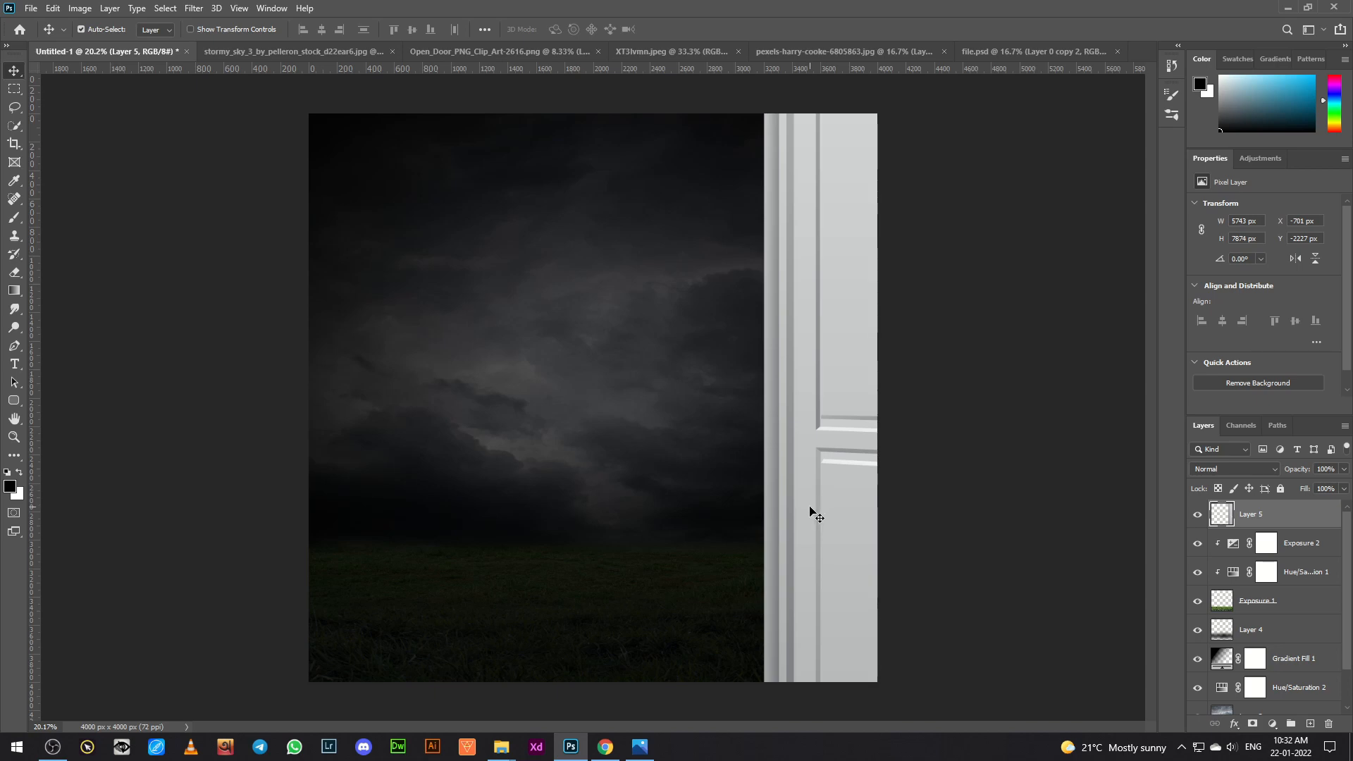
Step: Scale the door down to about 32.68%, stand it on the grass near the canvas center and nudge it slightly right
{"action": "key", "text": "ctrl+t"}
{"action": "left_click_drag", "start_coordinate": [834, 314], "coordinate": [622, 526]}
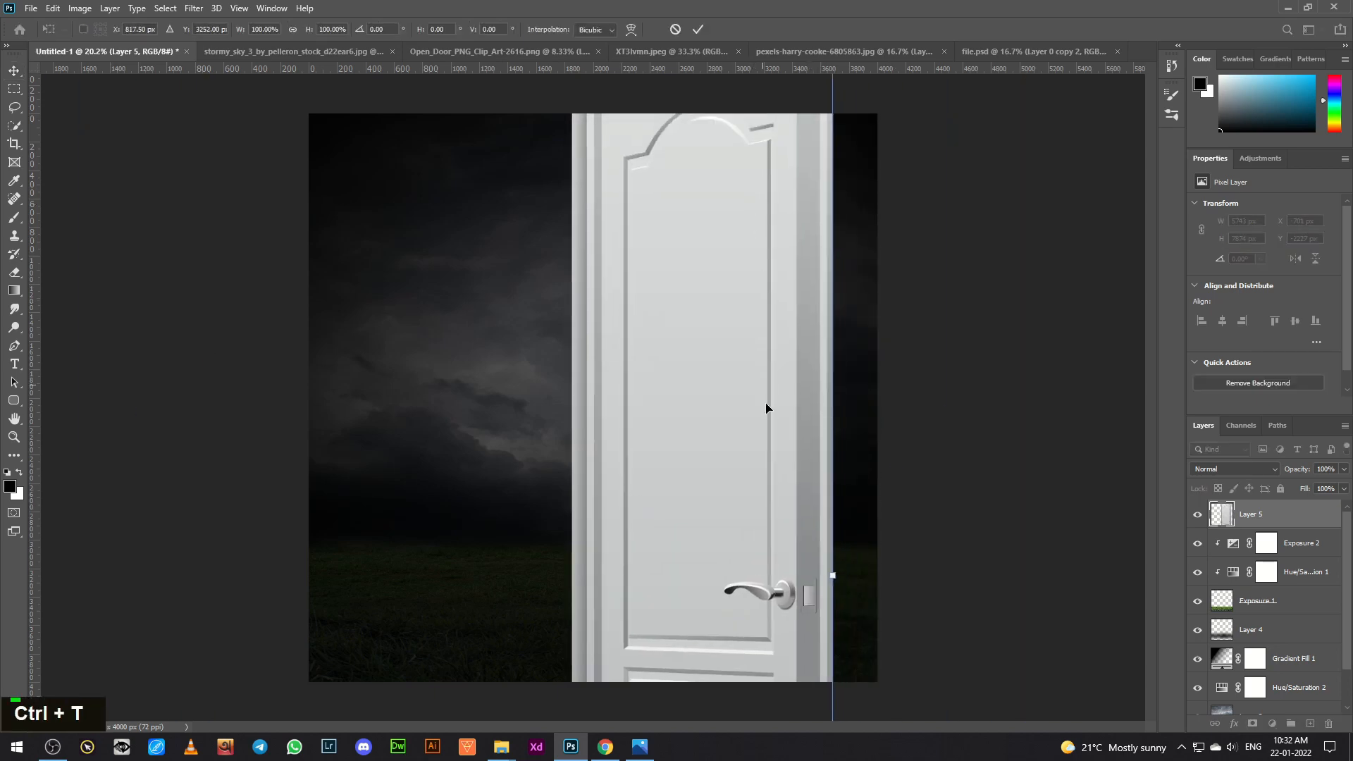
{"action": "left_click_drag", "start_coordinate": [767, 405], "coordinate": [794, 652]}
{"action": "left_click_drag", "start_coordinate": [860, 263], "coordinate": [549, 461]}
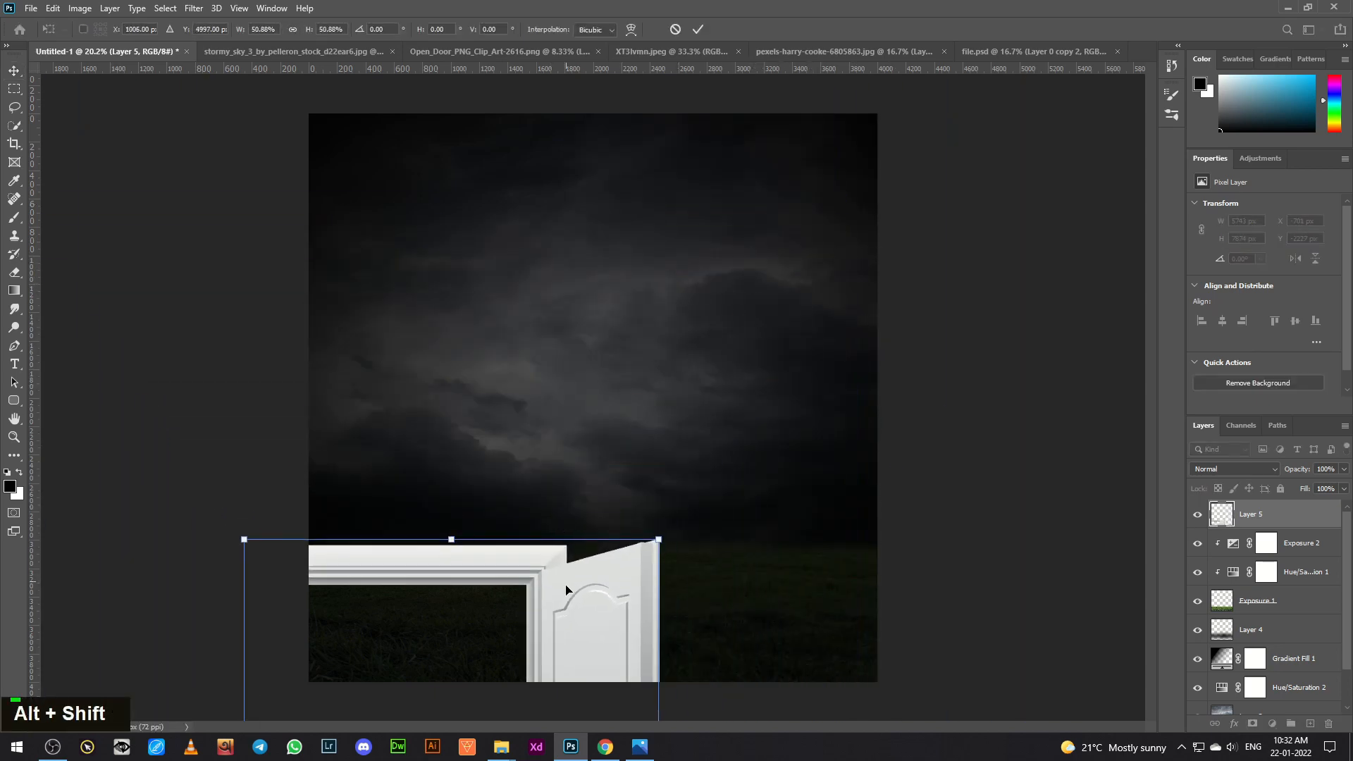
{"action": "left_click_drag", "start_coordinate": [566, 589], "coordinate": [732, 149]}
{"action": "left_click_drag", "start_coordinate": [801, 115], "coordinate": [741, 224]}
{"action": "mouse_move", "coordinate": [673, 351]}
{"action": "left_mouse_down"}
{"action": "mouse_move", "coordinate": [704, 365]}
{"action": "mouse_move", "coordinate": [694, 361]}
{"action": "left_mouse_up"}
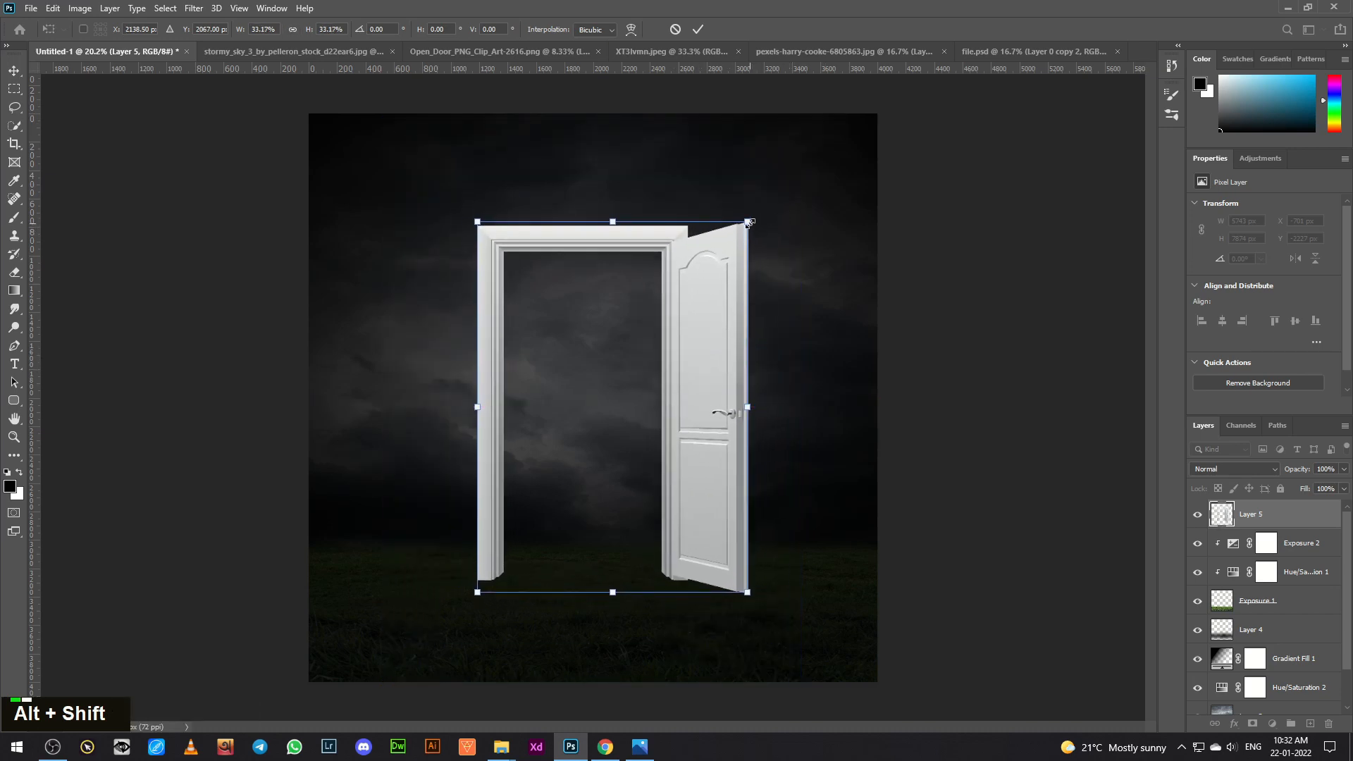
{"action": "left_click_drag", "start_coordinate": [749, 223], "coordinate": [745, 224]}
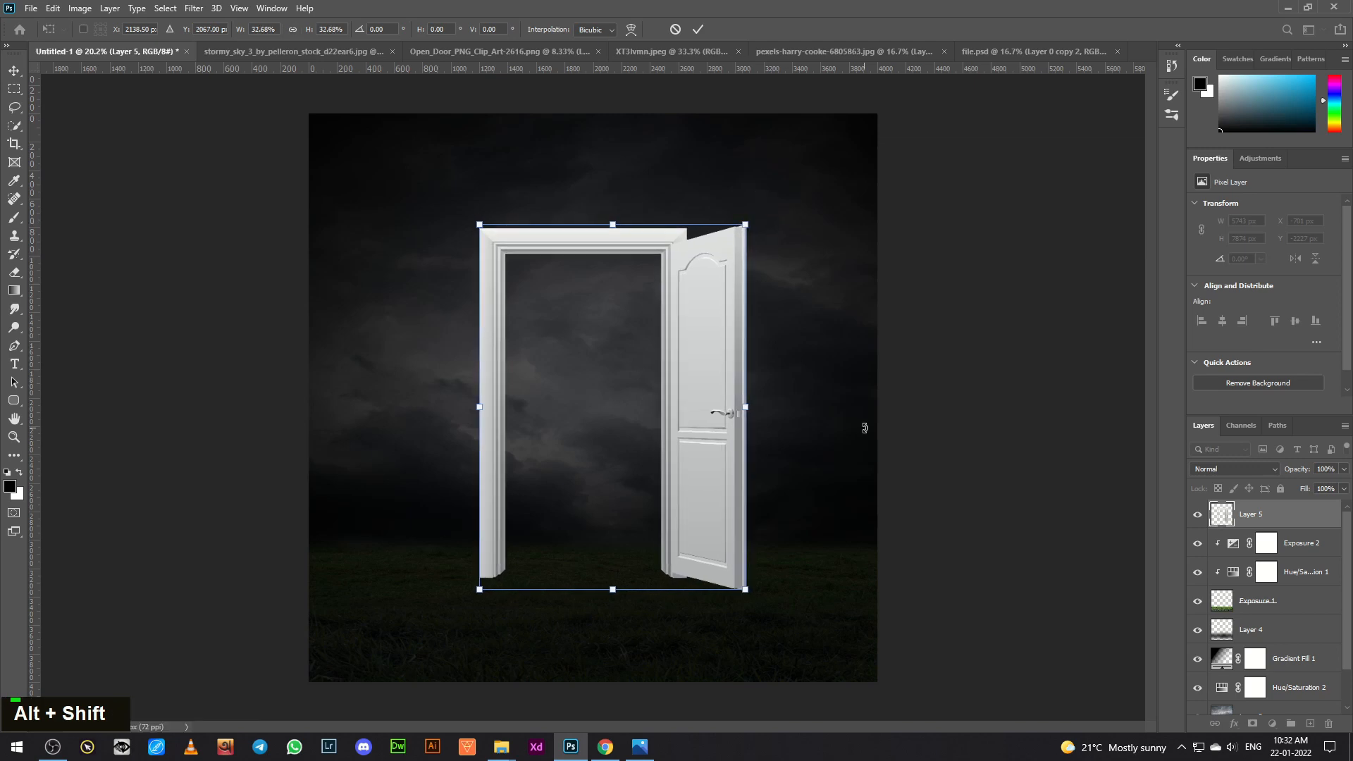
{"action": "key", "text": "Return"}
{"action": "key", "text": "Right"}
{"action": "key", "text": "Right"}
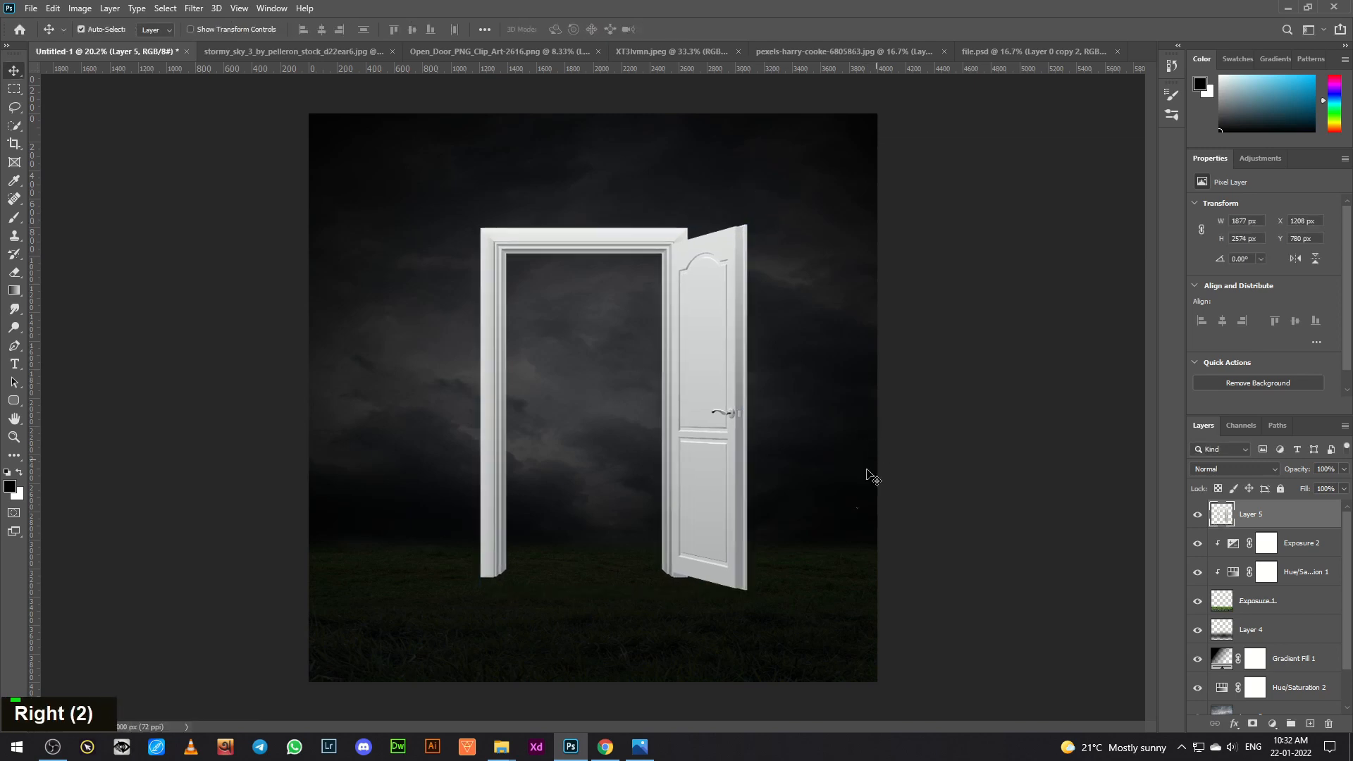
Step: Shrink the door further to about 1739 × 2384 px and nudge it down onto the grass
{"action": "key", "text": "ctrl+t"}
{"action": "left_click_drag", "start_coordinate": [747, 225], "coordinate": [725, 232]}
{"action": "left_click_drag", "start_coordinate": [686, 391], "coordinate": [683, 400]}
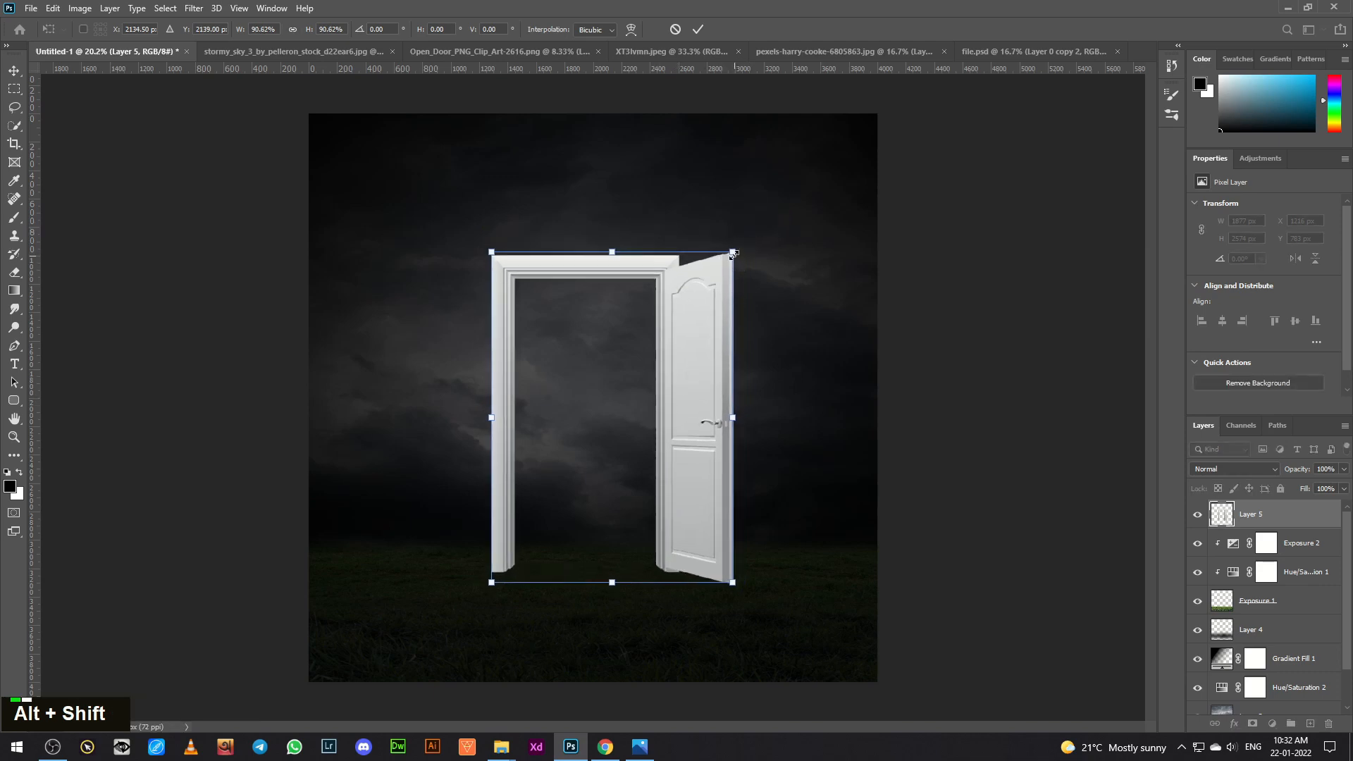
{"action": "left_click_drag", "start_coordinate": [732, 253], "coordinate": [738, 252]}
{"action": "key", "text": "Return"}
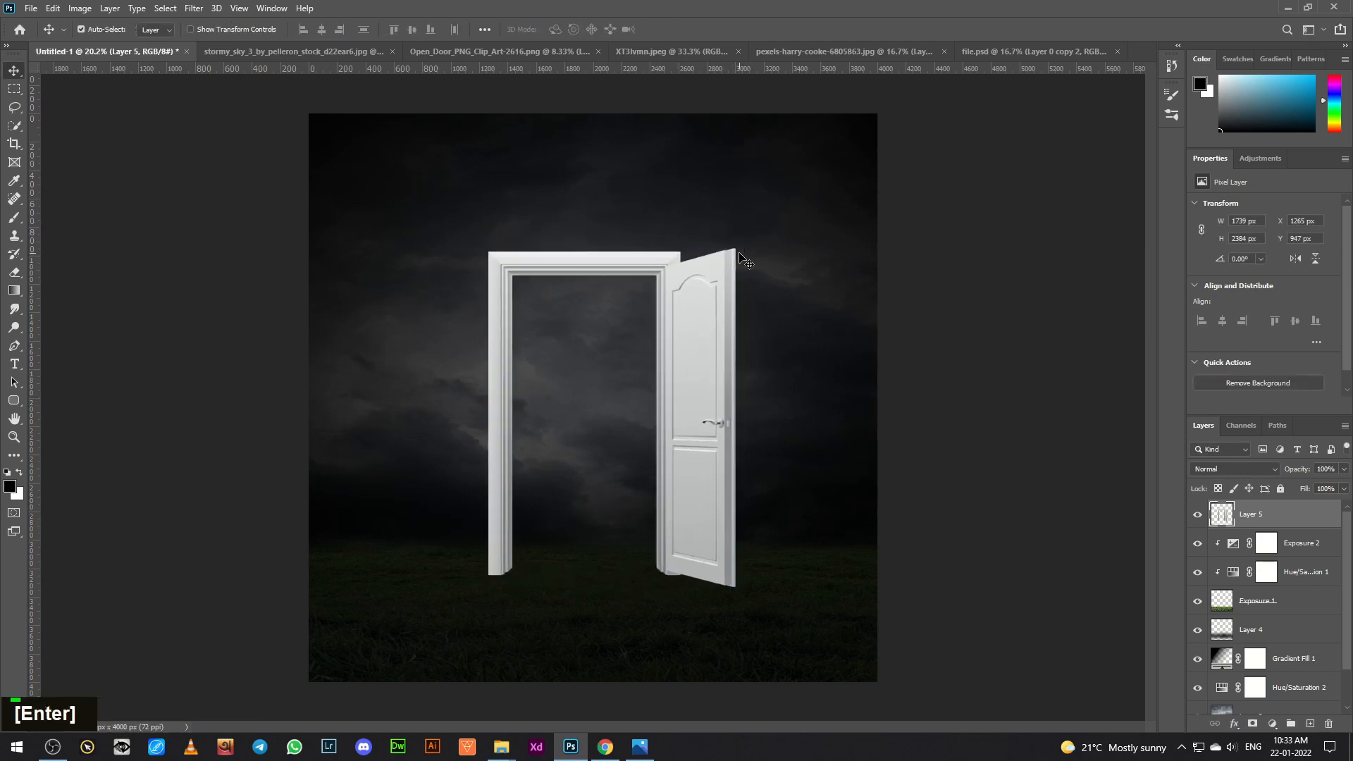
{"action": "key", "text": "Down"}
{"action": "key", "text": "Down"}
{"action": "key", "text": "Down"}
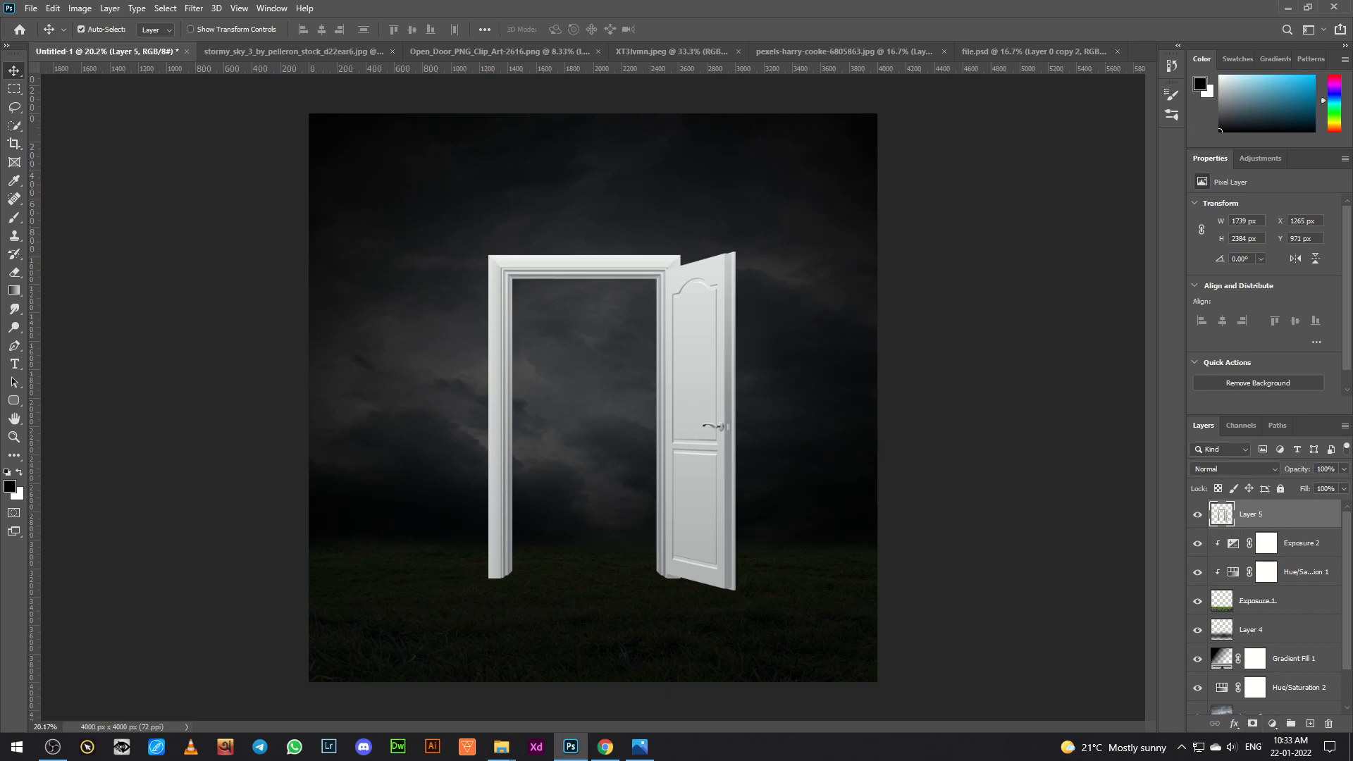
Step: Fill the doorway with black on a new layer beneath the door, using a rectangular selection of about 1185 × 2172 px
{"action": "left_click", "coordinate": [1309, 724]}
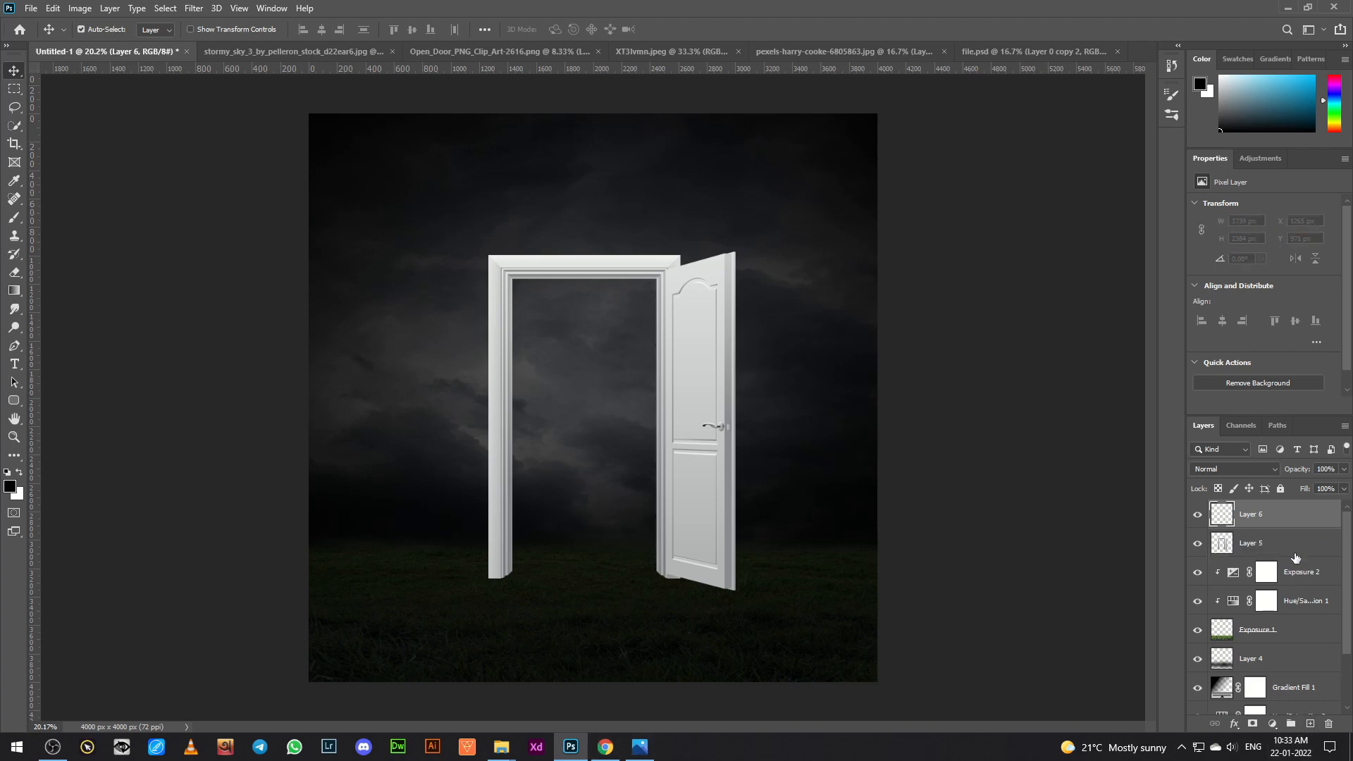
{"action": "left_click_drag", "start_coordinate": [1294, 521], "coordinate": [1309, 561]}
{"action": "key", "text": "m"}
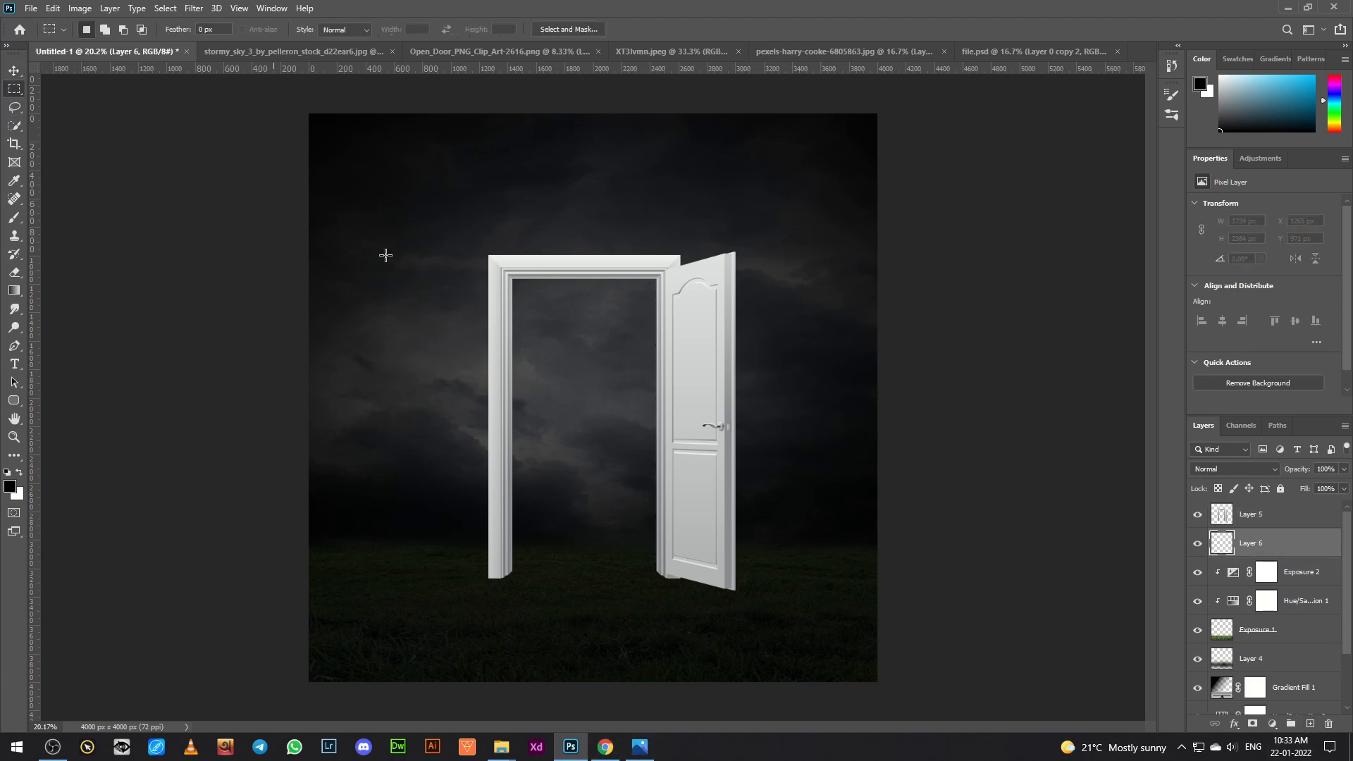
{"action": "left_click_drag", "start_coordinate": [503, 268], "coordinate": [669, 578]}
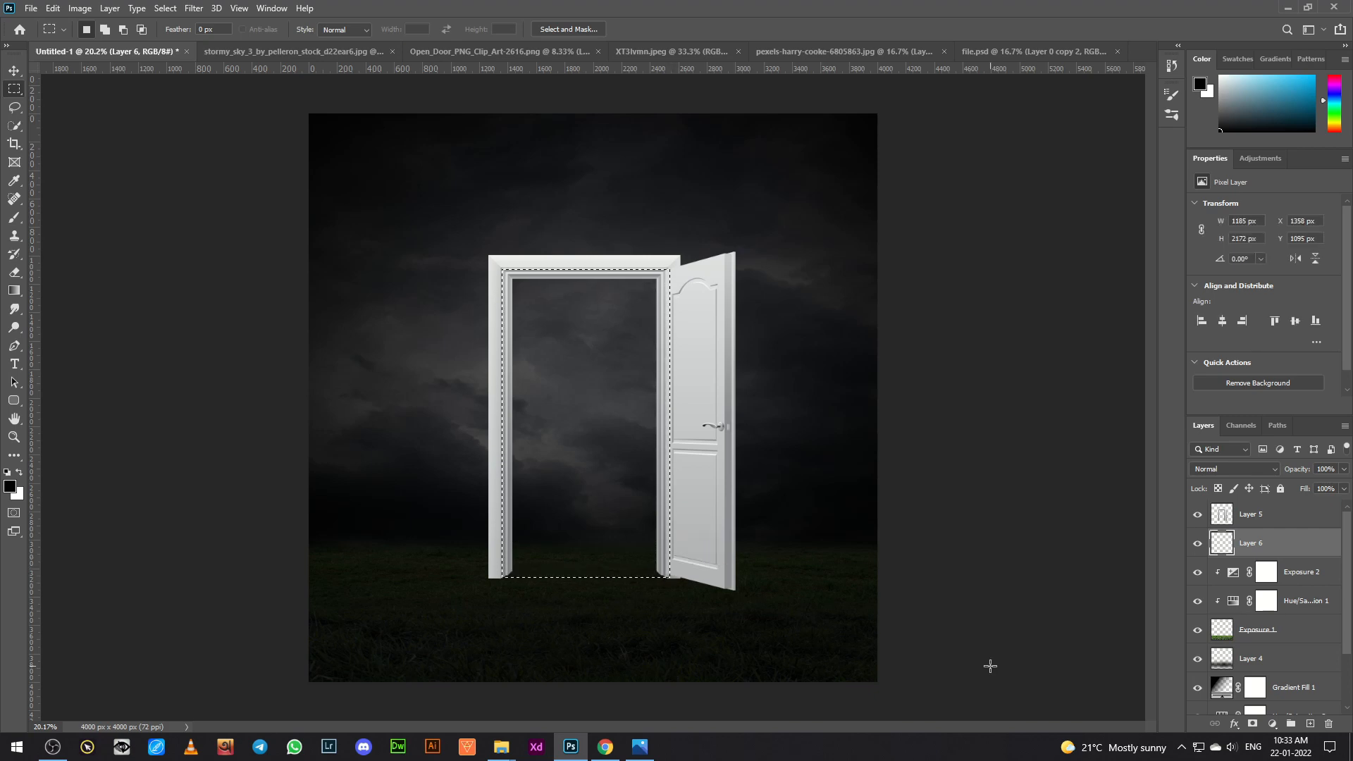
{"action": "key", "text": "alt+BackSpace"}
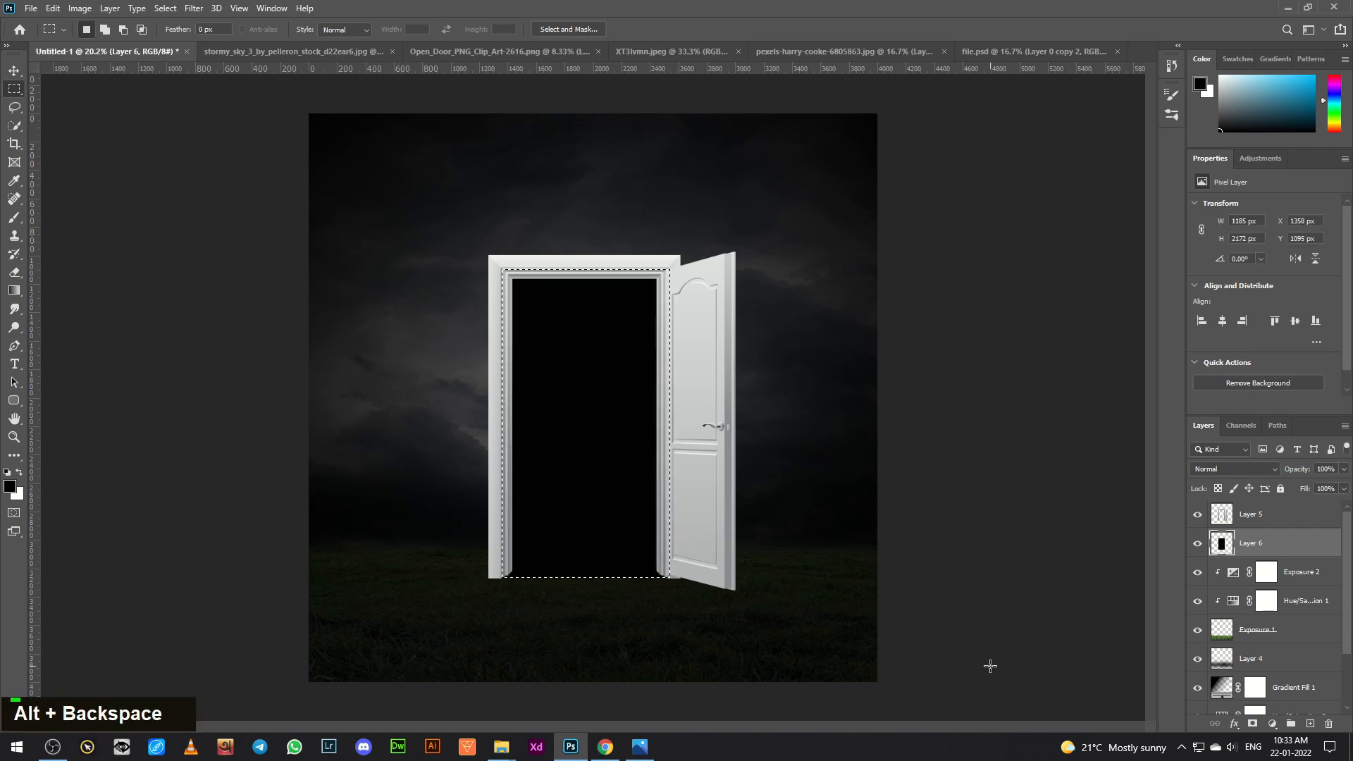
{"action": "key", "text": "ctrl+d"}
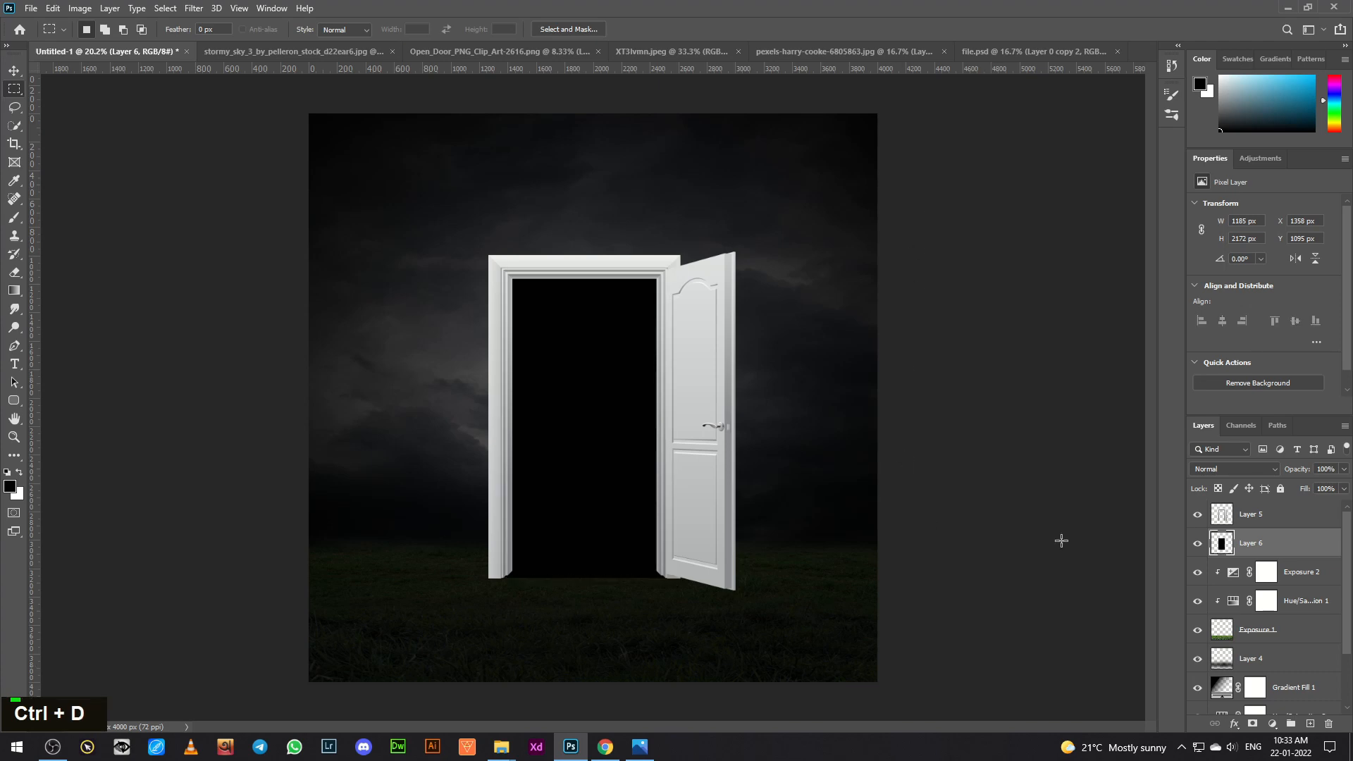
Step: Bring the snowy forest photo XT3hvmn.jpeg into the composite and clip it to the black doorway rectangle
{"action": "left_click", "coordinate": [861, 51]}
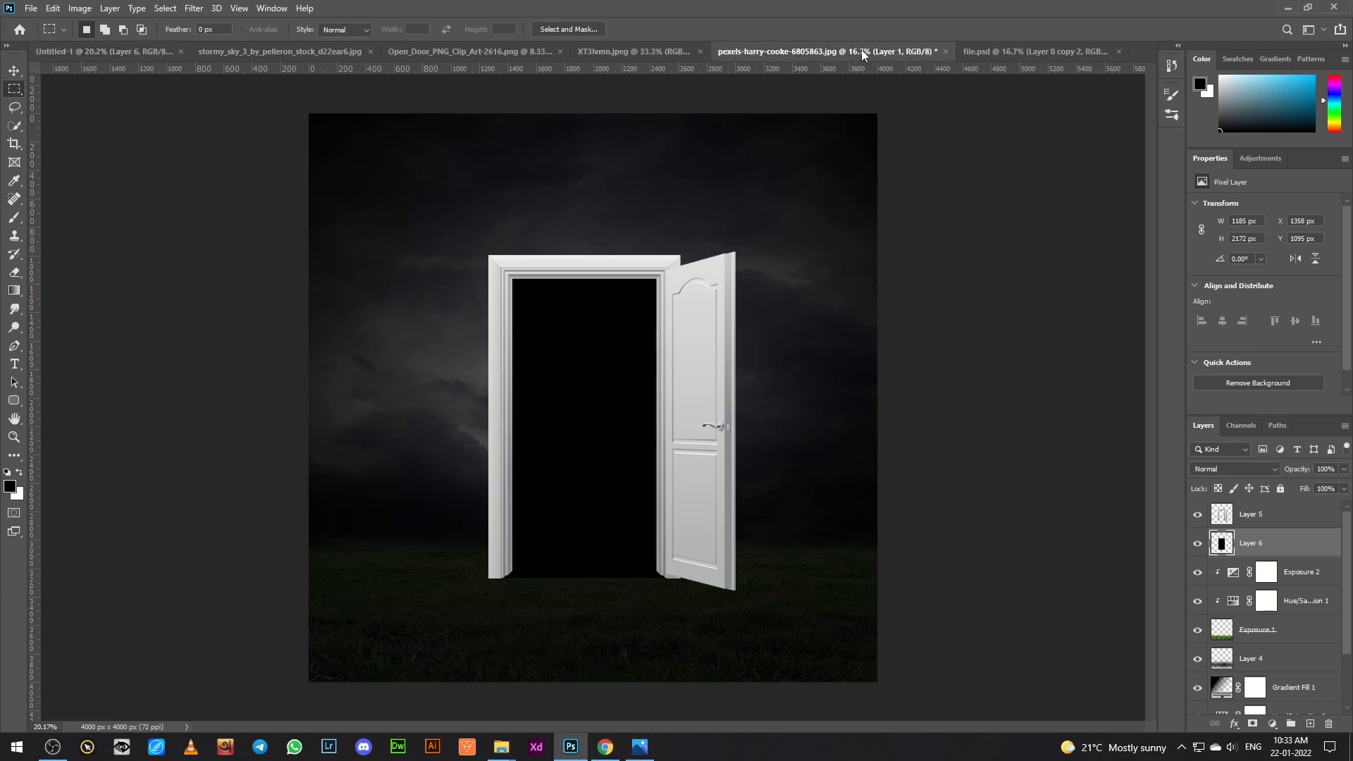
{"action": "left_click", "coordinate": [624, 49]}
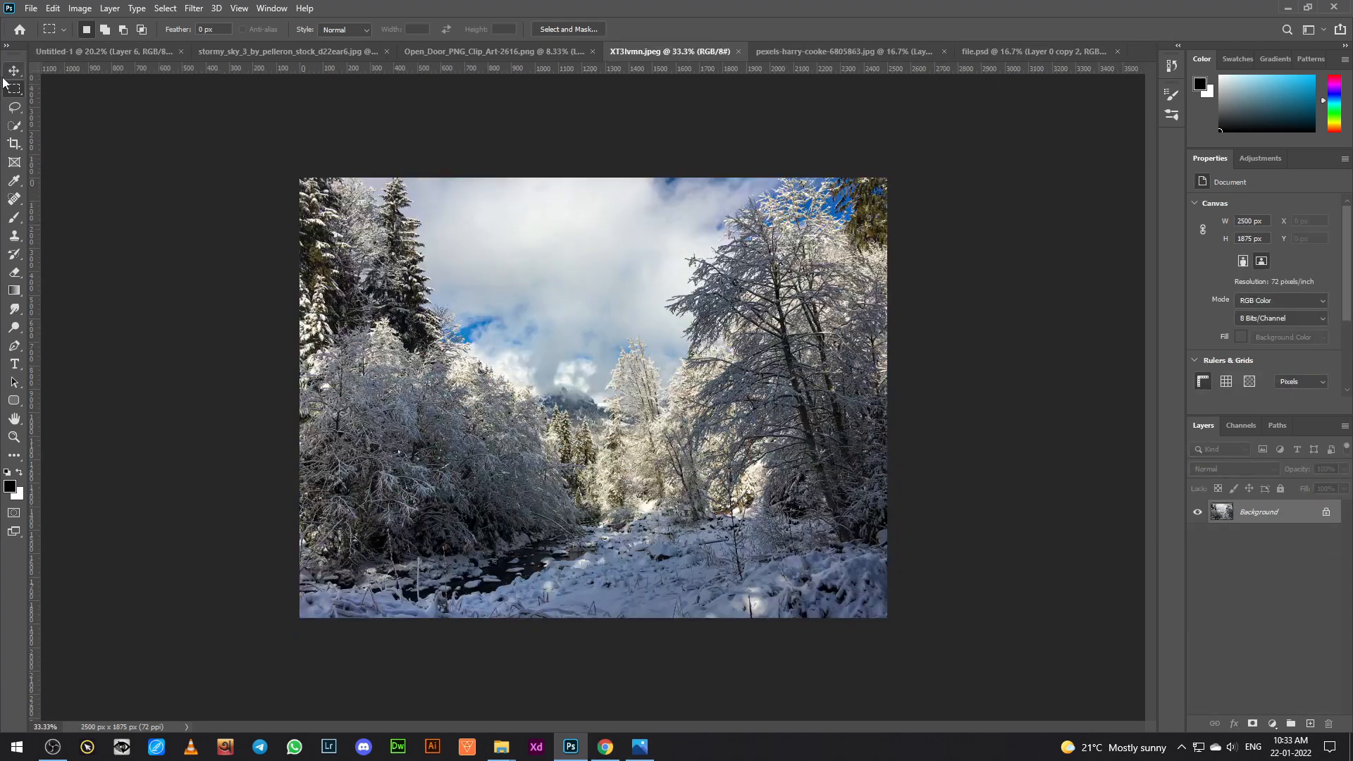
{"action": "left_click", "coordinate": [12, 71]}
{"action": "left_click_drag", "start_coordinate": [642, 426], "coordinate": [563, 493]}
{"action": "left_click", "coordinate": [1252, 558], "text": "alt"}
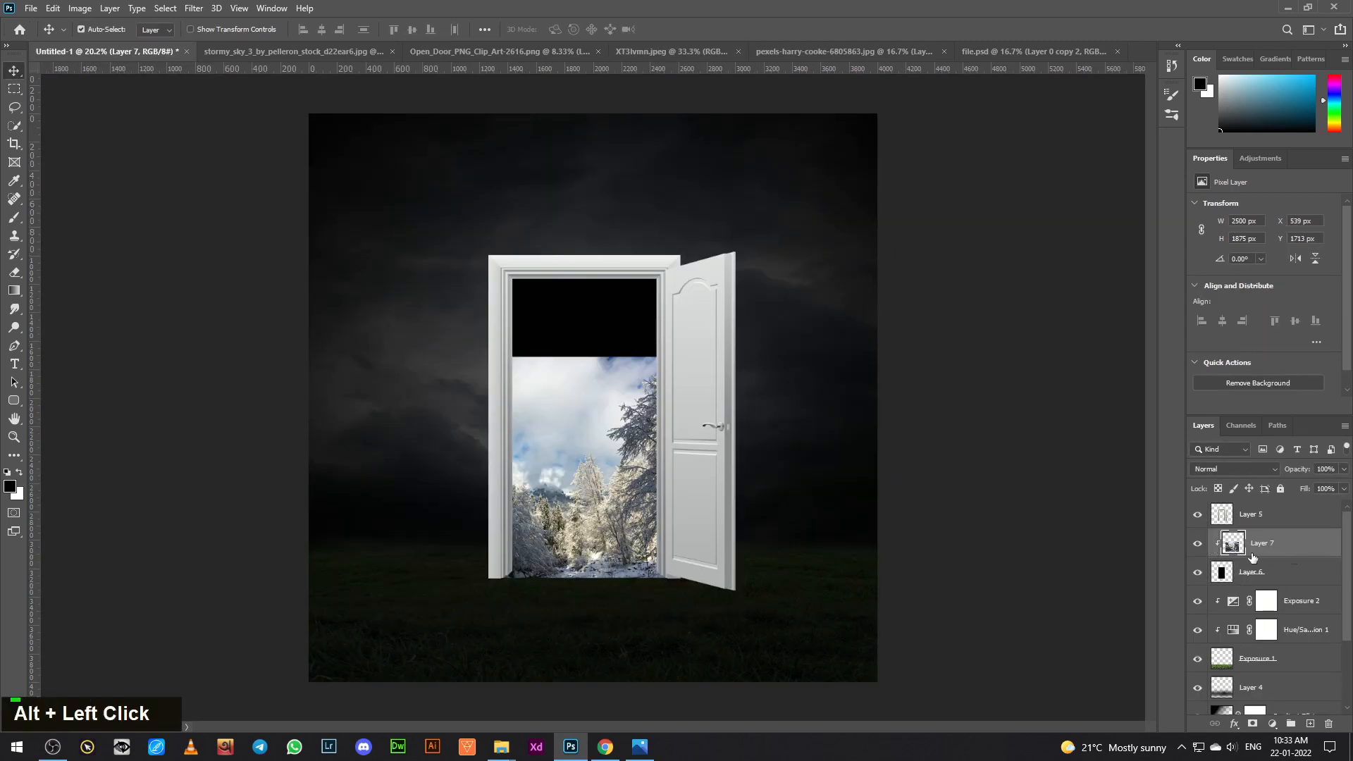
Step: Scale the snowy forest photo to about 153.44% and position it so the snowy ground and trees fill the whole doorway
{"action": "key", "text": "ctrl+t"}
{"action": "left_click_drag", "start_coordinate": [737, 353], "coordinate": [816, 310]}
{"action": "left_click_drag", "start_coordinate": [743, 477], "coordinate": [723, 393]}
{"action": "left_click_drag", "start_coordinate": [792, 222], "coordinate": [823, 204]}
{"action": "left_click_drag", "start_coordinate": [744, 459], "coordinate": [726, 439]}
{"action": "key", "text": "Right"}
{"action": "key", "text": "Right"}
{"action": "key", "text": "Up"}
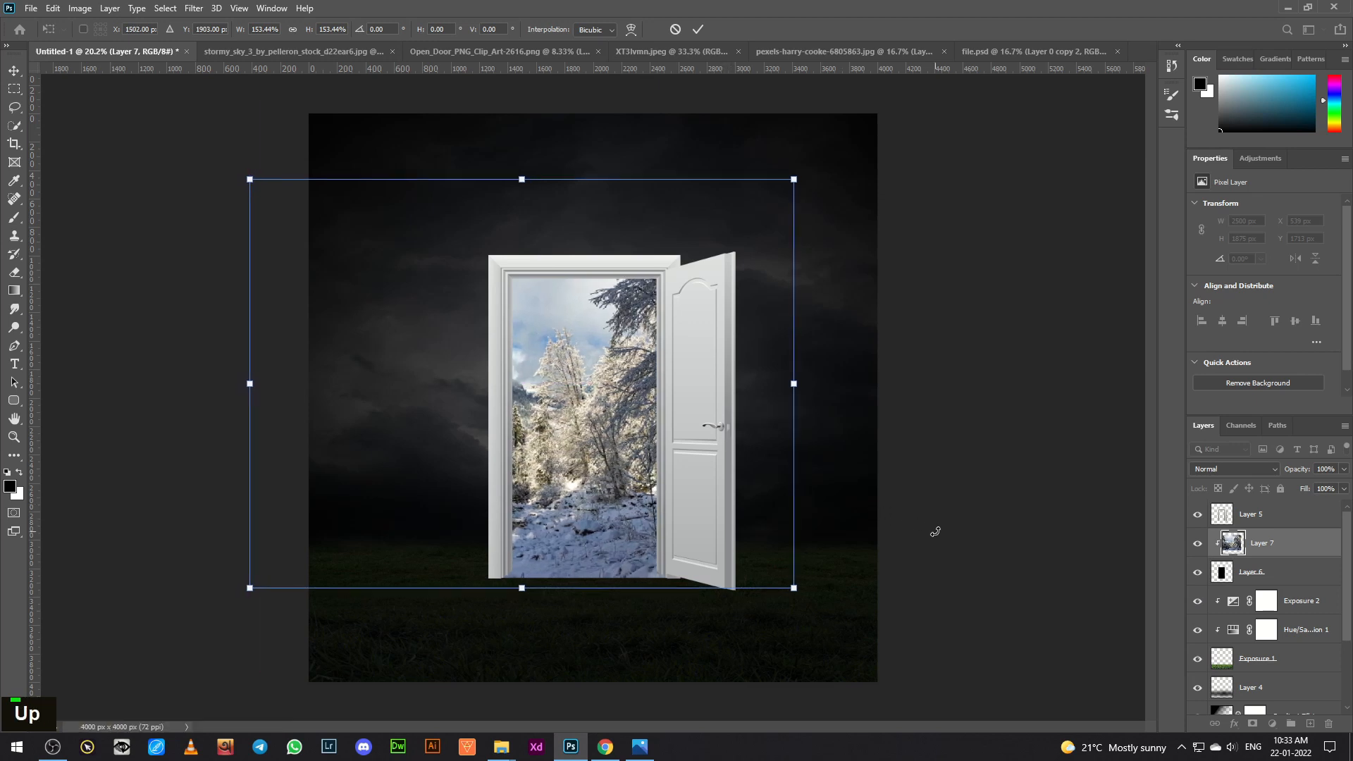
{"action": "key", "text": "Up"}
{"action": "key", "text": "Up"}
{"action": "key", "text": "Up"}
{"action": "key", "text": "Up"}
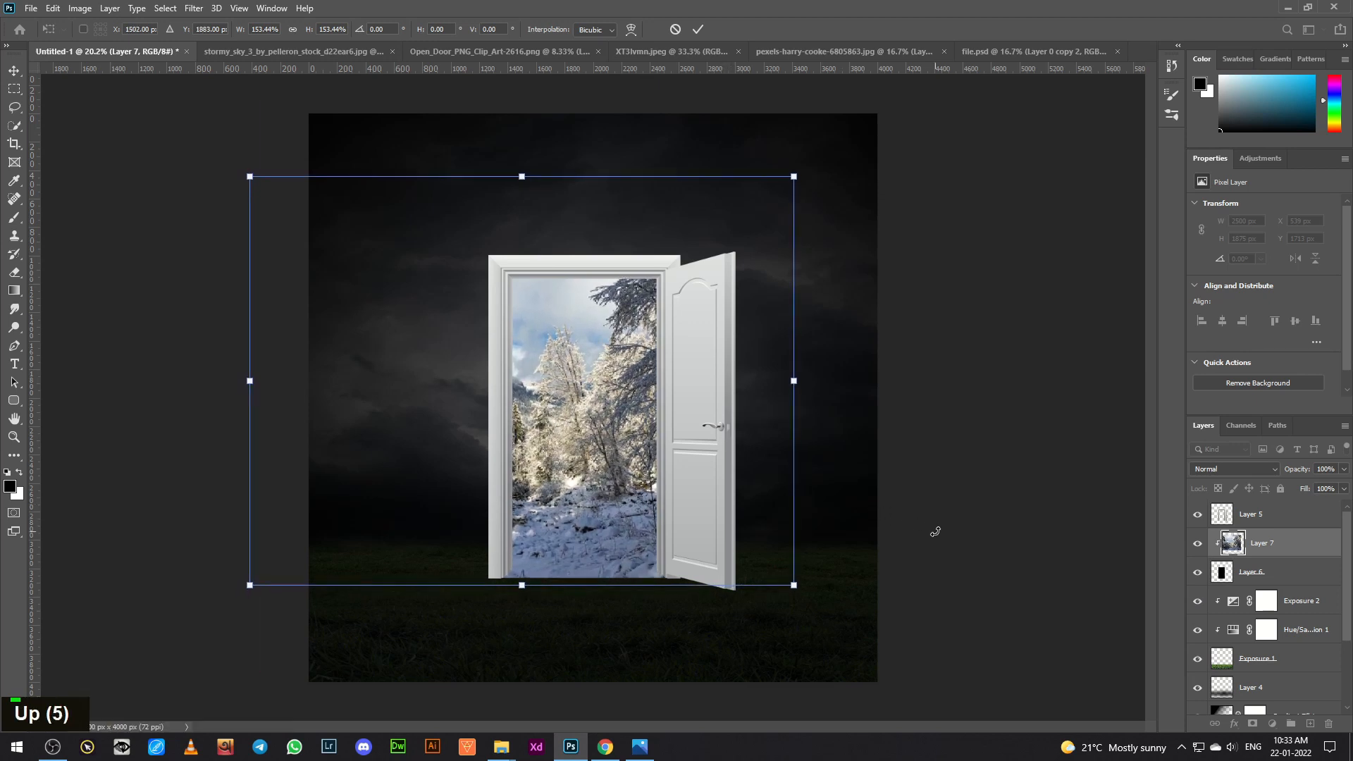
{"action": "key", "text": "Return"}
Step: Add a layer mask to the black doorway rectangle on Layer 6 and set the soft brush's flow to 14%
{"action": "left_click", "coordinate": [1276, 587]}
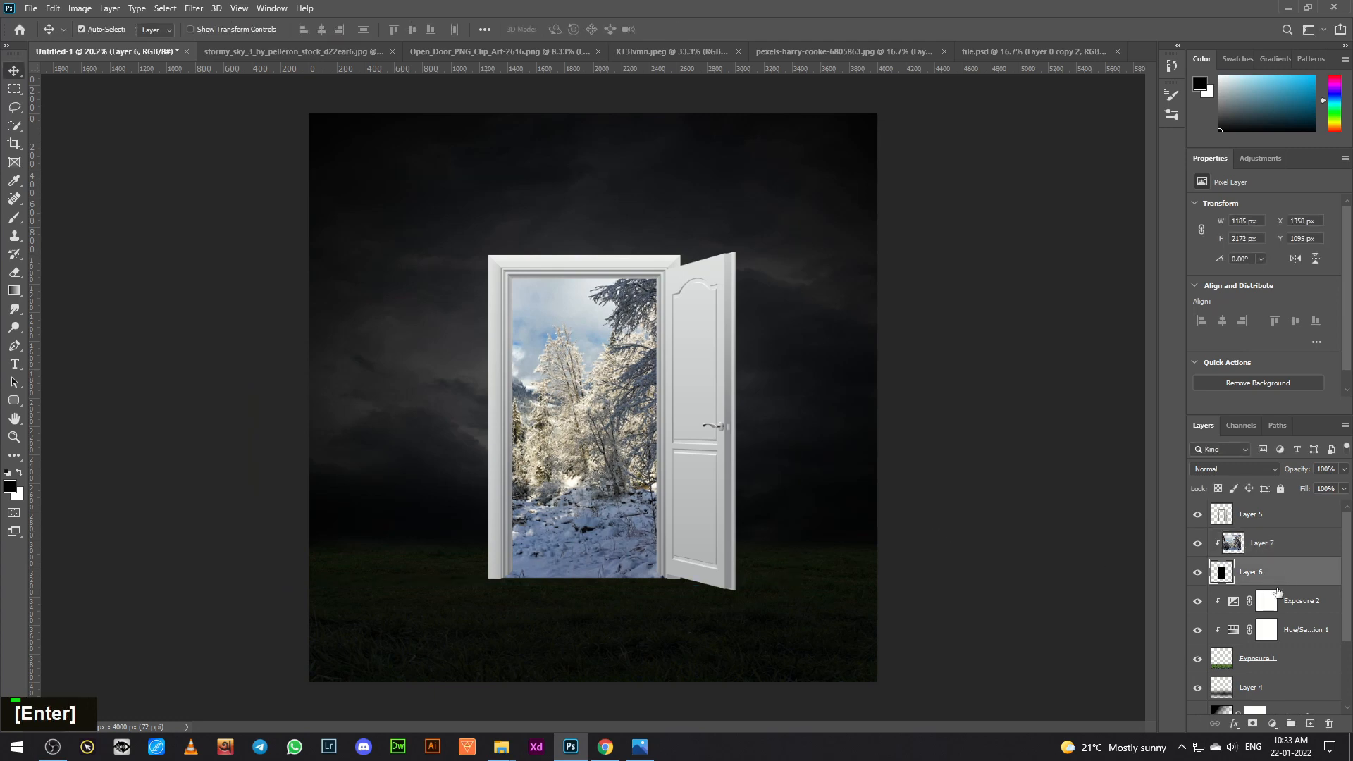
{"action": "left_click", "coordinate": [1252, 723]}
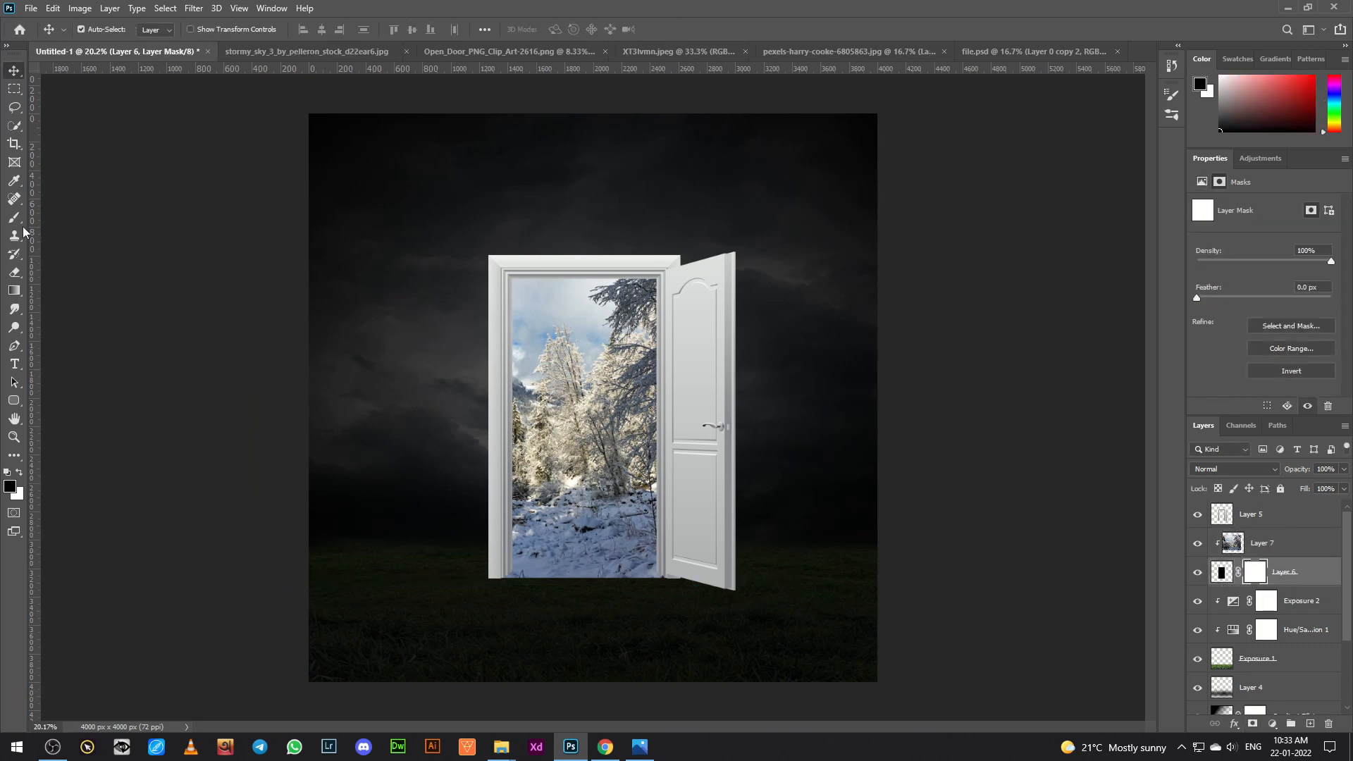
{"action": "left_click", "coordinate": [14, 217]}
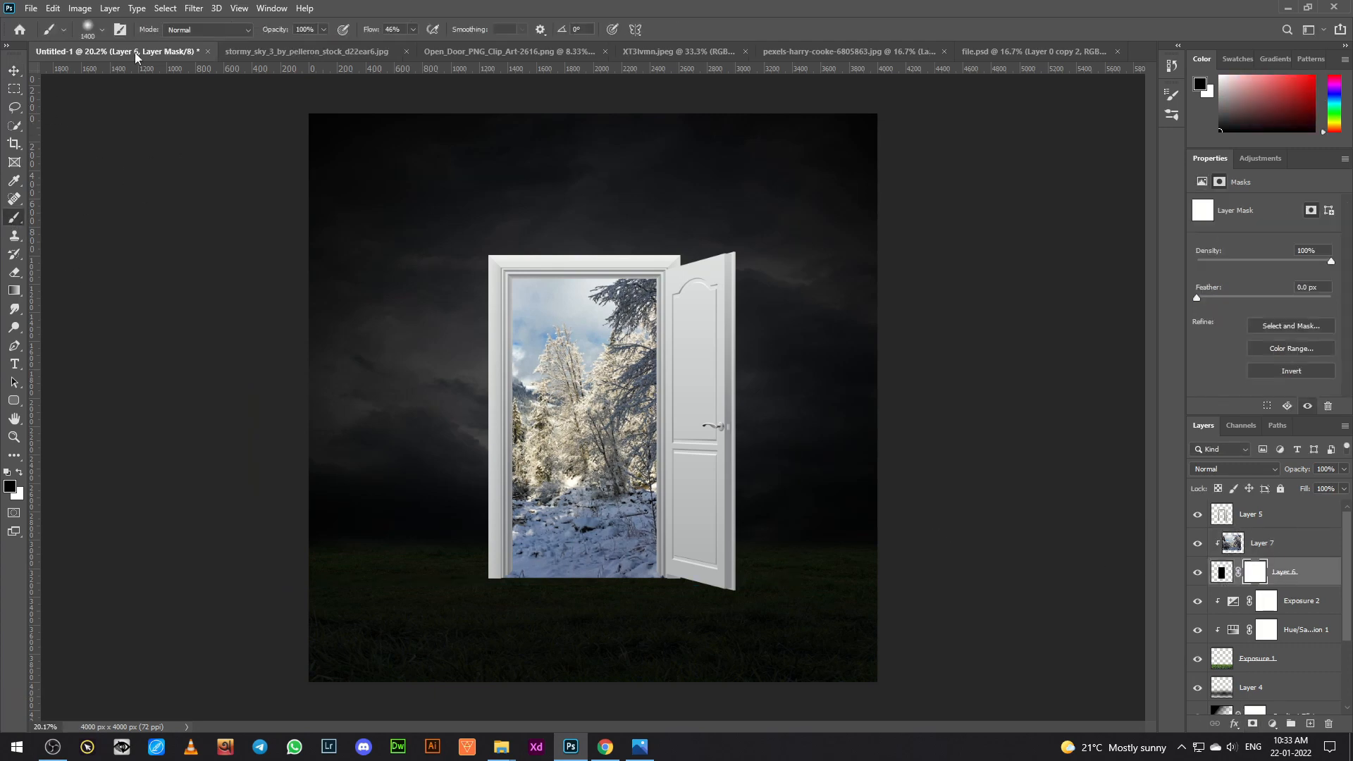
{"action": "left_click", "coordinate": [413, 30]}
{"action": "left_click_drag", "start_coordinate": [415, 44], "coordinate": [392, 44]}
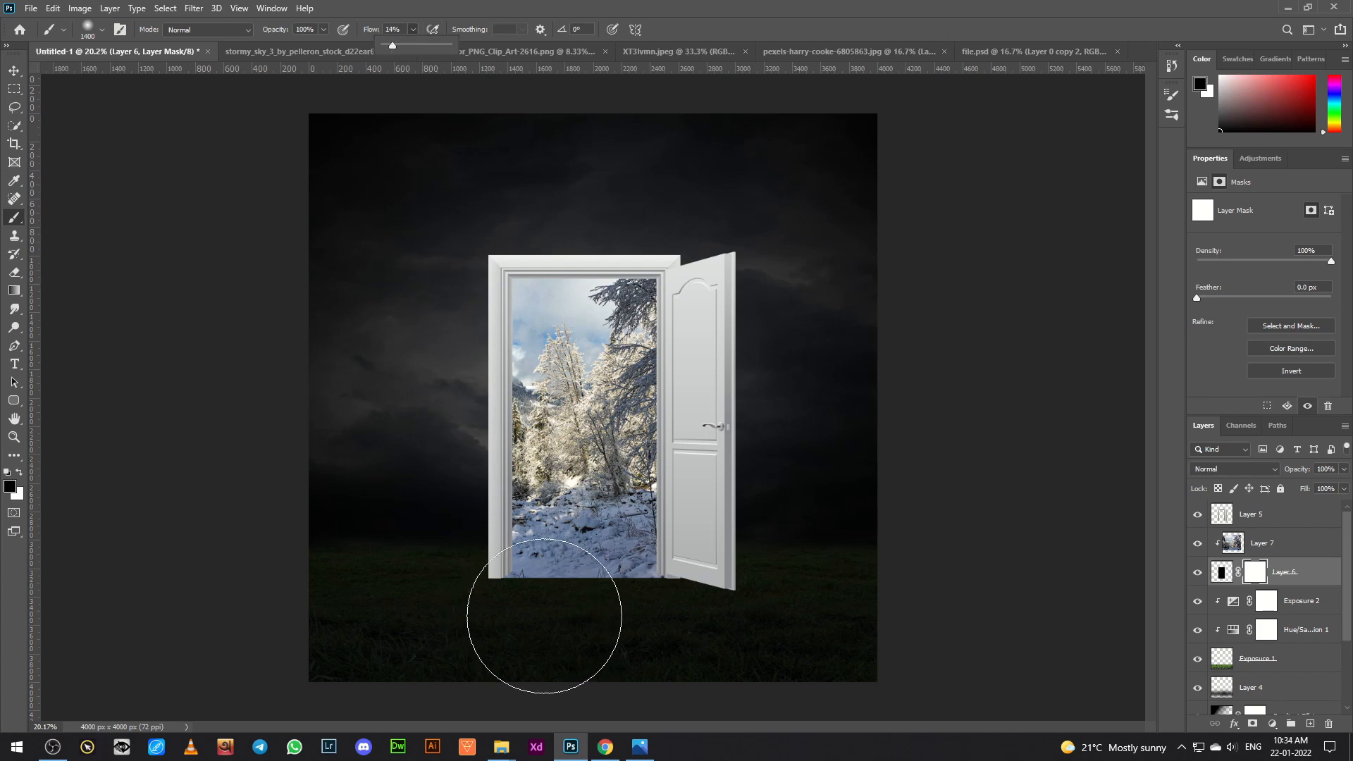
Step: Reduce the soft brush to about 200 px and paint black on the mask to fade the doorway's lower edge into the grass
{"action": "key", "text": "bracketleft"}
{"action": "key", "text": "bracketleft"}
{"action": "key", "text": "bracketleft"}
{"action": "key", "text": "bracketleft"}
{"action": "key", "text": "bracketleft"}
{"action": "key", "text": "bracketleft"}
{"action": "key", "text": "bracketleft"}
{"action": "key", "text": "bracketleft"}
{"action": "key", "text": "bracketleft"}
{"action": "key", "text": "bracketleft"}
{"action": "key", "text": "bracketleft"}
{"action": "key", "text": "bracketleft"}
{"action": "key", "text": "bracketleft"}
{"action": "key", "text": "bracketleft"}
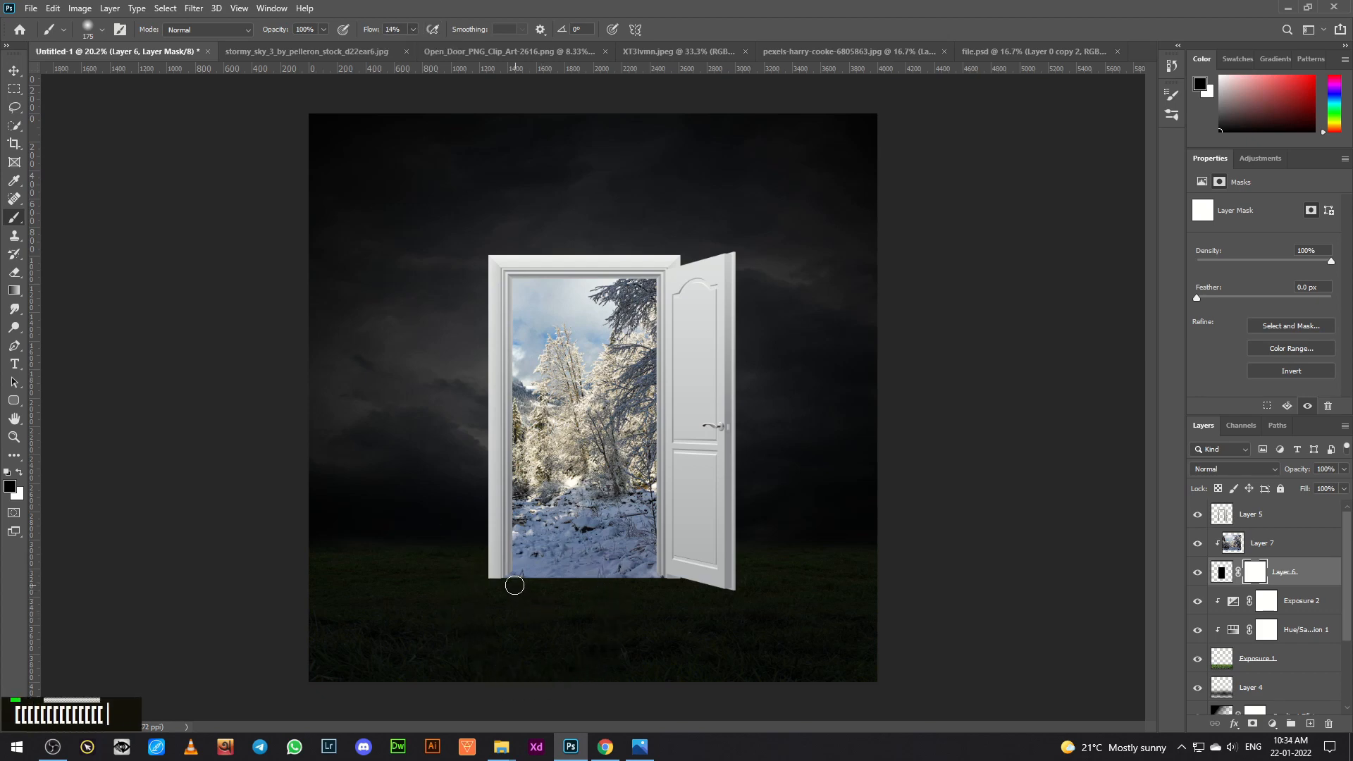
{"action": "key", "text": "bracketright"}
{"action": "key", "text": "bracketright"}
{"action": "mouse_move", "coordinate": [540, 589]}
{"action": "left_mouse_down"}
{"action": "mouse_move", "coordinate": [671, 599]}
{"action": "mouse_move", "coordinate": [541, 593]}
{"action": "mouse_move", "coordinate": [660, 587]}
{"action": "mouse_move", "coordinate": [615, 592]}
{"action": "left_mouse_up"}
{"action": "key", "text": "bracketright"}
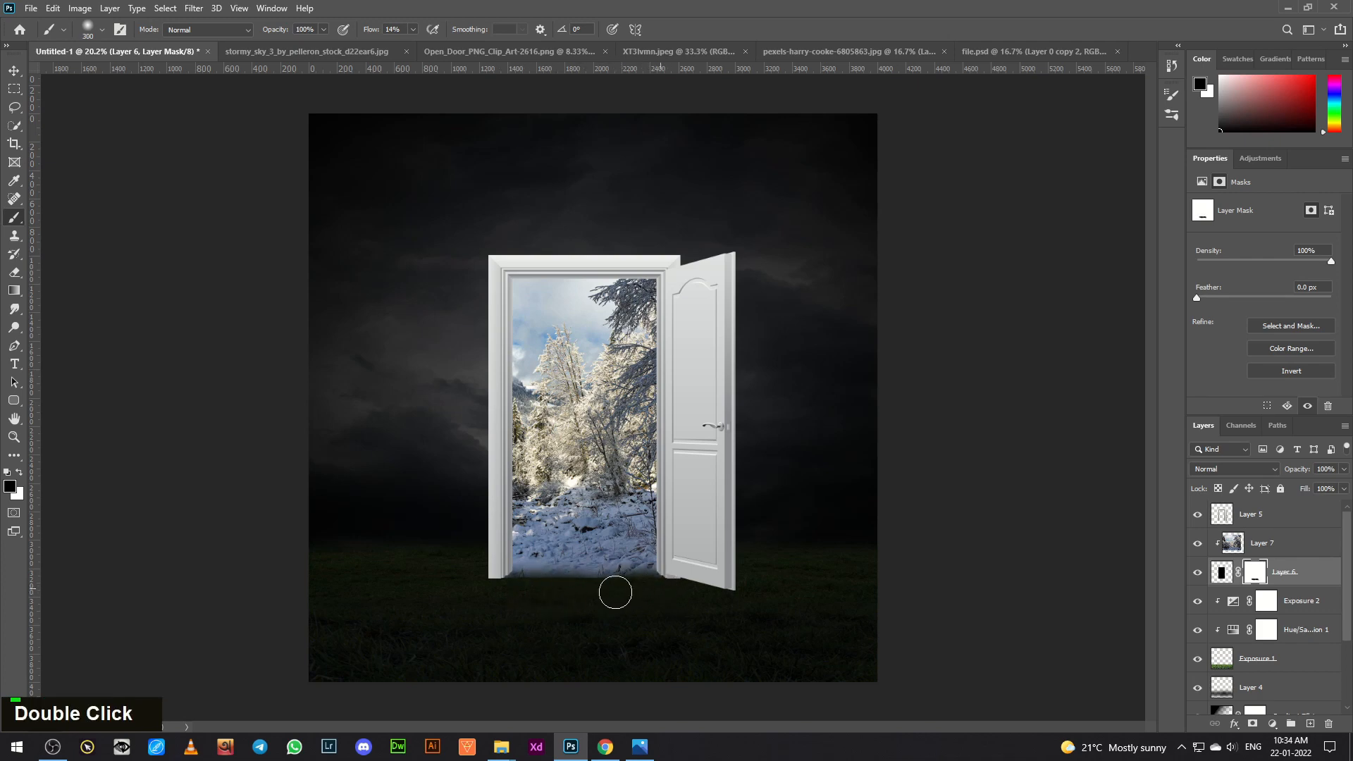
{"action": "key", "text": "bracketleft"}
{"action": "key", "text": "bracketleft"}
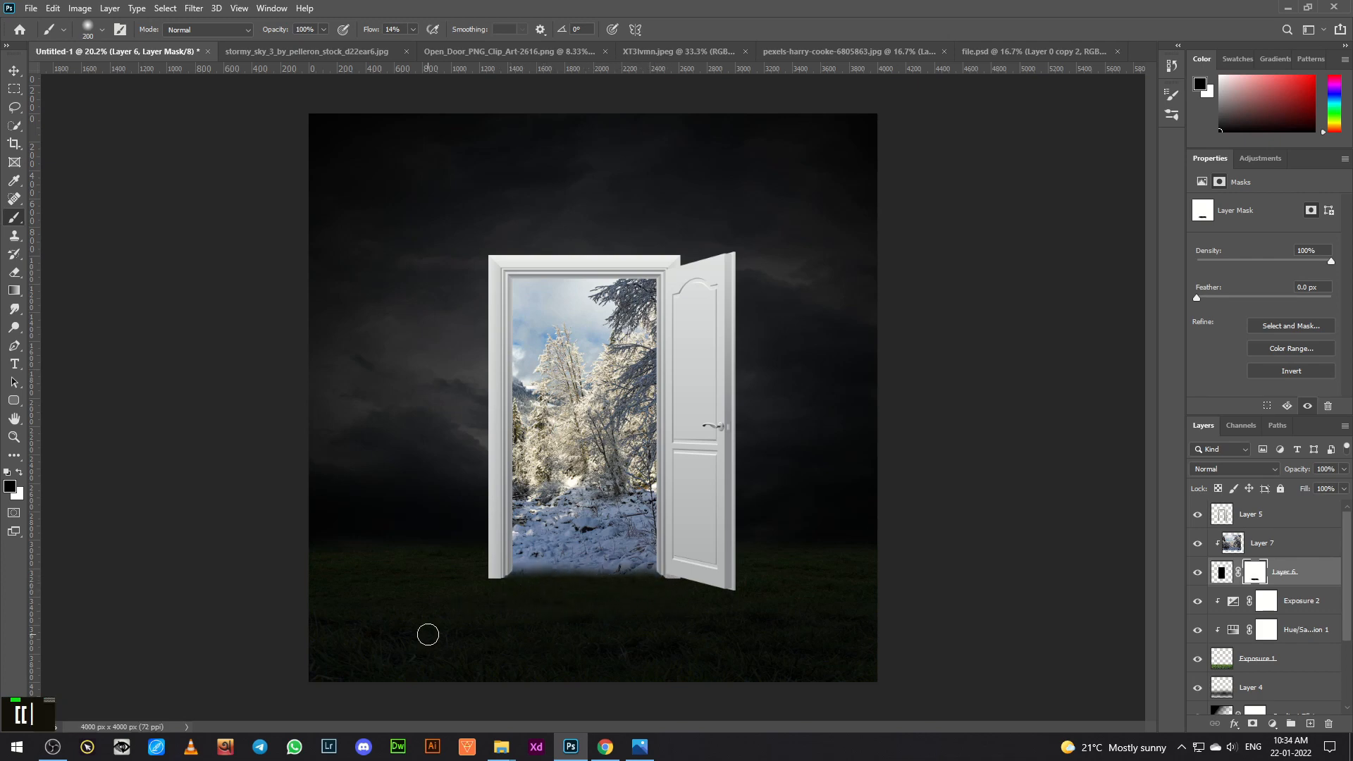
Step: Add a Hue/Saturation adjustment clipped to the door on Layer 5 and set its Lightness to -60
{"action": "left_click", "coordinate": [14, 71]}
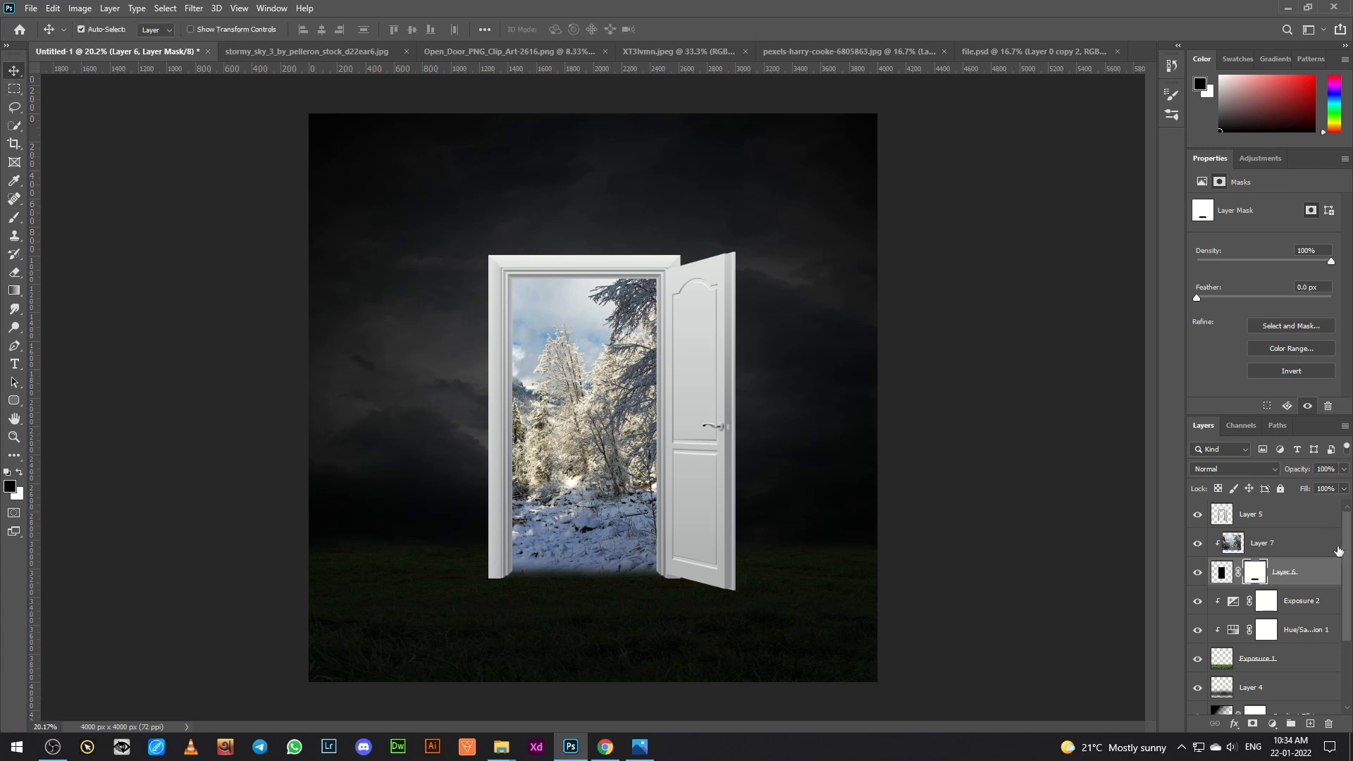
{"action": "left_click", "coordinate": [1288, 523]}
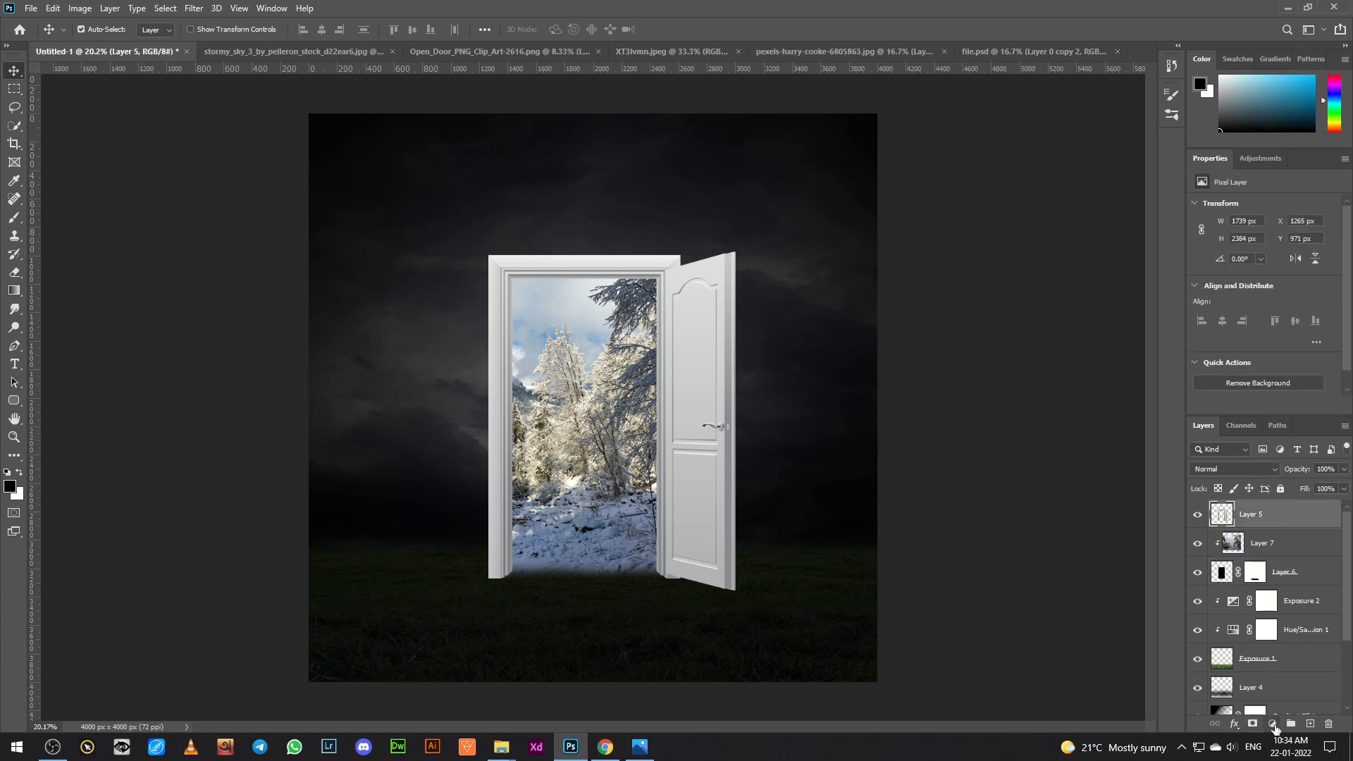
{"action": "left_click", "coordinate": [1272, 723]}
{"action": "left_click", "coordinate": [1281, 586]}
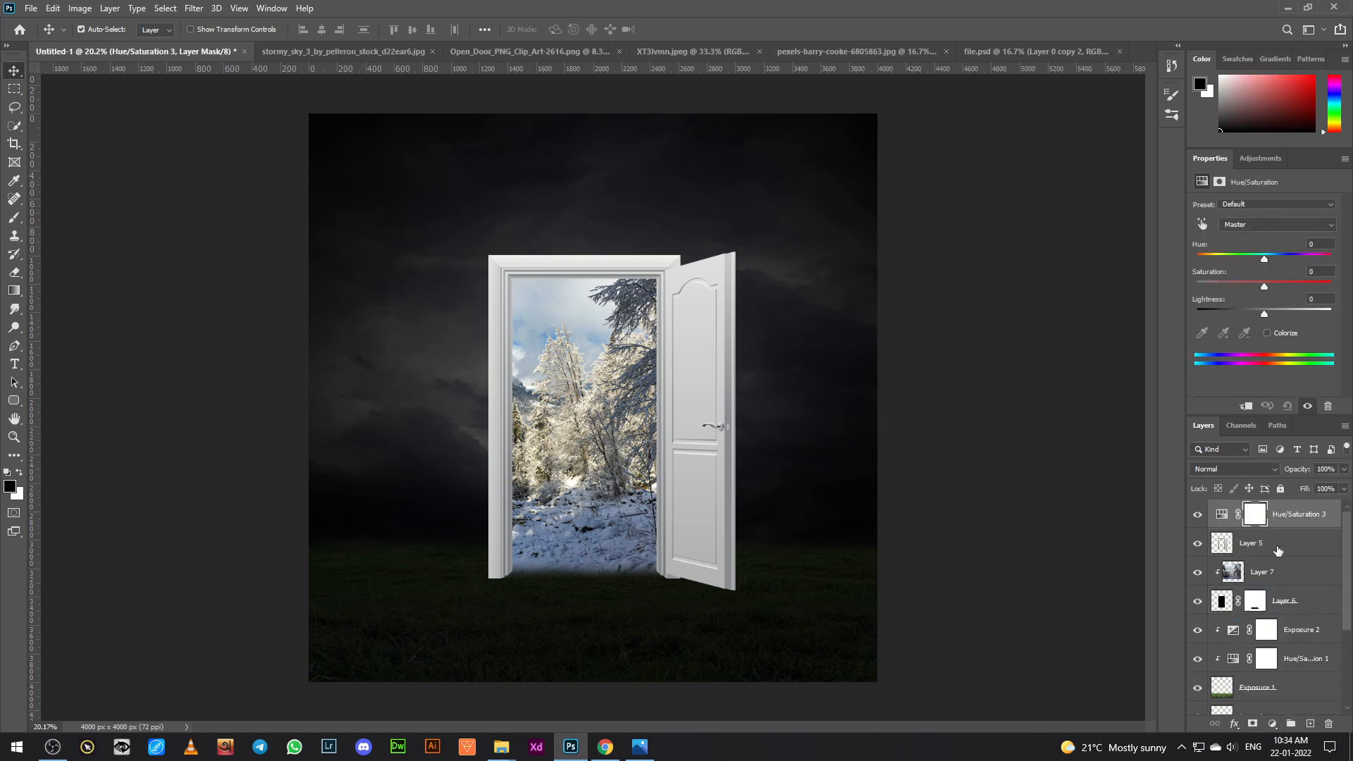
{"action": "left_click", "coordinate": [1245, 406]}
{"action": "left_click_drag", "start_coordinate": [1263, 313], "coordinate": [1224, 314]}
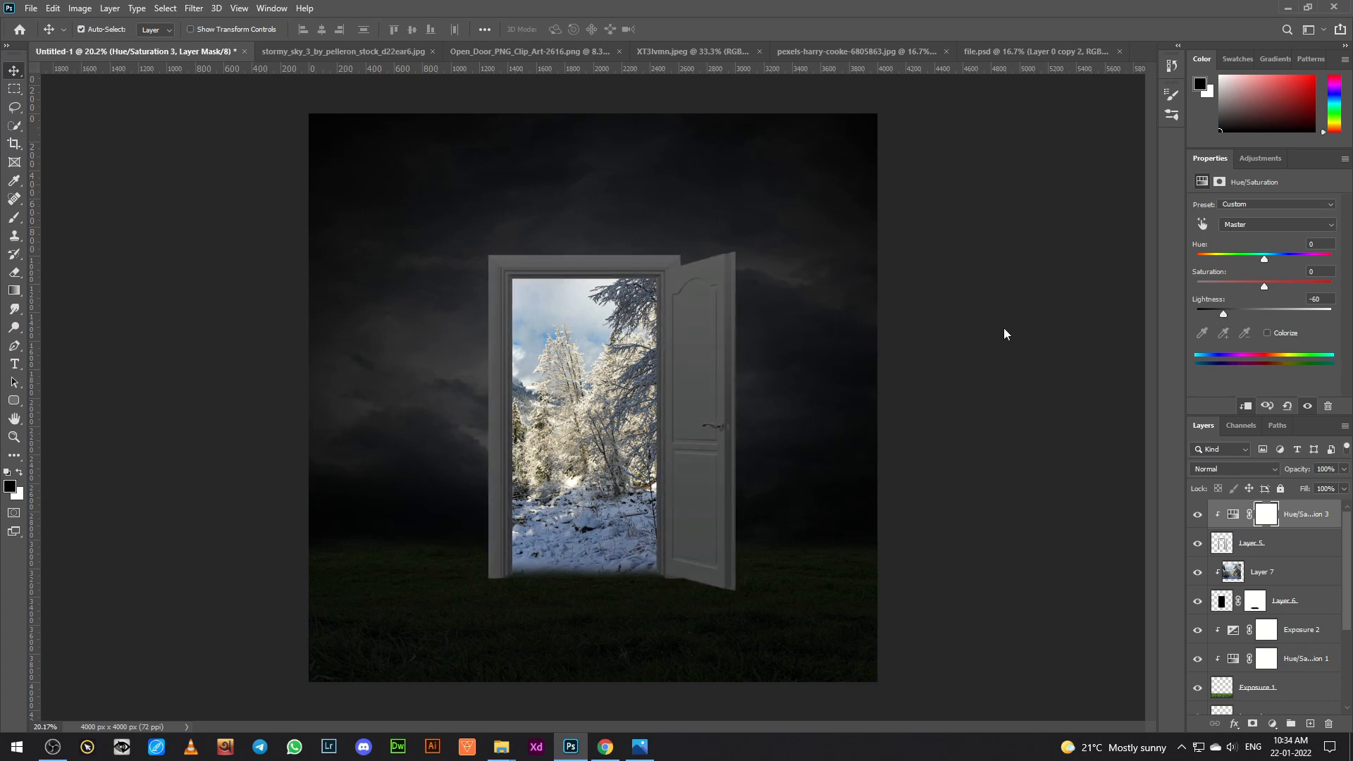
Step: Add a layer mask to the door on Layer 5
{"action": "key", "text": "ctrl+equal"}
{"action": "key", "text": "ctrl+equal"}
{"action": "key", "text": "ctrl+equal"}
{"action": "left_click_drag", "start_coordinate": [753, 575], "coordinate": [886, 180]}
{"action": "left_click", "coordinate": [1279, 543]}
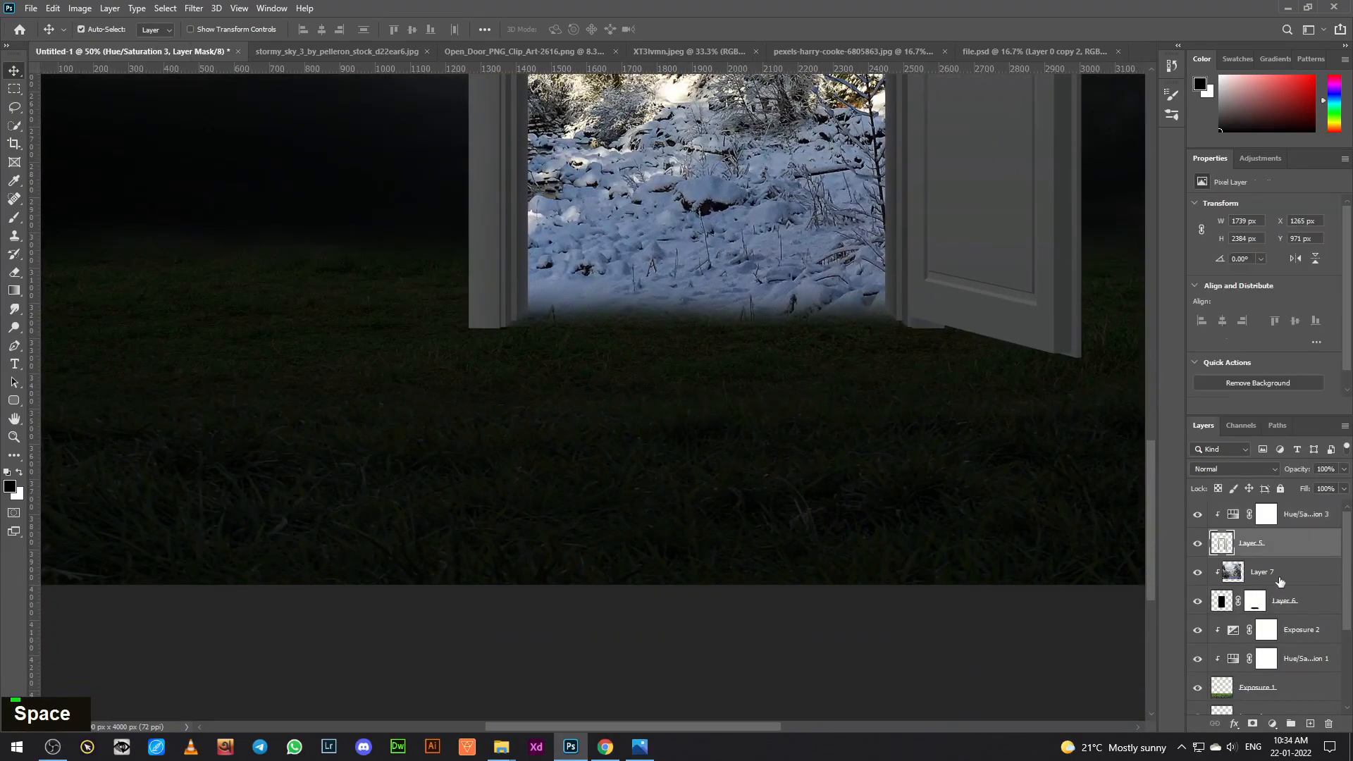
{"action": "left_click", "coordinate": [1252, 723]}
Step: Choose the 1392 px grass brush and set its flow to 100%
{"action": "key", "text": "b"}
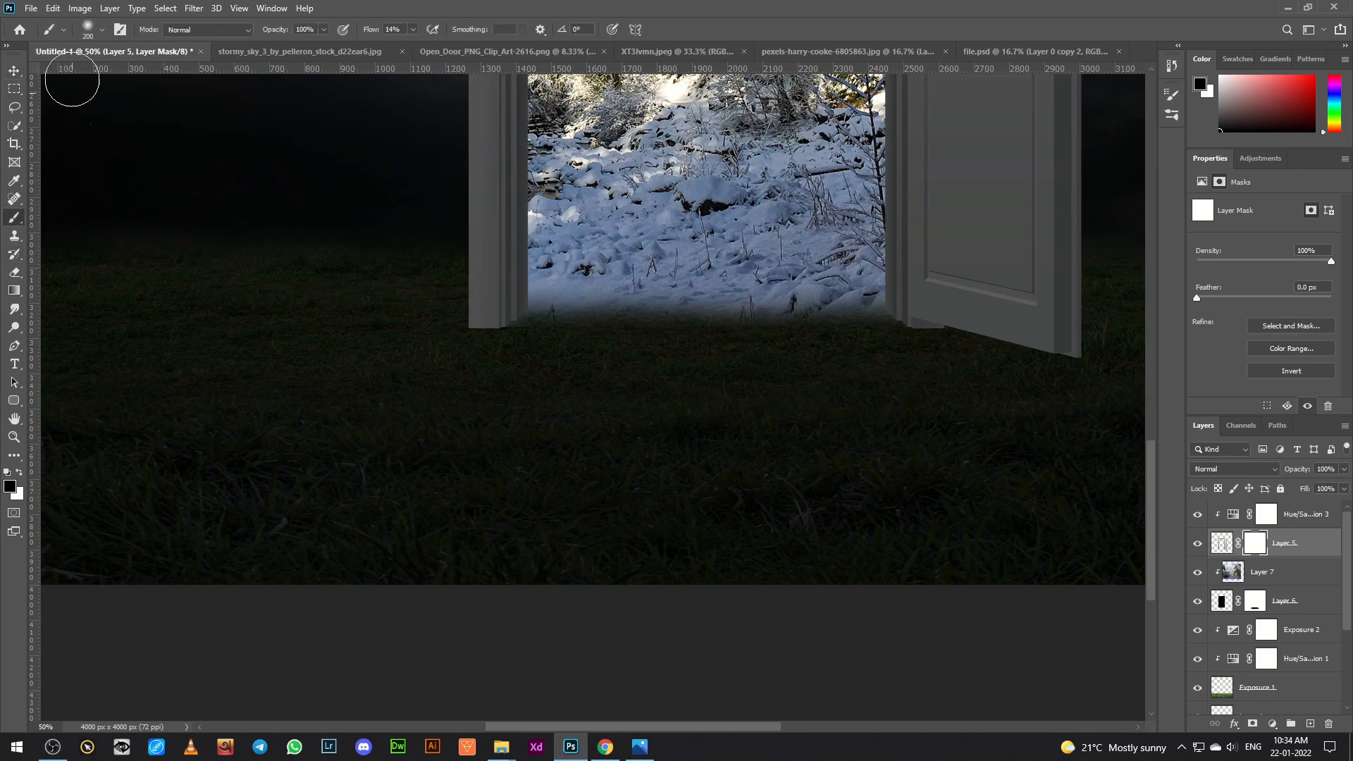
{"action": "left_click", "coordinate": [90, 33]}
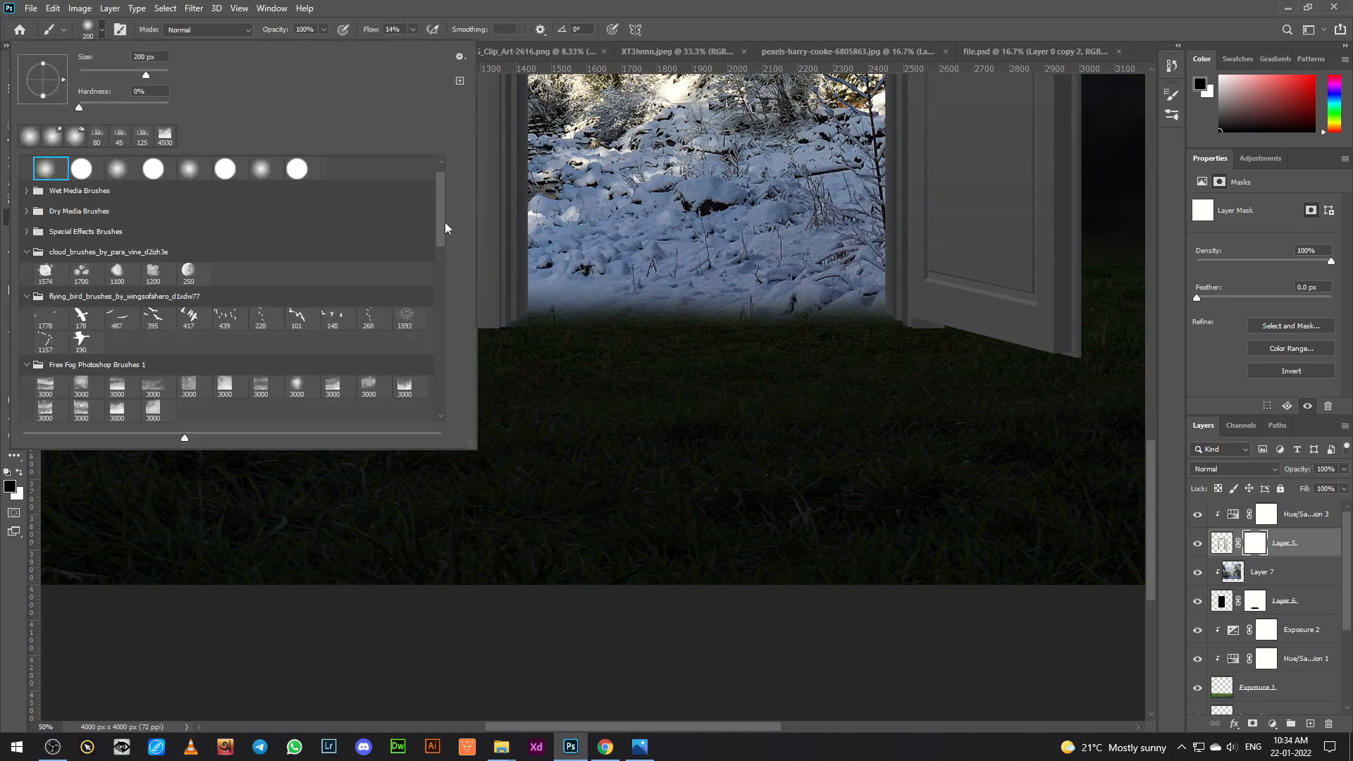
{"action": "left_click_drag", "start_coordinate": [445, 221], "coordinate": [437, 301]}
{"action": "scroll", "coordinate": [438, 303], "scroll_direction": "down", "scroll_amount": 3}
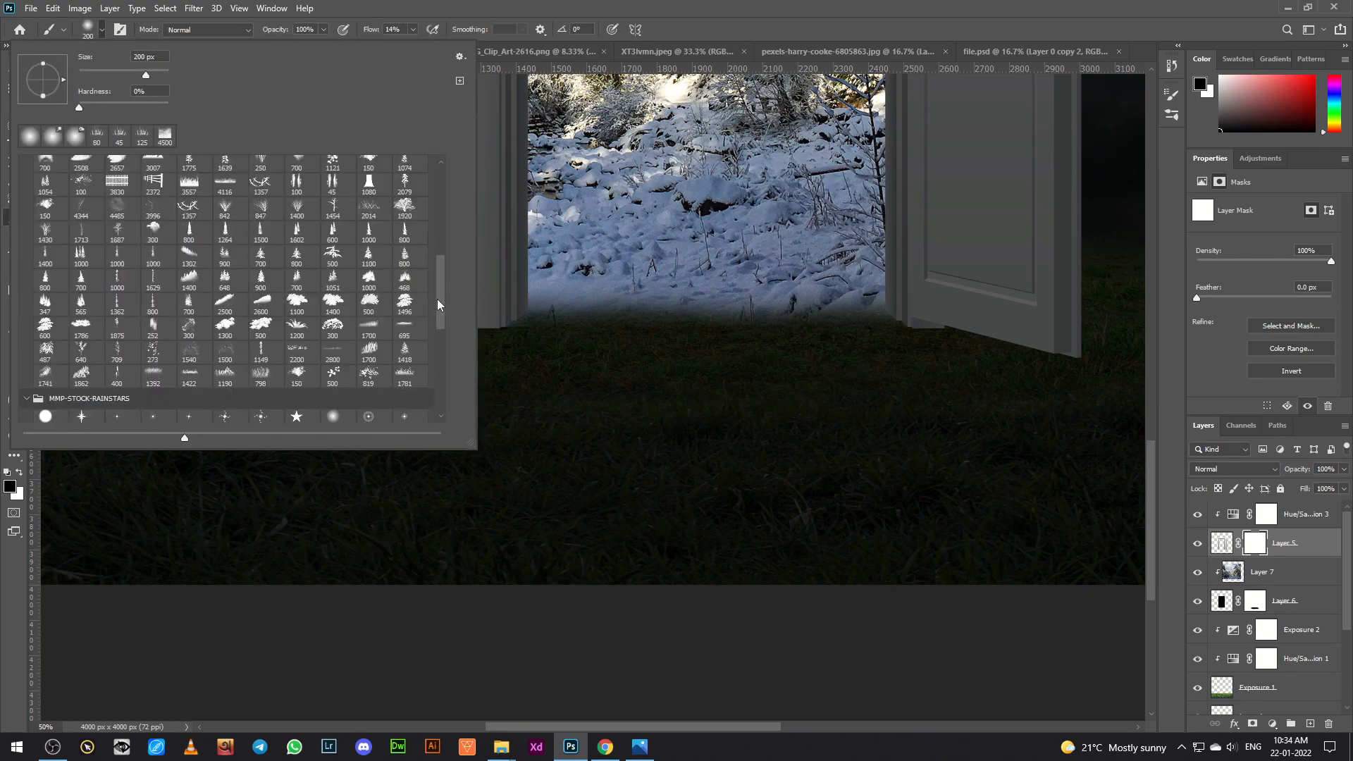
{"action": "left_click", "coordinate": [150, 377]}
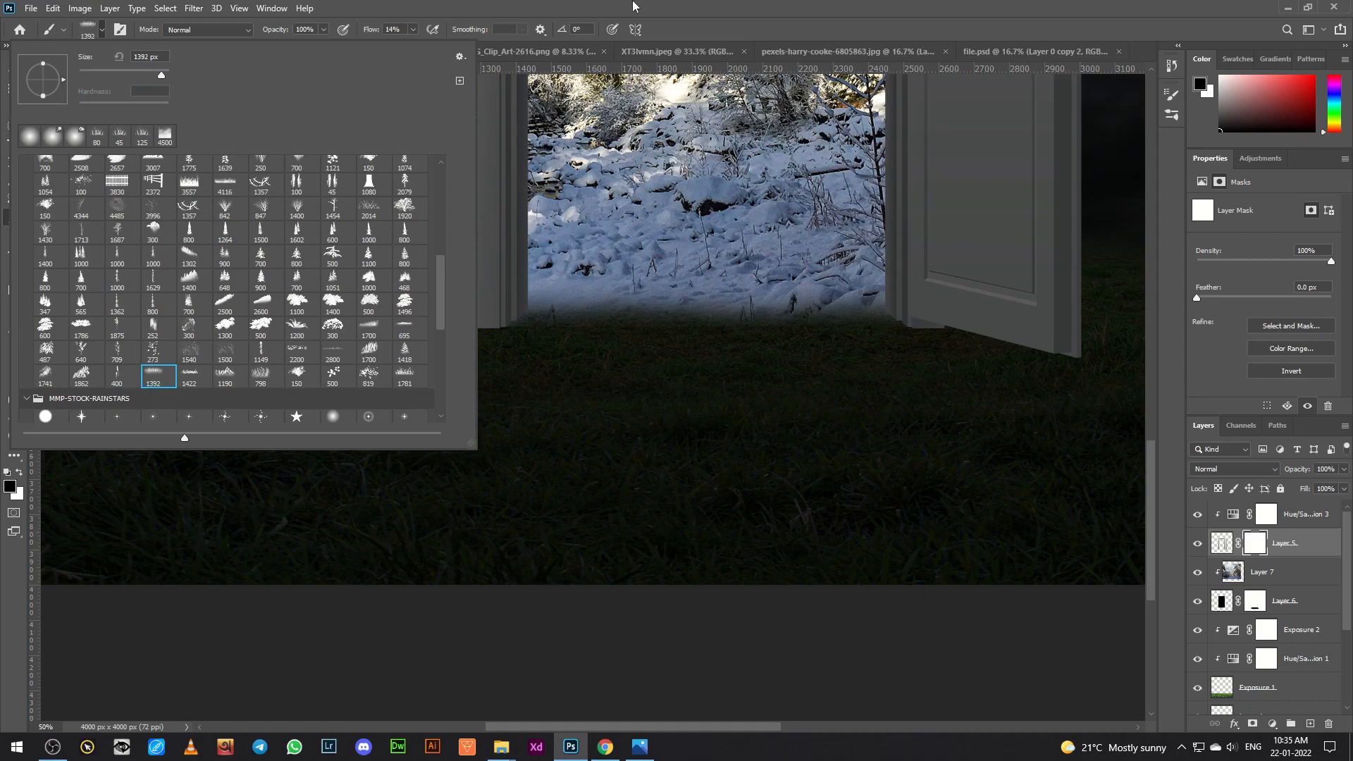
{"action": "left_click", "coordinate": [733, 6]}
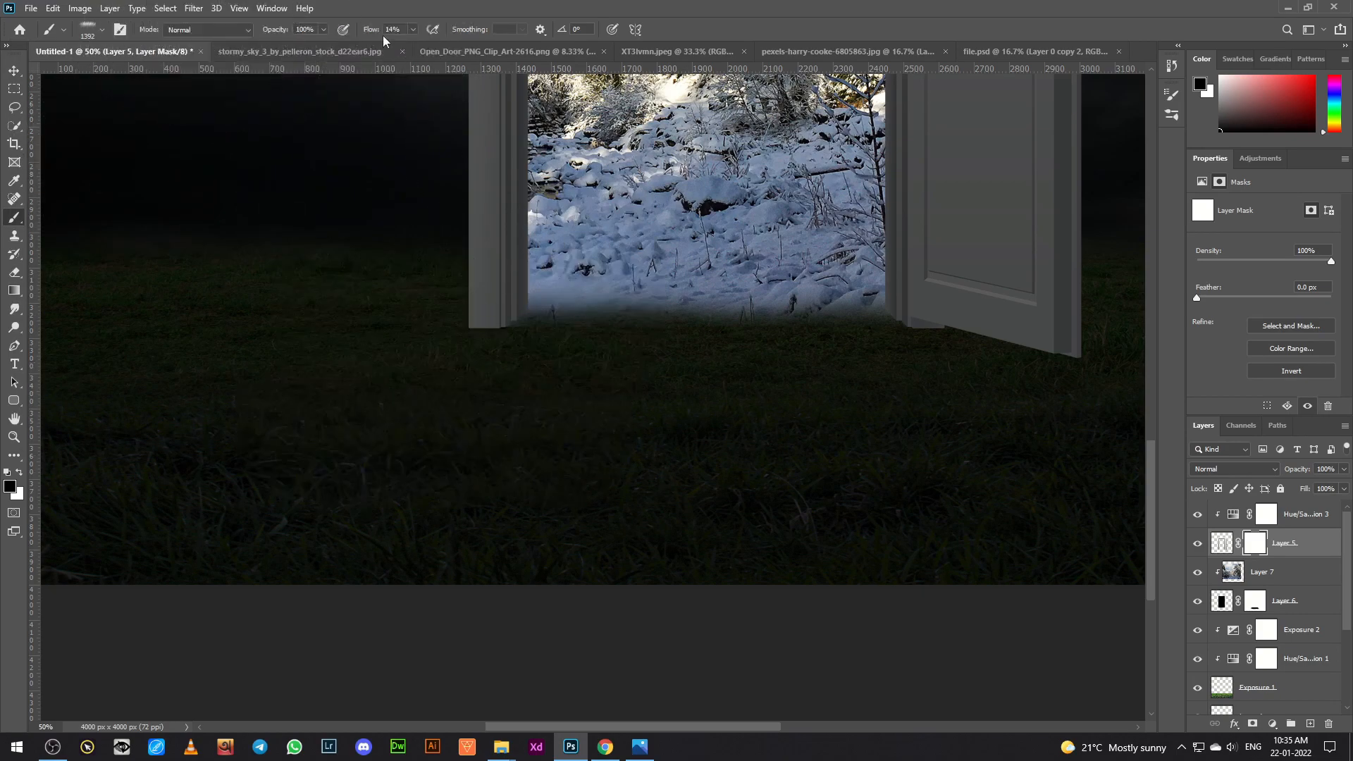
{"action": "left_click", "coordinate": [413, 29]}
{"action": "left_click_drag", "start_coordinate": [415, 47], "coordinate": [579, 54]}
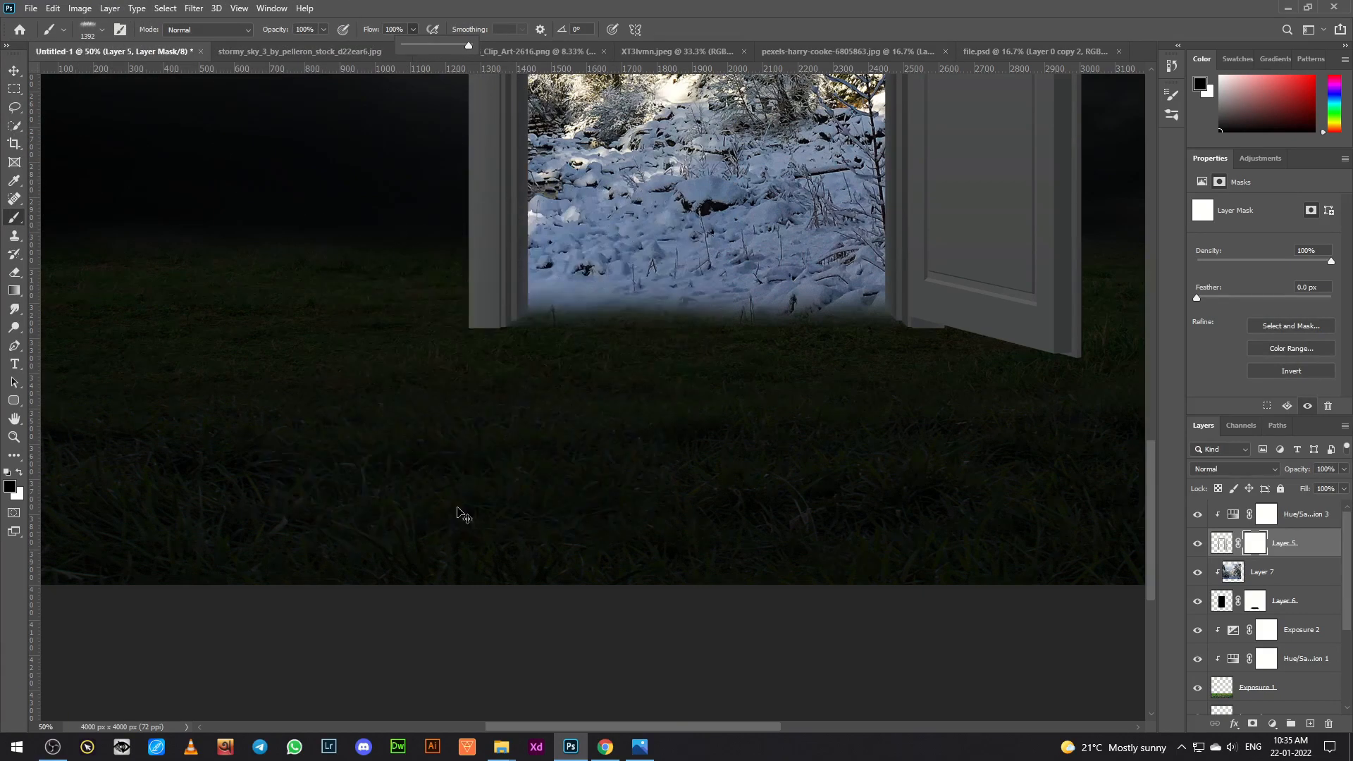
Step: Reduce the grass brush to 175 px and paint black grass blades on the door's mask along the foot of the left doorpost
{"action": "key", "text": "ctrl+equal"}
{"action": "key", "text": "ctrl+equal"}
{"action": "key", "text": "ctrl+equal"}
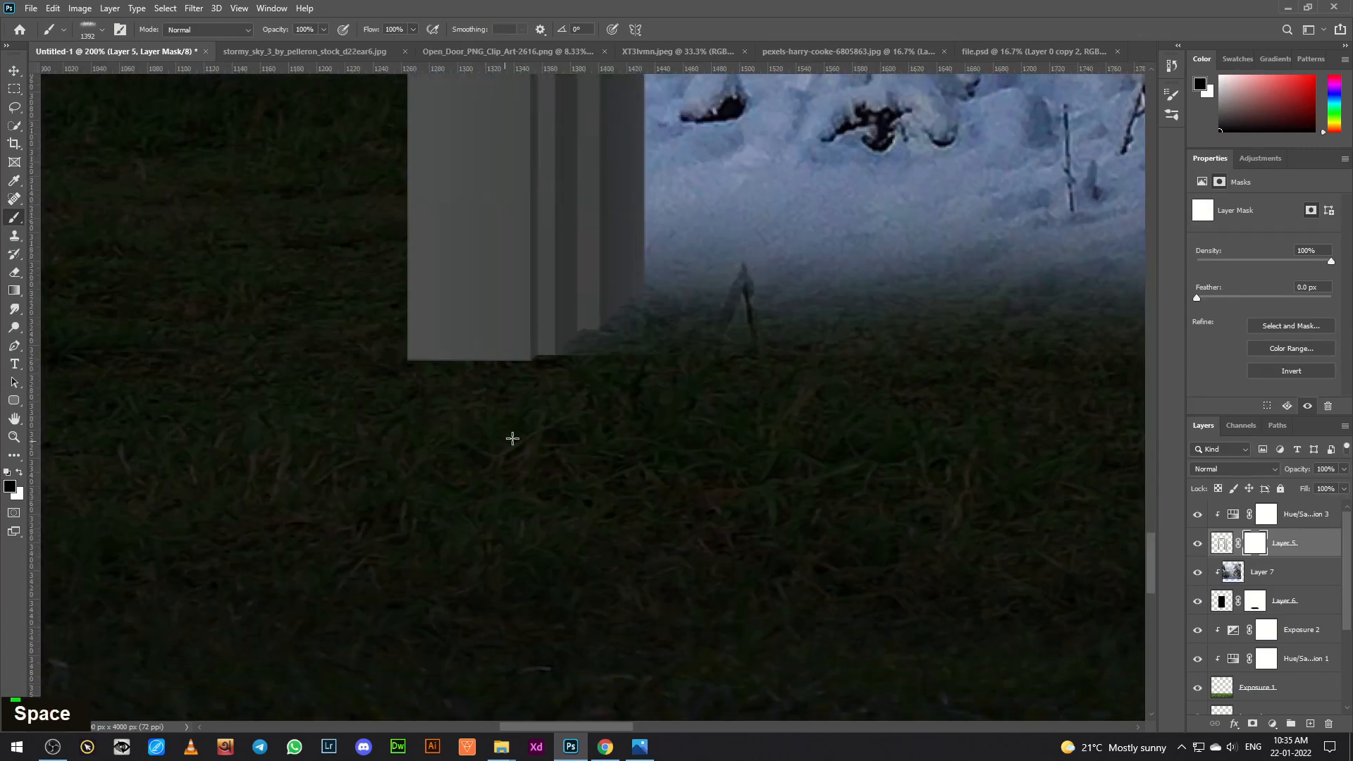
{"action": "key", "text": "bracketleft"}
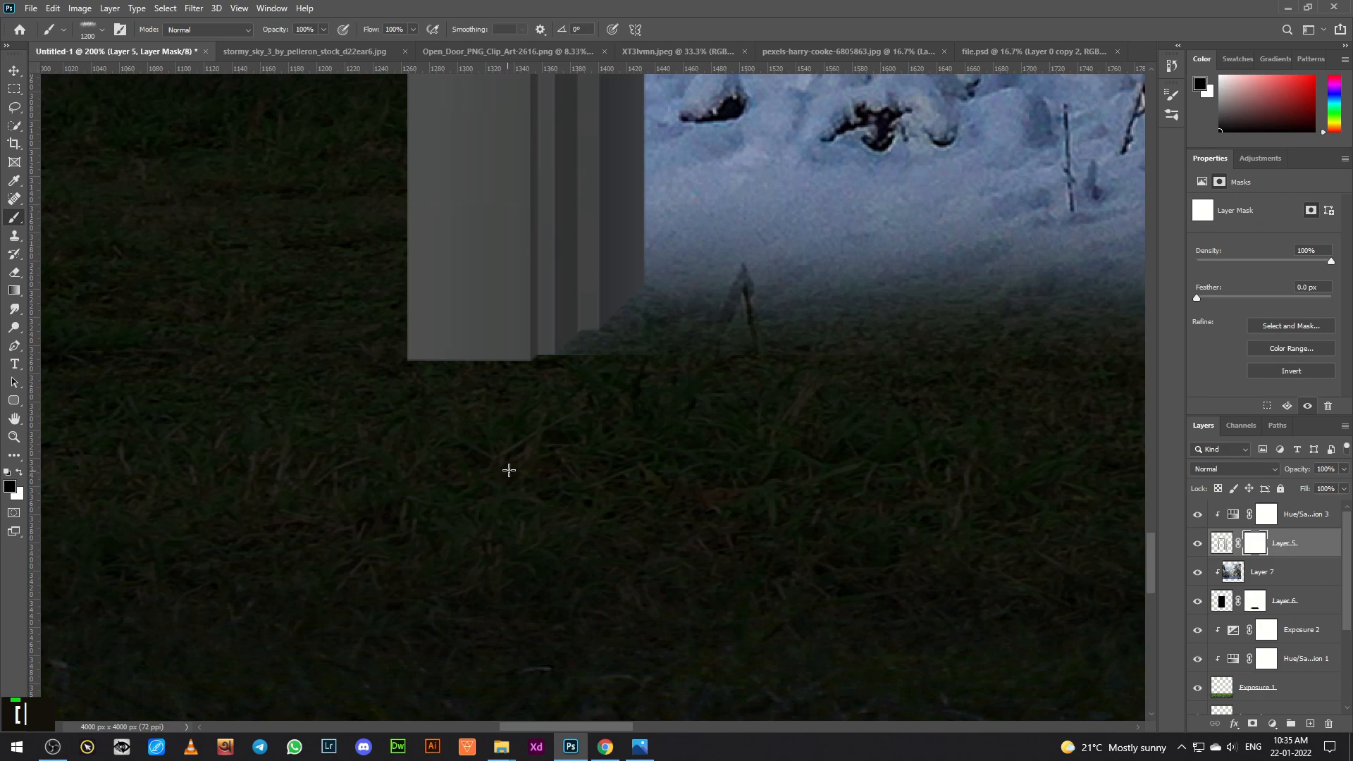
{"action": "key", "text": "bracketleft"}
{"action": "key", "text": "bracketleft"}
{"action": "key", "text": "bracketleft"}
{"action": "key", "text": "bracketleft"}
{"action": "key", "text": "bracketleft"}
{"action": "key", "text": "bracketleft"}
{"action": "key", "text": "bracketleft"}
{"action": "key", "text": "bracketleft"}
{"action": "key", "text": "bracketleft"}
{"action": "key", "text": "bracketleft"}
{"action": "key", "text": "bracketleft"}
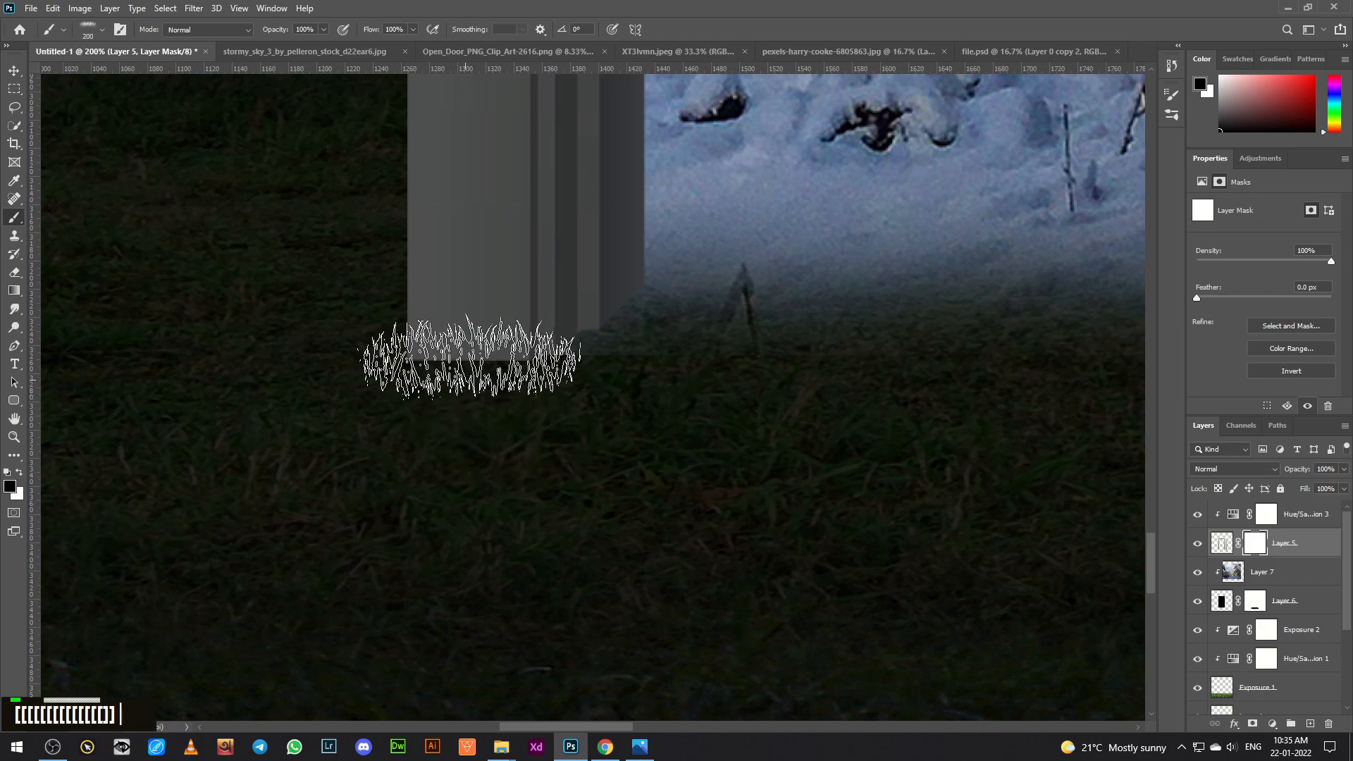
{"action": "key", "text": "bracketleft"}
{"action": "left_click", "coordinate": [470, 358]}
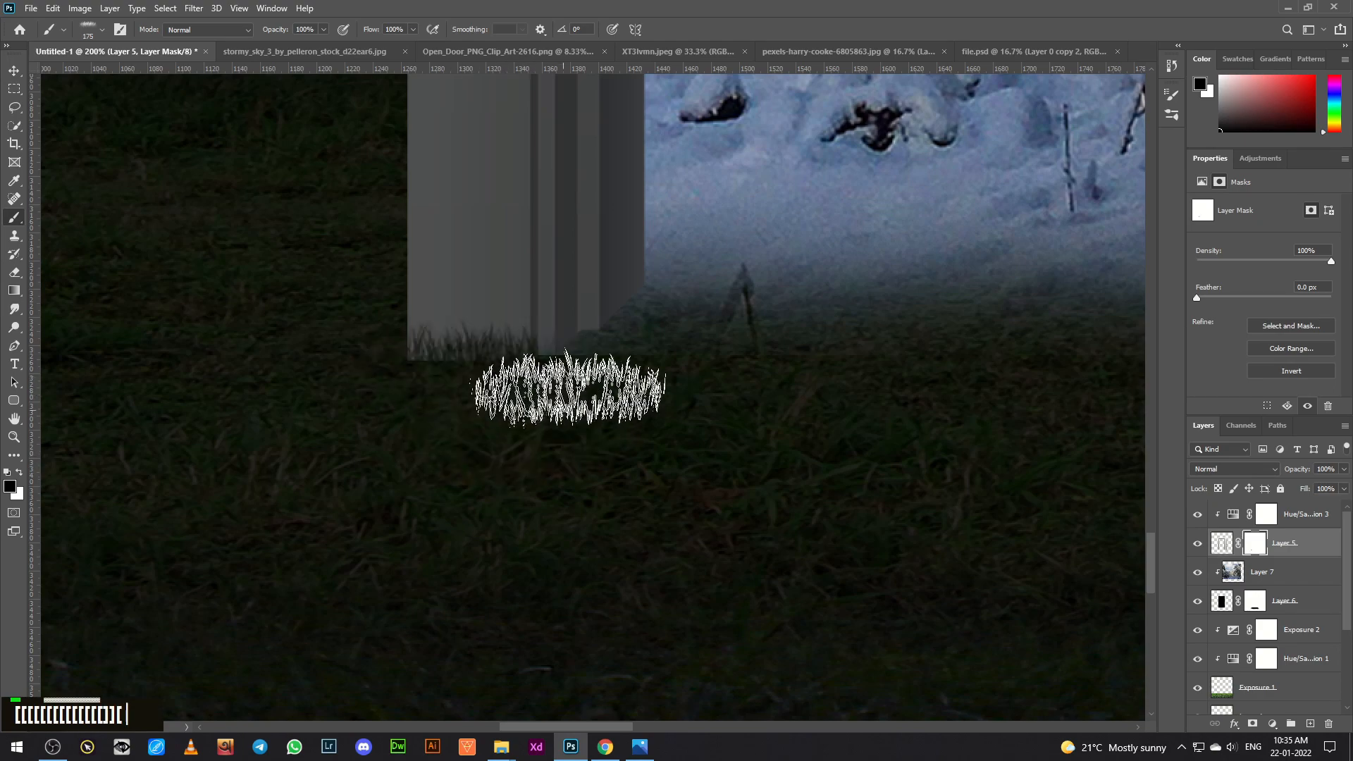
{"action": "double_click", "coordinate": [493, 387]}
Step: Reduce the grass brush to 90 px and paint away the leftover edge beside the left doorpost's foot on the doorway rectangle's mask
{"action": "key", "text": "bracketleft"}
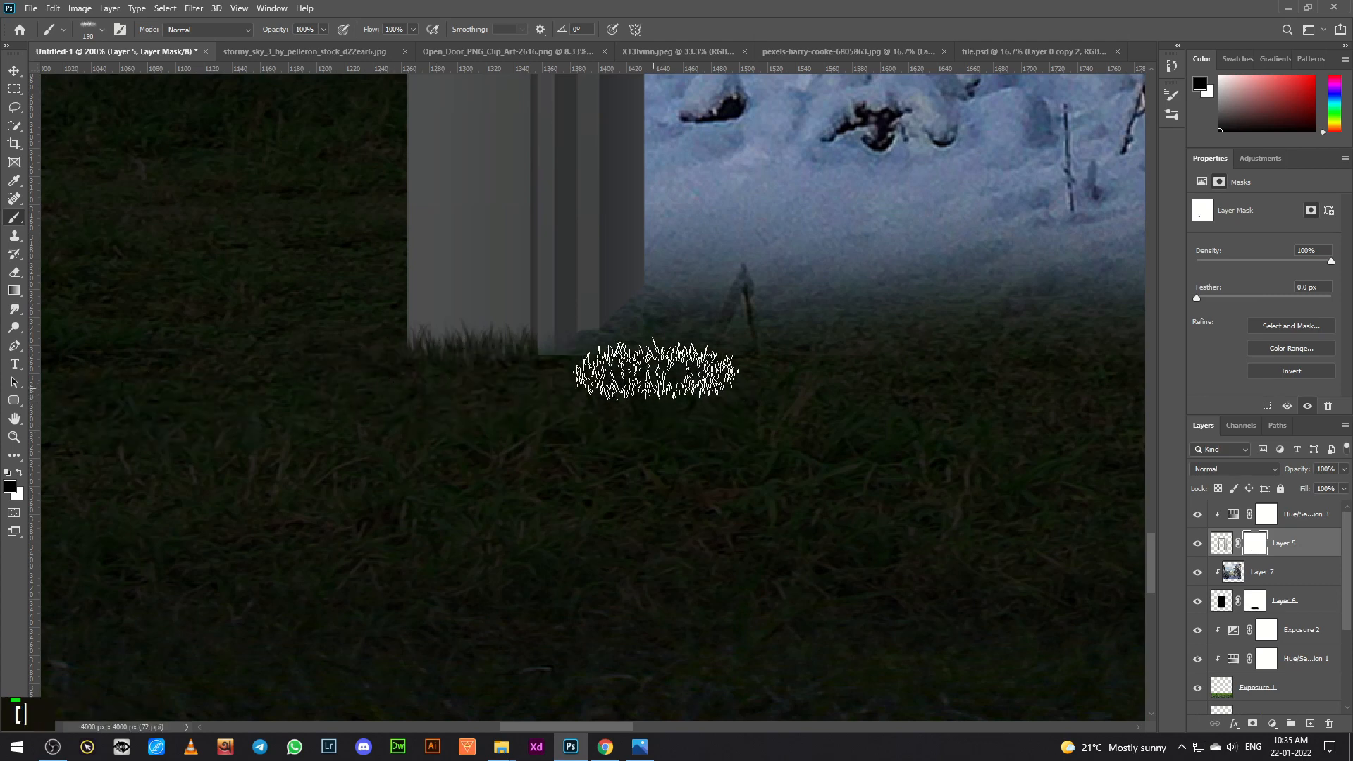
{"action": "key", "text": "bracketleft"}
{"action": "key", "text": "bracketleft"}
{"action": "key", "text": "bracketleft"}
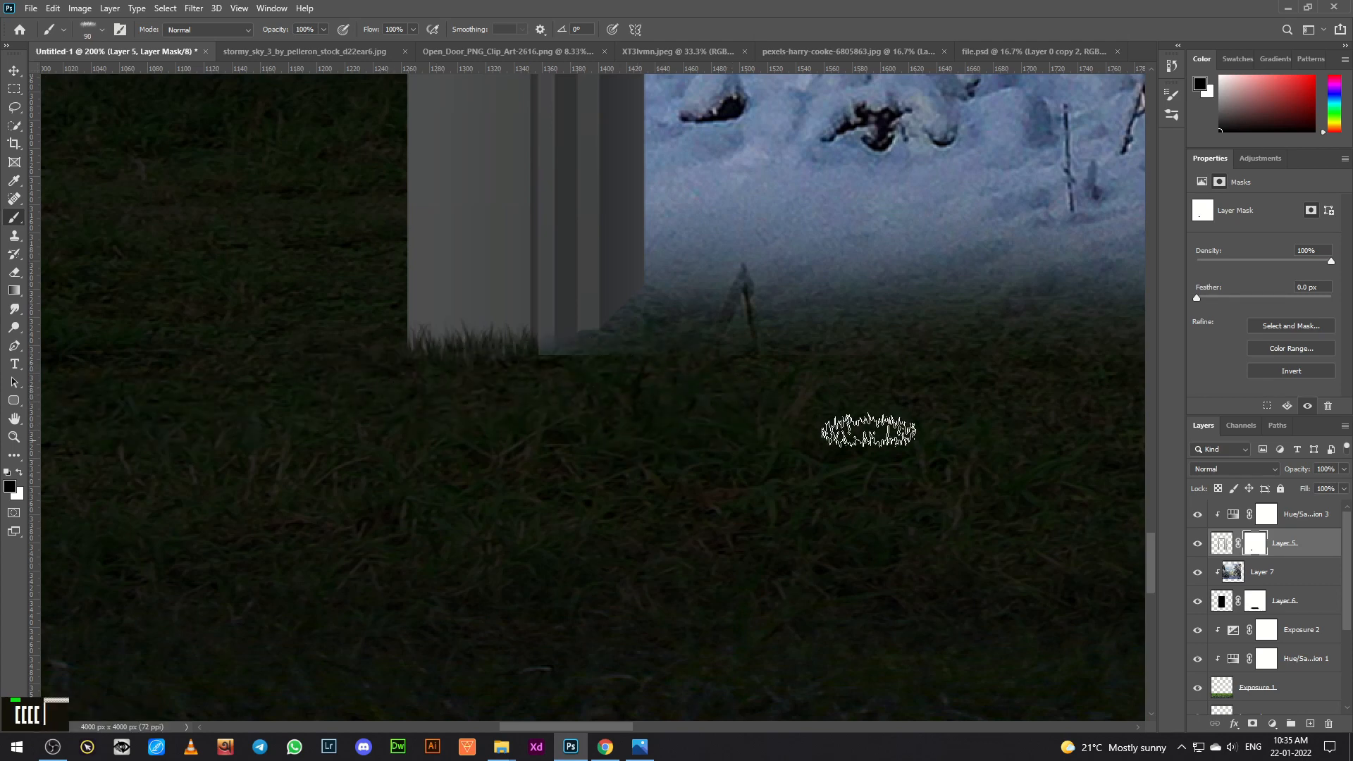
{"action": "left_click", "coordinate": [1261, 605]}
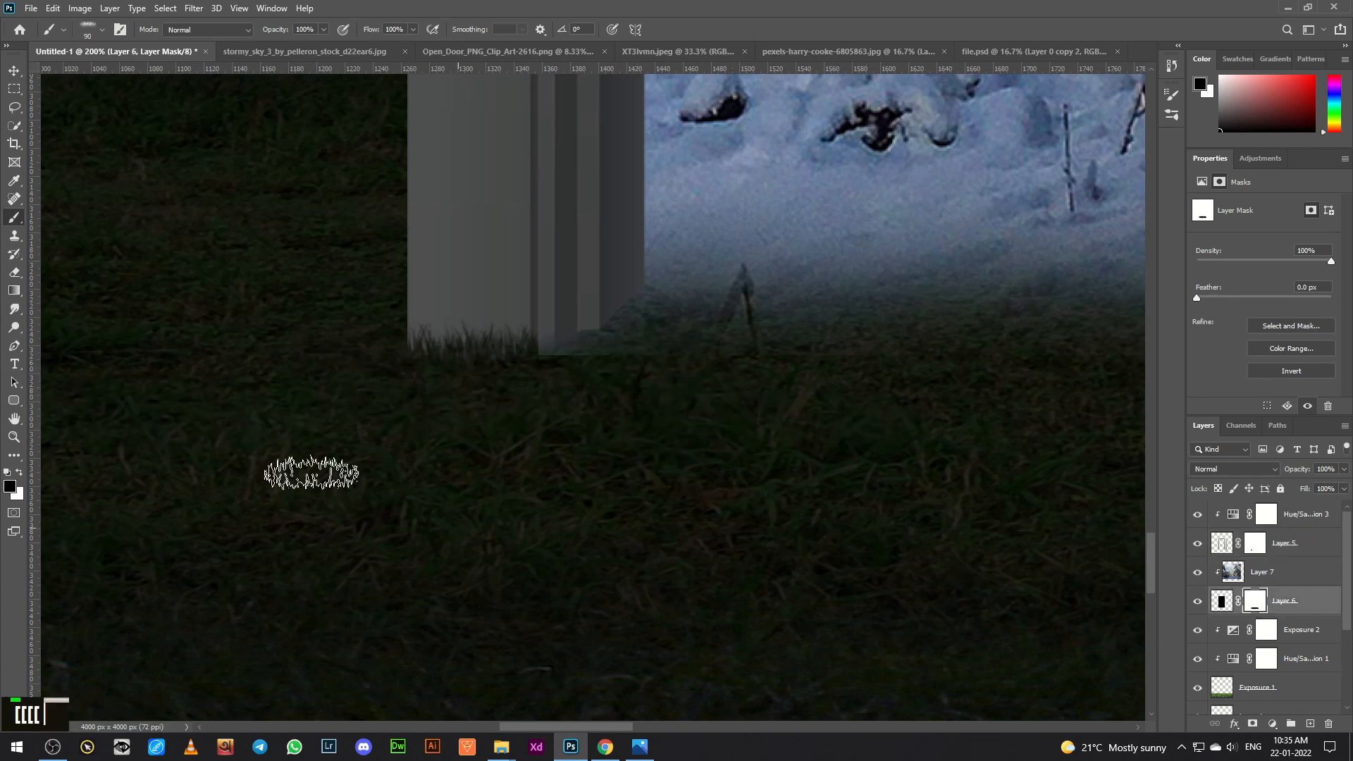
{"action": "double_click", "coordinate": [572, 349]}
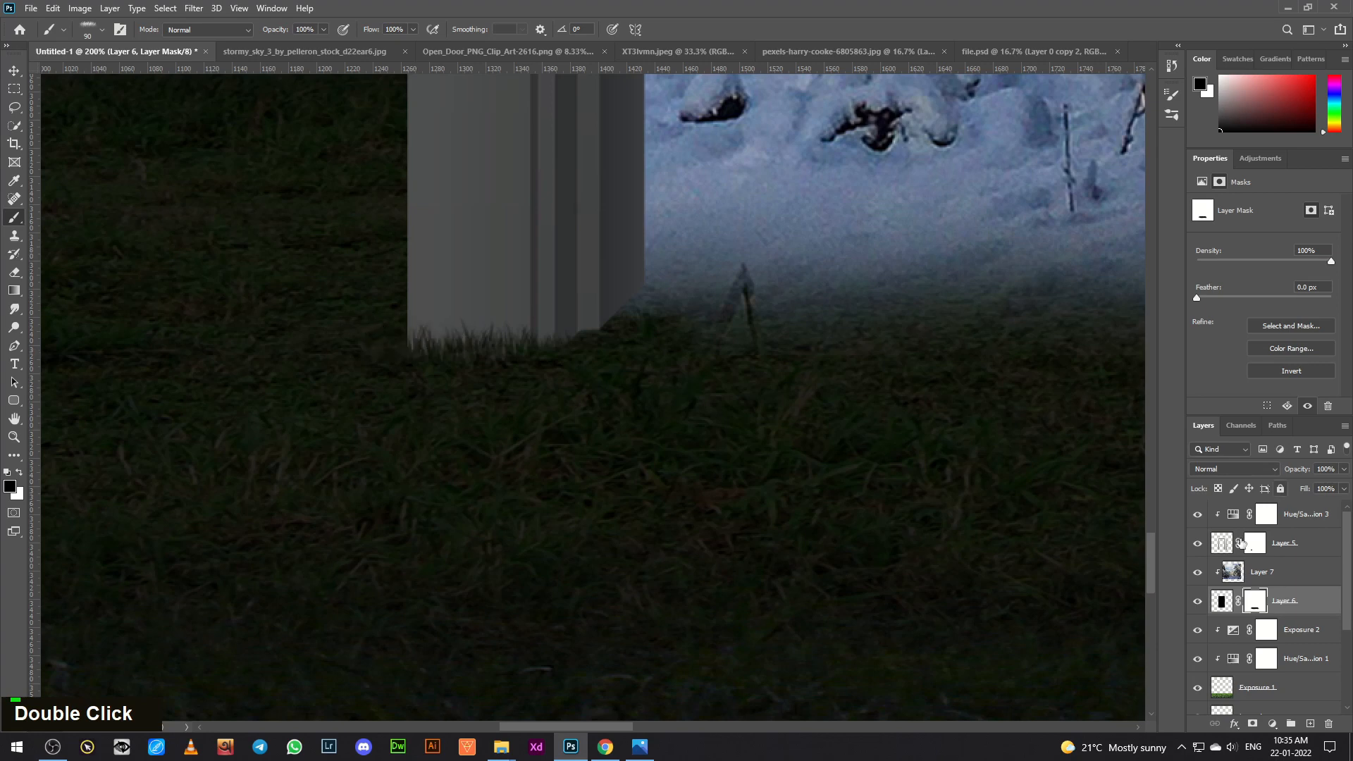
Step: Check the painted area of the door's layer mask around the left doorpost using the red mask overlay
{"action": "double_click", "coordinate": [1254, 550]}
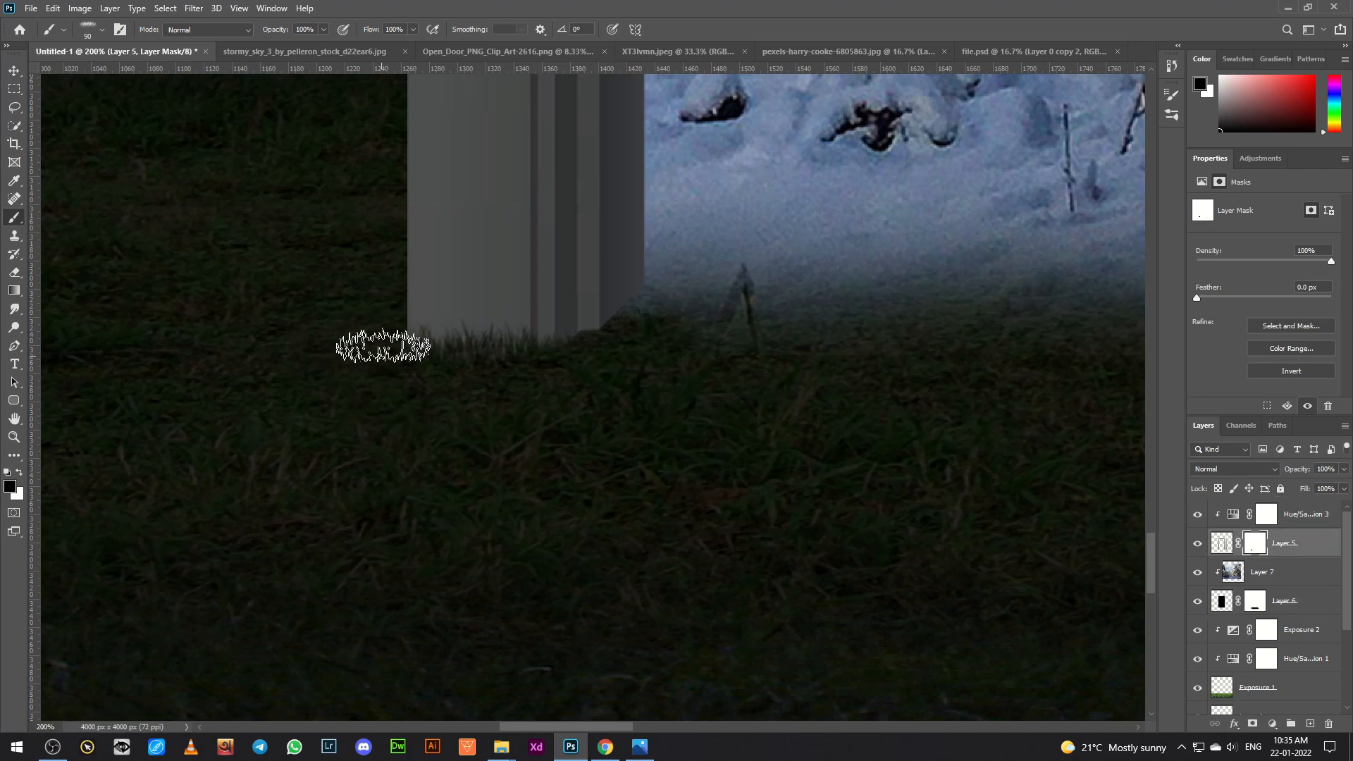
{"action": "key", "text": "backslash"}
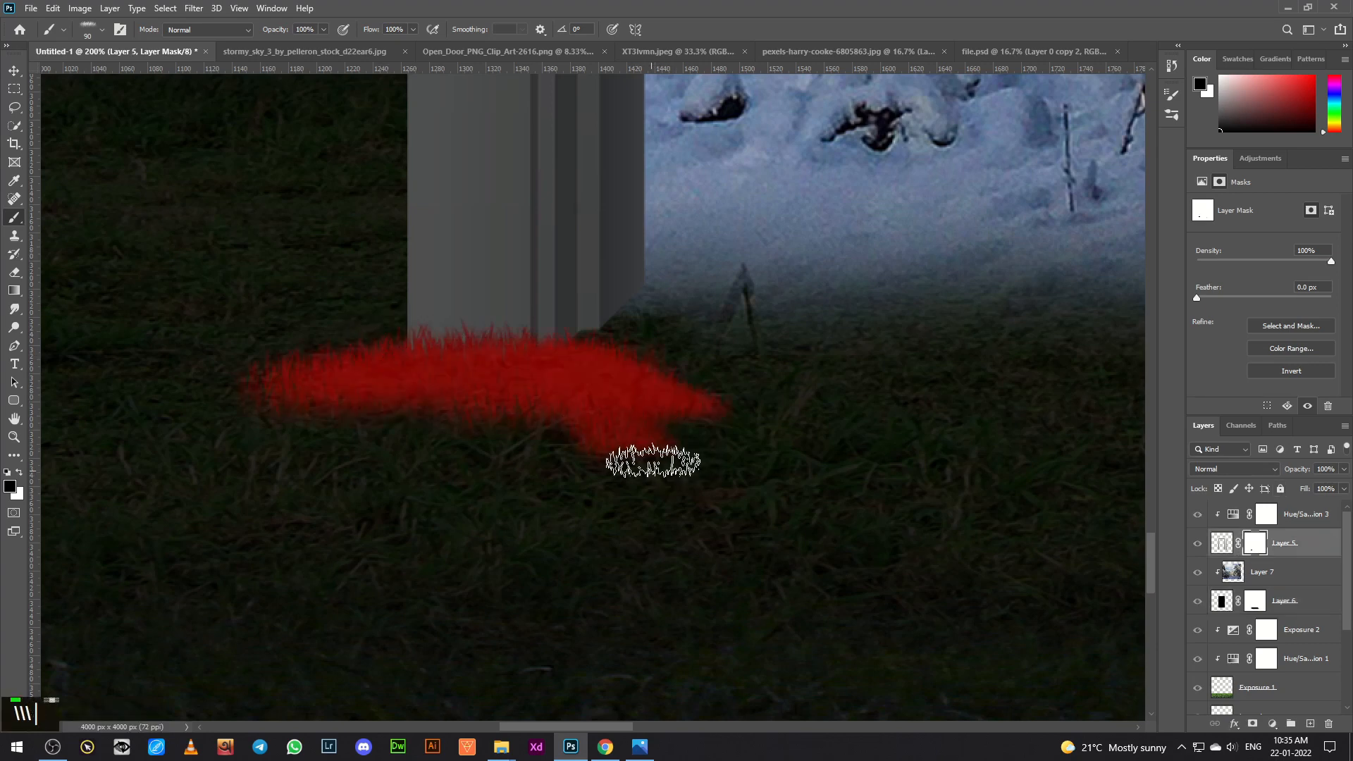
{"action": "key", "text": "ctrl+2"}
Step: Enlarge the grass brush to 200 px and paint black grass blades on the door's mask at the left doorpost's outer corner
{"action": "key", "text": "bracketright"}
{"action": "key", "text": "bracketright"}
{"action": "key", "text": "bracketright"}
{"action": "key", "text": "bracketright"}
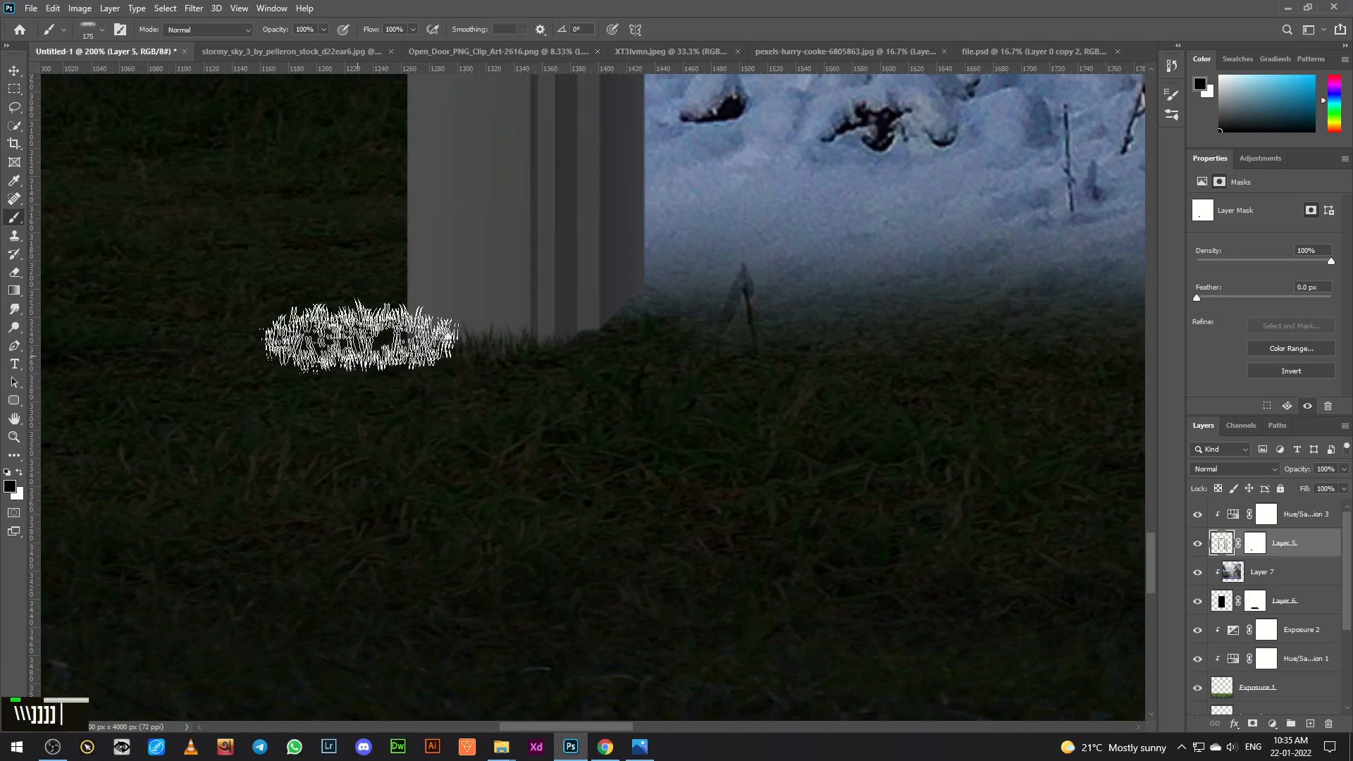
{"action": "key", "text": "bracketright"}
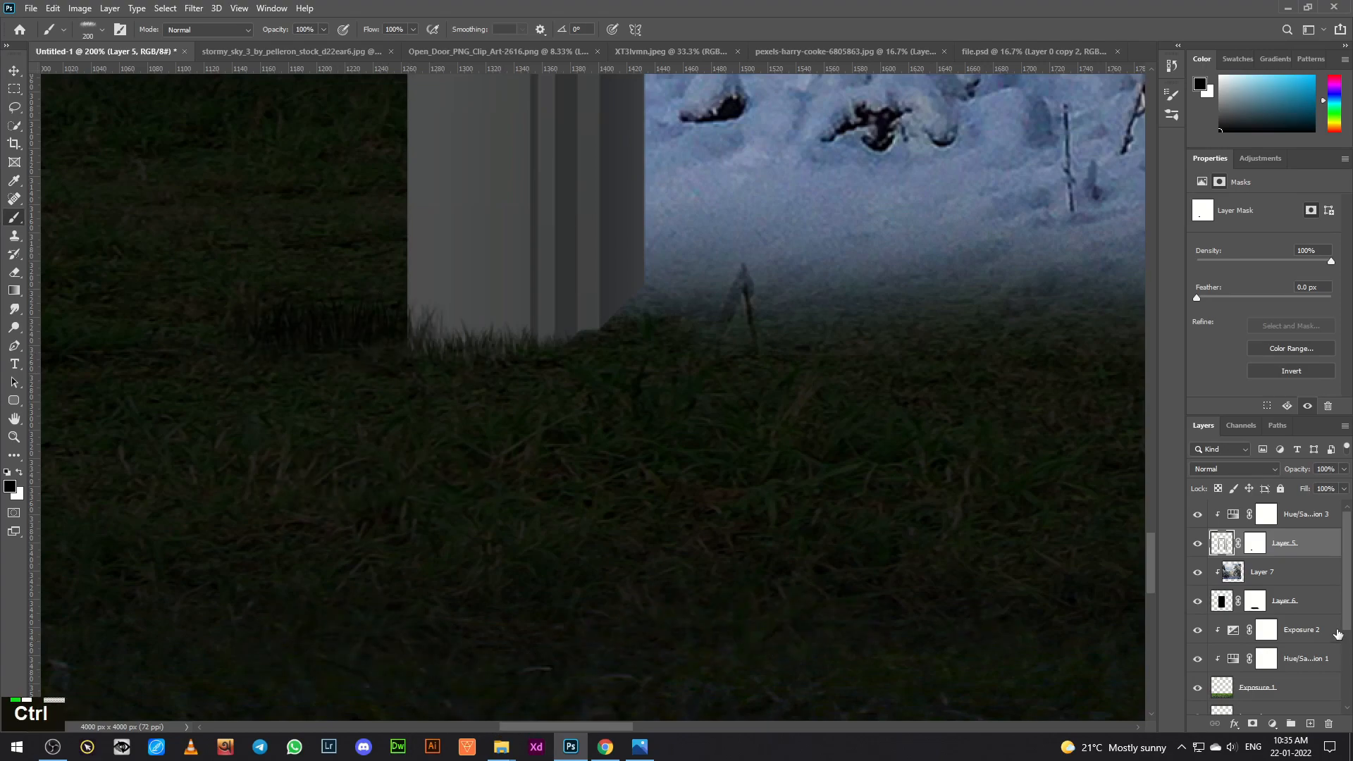
{"action": "key", "text": "ctrl+z"}
{"action": "left_click", "coordinate": [1255, 543]}
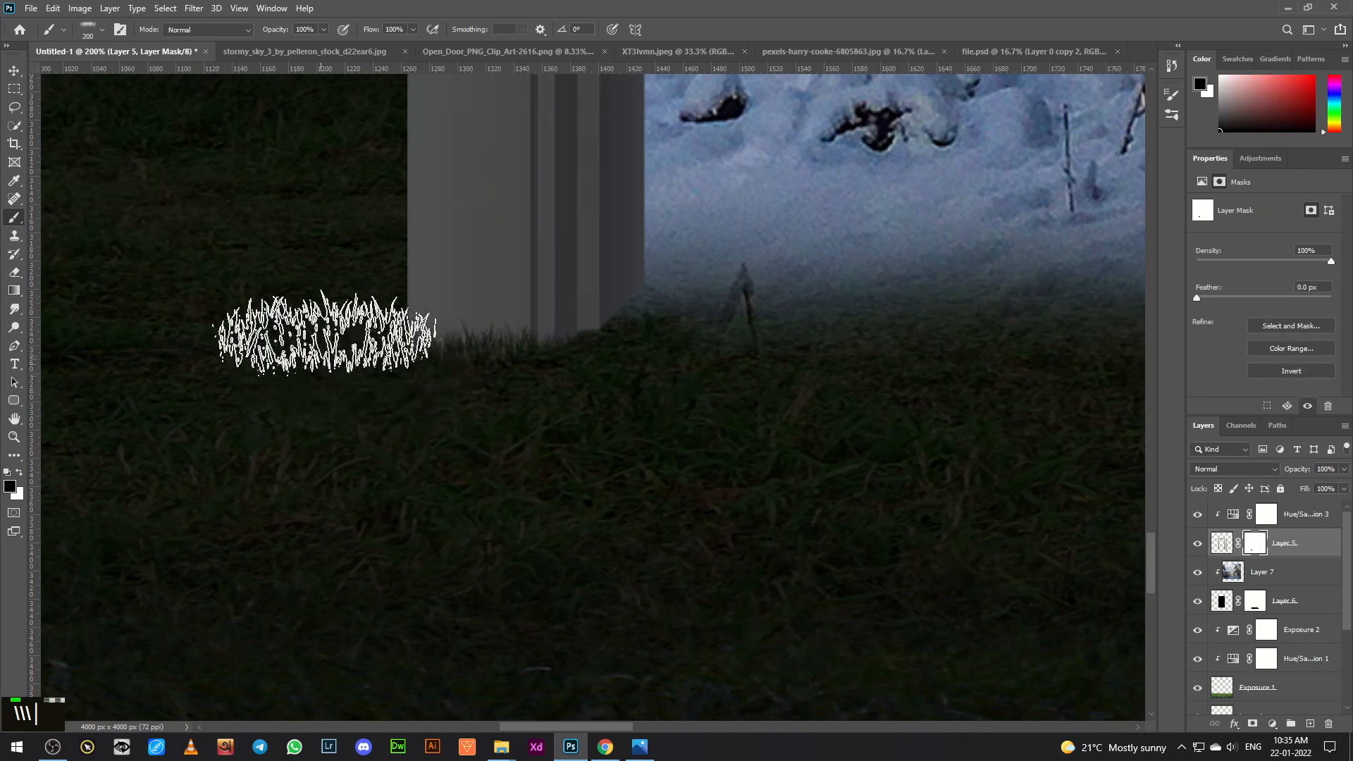
{"action": "left_click", "coordinate": [329, 327]}
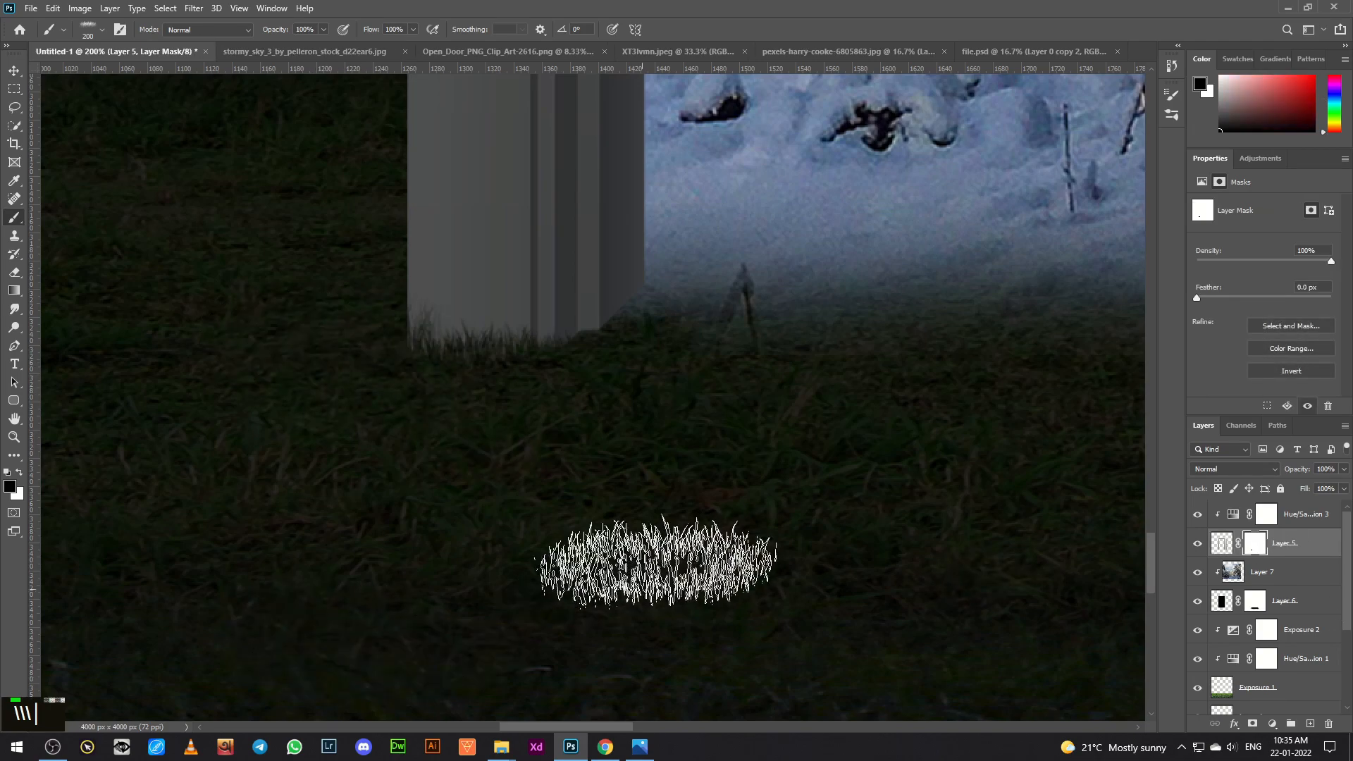
Step: Reduce the grass brush to 50 px and paint black on the door's mask along the frame's lower edge beside the open door
{"action": "key", "text": "space"}
{"action": "left_click_drag", "start_coordinate": [808, 495], "coordinate": [232, 539]}
{"action": "left_click_drag", "start_coordinate": [992, 521], "coordinate": [594, 517]}
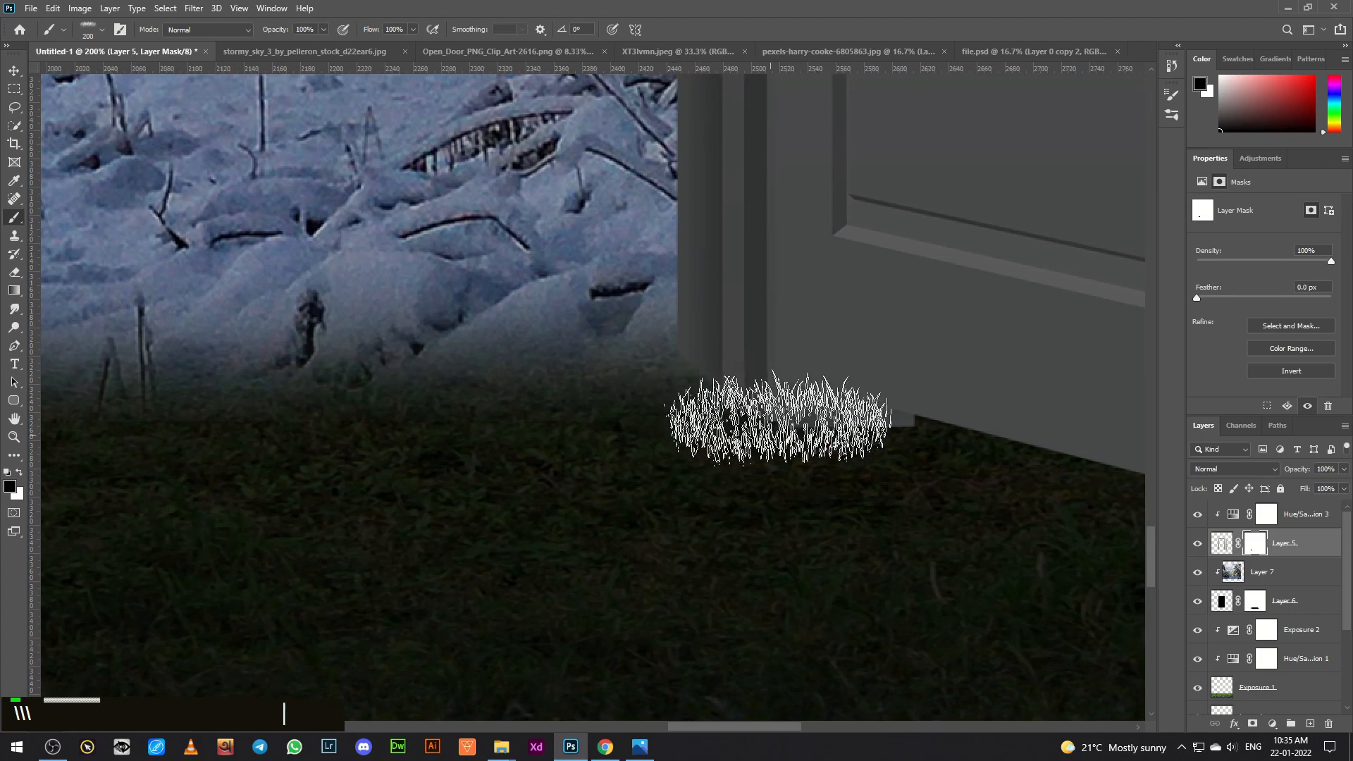
{"action": "key", "text": "bracketleft"}
{"action": "key", "text": "bracketleft"}
{"action": "key", "text": "bracketleft"}
{"action": "key", "text": "bracketleft"}
{"action": "key", "text": "bracketleft"}
{"action": "key", "text": "bracketleft"}
{"action": "key", "text": "bracketleft"}
{"action": "key", "text": "bracketleft"}
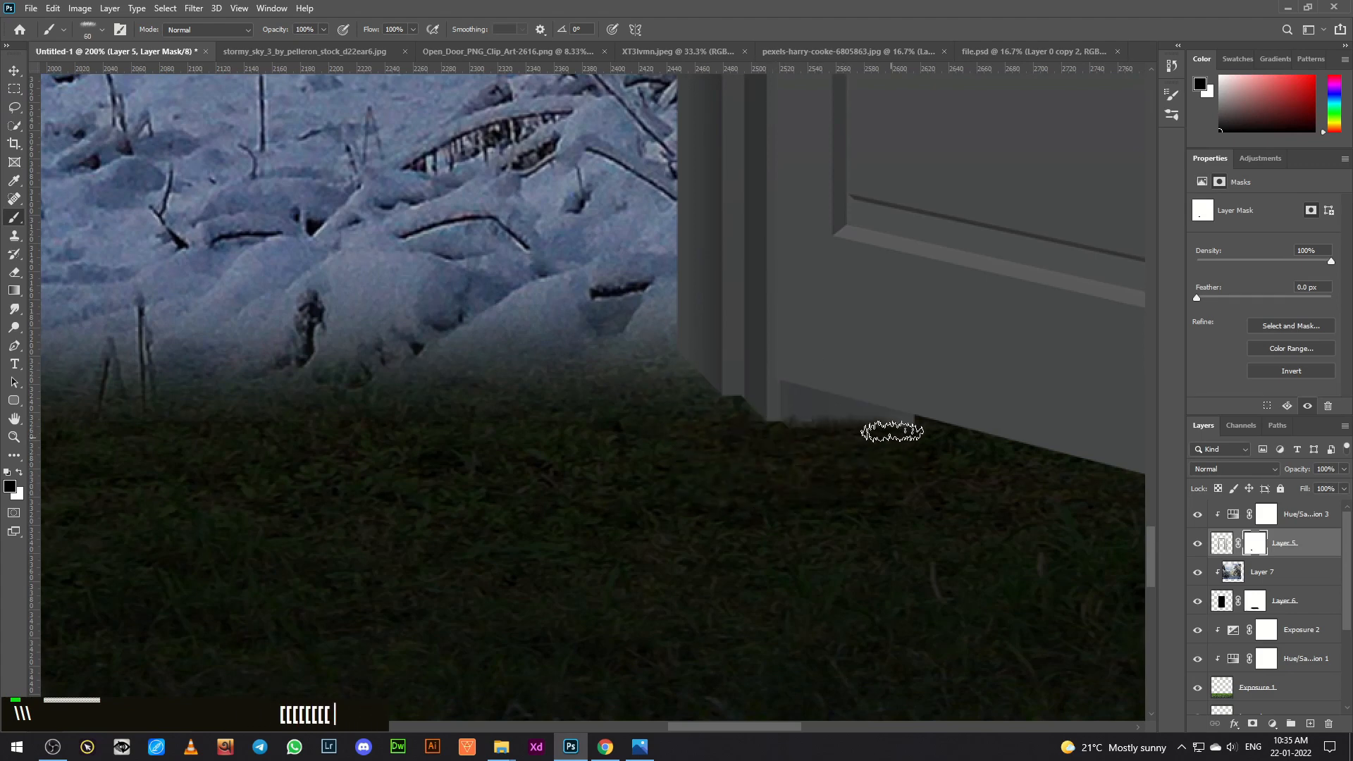
{"action": "key", "text": "bracketleft"}
{"action": "double_click", "coordinate": [902, 435]}
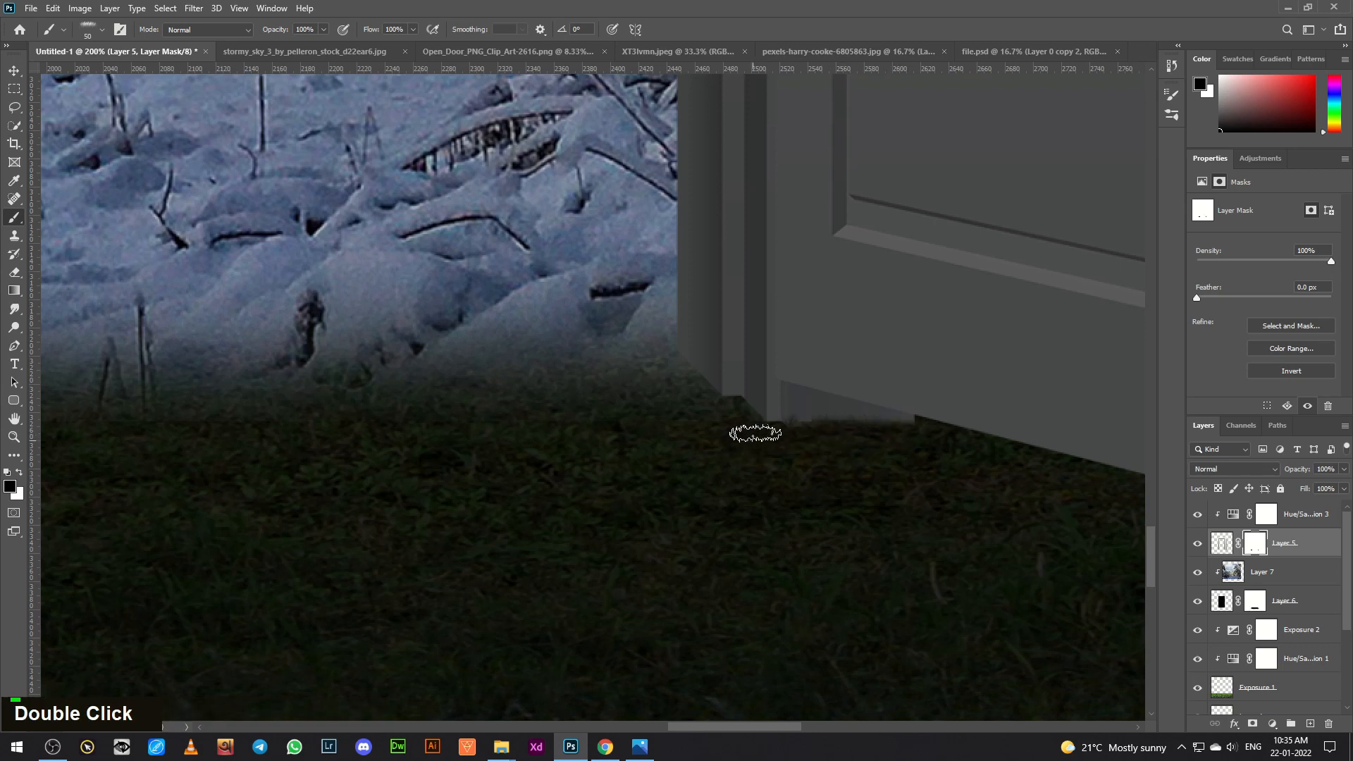
Step: Enlarge the grass brush to 70 px and up to 90 px, painting black grass blades on the door's mask at the right doorpost's foot
{"action": "key", "text": "bracketright"}
{"action": "key", "text": "bracketright"}
{"action": "key", "text": "bracketright"}
{"action": "double_click", "coordinate": [761, 421]}
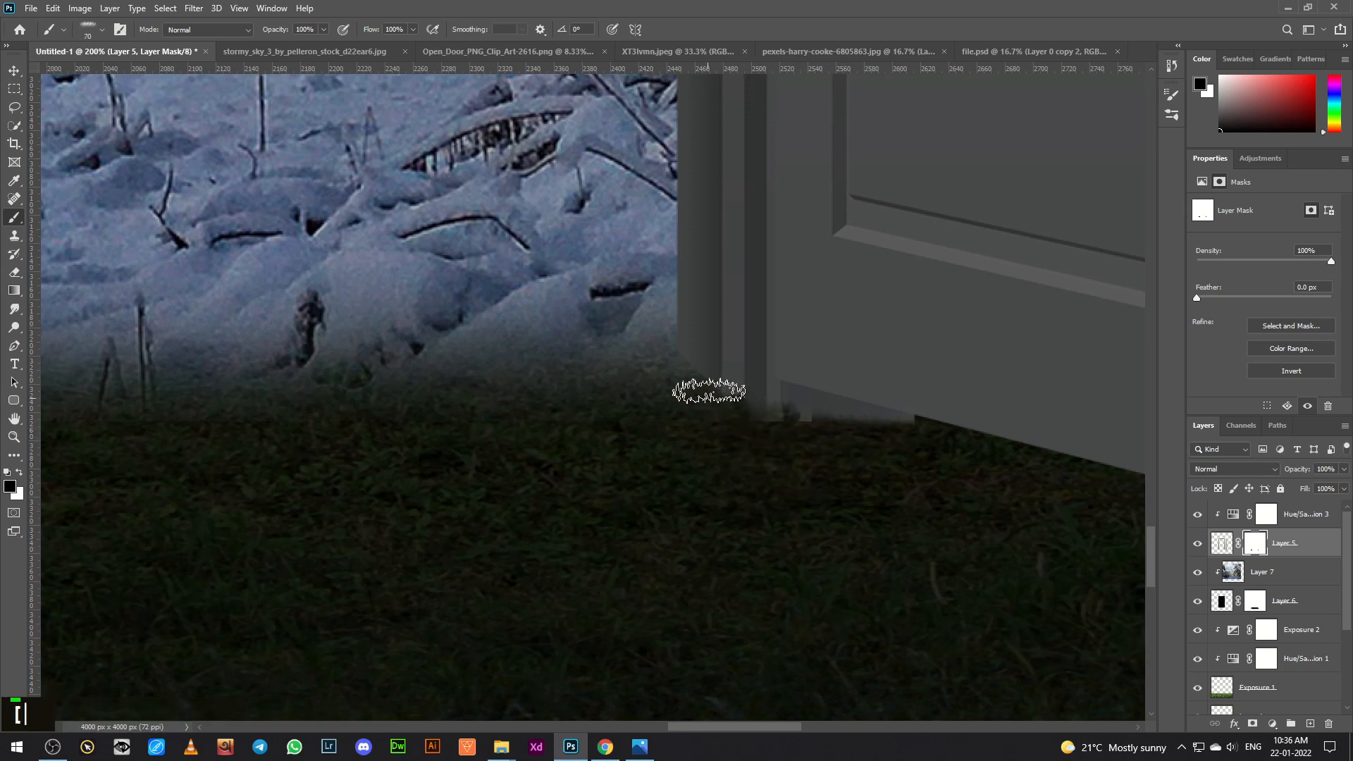
{"action": "key", "text": "bracketright"}
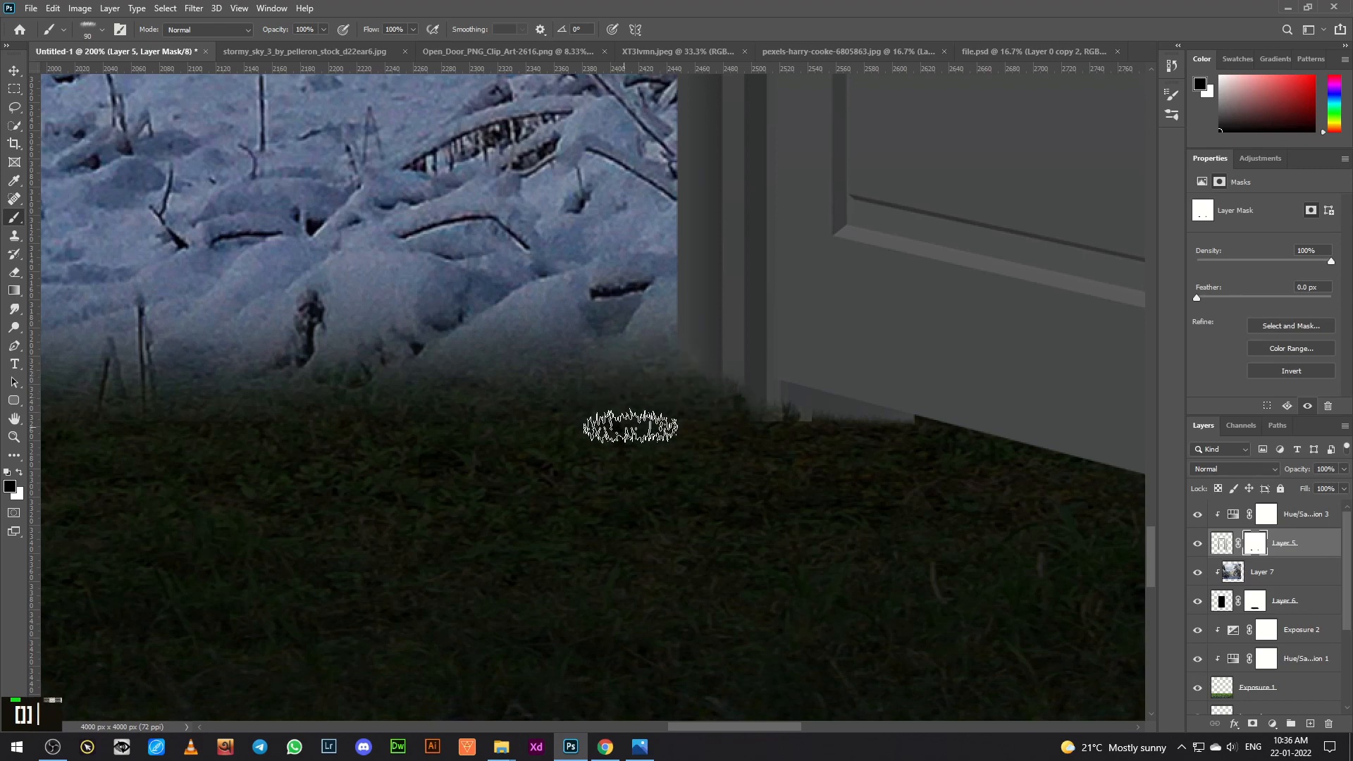
Step: Paint away the leftover edge around the right doorpost's foot on the doorway rectangle's mask with the 90 px grass brush
{"action": "left_click", "coordinate": [1256, 602]}
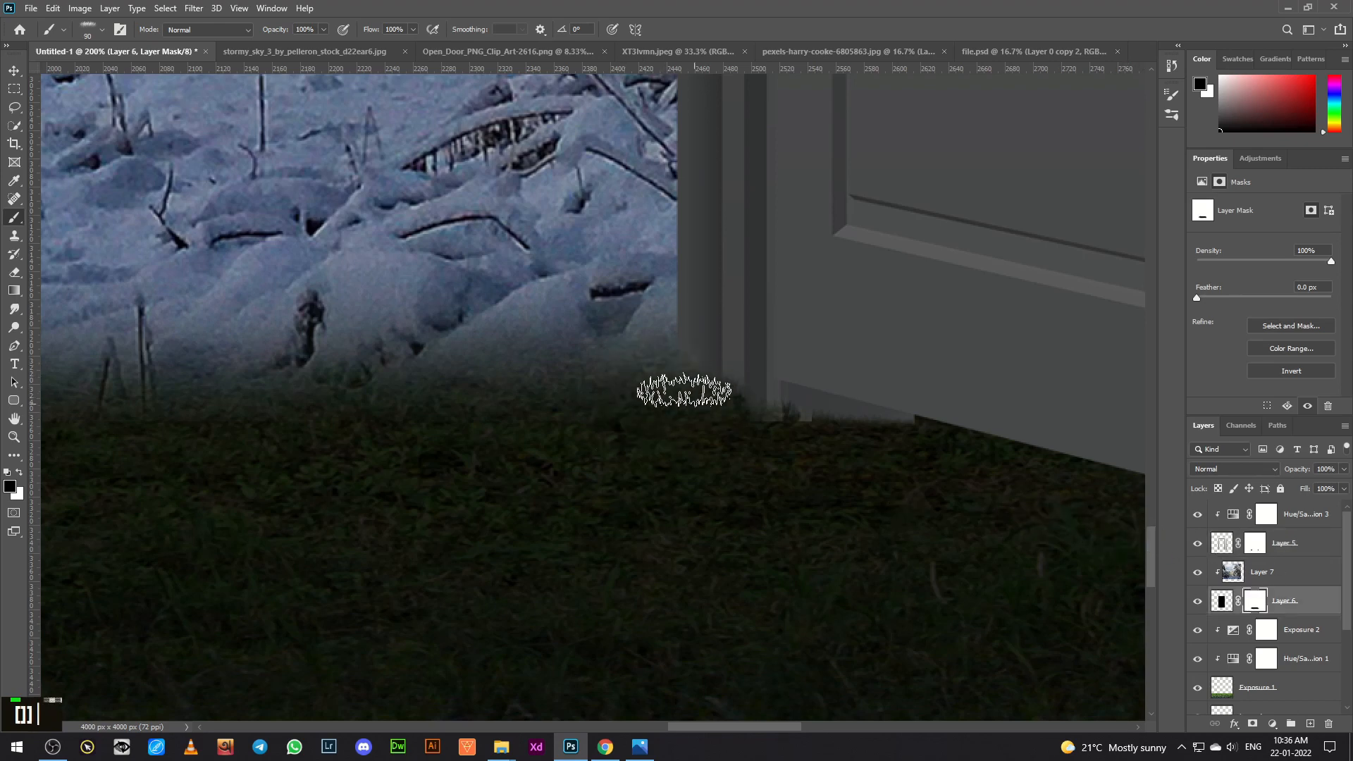
{"action": "double_click", "coordinate": [782, 428]}
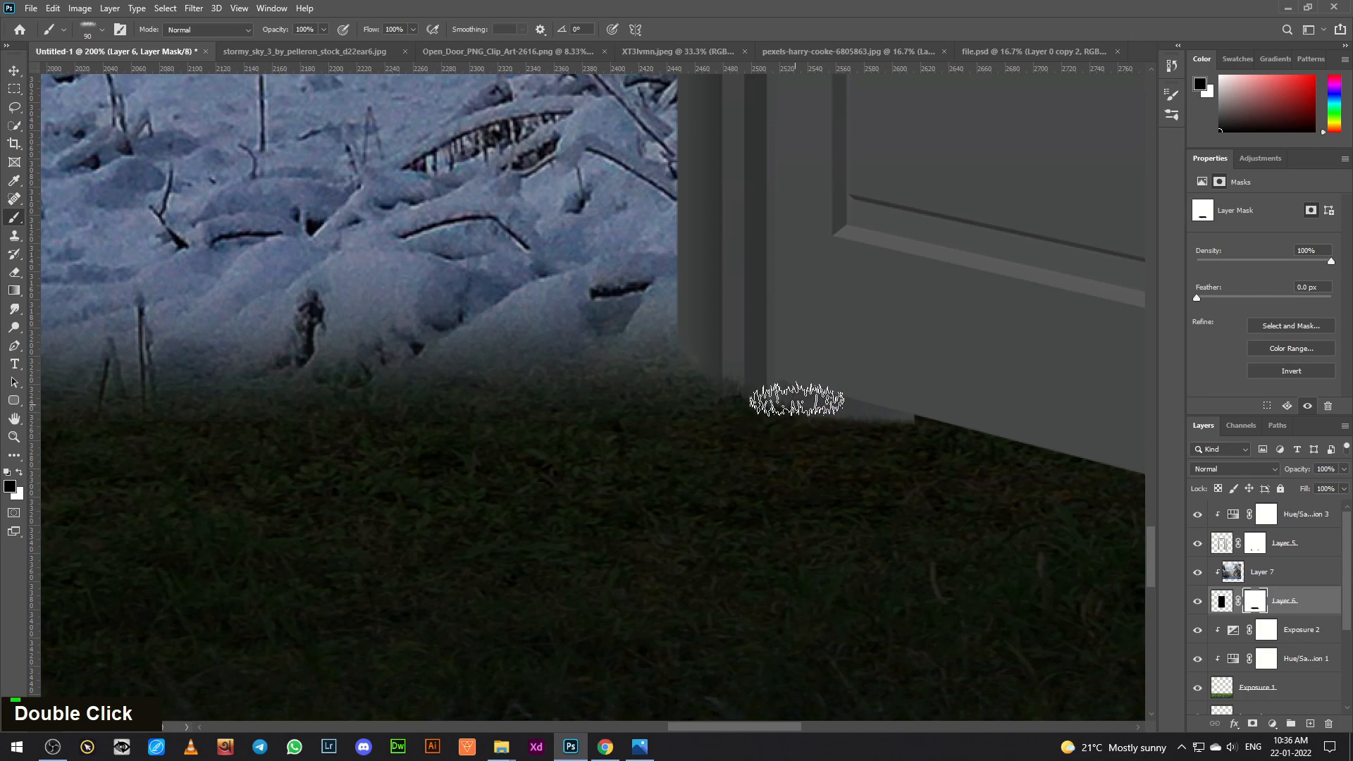
{"action": "left_click_drag", "start_coordinate": [732, 390], "coordinate": [756, 414]}
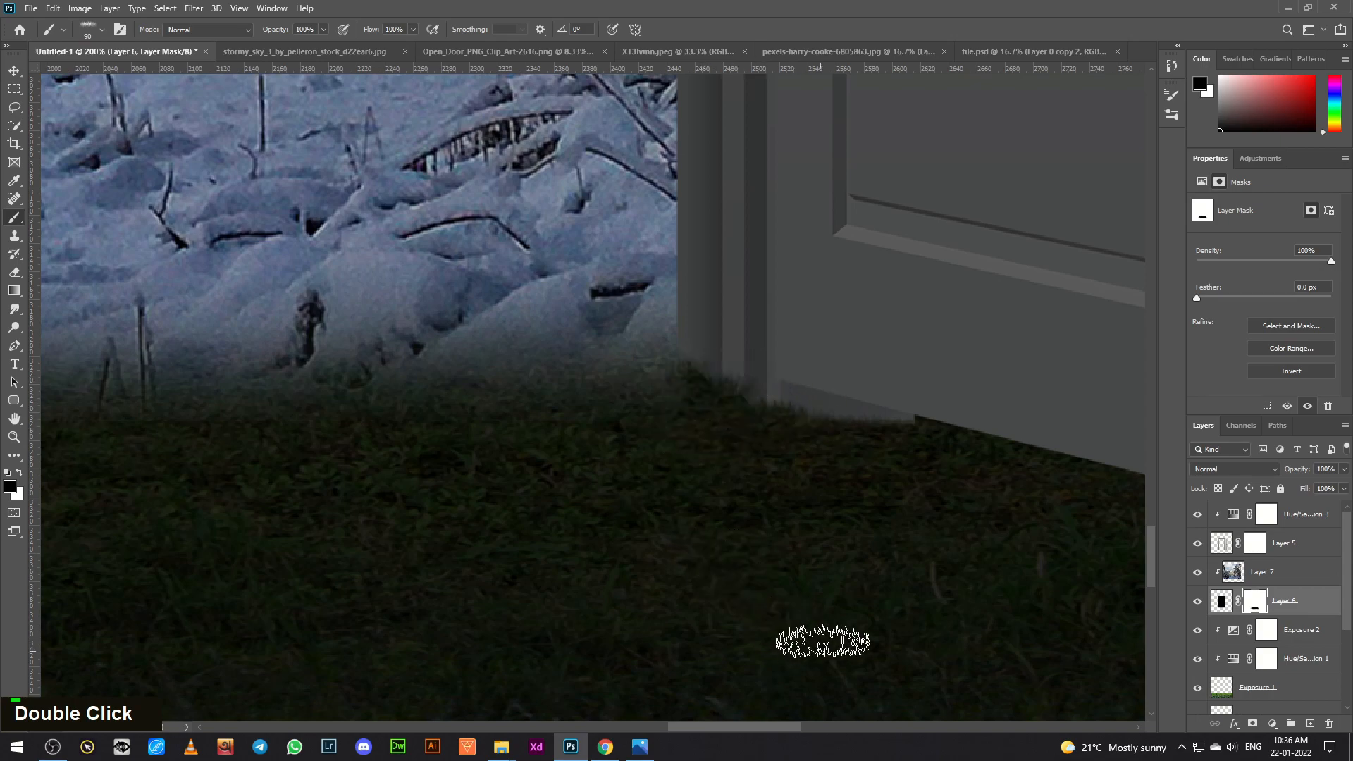
Step: Check how the door and doorway blend into the grass across the whole composite
{"action": "key", "text": "ctrl+minus"}
{"action": "key", "text": "ctrl+minus"}
{"action": "key", "text": "ctrl+minus"}
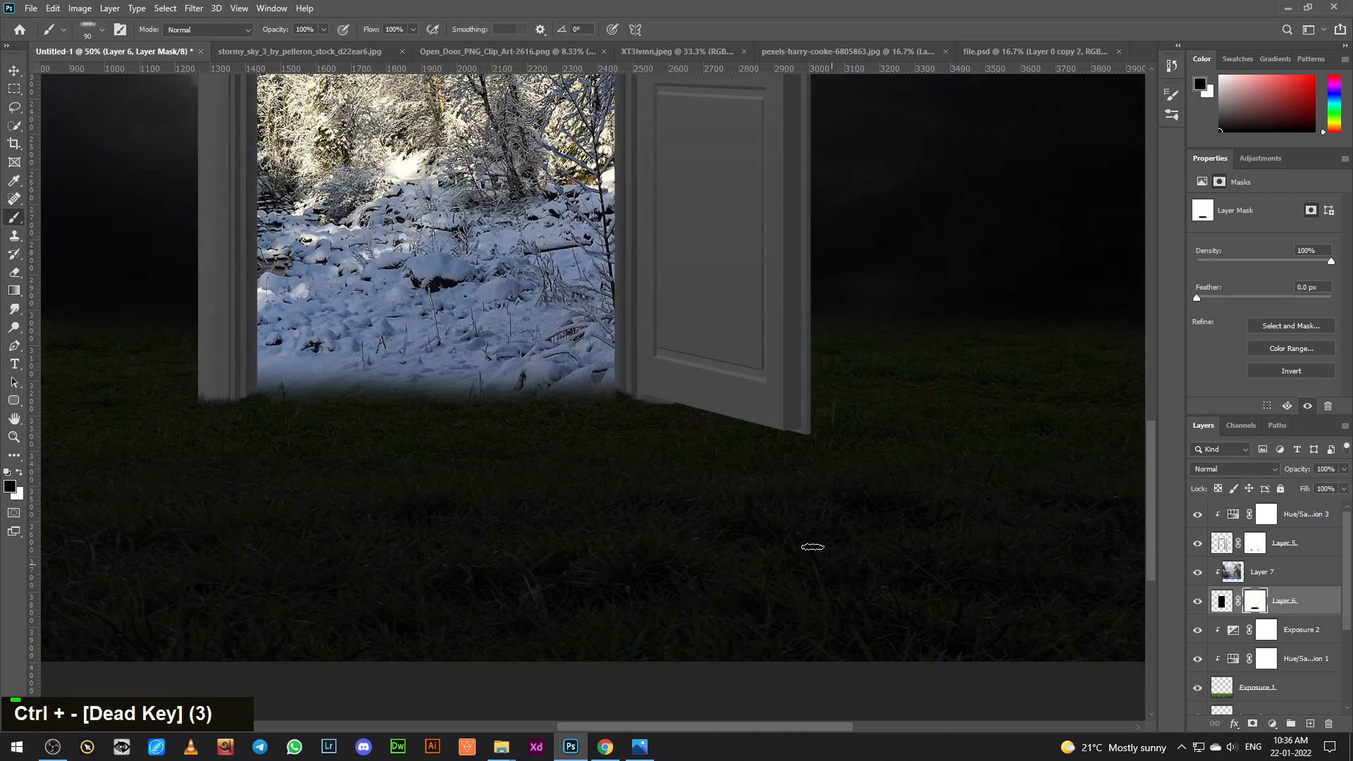
{"action": "scroll", "coordinate": [763, 478], "scroll_direction": "down", "scroll_amount": 5}
{"action": "key", "text": "space"}
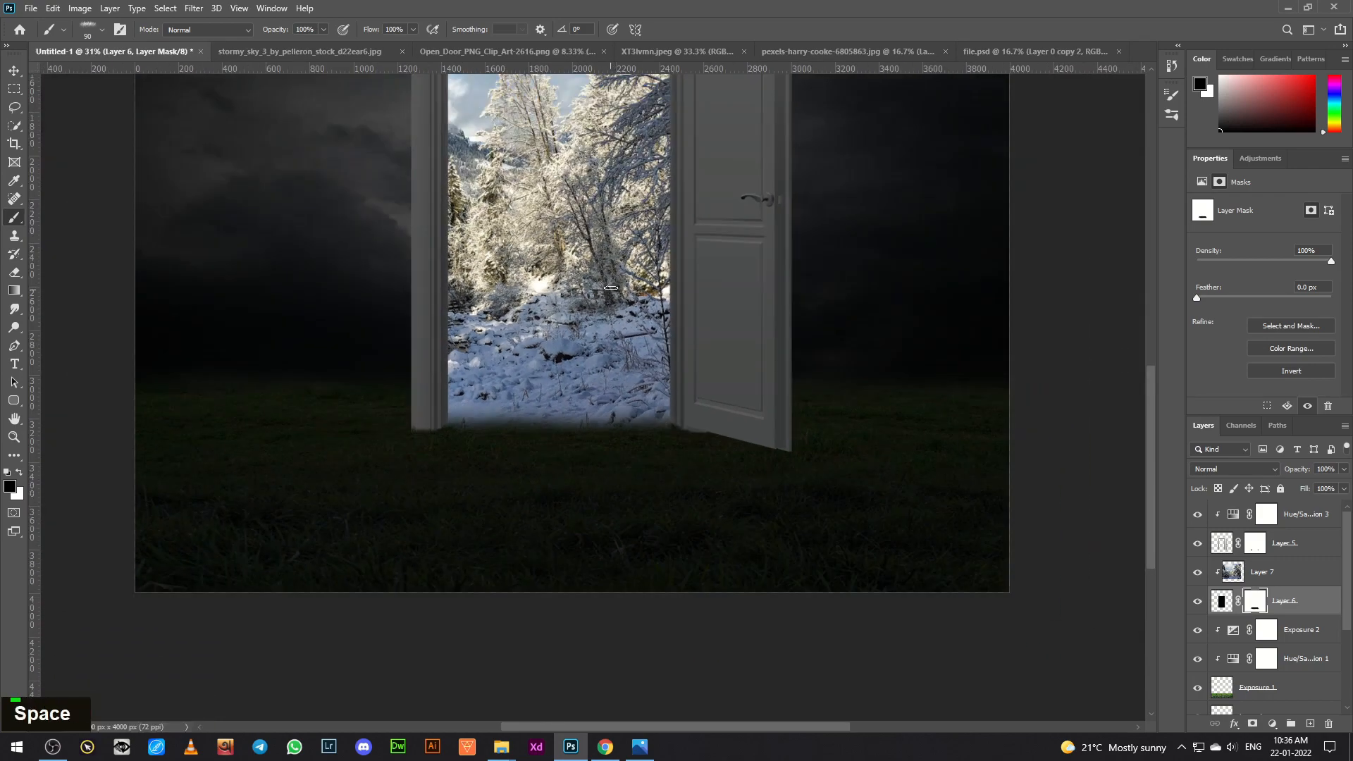
{"action": "scroll", "coordinate": [600, 331], "scroll_direction": "down", "scroll_amount": 1}
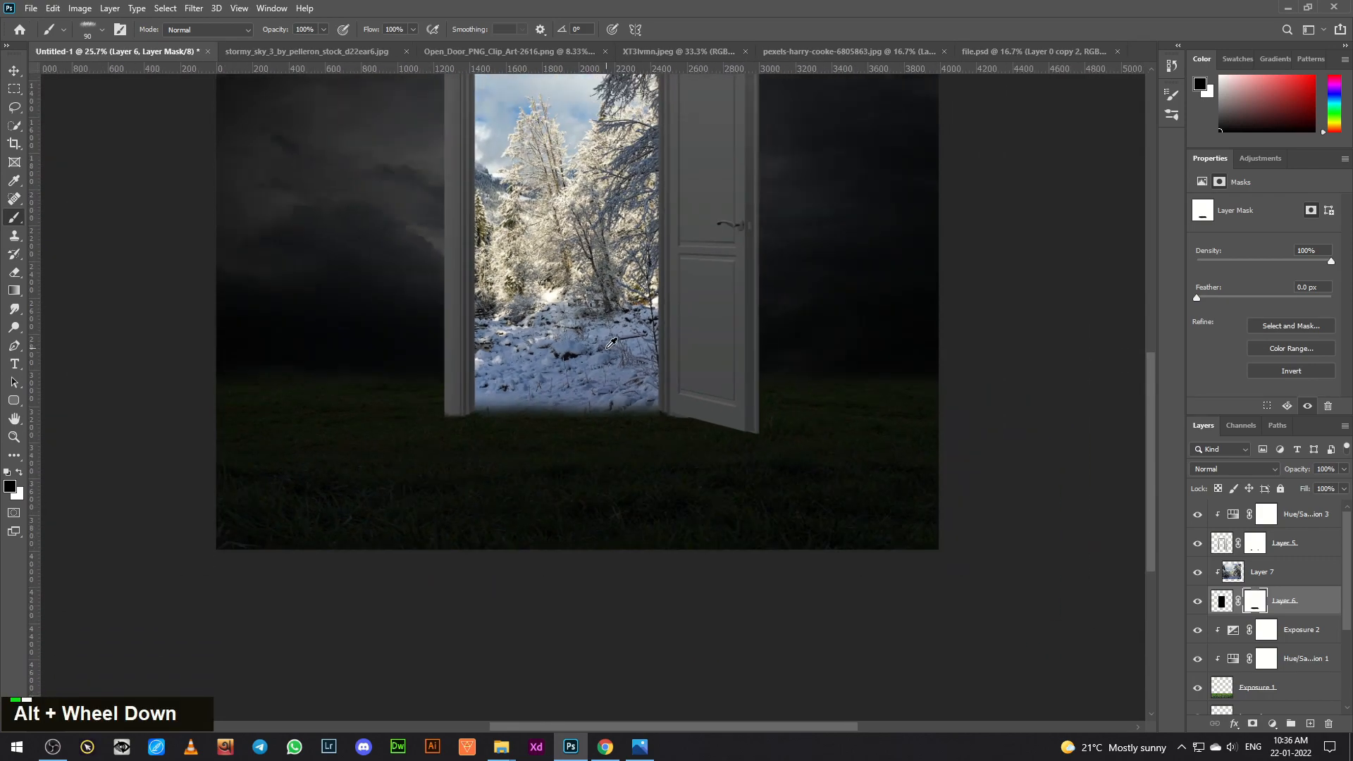
{"action": "left_click", "coordinate": [15, 72]}
{"action": "key", "text": "space"}
{"action": "left_click_drag", "start_coordinate": [672, 393], "coordinate": [688, 575]}
{"action": "scroll", "coordinate": [678, 411], "scroll_direction": "down", "scroll_amount": 2}
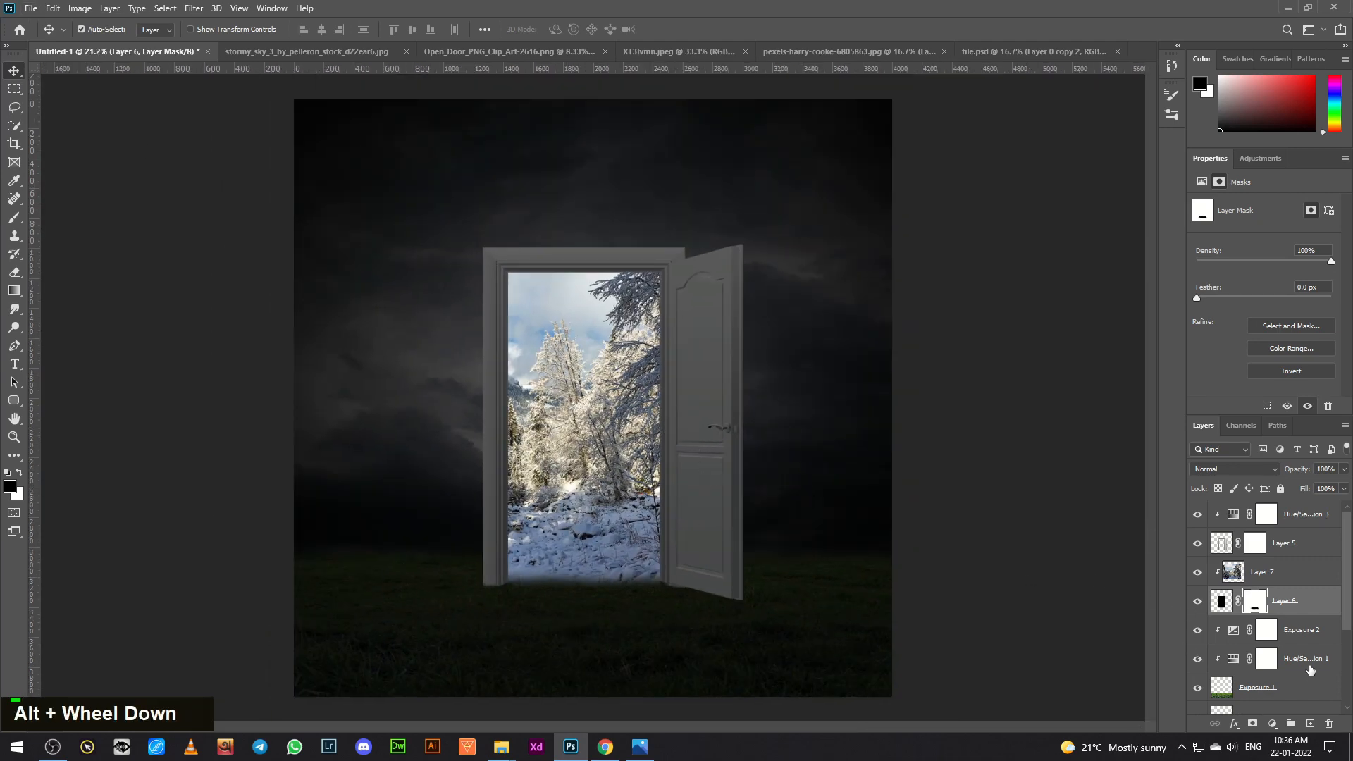
Step: Compare the grass with and without the Hue/Saturation 1 adjustment, then select that adjustment's layer mask
{"action": "scroll", "coordinate": [1308, 673], "scroll_direction": "down", "scroll_amount": 1}
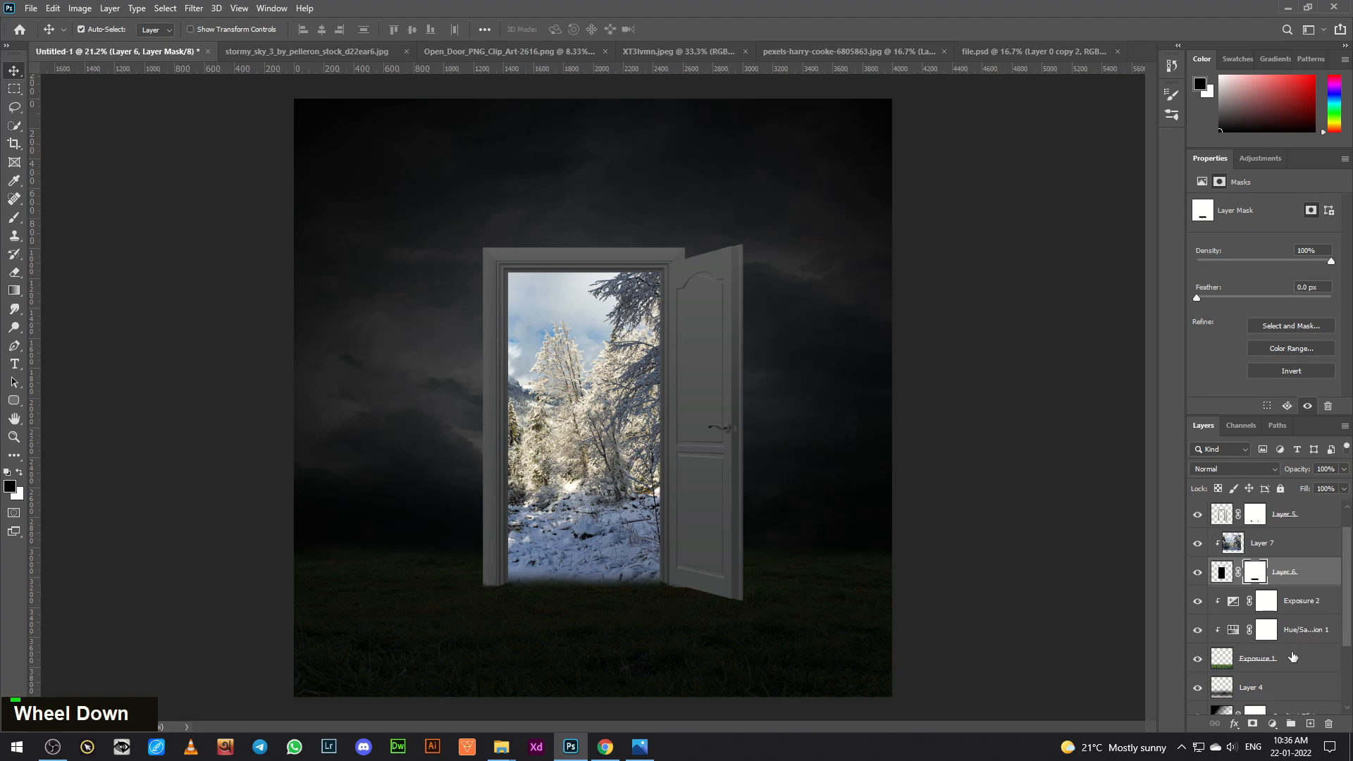
{"action": "left_click", "coordinate": [1192, 632]}
{"action": "left_click", "coordinate": [1197, 629]}
{"action": "left_click", "coordinate": [1266, 629]}
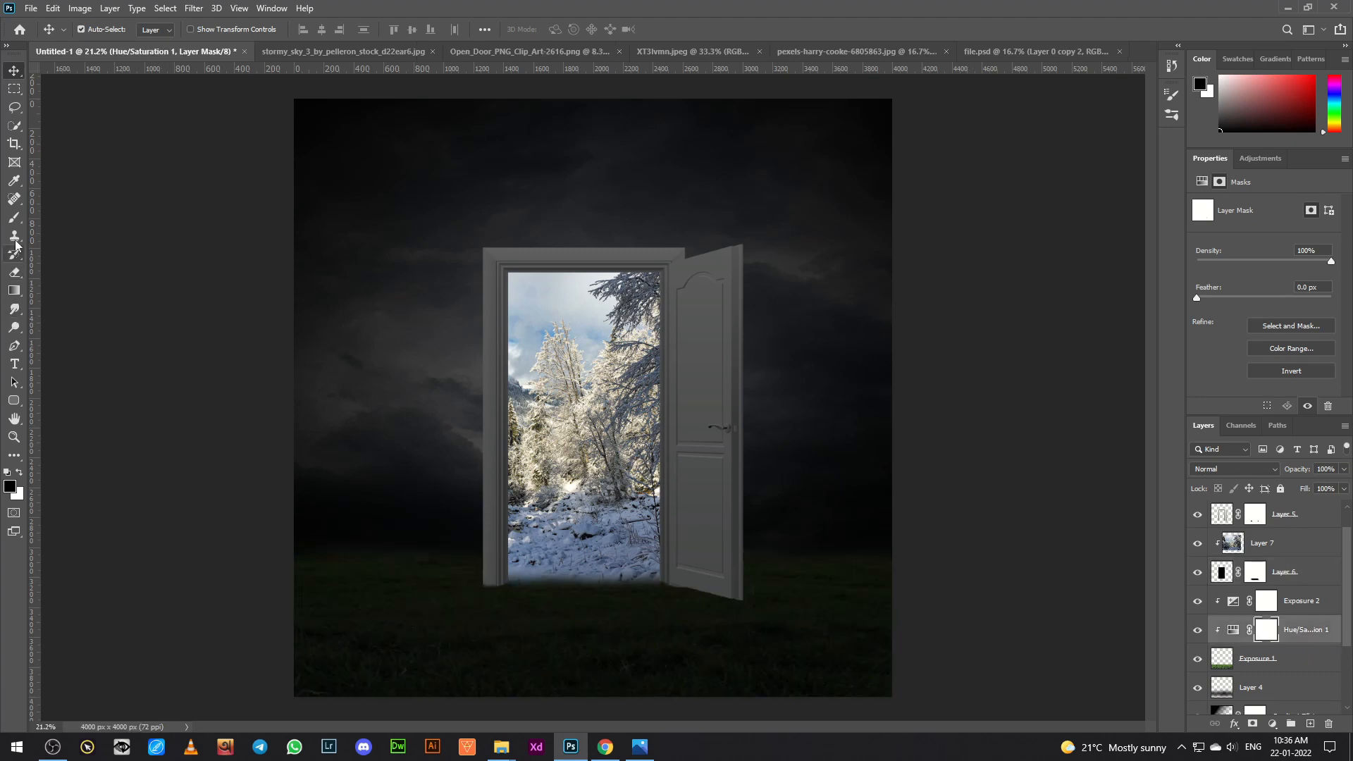
Step: Start a Pen path at the doorway's lower-left corner and run it diagonally across the grass to beyond the canvas's left edge
{"action": "left_click", "coordinate": [14, 346]}
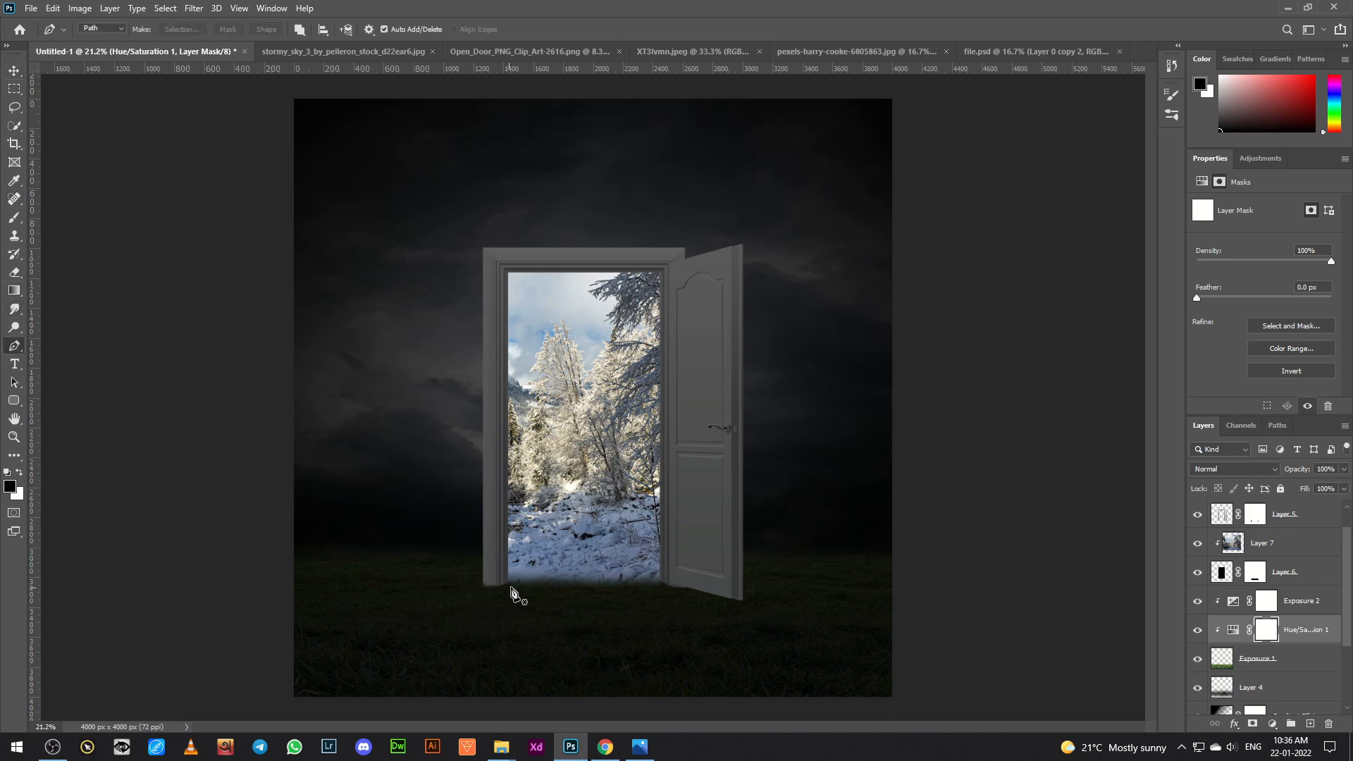
{"action": "left_click", "coordinate": [509, 577]}
{"action": "left_click", "coordinate": [224, 638]}
{"action": "left_click_drag", "start_coordinate": [223, 639], "coordinate": [227, 669]}
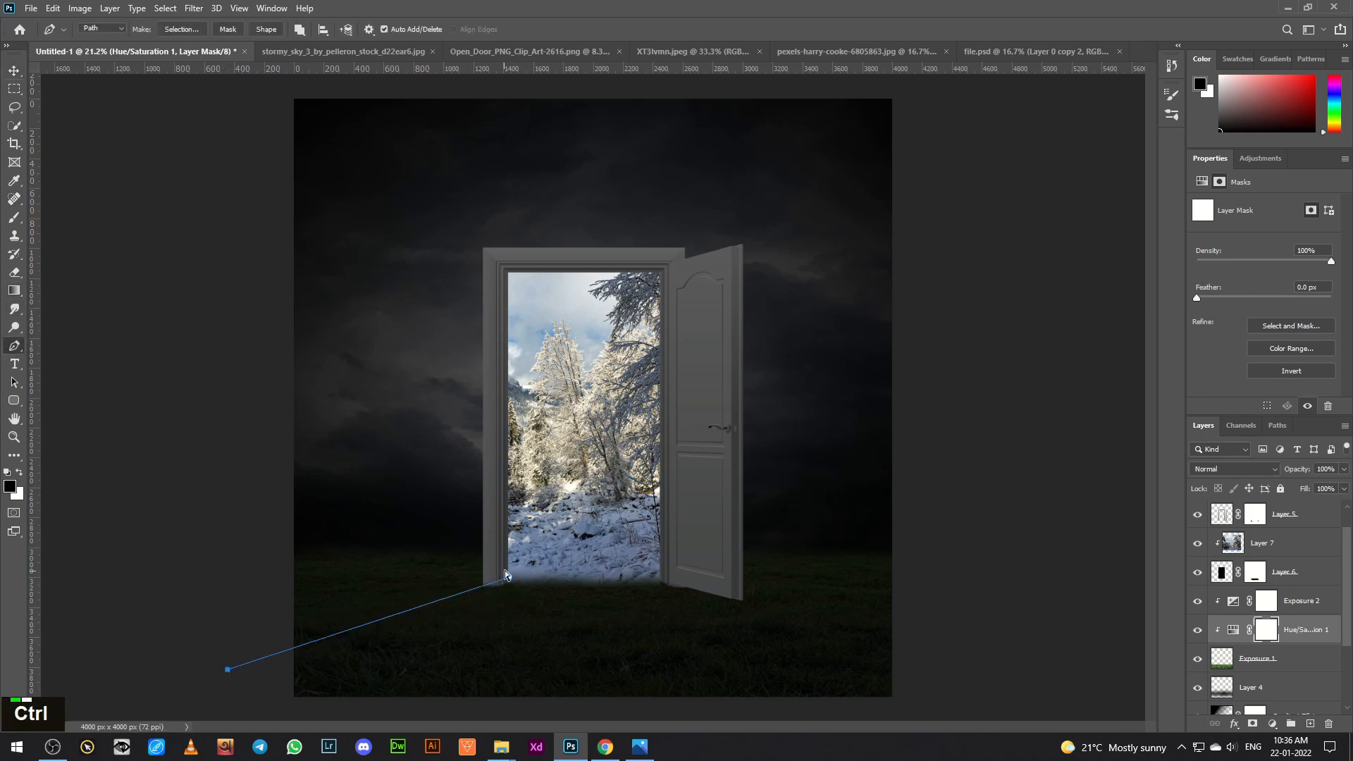
{"action": "left_click", "coordinate": [512, 580], "text": "ctrl"}
{"action": "right_click", "coordinate": [511, 581], "text": "ctrl"}
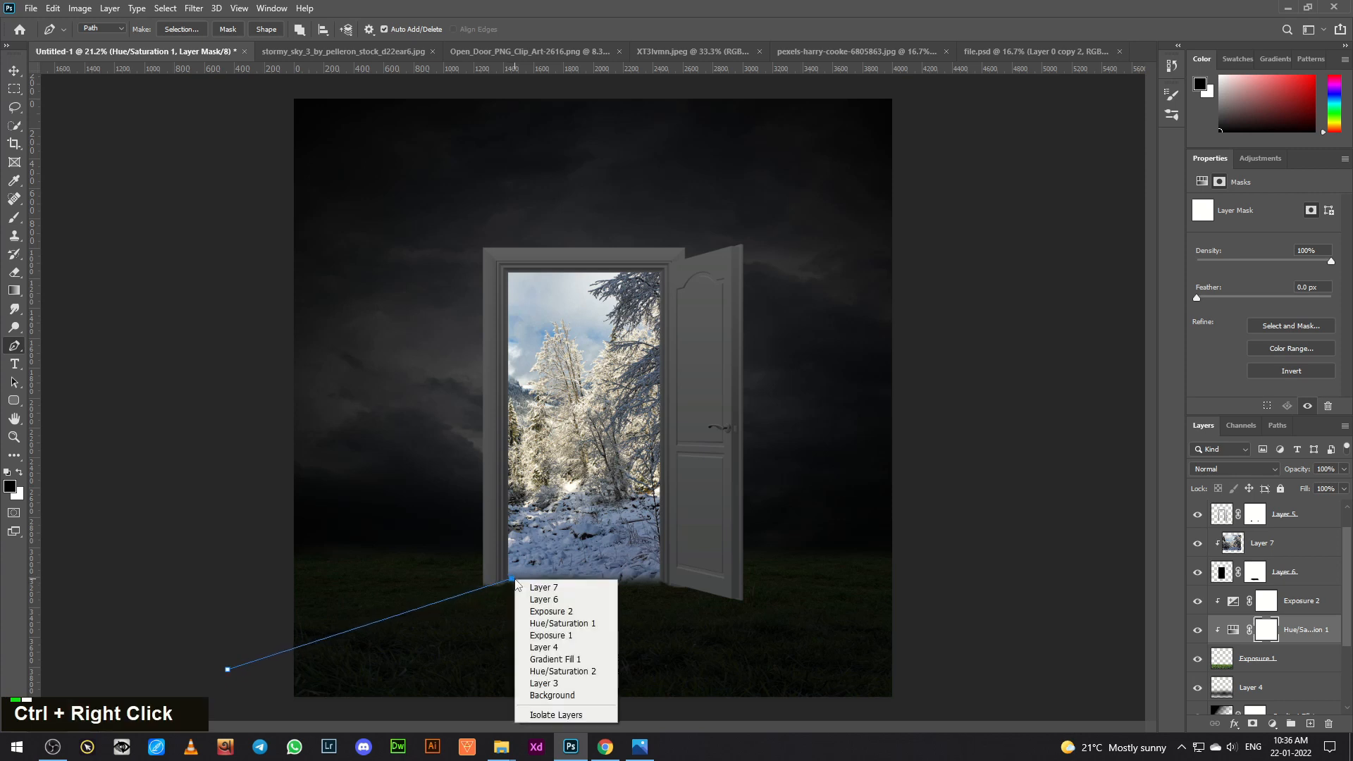
{"action": "left_click", "coordinate": [511, 581], "text": "ctrl"}
{"action": "left_click_drag", "start_coordinate": [510, 579], "coordinate": [512, 580]}
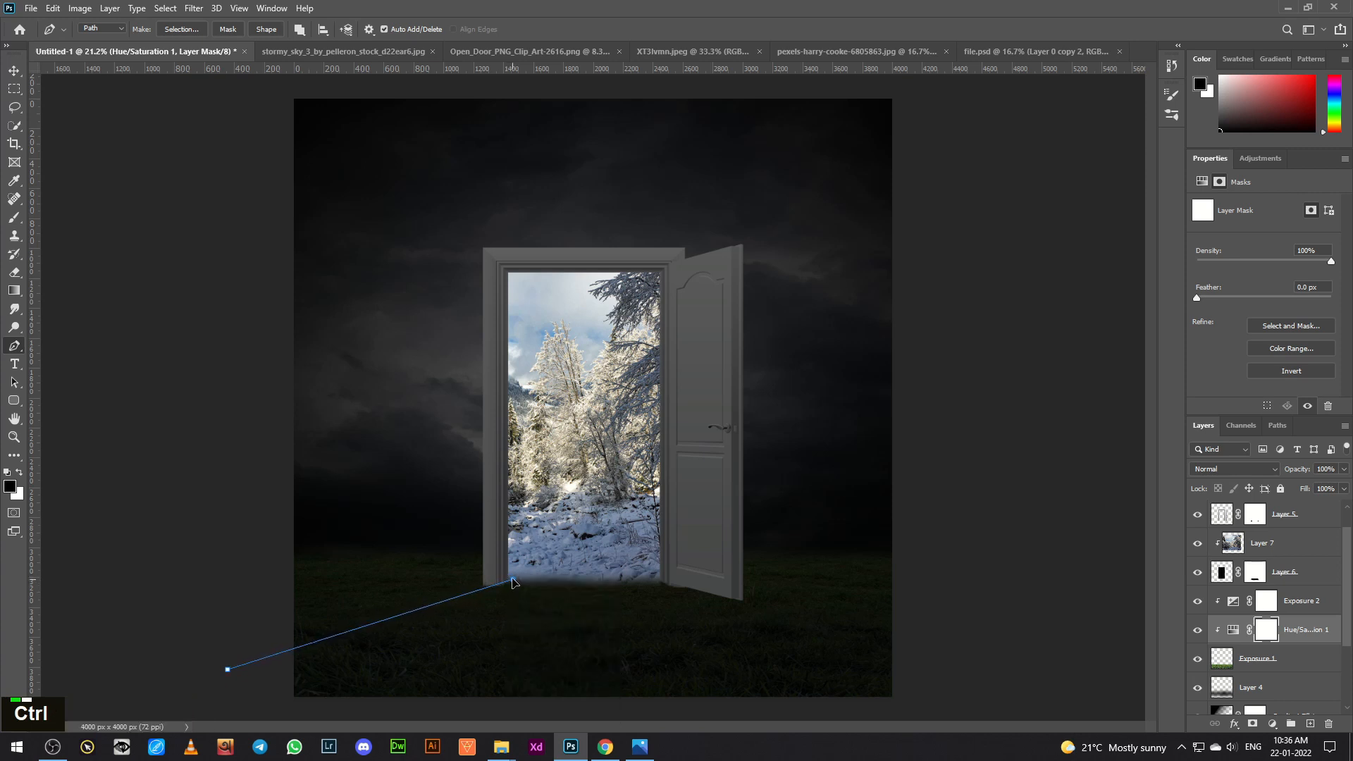
{"action": "left_click_drag", "start_coordinate": [224, 670], "coordinate": [223, 693]}
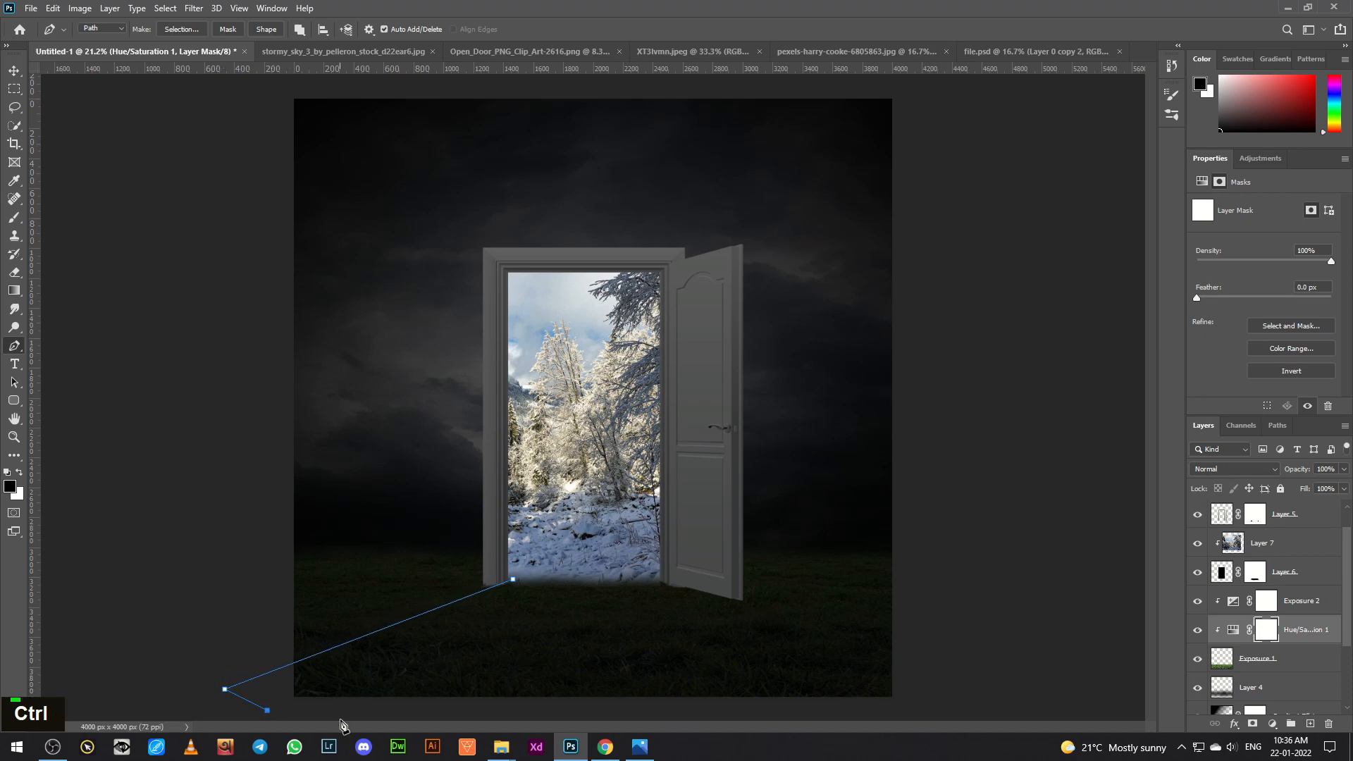
{"action": "key", "text": "space"}
{"action": "key", "text": "ctrl+minus"}
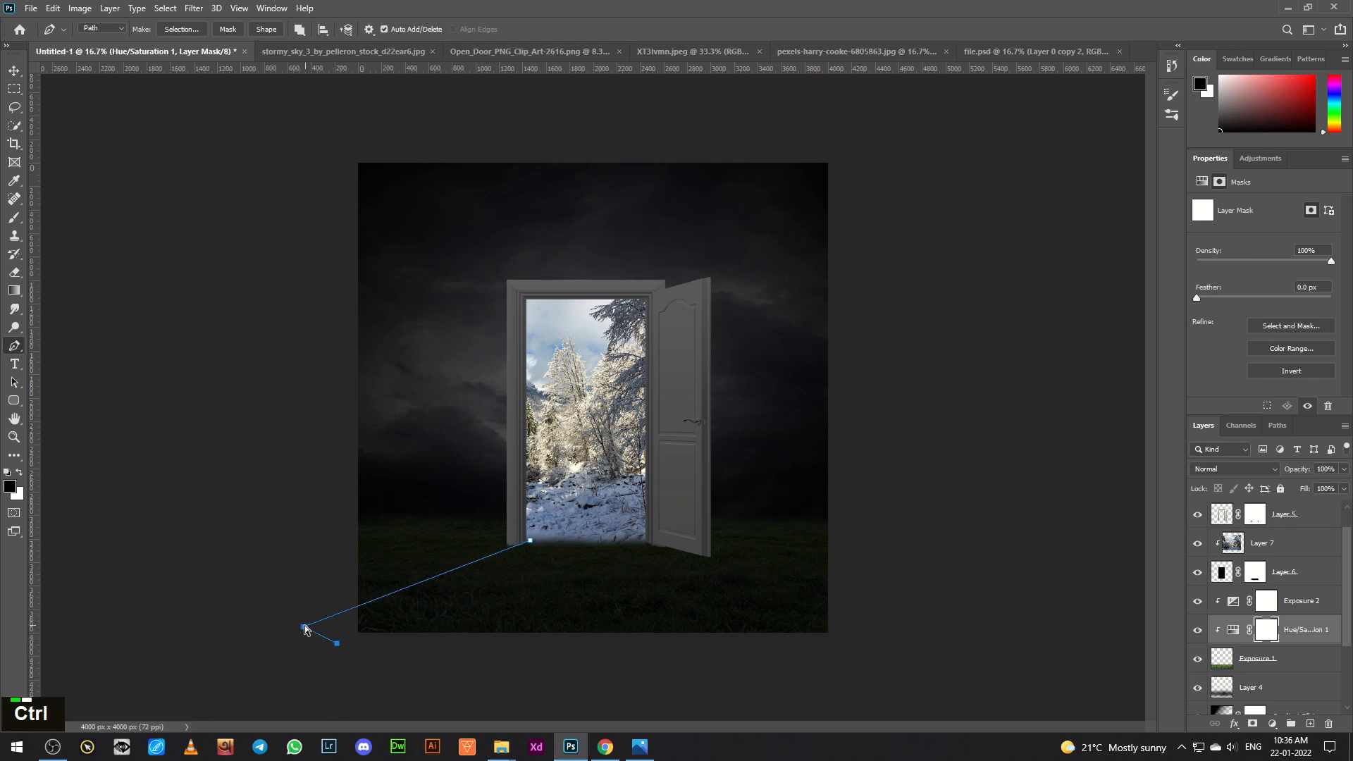
{"action": "left_click_drag", "start_coordinate": [303, 627], "coordinate": [296, 614]}
Step: Continue the pen path below the canvas and around to a point beyond its lower-right corner
{"action": "left_click", "coordinate": [369, 685]}
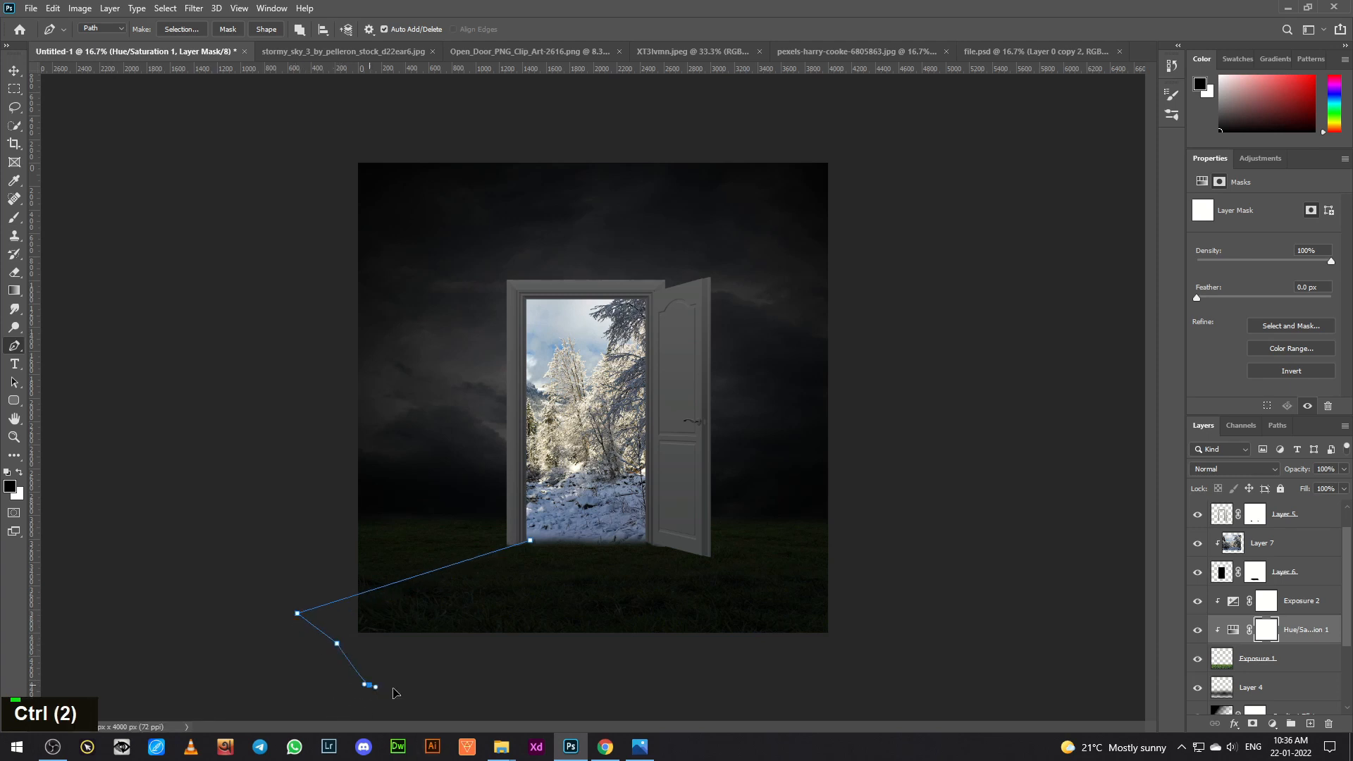
{"action": "left_click", "coordinate": [455, 691]}
{"action": "left_click", "coordinate": [610, 696]}
{"action": "left_click", "coordinate": [732, 695]}
{"action": "left_click", "coordinate": [878, 689]}
{"action": "left_click", "coordinate": [914, 677]}
{"action": "left_click", "coordinate": [891, 641]}
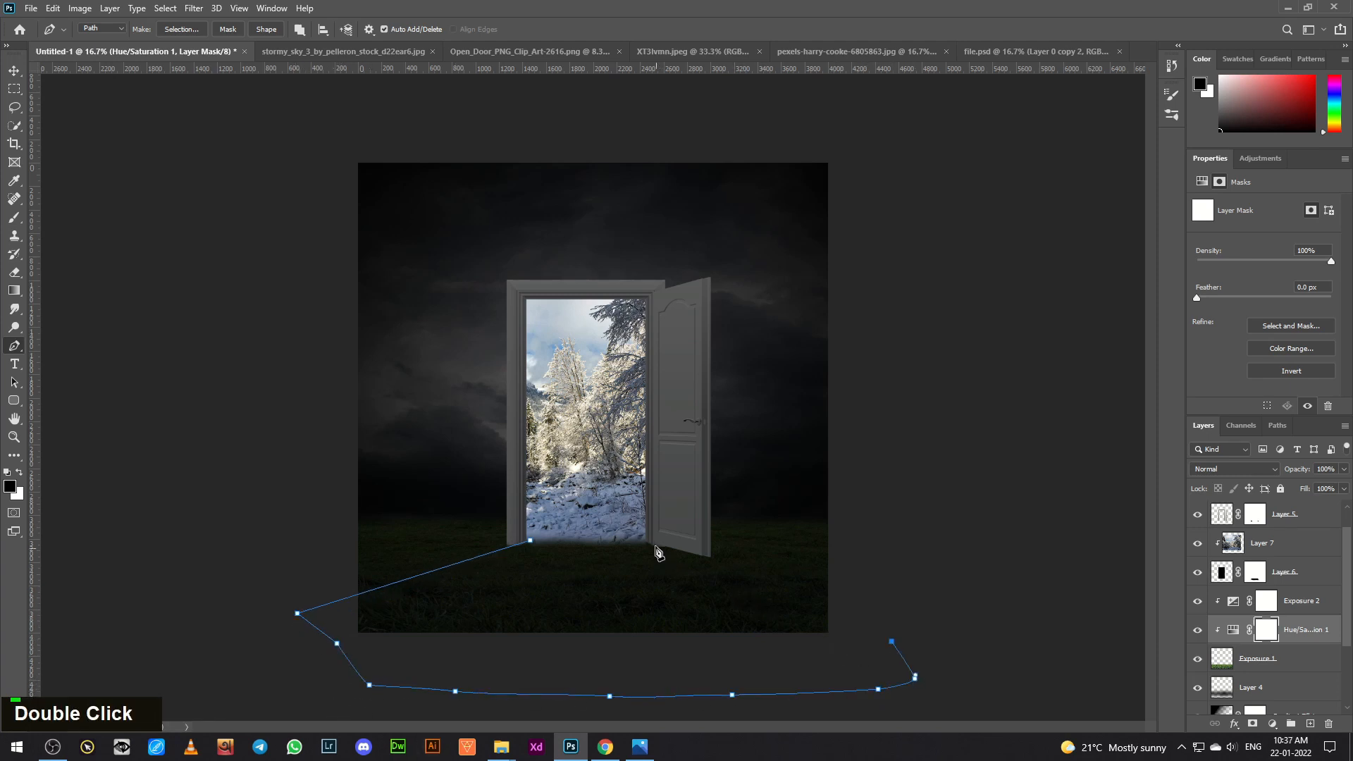
Step: Bring the path back to the doorway's lower-right corner, adjust the right-side anchors and close it at the starting point
{"action": "left_click", "coordinate": [641, 539]}
{"action": "left_click_drag", "start_coordinate": [892, 642], "coordinate": [887, 632]}
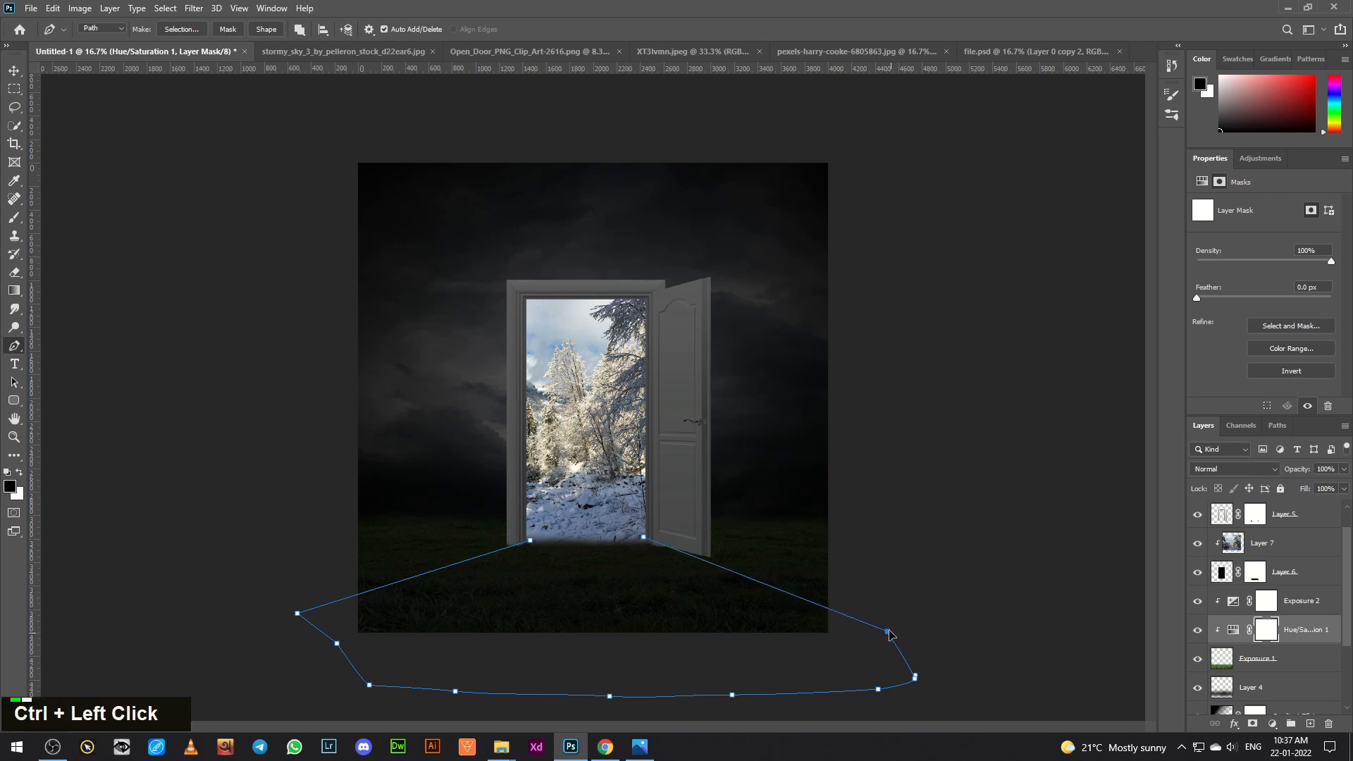
{"action": "left_click", "coordinate": [644, 539], "text": "ctrl"}
{"action": "left_click_drag", "start_coordinate": [643, 545], "coordinate": [642, 545]}
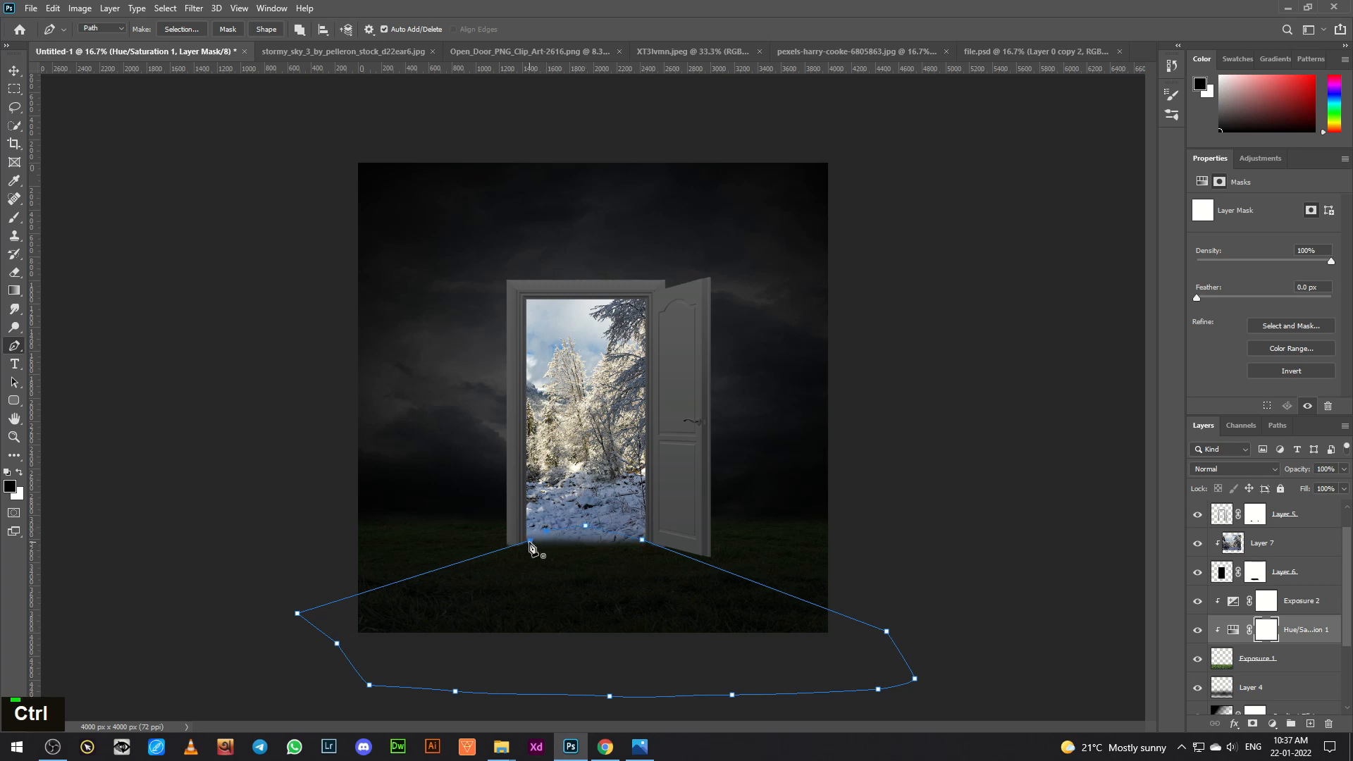
Step: Convert the path to a selection, fill it with black on the Hue/Saturation 1 mask, and deselect
{"action": "key", "text": "ctrl+Return"}
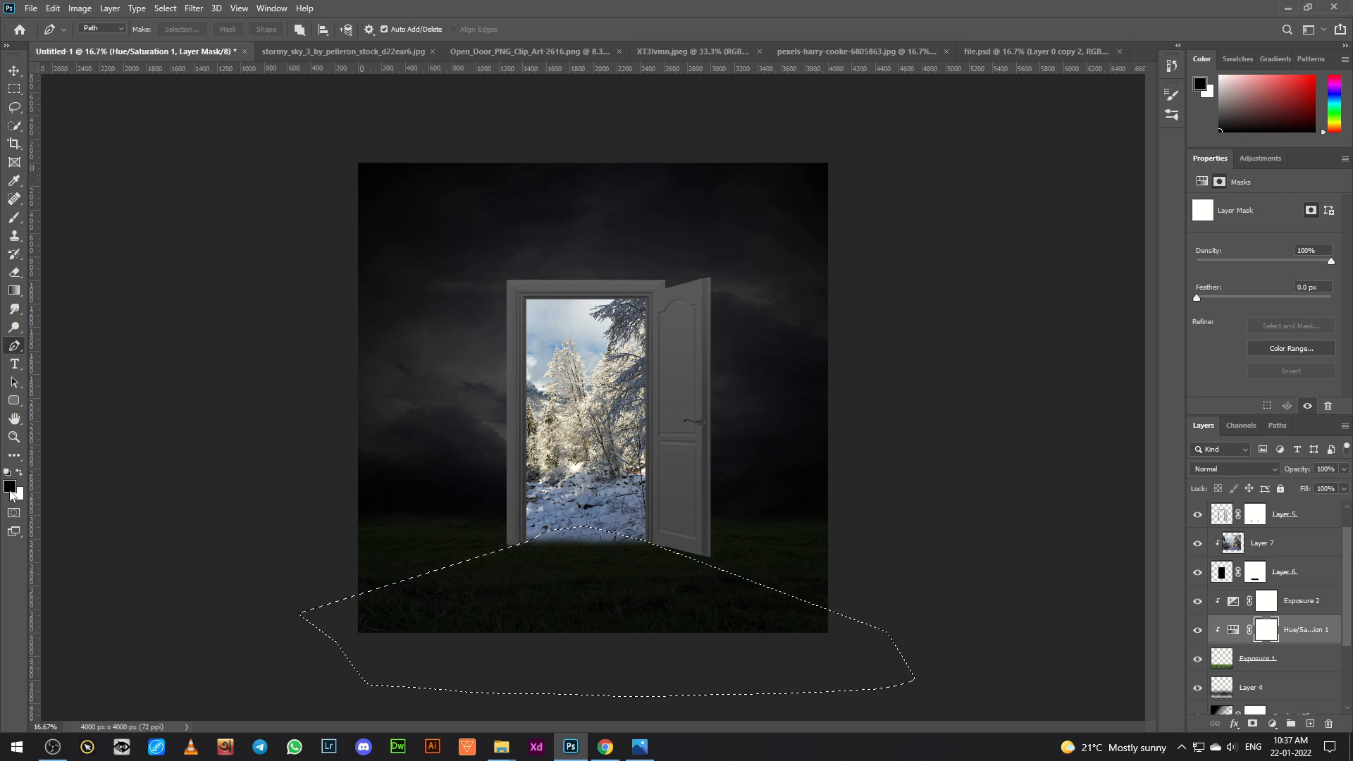
{"action": "key", "text": "alt+BackSpace"}
{"action": "key", "text": "ctrl+d"}
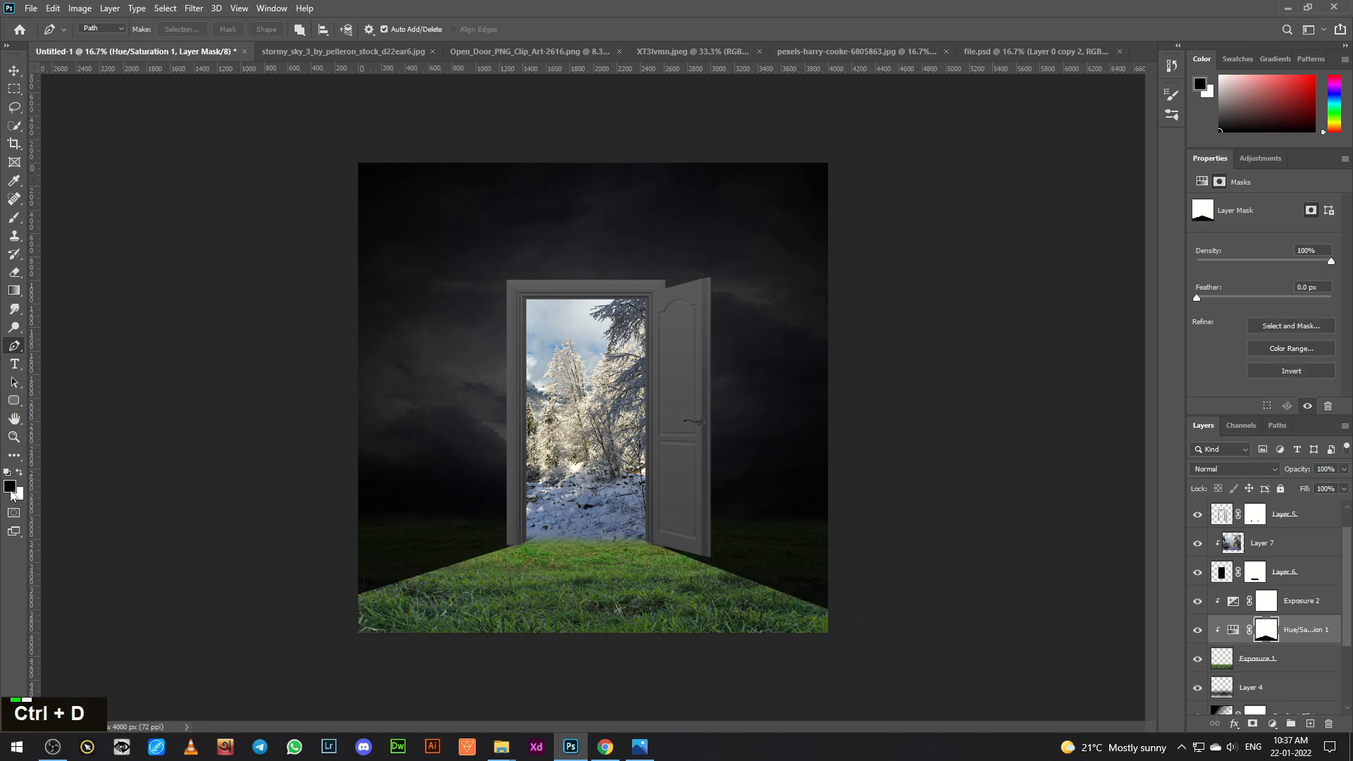
Step: Soften the light path's edges by applying a Gaussian Blur with a 16.6 px radius to the Hue/Saturation 1 mask
{"action": "left_click", "coordinate": [14, 70]}
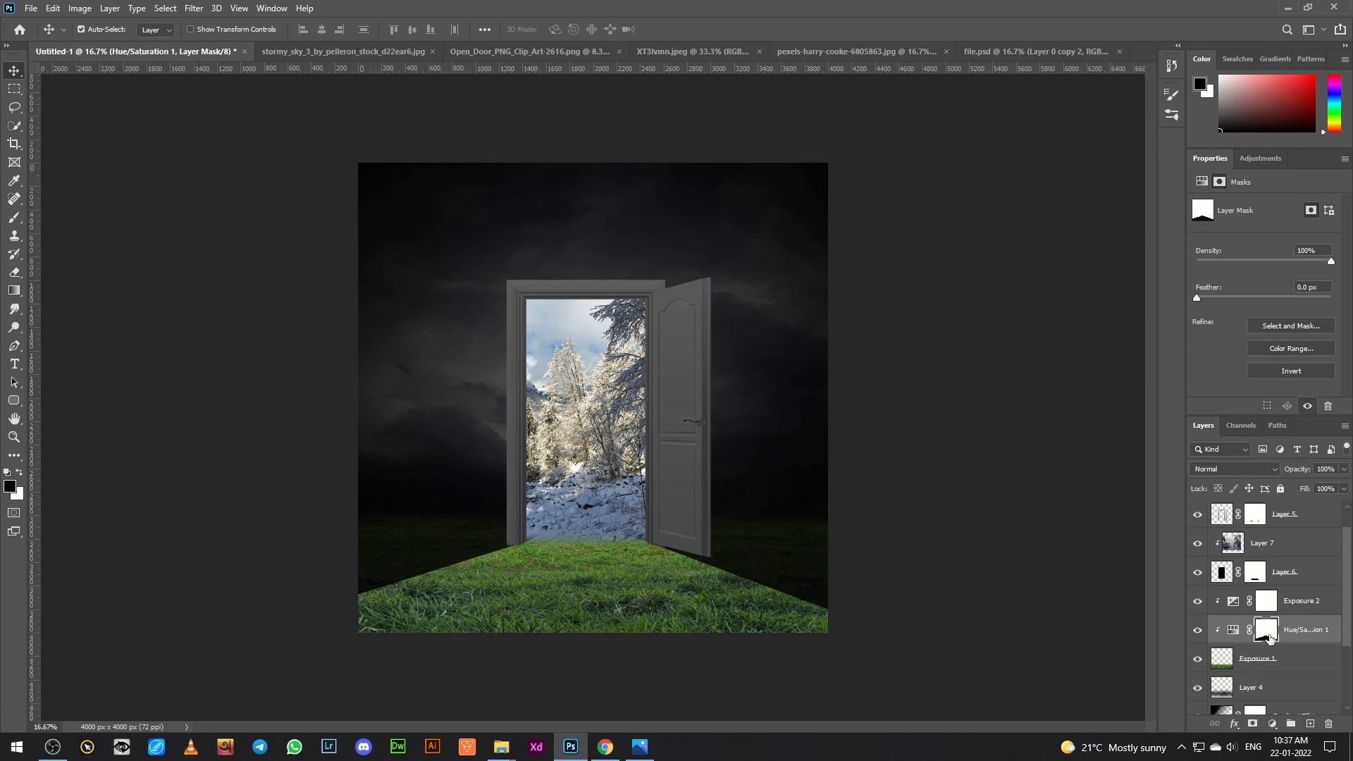
{"action": "left_click", "coordinate": [192, 10]}
{"action": "mouse_move", "coordinate": [219, 164]}
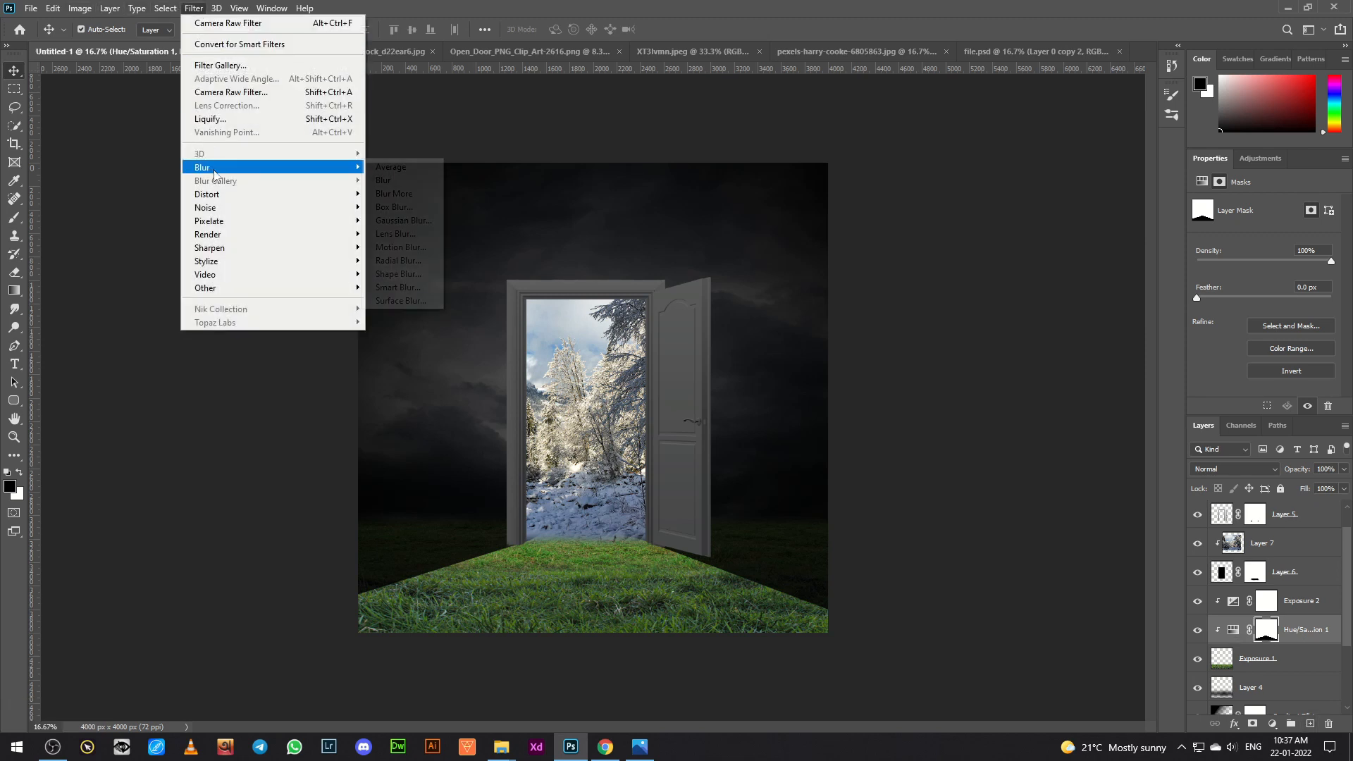
{"action": "left_click", "coordinate": [417, 221]}
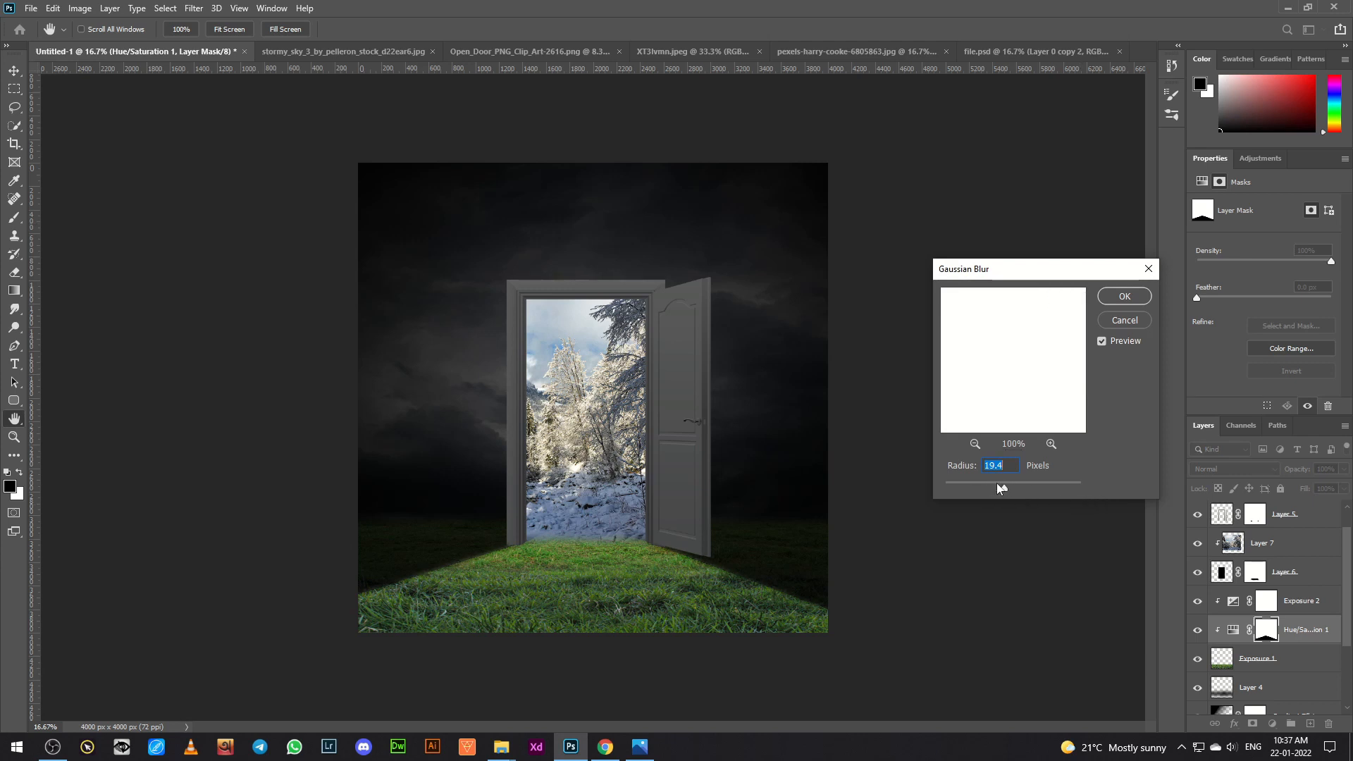
{"action": "left_click_drag", "start_coordinate": [1006, 491], "coordinate": [1002, 492]}
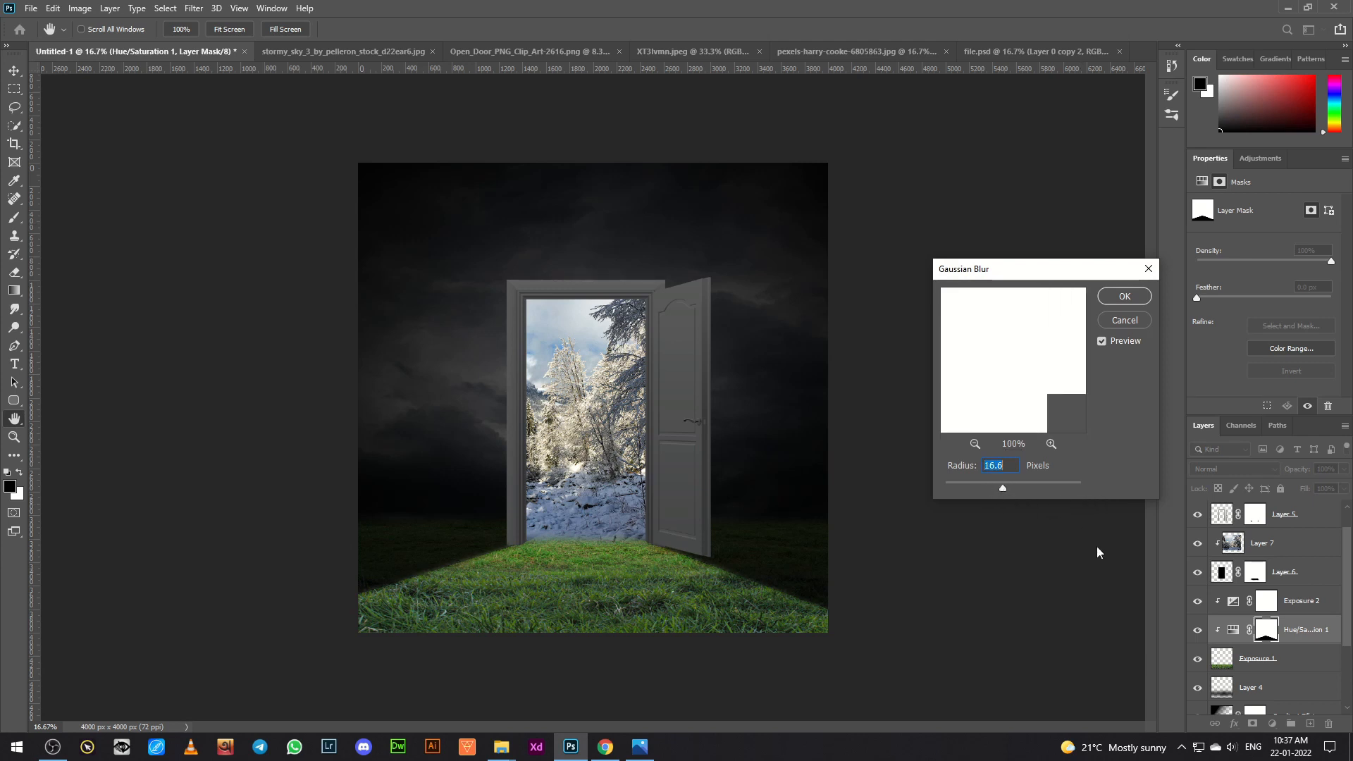
{"action": "left_click", "coordinate": [1128, 299]}
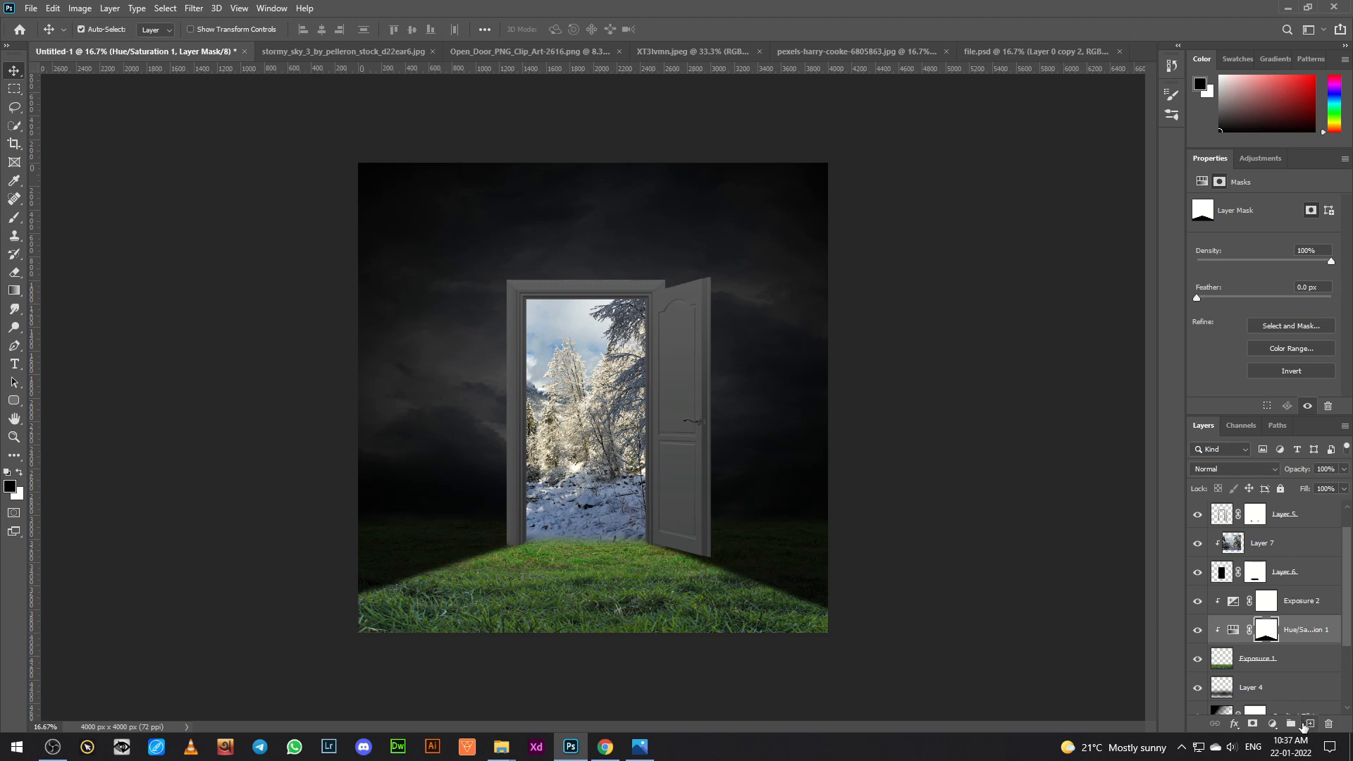
Step: Add a Brightness/Contrast adjustment above Hue/Saturation 1 with brightness -15 and contrast 48
{"action": "left_click", "coordinate": [1271, 724]}
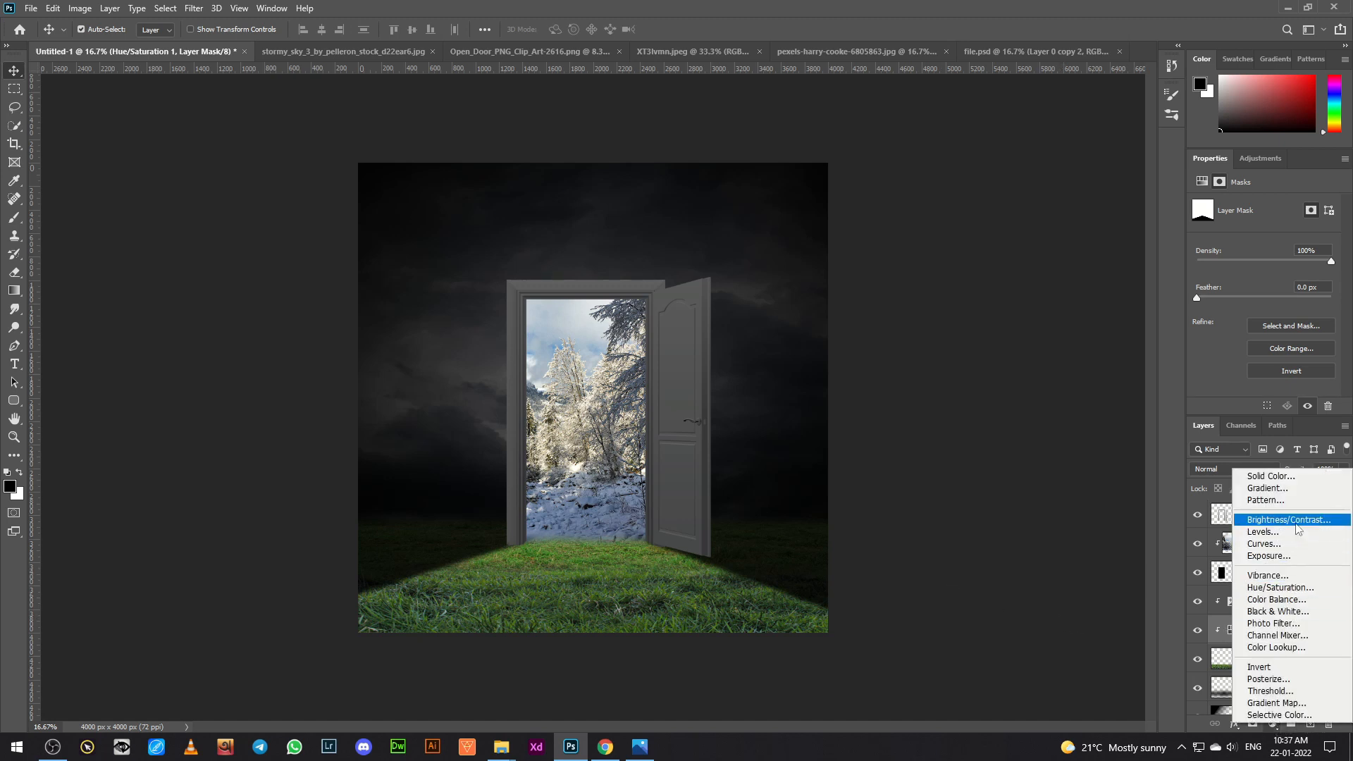
{"action": "left_click", "coordinate": [1295, 522]}
{"action": "mouse_move", "coordinate": [1265, 270]}
{"action": "left_mouse_down"}
{"action": "mouse_move", "coordinate": [1294, 275]}
{"action": "mouse_move", "coordinate": [1259, 246]}
{"action": "left_mouse_up"}
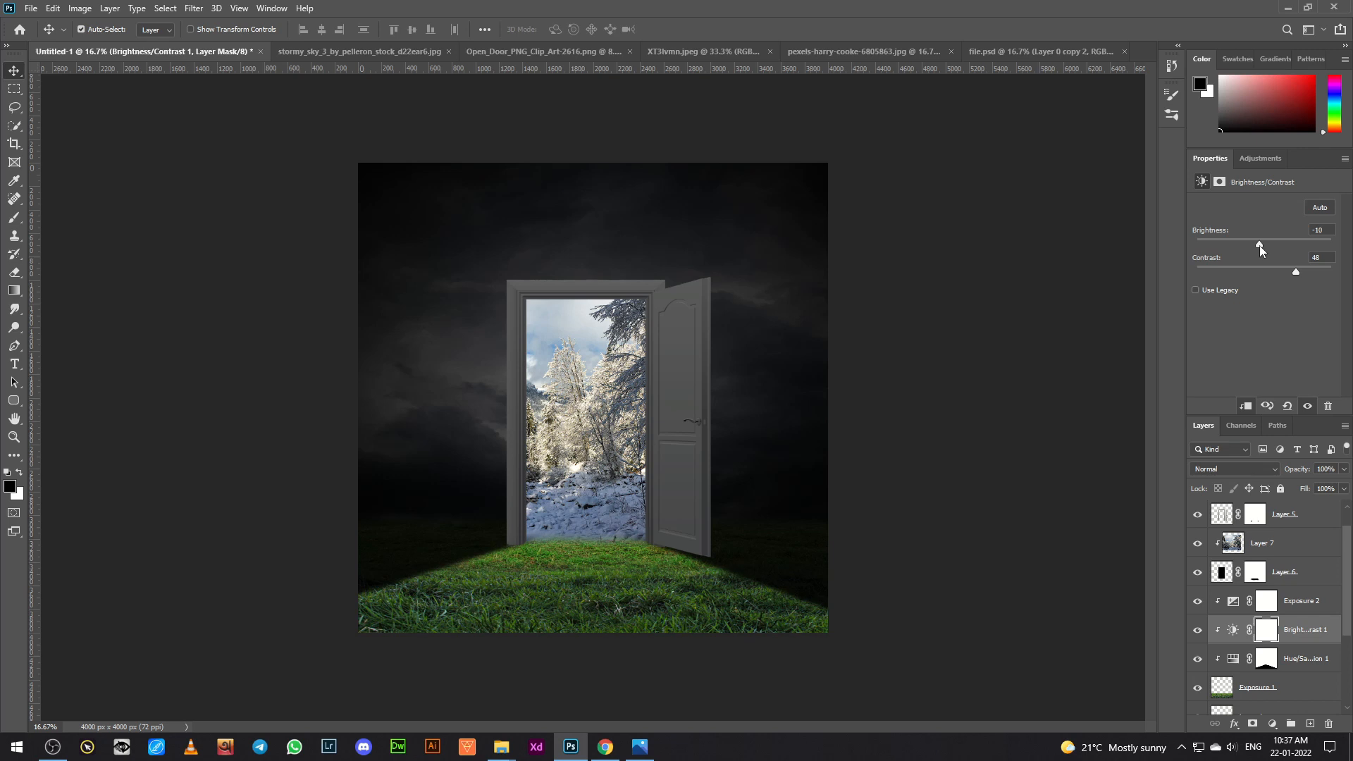
{"action": "left_click_drag", "start_coordinate": [1256, 245], "coordinate": [1271, 245]}
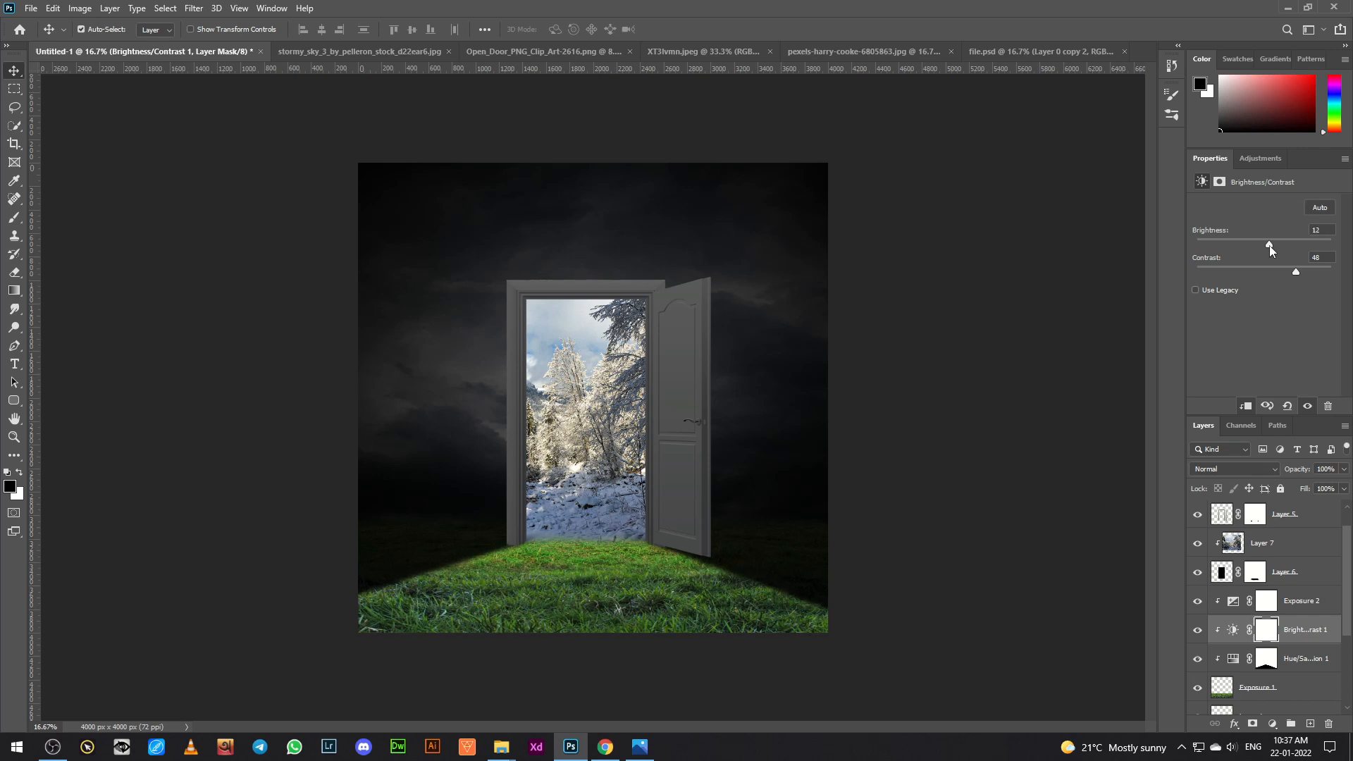
{"action": "left_click_drag", "start_coordinate": [1268, 244], "coordinate": [1257, 247]}
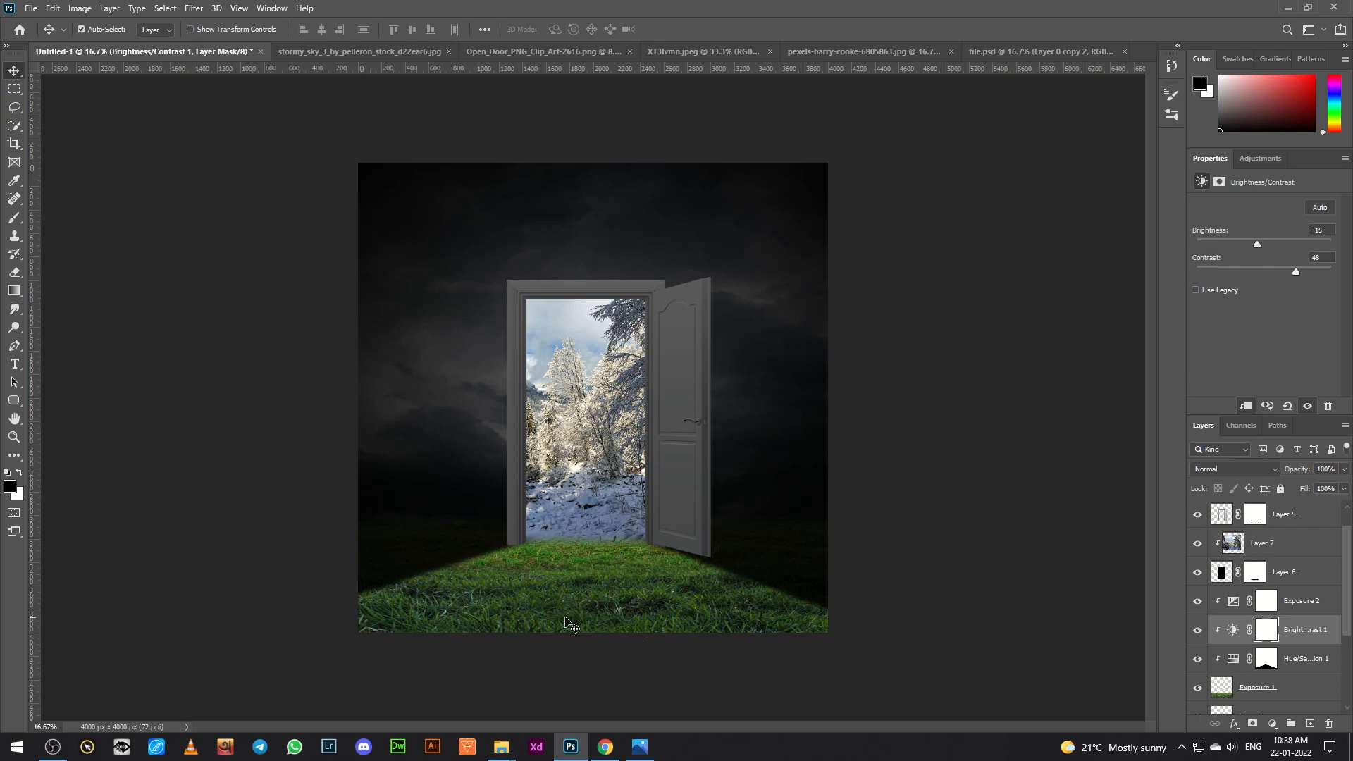
Step: Copy the snowy ground layer from the horse photo document into the composite and move it to the top of the layer stack
{"action": "left_click", "coordinate": [846, 52]}
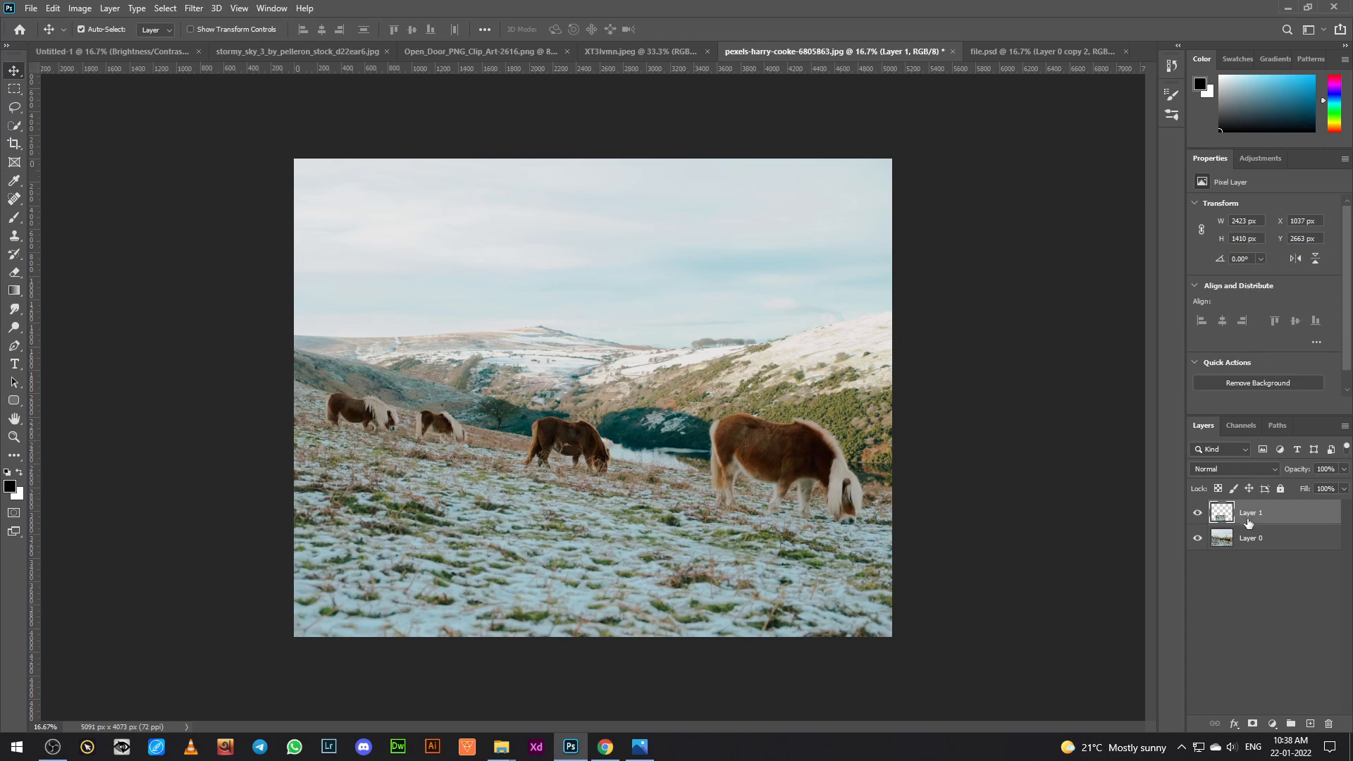
{"action": "left_click_drag", "start_coordinate": [1120, 545], "coordinate": [586, 576]}
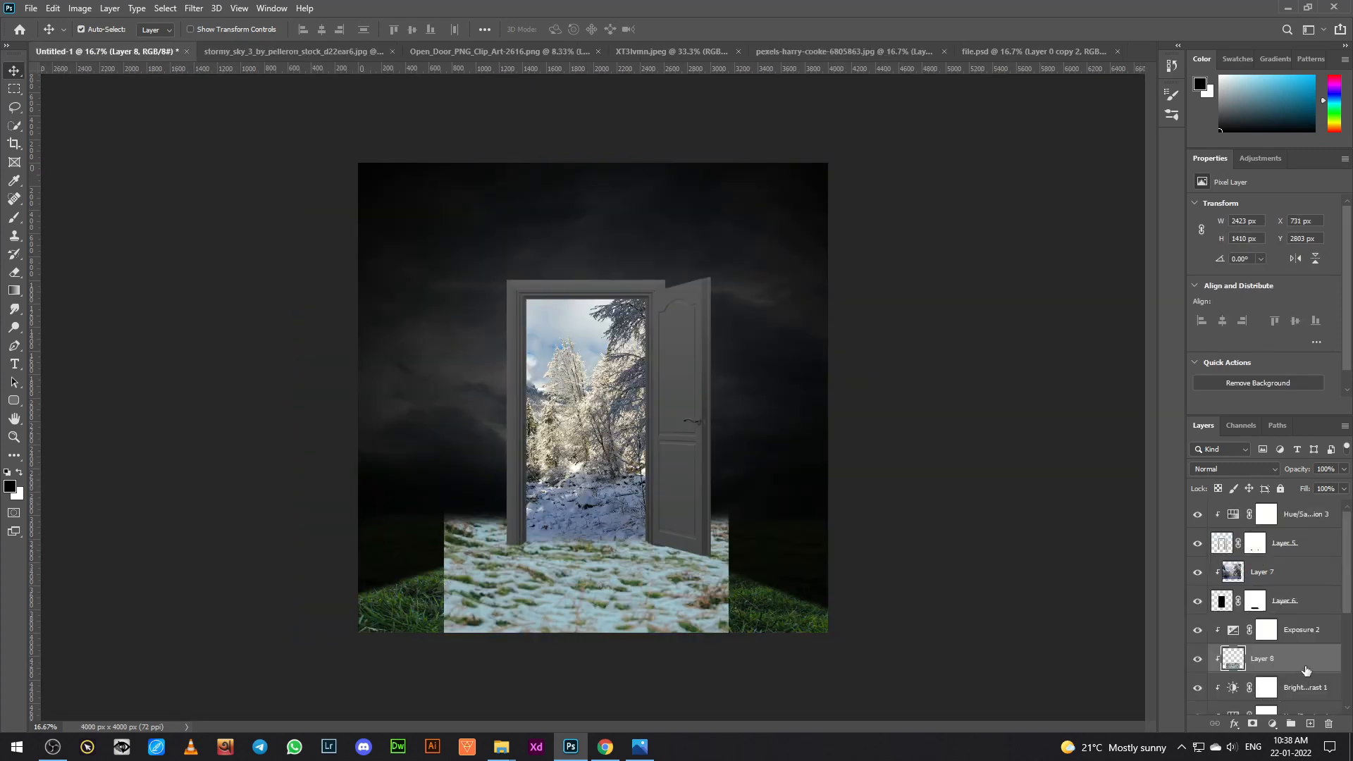
{"action": "left_click_drag", "start_coordinate": [1306, 670], "coordinate": [1318, 512]}
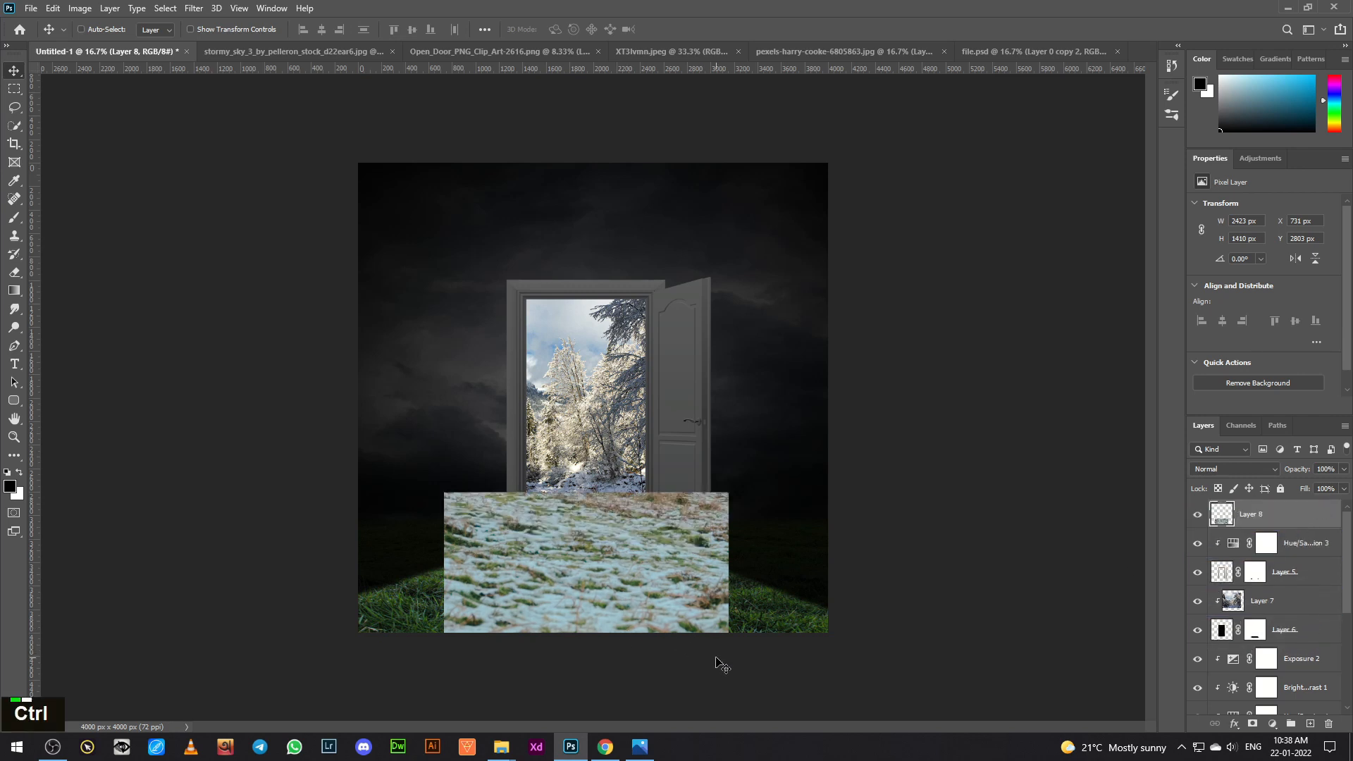
Step: Transform the snowy ground patch to about 1438 × 436 px and place it across the foot of the doorway
{"action": "key", "text": "ctrl+t"}
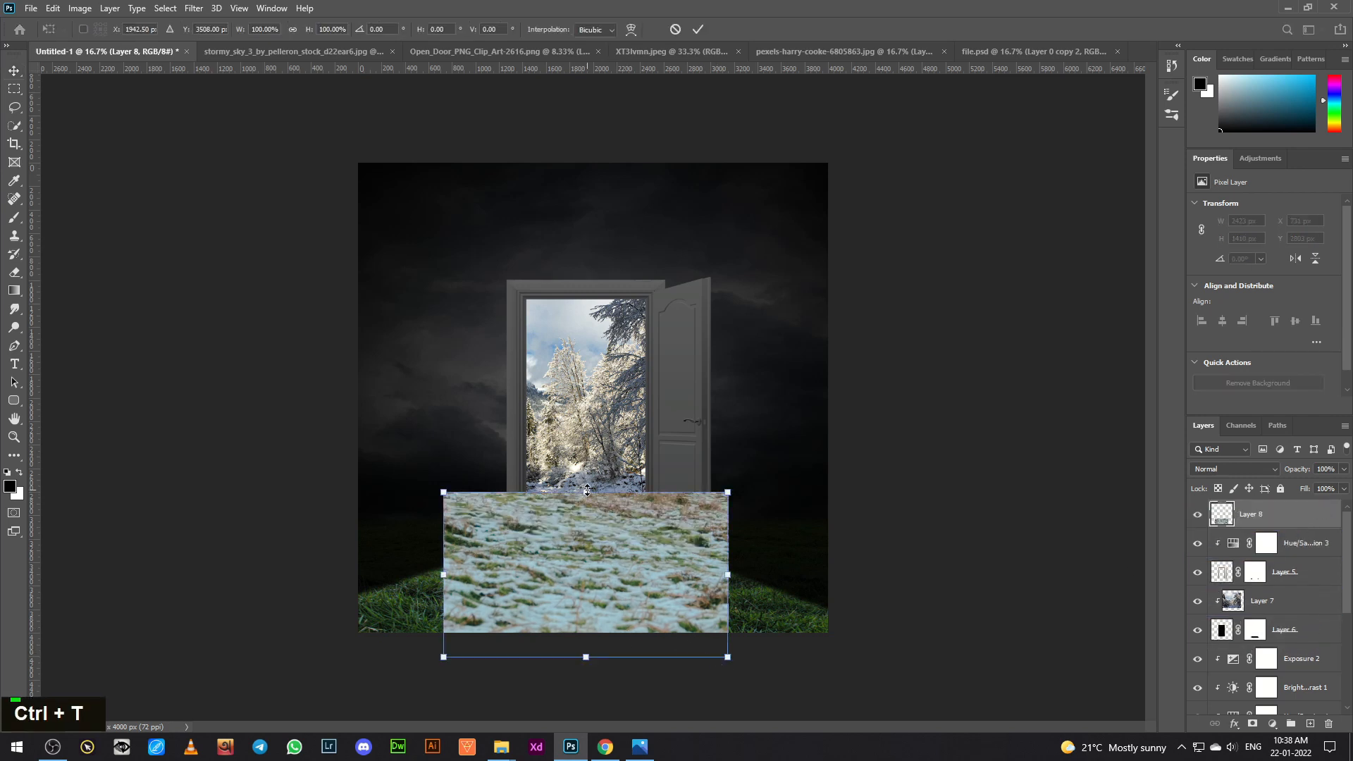
{"action": "left_click_drag", "start_coordinate": [587, 489], "coordinate": [602, 537]}
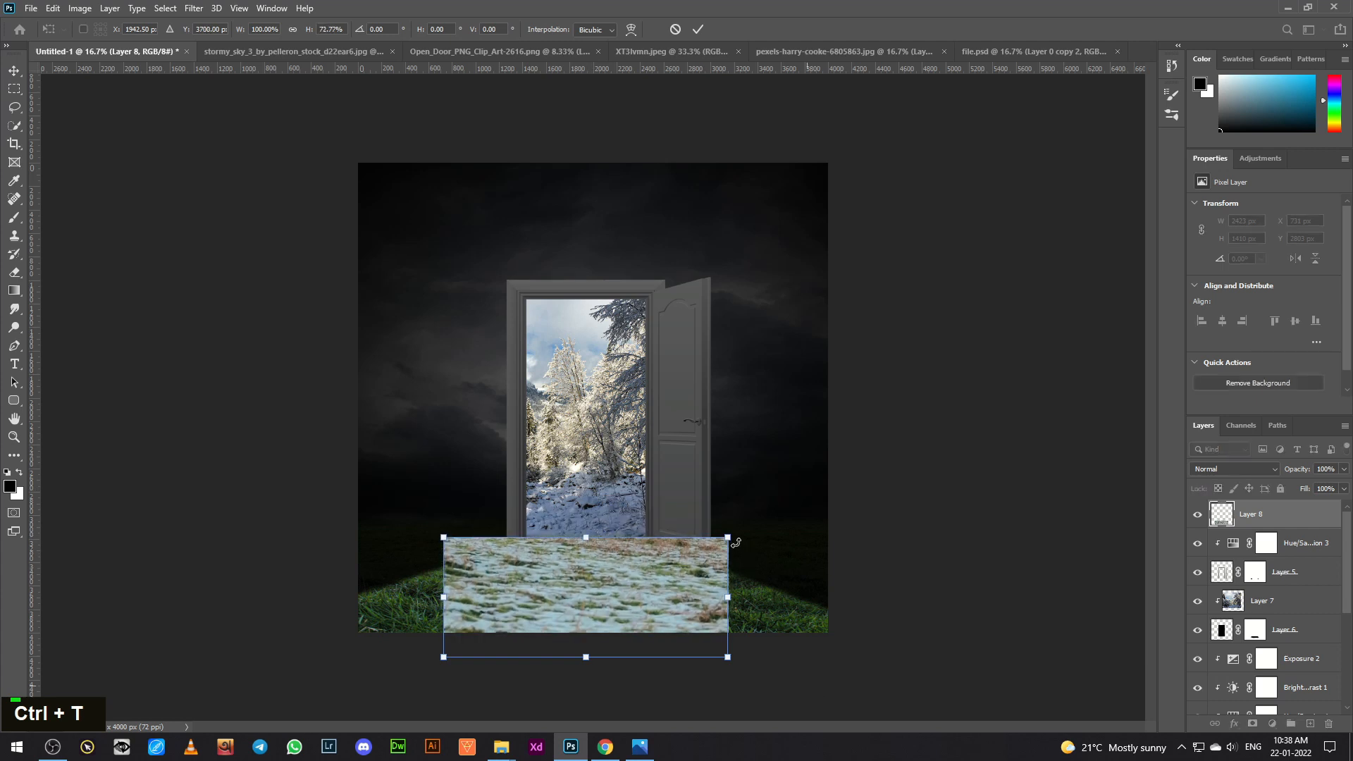
{"action": "left_click_drag", "start_coordinate": [735, 542], "coordinate": [692, 555]}
{"action": "left_click_drag", "start_coordinate": [600, 622], "coordinate": [608, 584]}
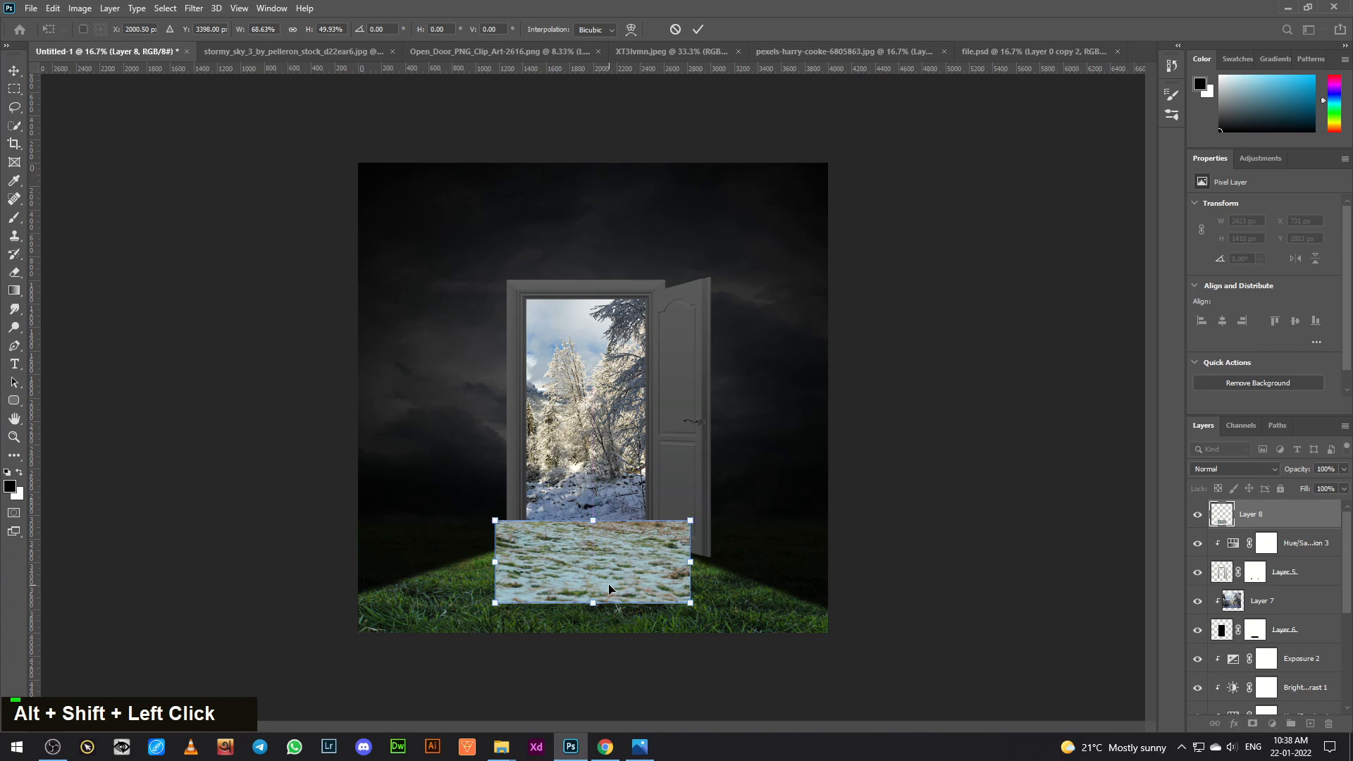
{"action": "left_click_drag", "start_coordinate": [495, 602], "coordinate": [508, 597]}
{"action": "left_click_drag", "start_coordinate": [592, 524], "coordinate": [592, 535]}
{"action": "left_click_drag", "start_coordinate": [632, 569], "coordinate": [631, 565]}
{"action": "key", "text": "Return"}
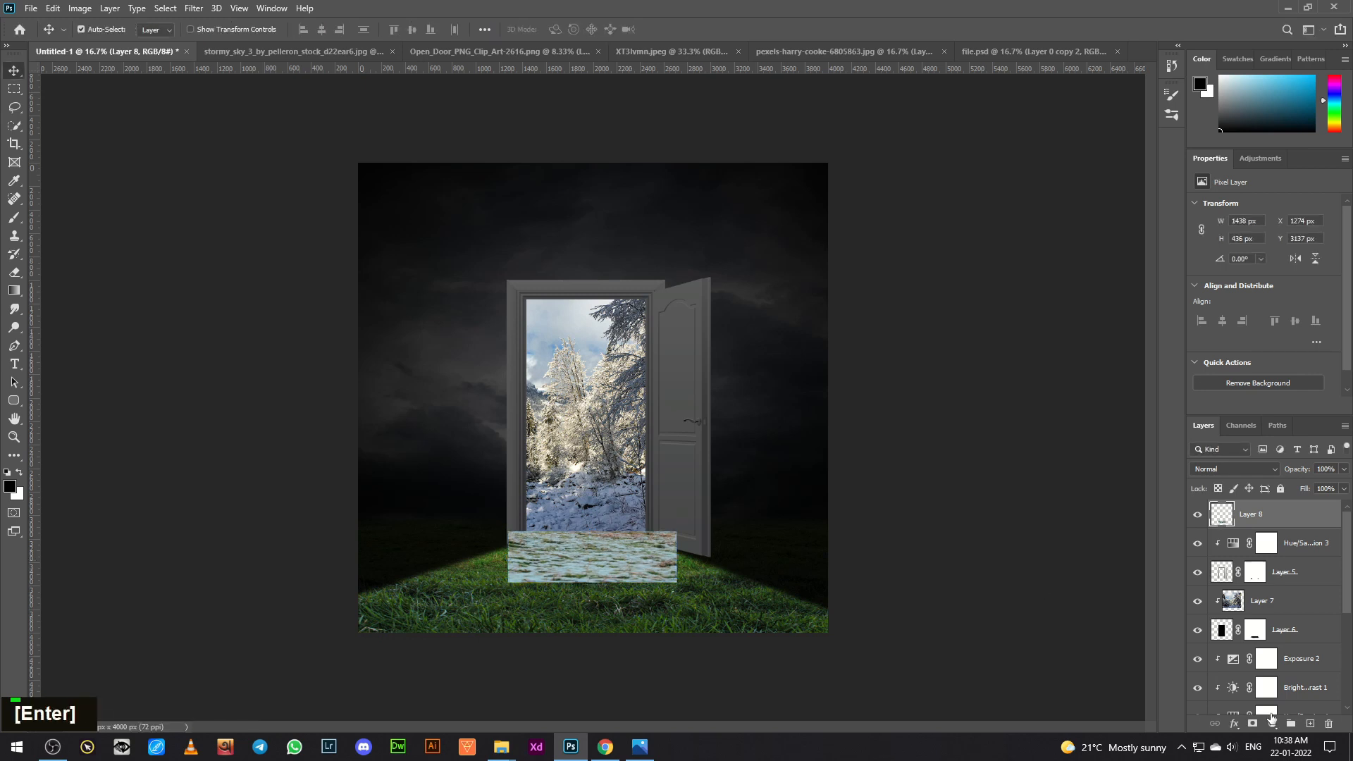
Step: Add a layer mask to the snow patch on Layer 8 and place the layer directly beneath the door's Layer 5
{"action": "left_click", "coordinate": [1251, 725]}
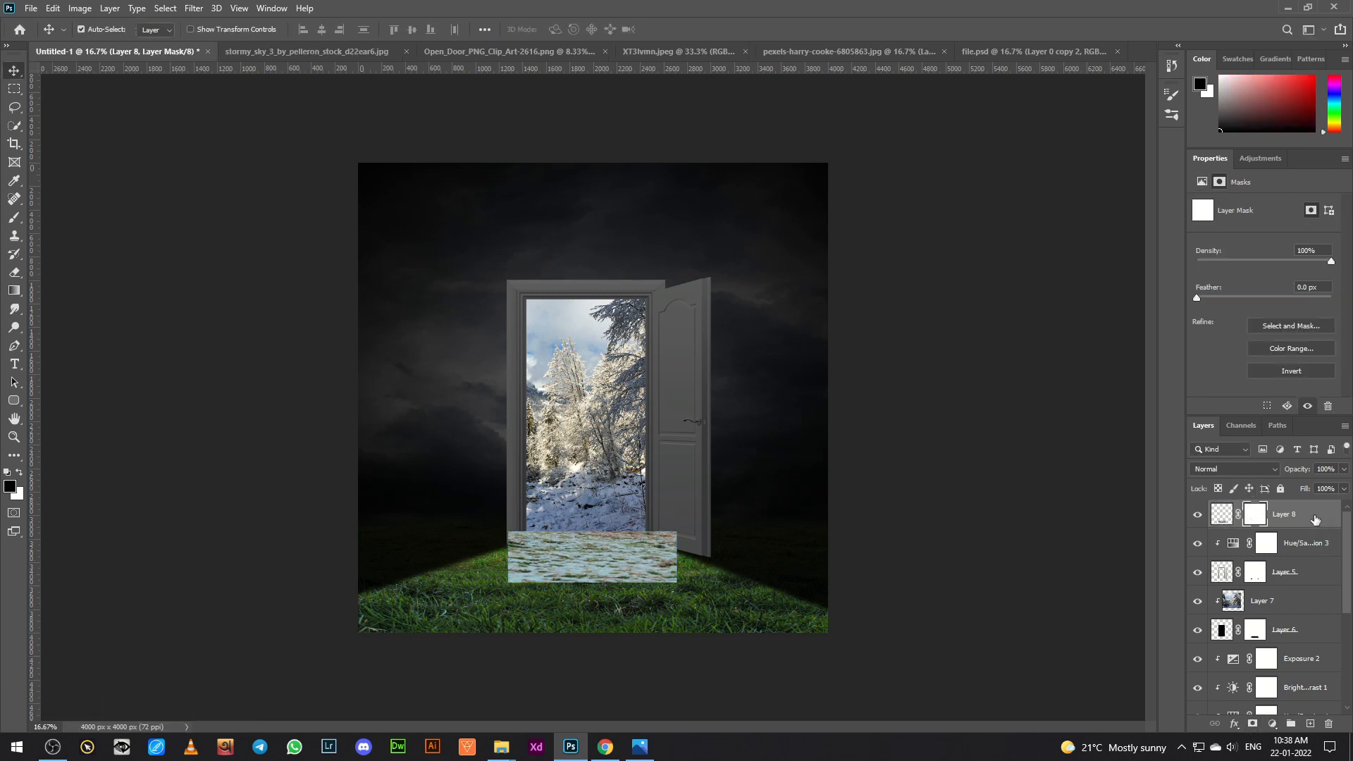
{"action": "left_click_drag", "start_coordinate": [1314, 519], "coordinate": [1324, 583]}
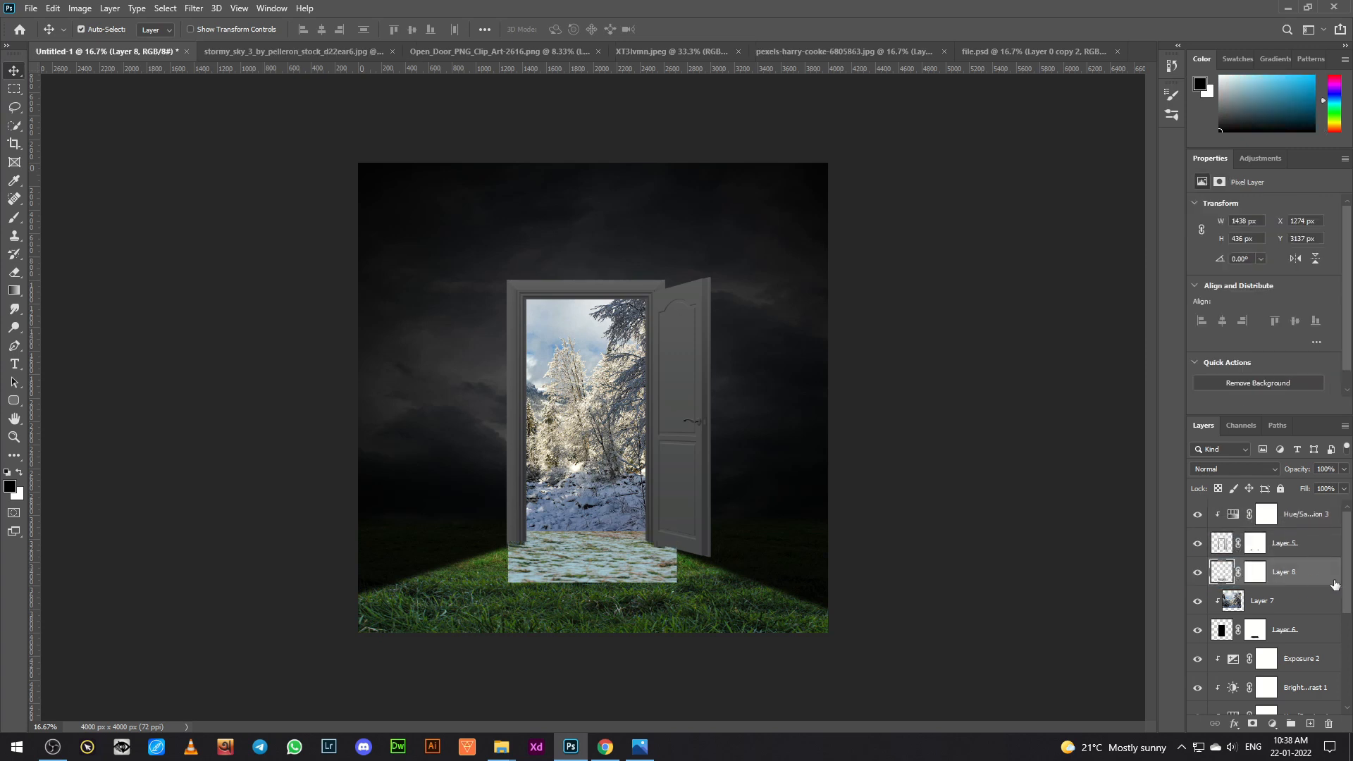
Step: Paint black on the Layer 8 mask with a soft round brush of about 700 px to fade the snow patch into the grass
{"action": "left_click", "coordinate": [1255, 576]}
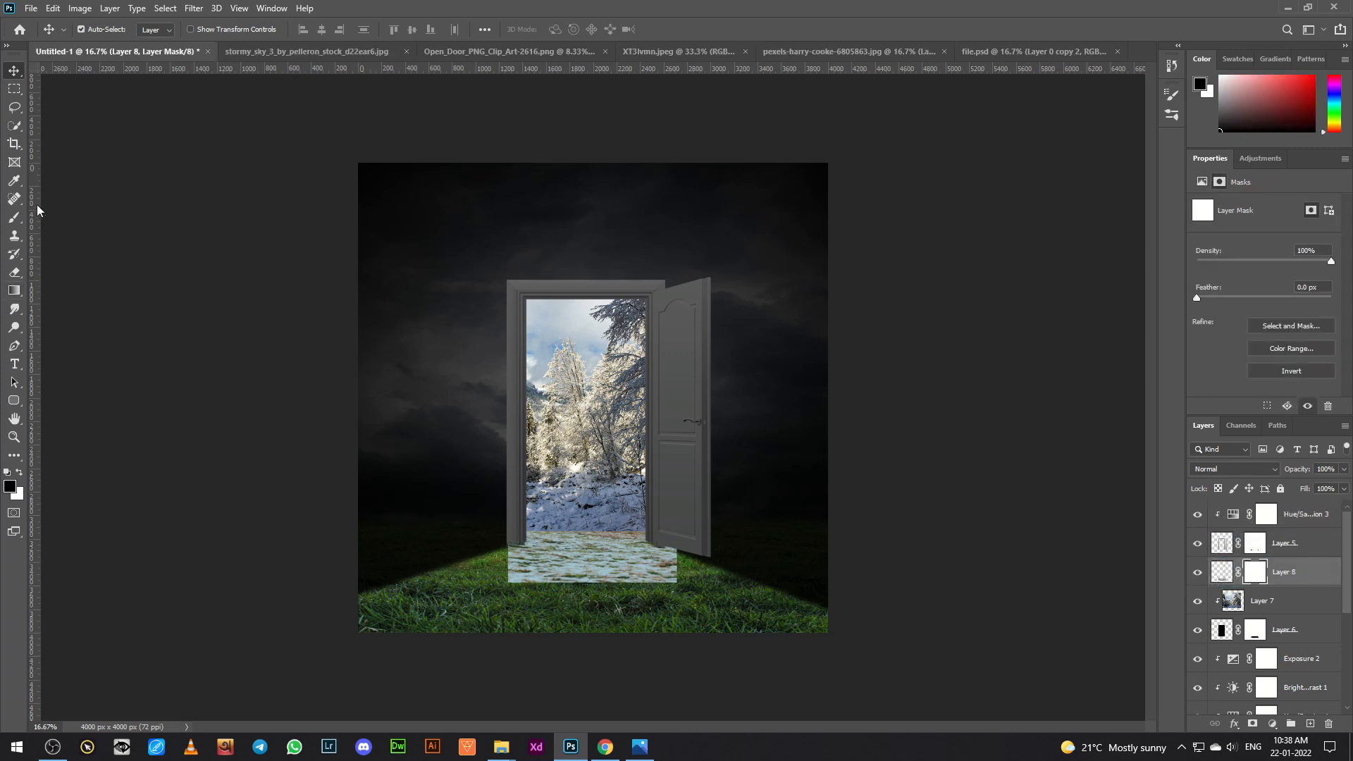
{"action": "left_click", "coordinate": [14, 217]}
{"action": "left_click", "coordinate": [92, 31]}
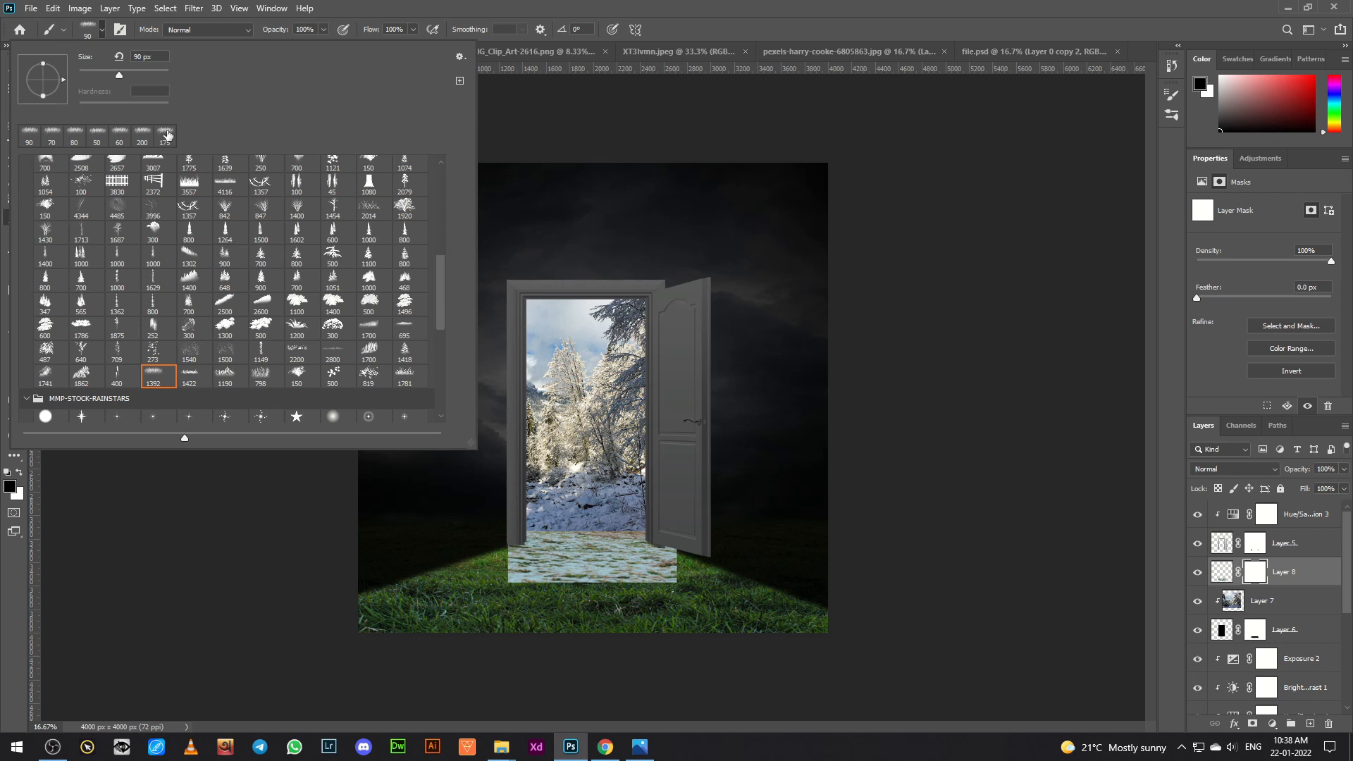
{"action": "left_click_drag", "start_coordinate": [438, 304], "coordinate": [439, 179]}
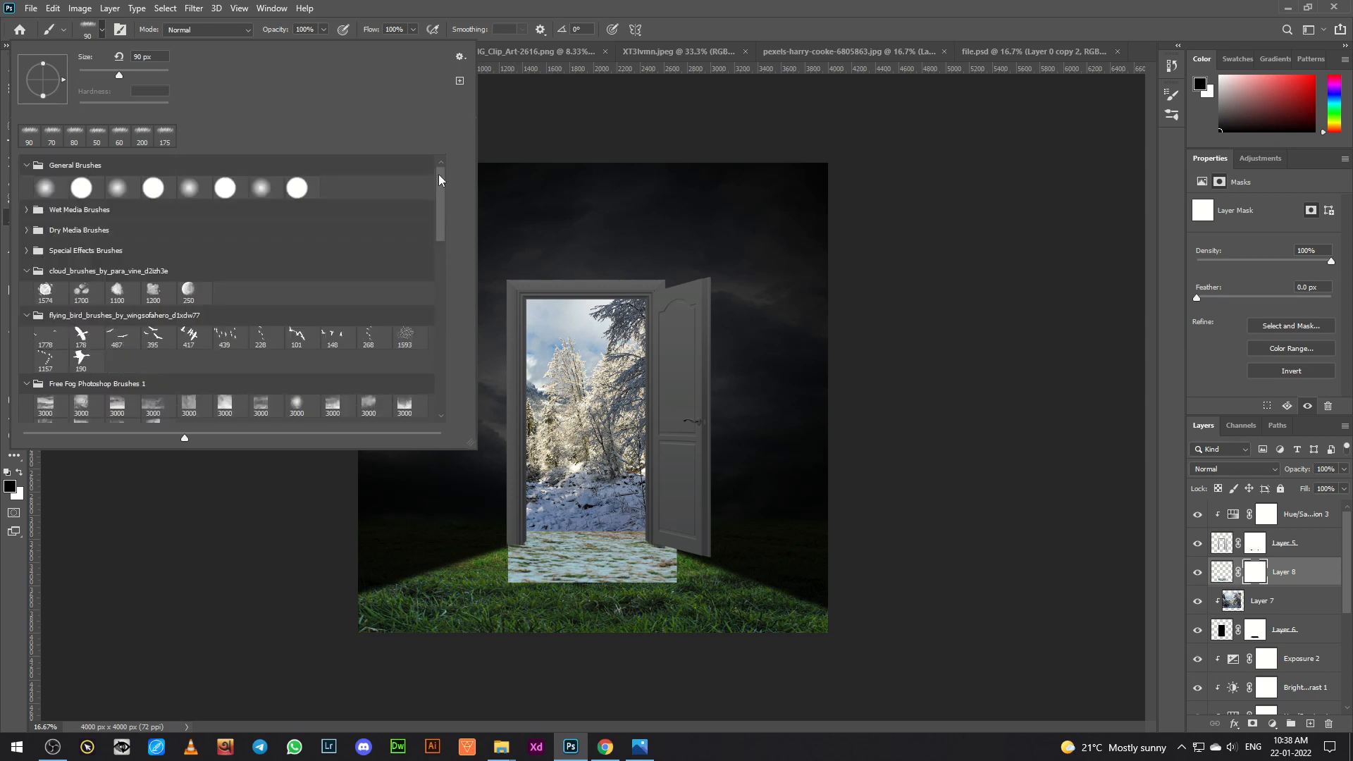
{"action": "left_click", "coordinate": [43, 187]}
{"action": "left_click", "coordinate": [746, 113]}
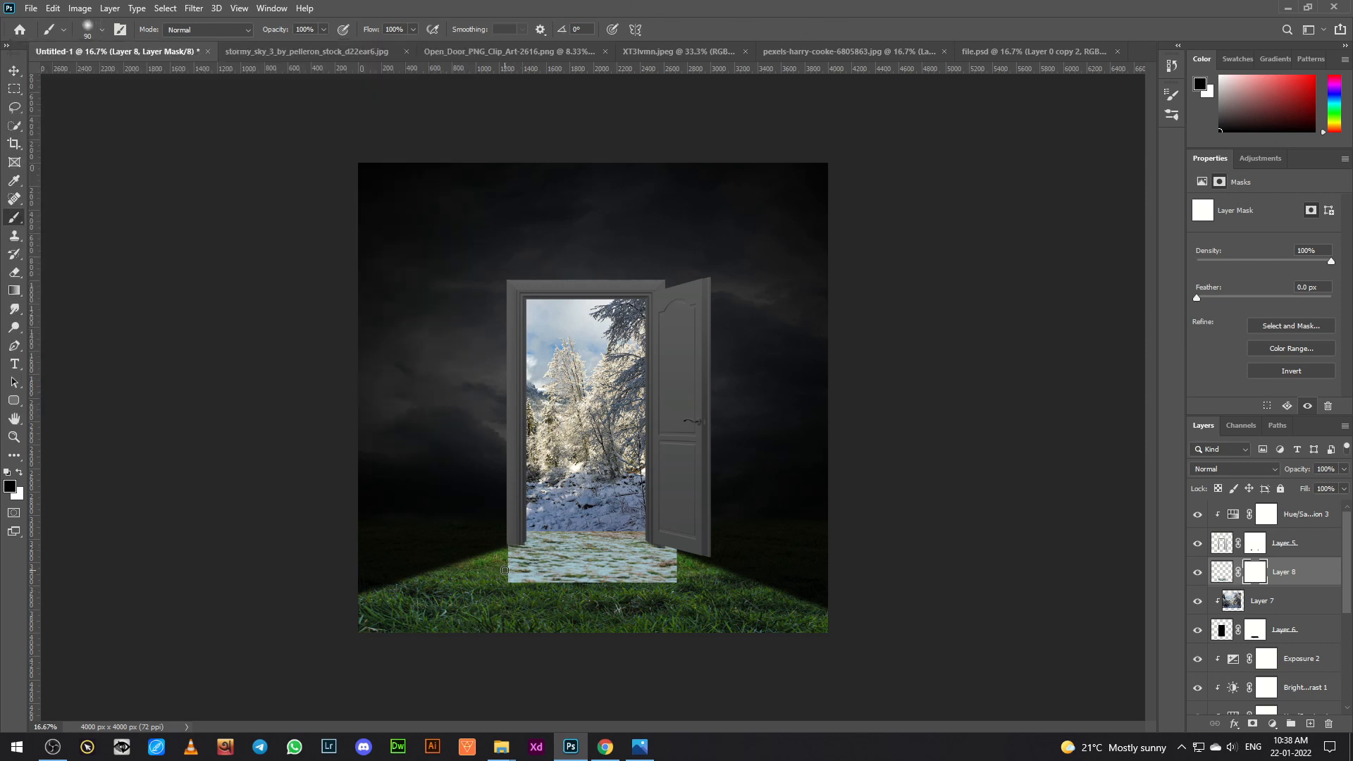
{"action": "key", "text": "bracketright"}
{"action": "key", "text": "bracketright"}
{"action": "key", "text": "bracketright"}
{"action": "key", "text": "bracketright"}
{"action": "key", "text": "bracketright"}
{"action": "key", "text": "bracketright"}
{"action": "key", "text": "bracketright"}
{"action": "key", "text": "bracketright"}
{"action": "key", "text": "bracketright"}
{"action": "key", "text": "bracketright"}
{"action": "key", "text": "bracketright"}
{"action": "key", "text": "bracketright"}
{"action": "key", "text": "bracketright"}
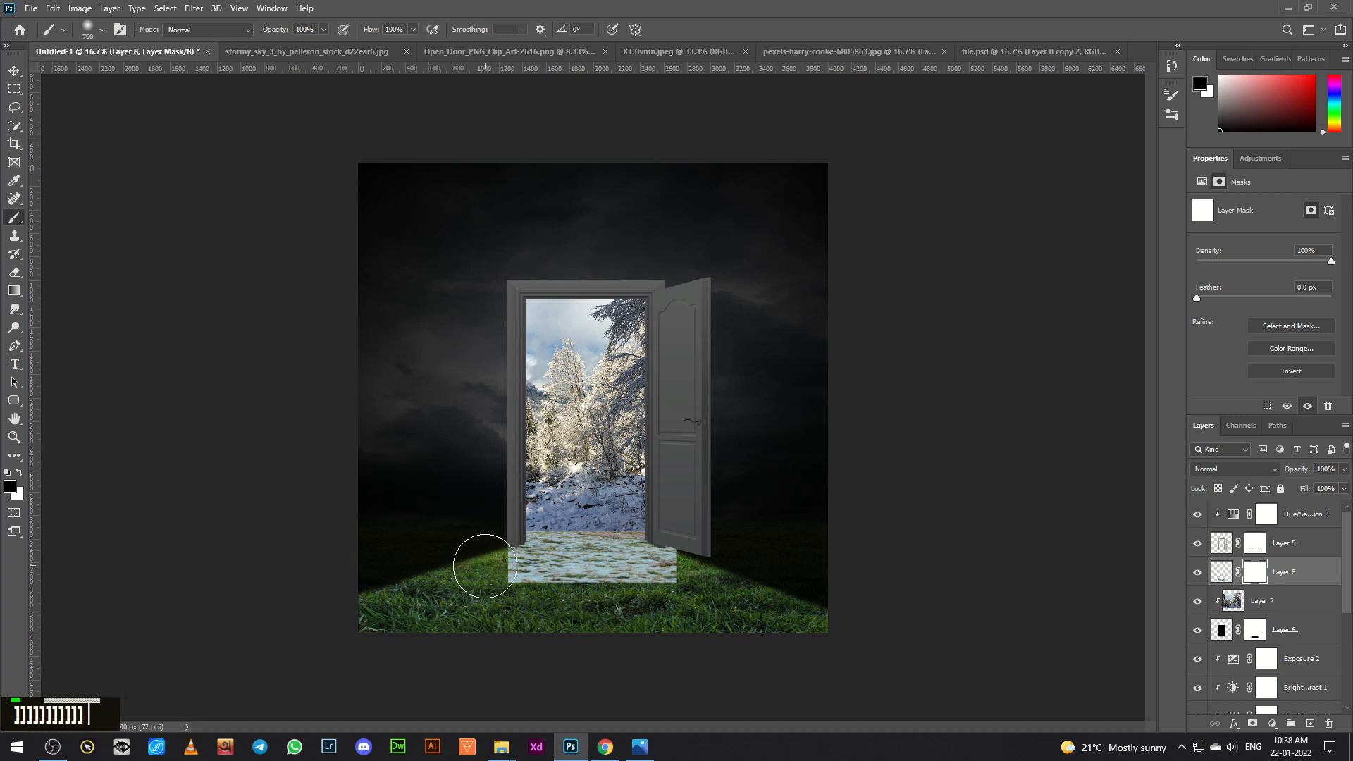
{"action": "left_click", "coordinate": [484, 562]}
{"action": "mouse_move", "coordinate": [484, 562]}
{"action": "left_mouse_down"}
{"action": "mouse_move", "coordinate": [582, 625]}
{"action": "mouse_move", "coordinate": [538, 611]}
{"action": "mouse_move", "coordinate": [660, 626]}
{"action": "mouse_move", "coordinate": [696, 600]}
{"action": "mouse_move", "coordinate": [686, 524]}
{"action": "left_mouse_up"}
{"action": "key", "text": "bracketleft"}
{"action": "key", "text": "bracketleft"}
{"action": "key", "text": "bracketleft"}
{"action": "key", "text": "bracketleft"}
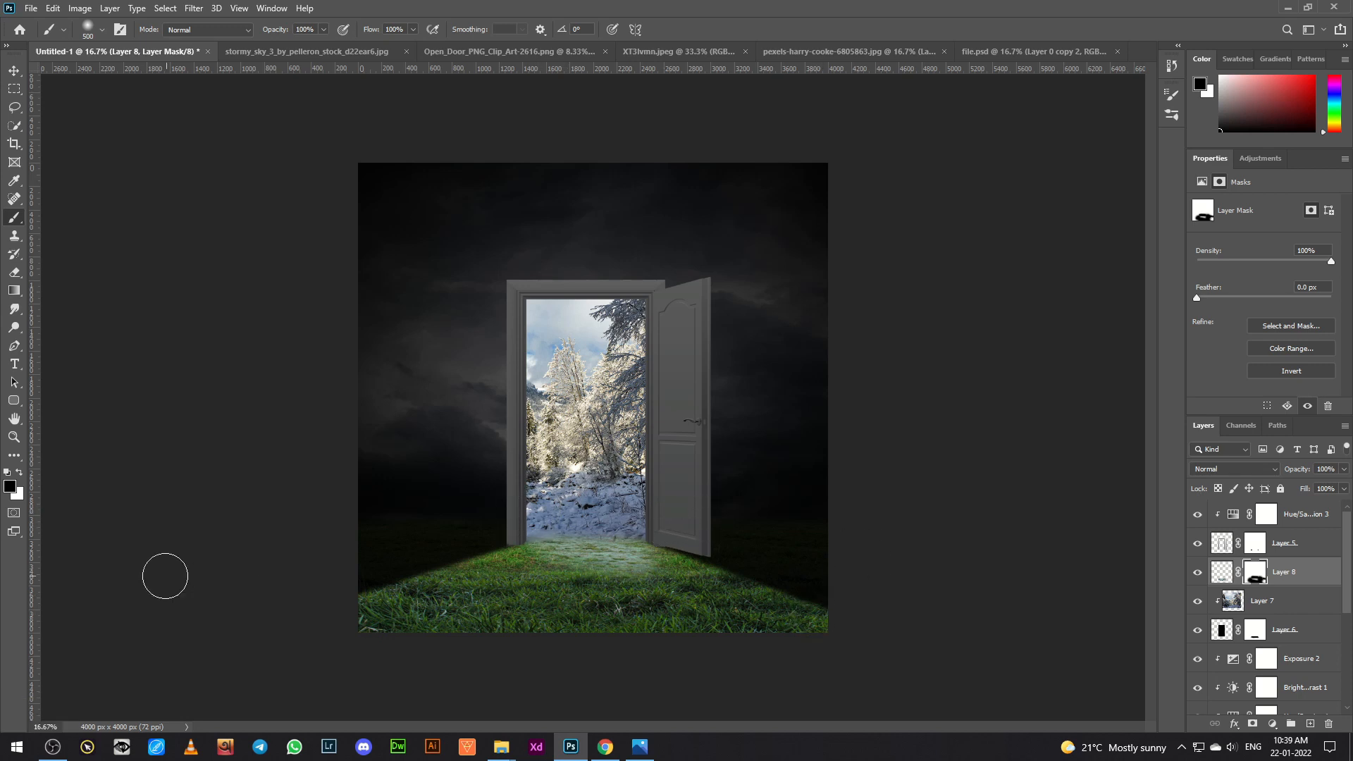
Step: Touch up the snow mask at the doorway threshold with the soft brush at 500 px, painting with the swapped foreground color
{"action": "left_click", "coordinate": [19, 473]}
{"action": "left_click", "coordinate": [19, 474]}
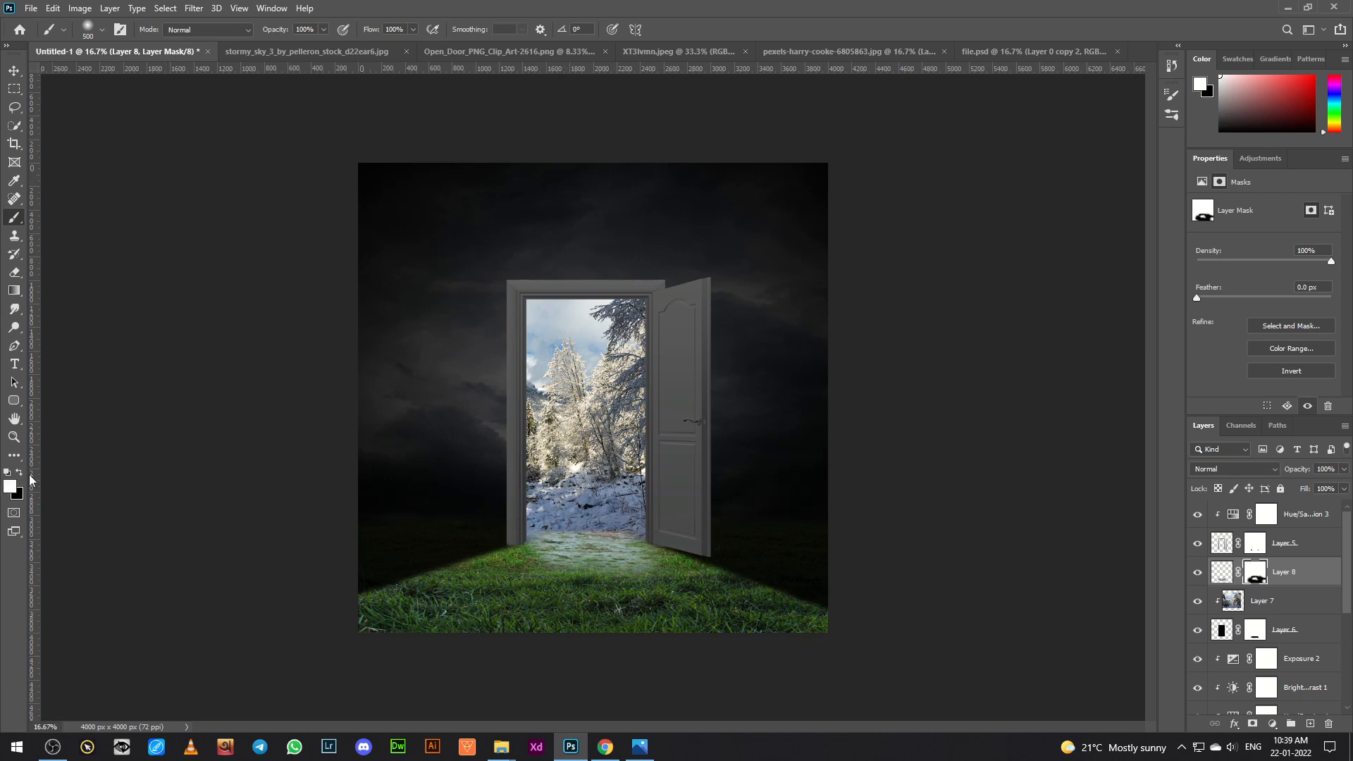
{"action": "mouse_move", "coordinate": [535, 512]}
{"action": "left_mouse_down"}
{"action": "mouse_move", "coordinate": [644, 509]}
{"action": "mouse_move", "coordinate": [539, 510]}
{"action": "left_mouse_up"}
{"action": "left_click", "coordinate": [15, 71]}
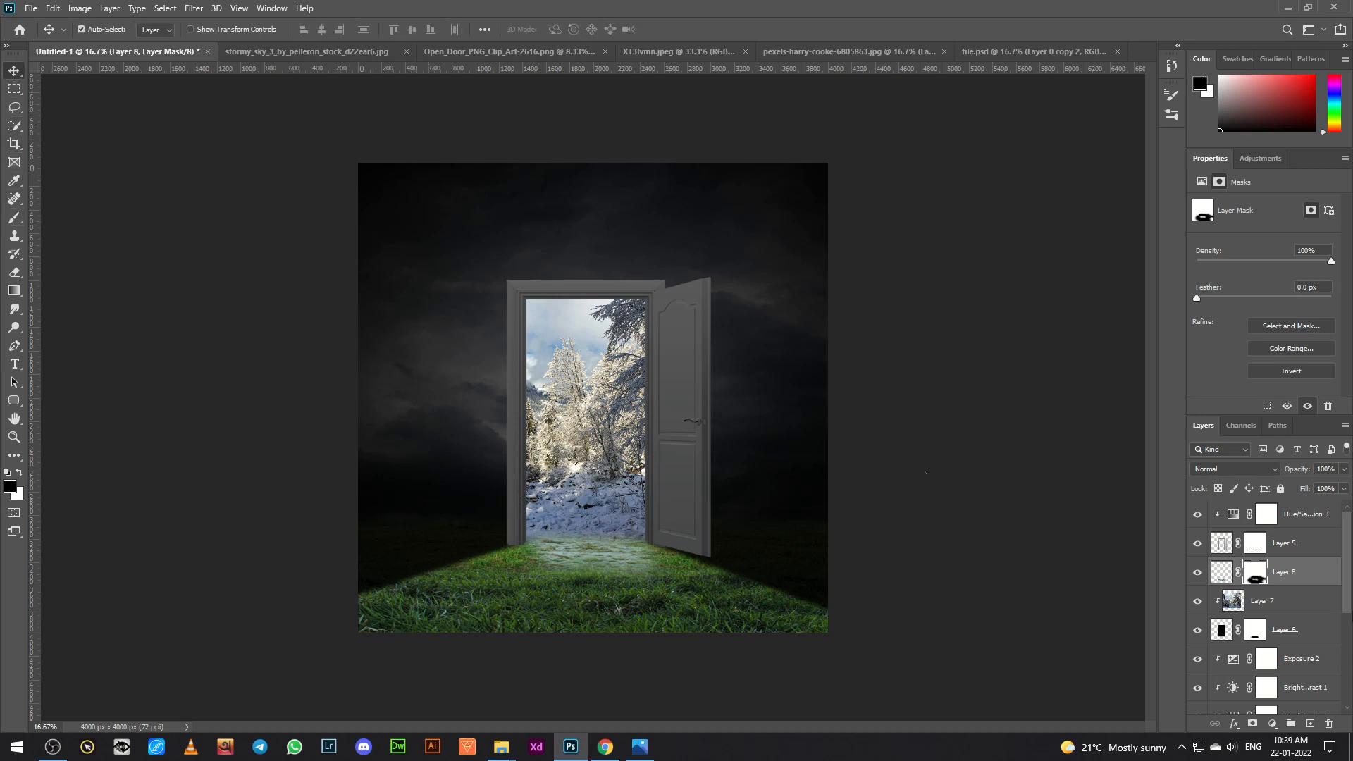
Step: Add an Exposure adjustment clipped to Layer 8 with exposure +0.80 and gamma correction 0.78
{"action": "left_click", "coordinate": [1268, 725]}
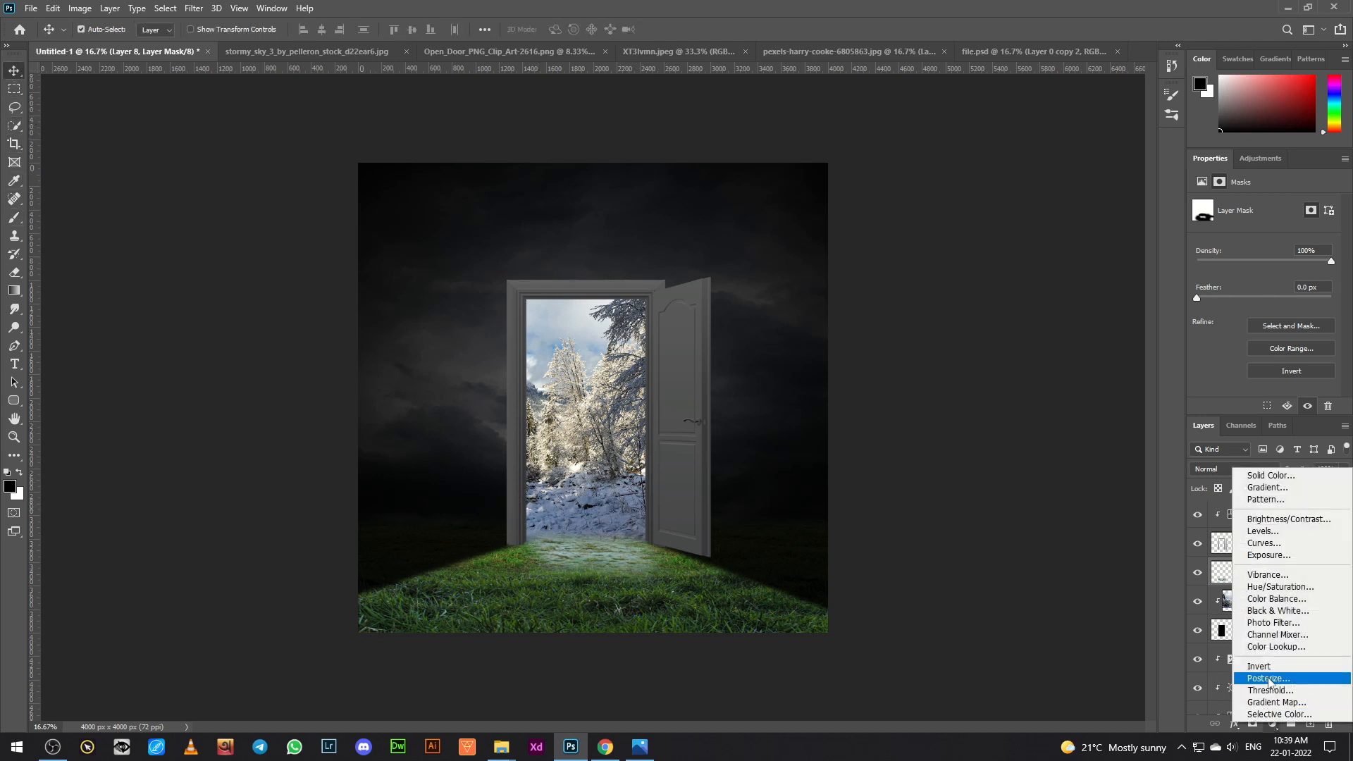
{"action": "left_click", "coordinate": [1283, 557]}
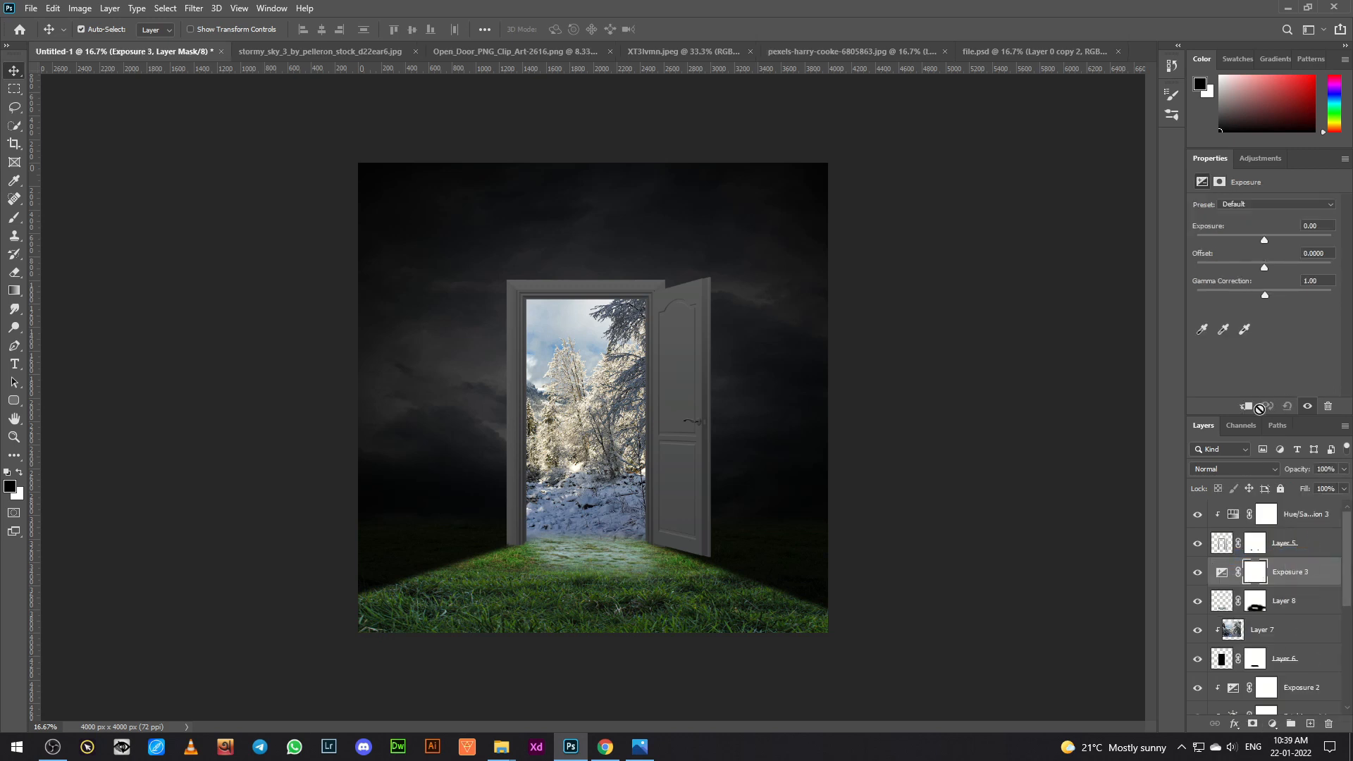
{"action": "left_click", "coordinate": [1249, 407]}
{"action": "left_click_drag", "start_coordinate": [1265, 244], "coordinate": [1271, 239]}
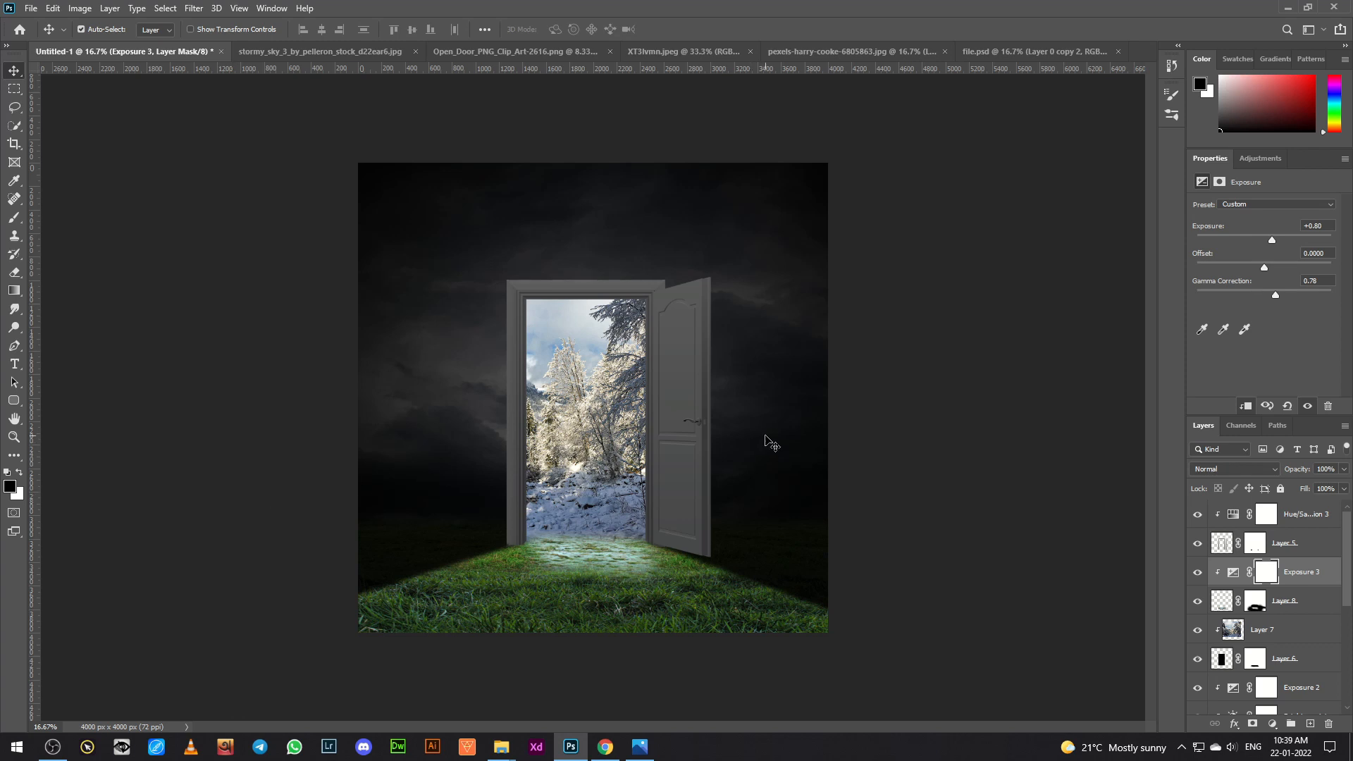
Step: Copy the red-haired woman from file.psd into the composite beneath the door's Layer 5 and flip her horizontally
{"action": "left_click", "coordinate": [1012, 52]}
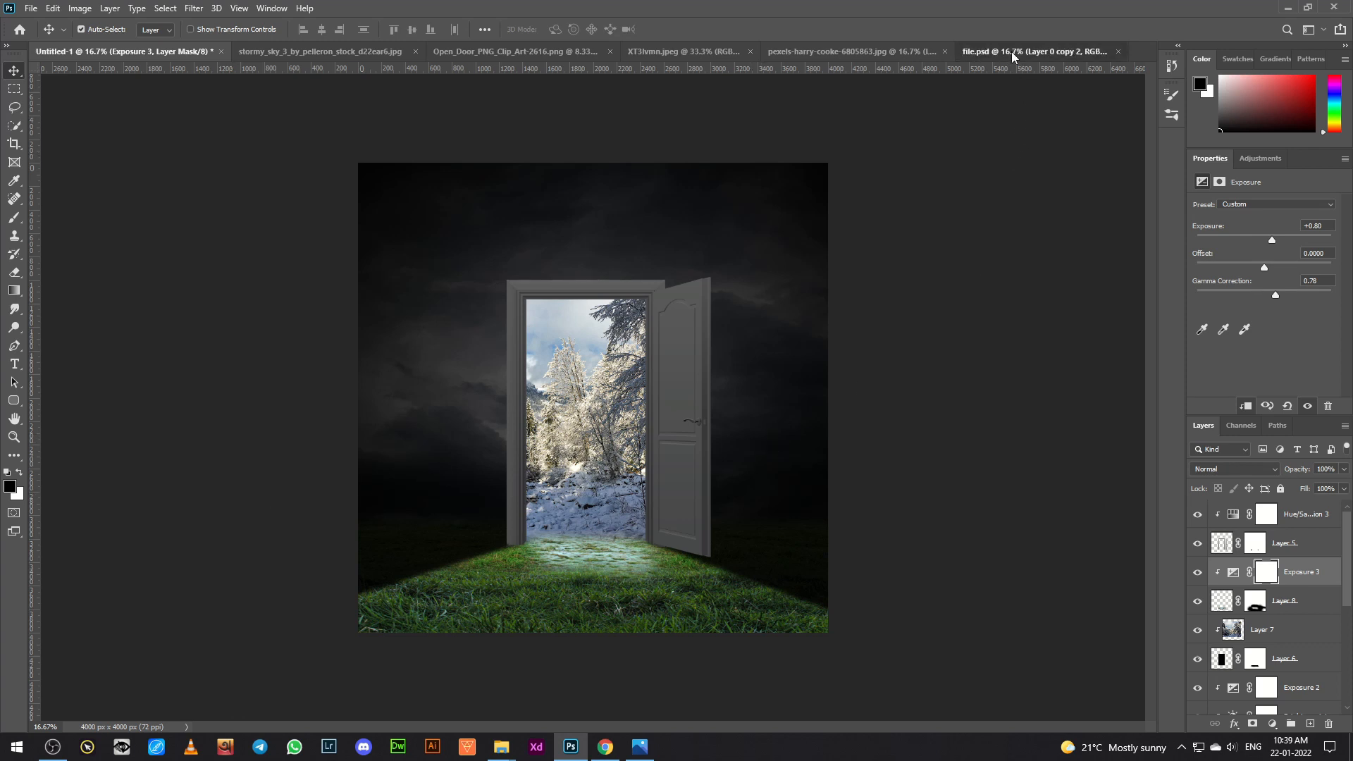
{"action": "left_click_drag", "start_coordinate": [610, 348], "coordinate": [101, 60]}
{"action": "left_click_drag", "start_coordinate": [120, 77], "coordinate": [645, 414]}
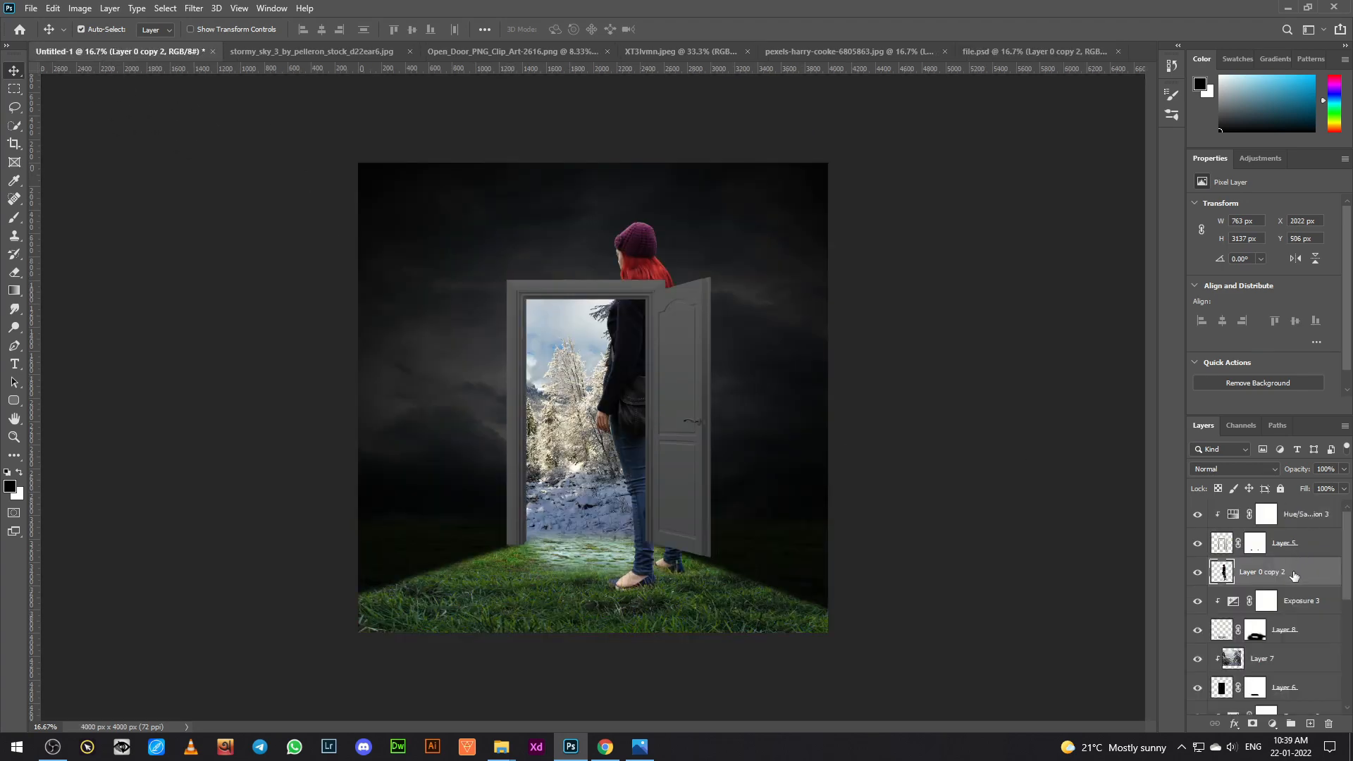
{"action": "key", "text": "ctrl+t"}
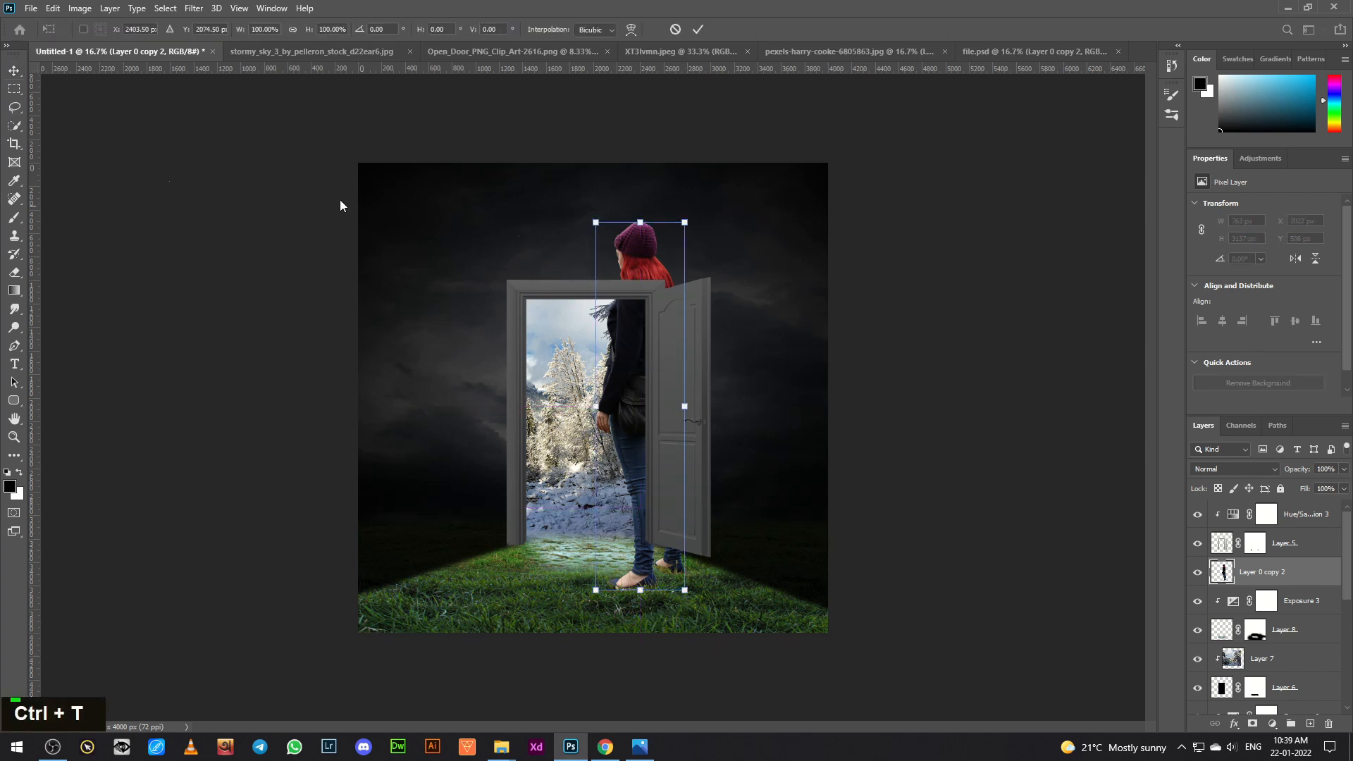
{"action": "left_click", "coordinate": [51, 8]}
{"action": "mouse_move", "coordinate": [155, 329]}
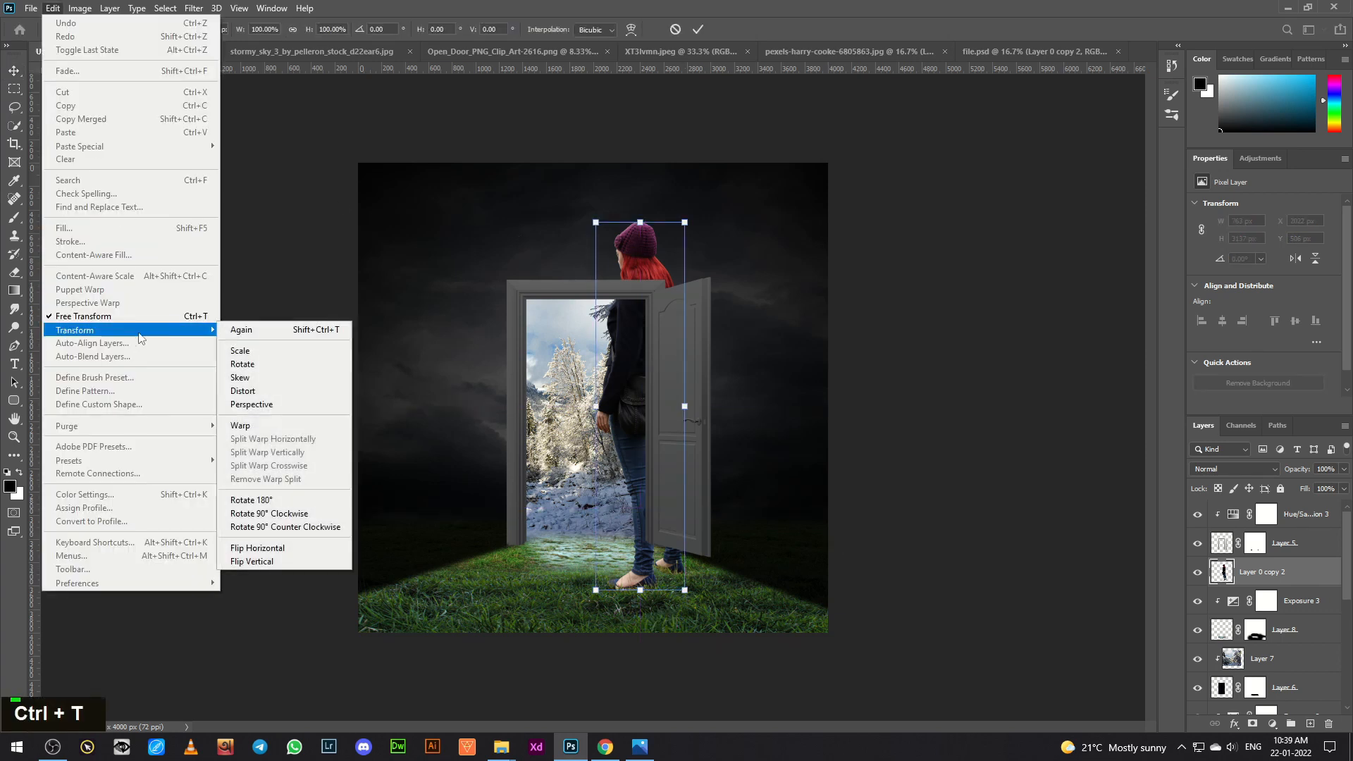
{"action": "left_click", "coordinate": [267, 551]}
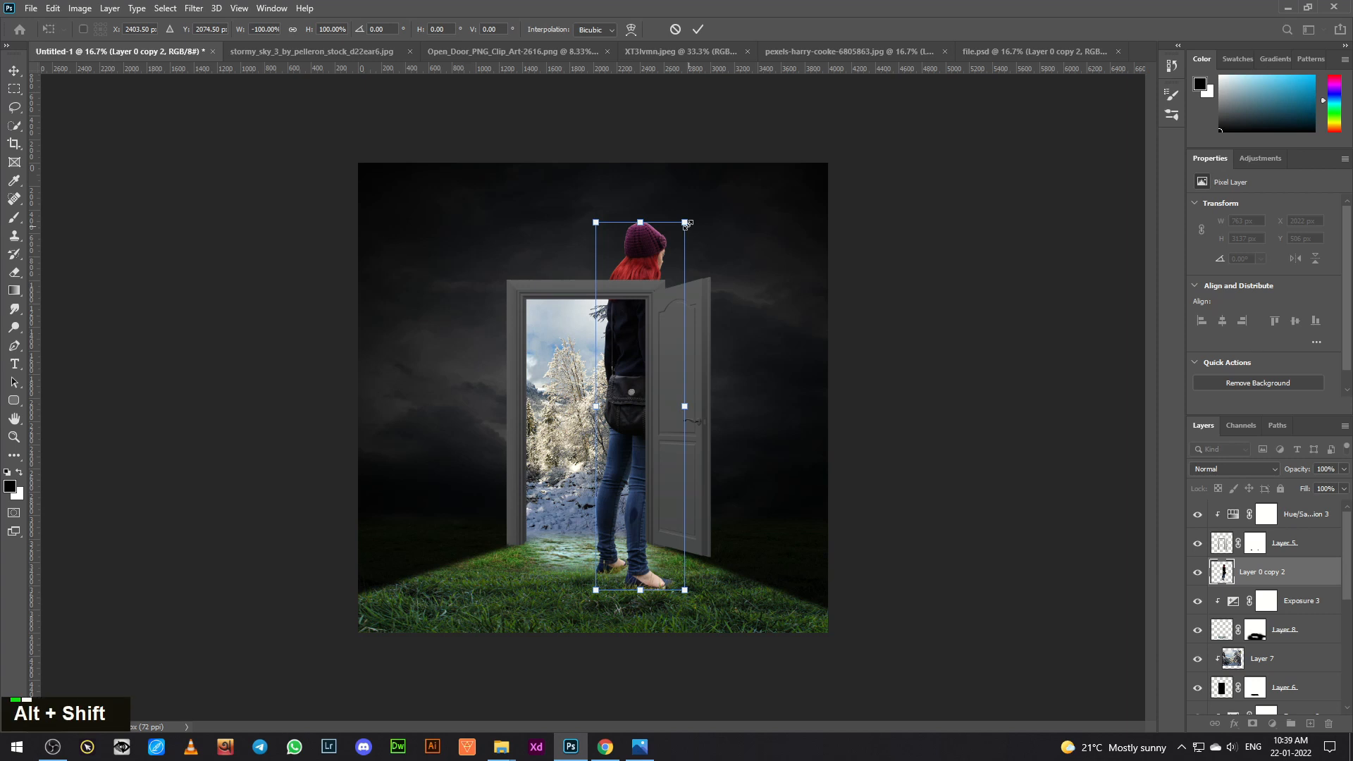
Step: Scale the woman proportionally to about 648 × 2662 px and stand her on the grass just left of the door frame
{"action": "left_click_drag", "start_coordinate": [684, 222], "coordinate": [670, 282]}
{"action": "left_click_drag", "start_coordinate": [614, 427], "coordinate": [460, 466]}
{"action": "left_click_drag", "start_coordinate": [500, 335], "coordinate": [504, 326]}
{"action": "scroll", "coordinate": [735, 509], "scroll_direction": "up", "scroll_amount": 1}
{"action": "scroll", "coordinate": [735, 509], "scroll_direction": "up", "scroll_amount": 1}
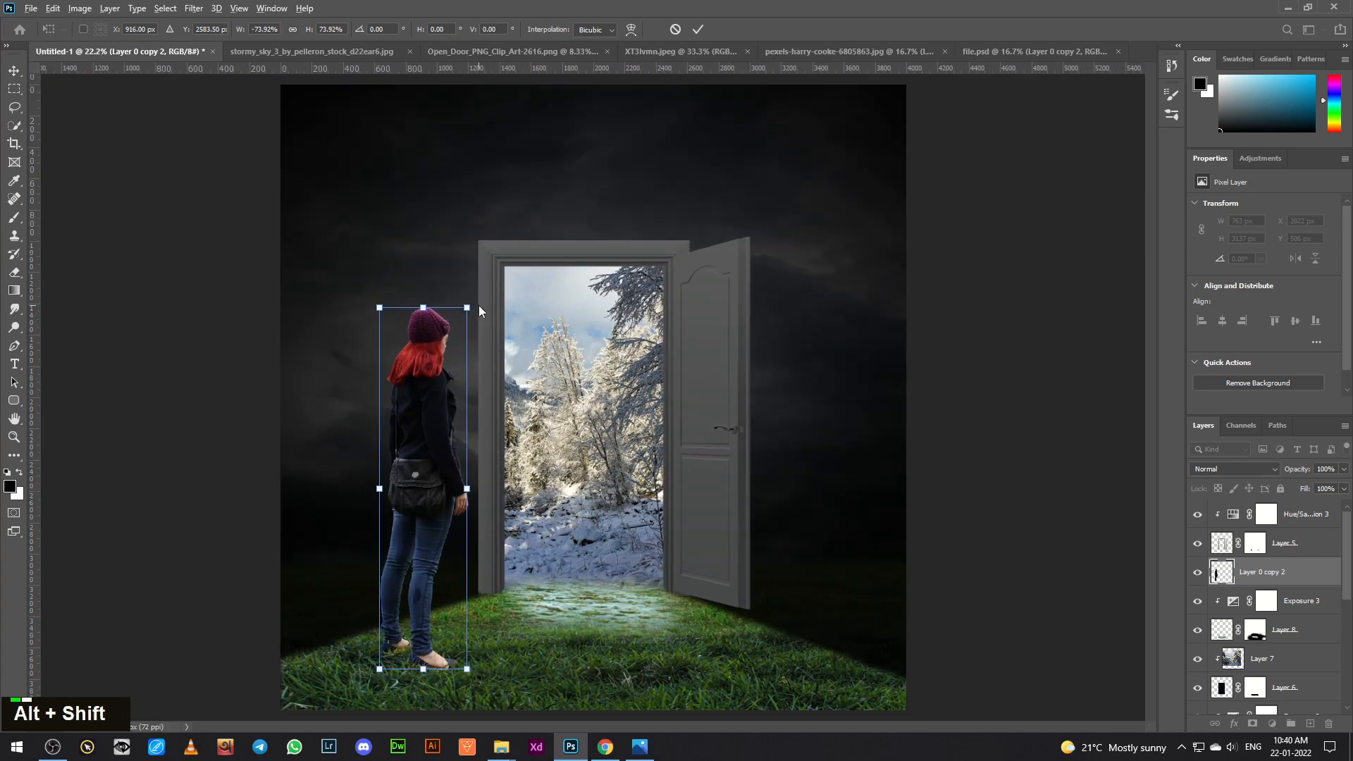
{"action": "left_click_drag", "start_coordinate": [467, 307], "coordinate": [488, 282]}
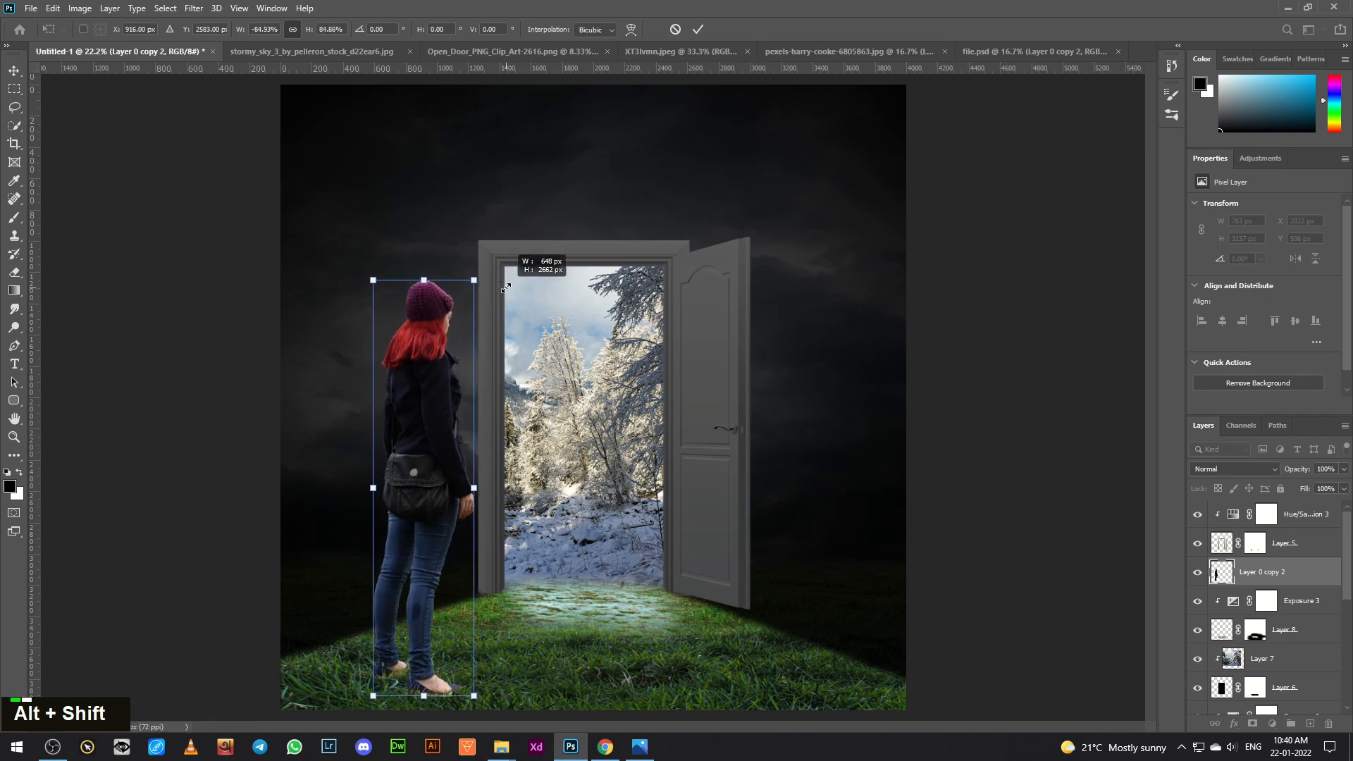
{"action": "left_click_drag", "start_coordinate": [428, 552], "coordinate": [440, 534]}
{"action": "left_click", "coordinate": [7, 69]}
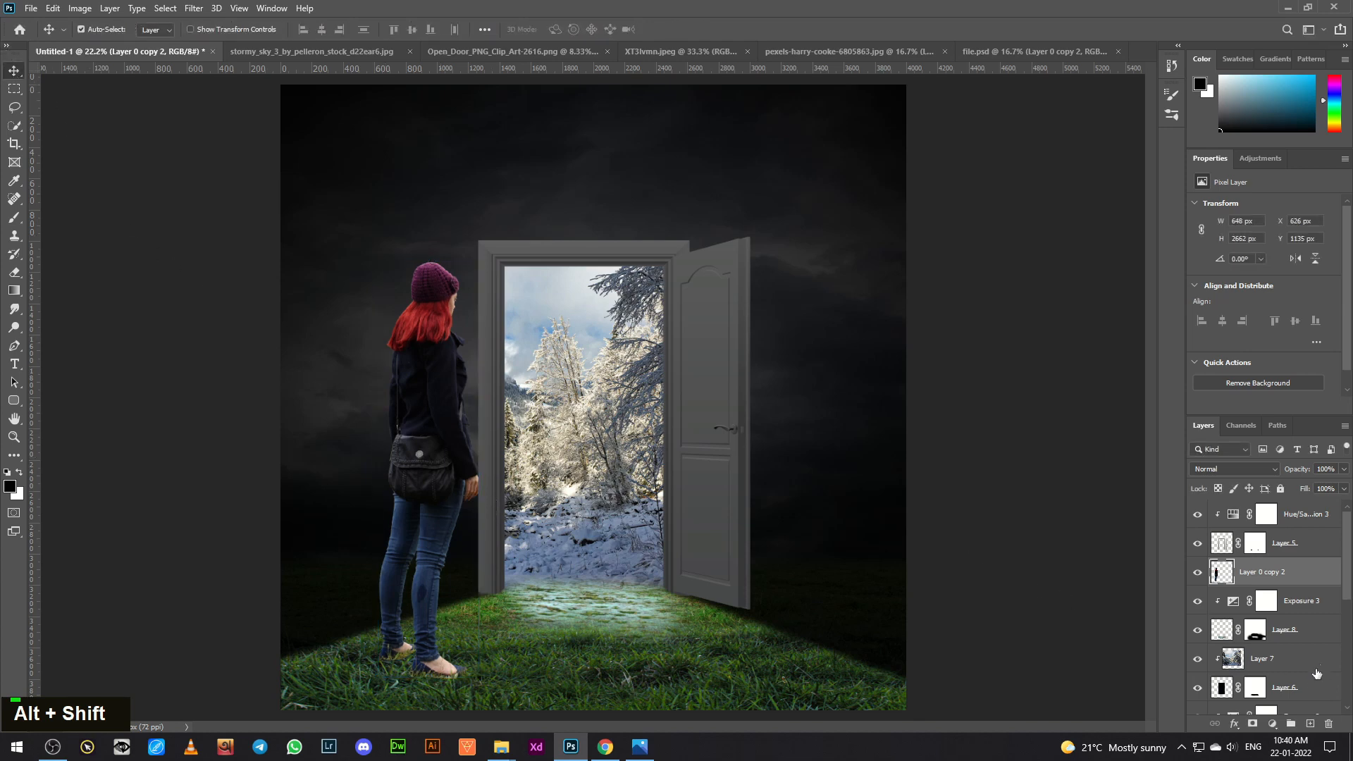
Step: Transform the grass layer Exposure 1 to about 5670 × 1779 px and reposition it beneath the door and the woman
{"action": "scroll", "coordinate": [1318, 633], "scroll_direction": "down", "scroll_amount": 3}
{"action": "left_click", "coordinate": [1303, 607]}
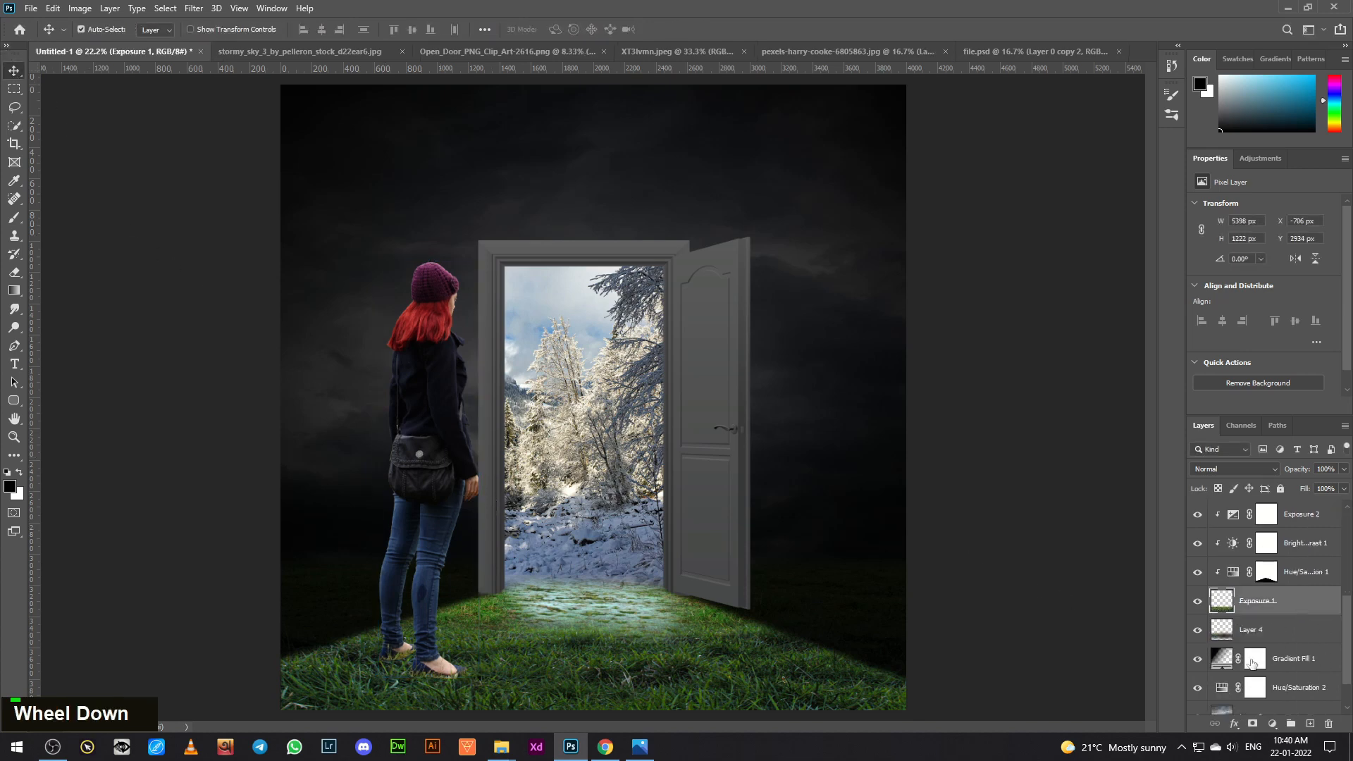
{"action": "key", "text": "ctrl+t"}
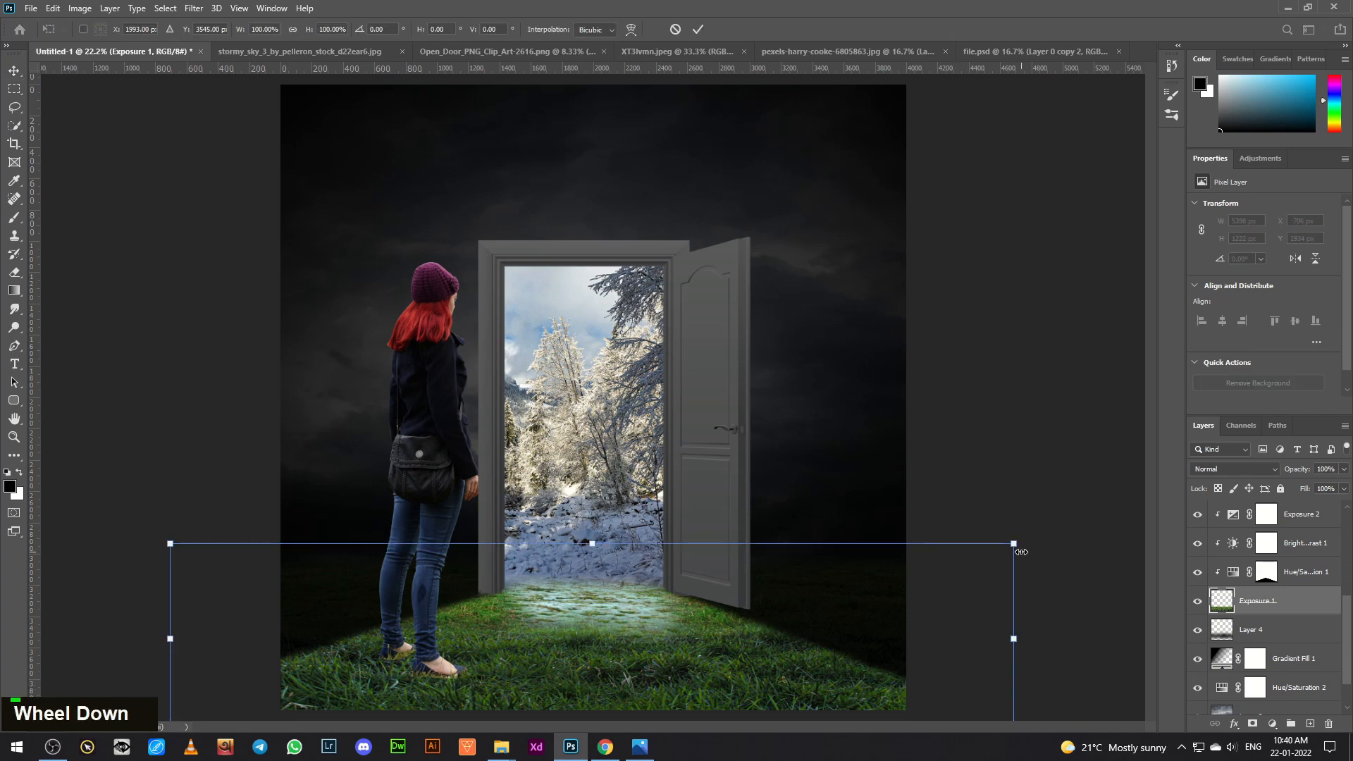
{"action": "left_click_drag", "start_coordinate": [1014, 547], "coordinate": [1102, 508]}
{"action": "left_click_drag", "start_coordinate": [808, 611], "coordinate": [749, 638]}
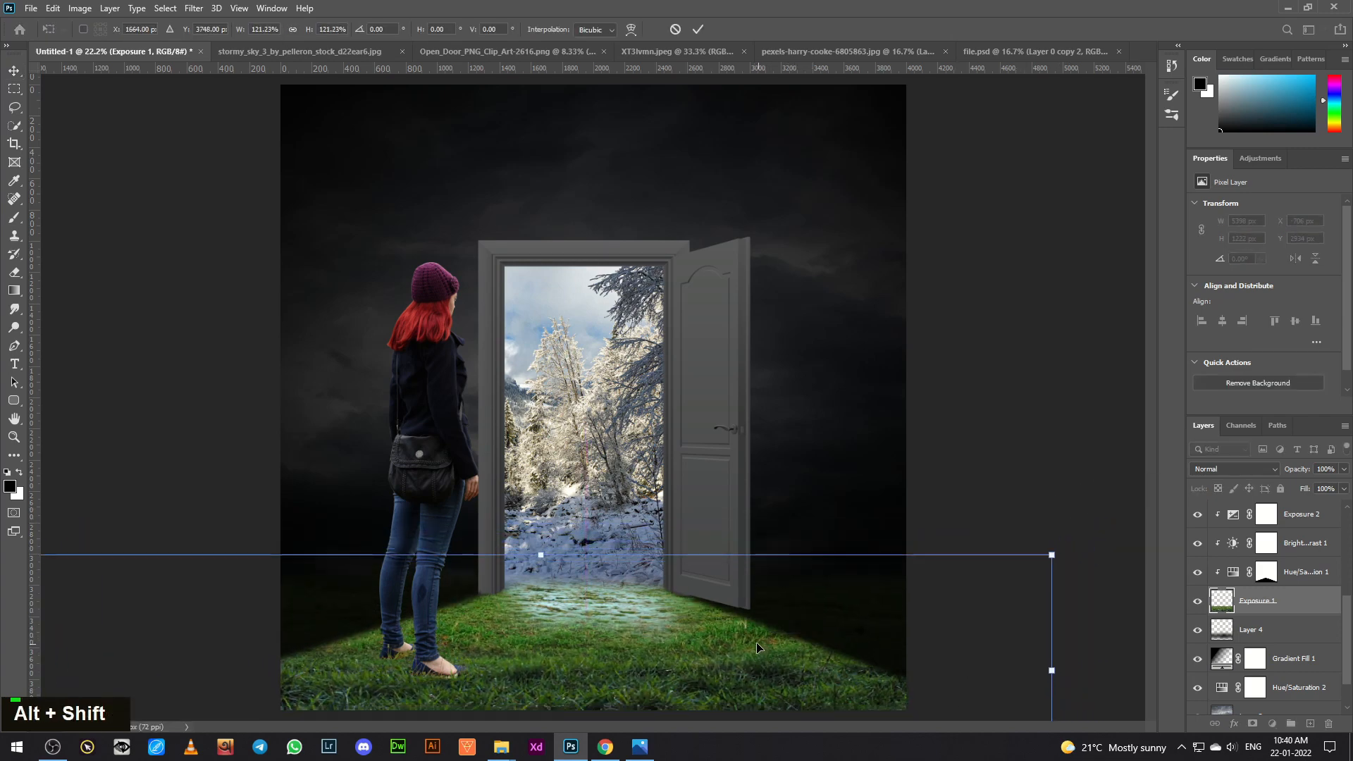
{"action": "left_click_drag", "start_coordinate": [541, 549], "coordinate": [540, 516]}
{"action": "mouse_move", "coordinate": [648, 611]}
{"action": "left_mouse_down"}
{"action": "mouse_move", "coordinate": [627, 615]}
{"action": "mouse_move", "coordinate": [648, 623]}
{"action": "left_mouse_up"}
{"action": "left_click_drag", "start_coordinate": [1053, 528], "coordinate": [986, 548]}
{"action": "left_click_drag", "start_coordinate": [539, 541], "coordinate": [540, 497]}
{"action": "left_click_drag", "start_coordinate": [721, 647], "coordinate": [732, 675]}
{"action": "key", "text": "Return"}
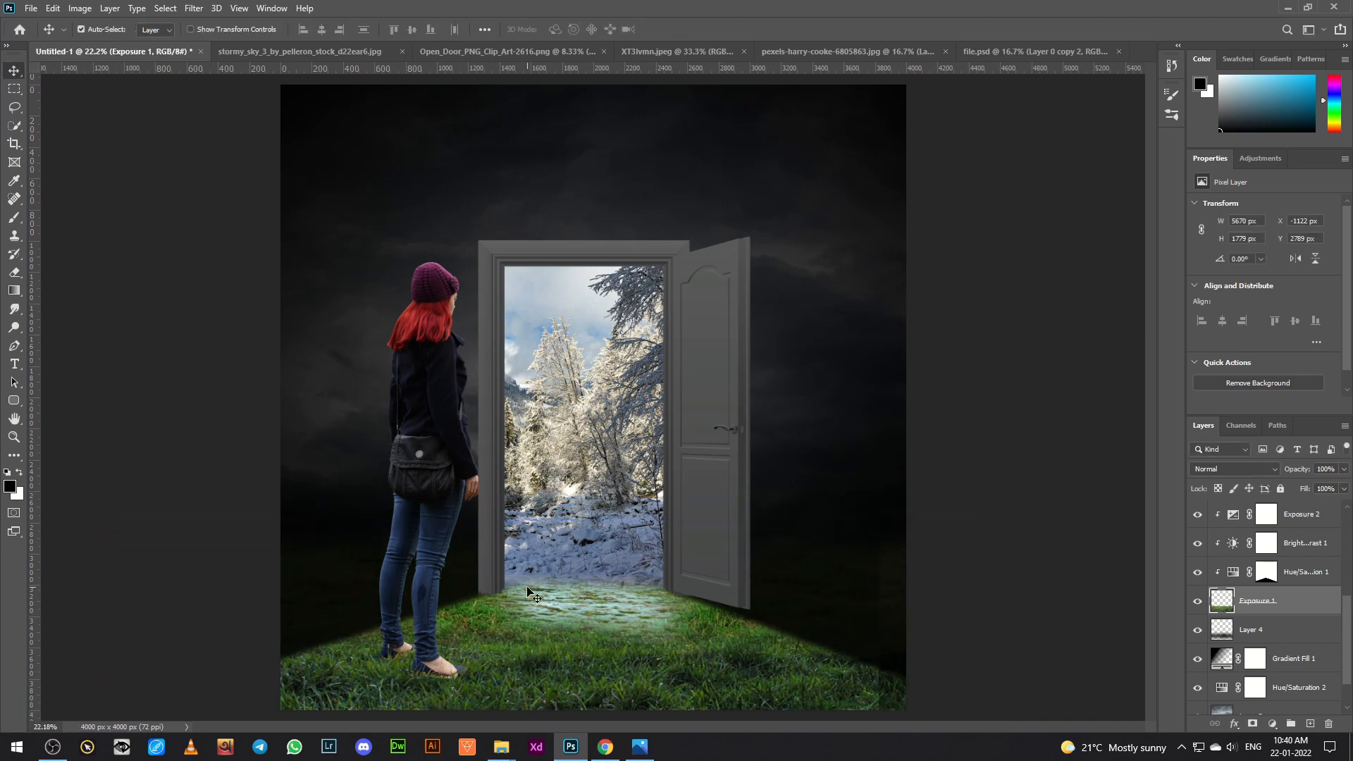
Step: Apply Camera Raw to the woman with highlights -45, shadows +33, whites -46, blacks +49, texture +31 and clarity +63
{"action": "left_click", "coordinate": [465, 402]}
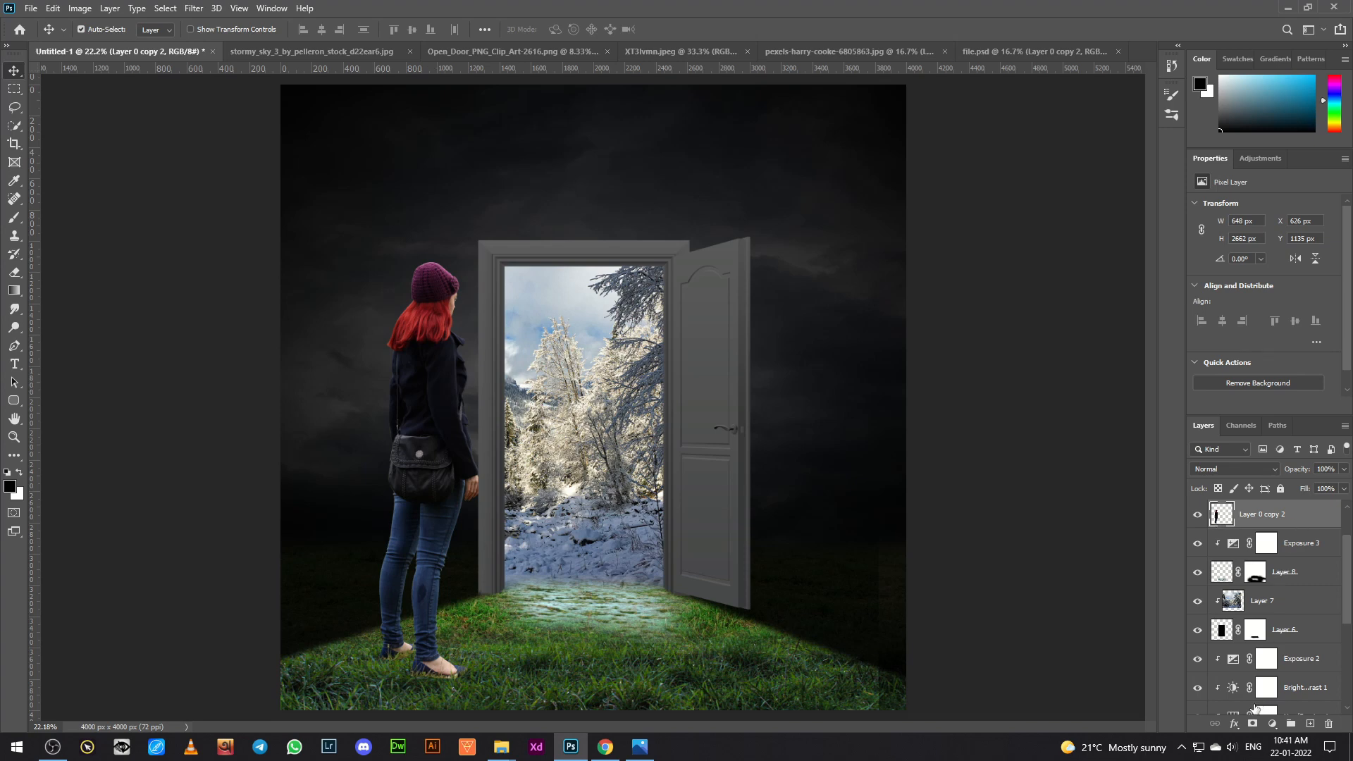
{"action": "left_click", "coordinate": [193, 8]}
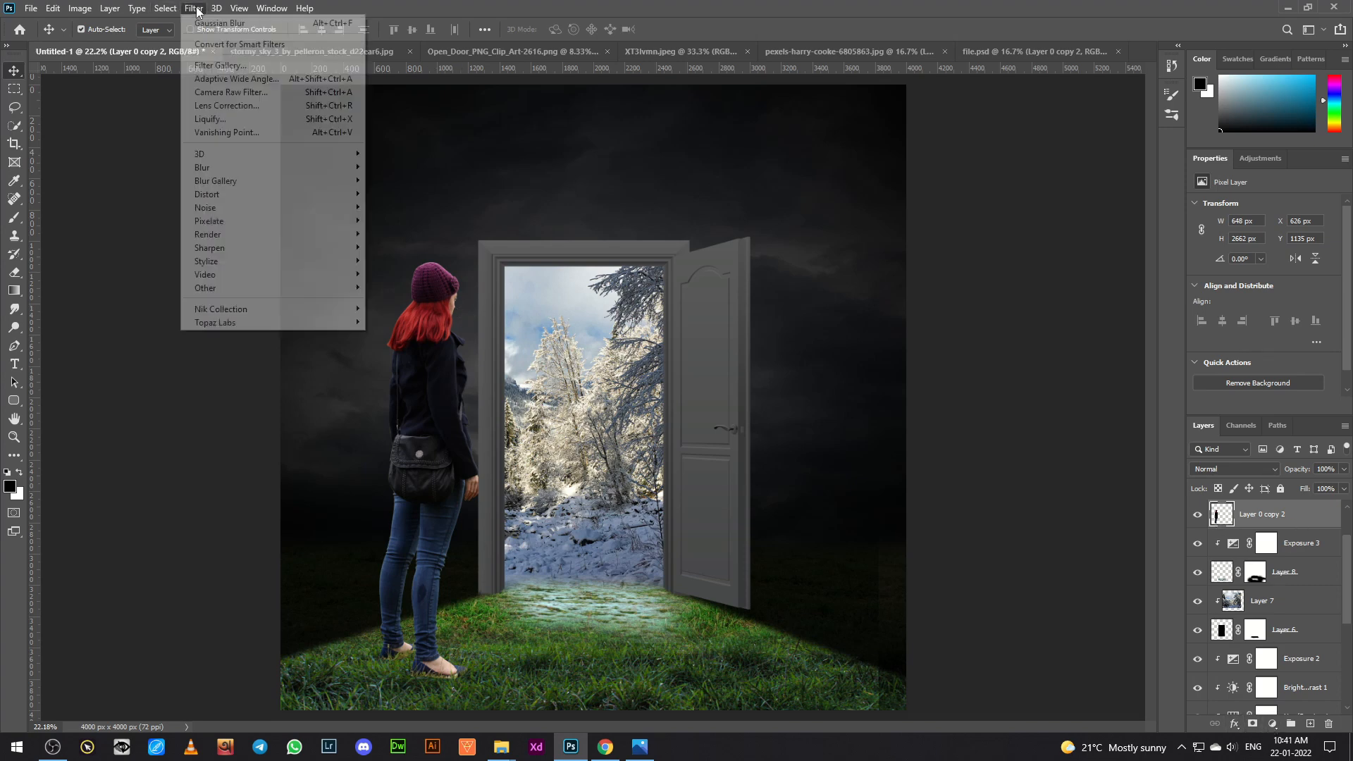
{"action": "left_click", "coordinate": [230, 93]}
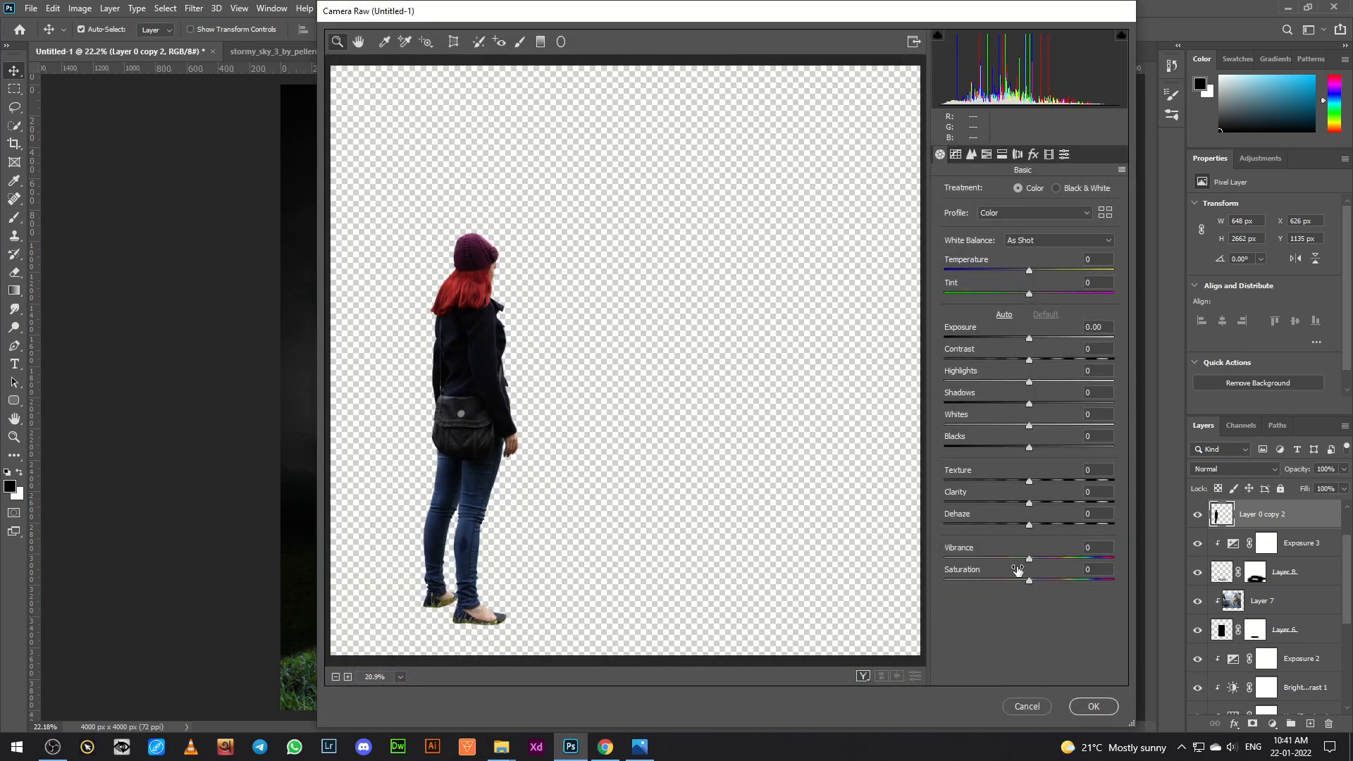
{"action": "left_click_drag", "start_coordinate": [1029, 501], "coordinate": [991, 382]}
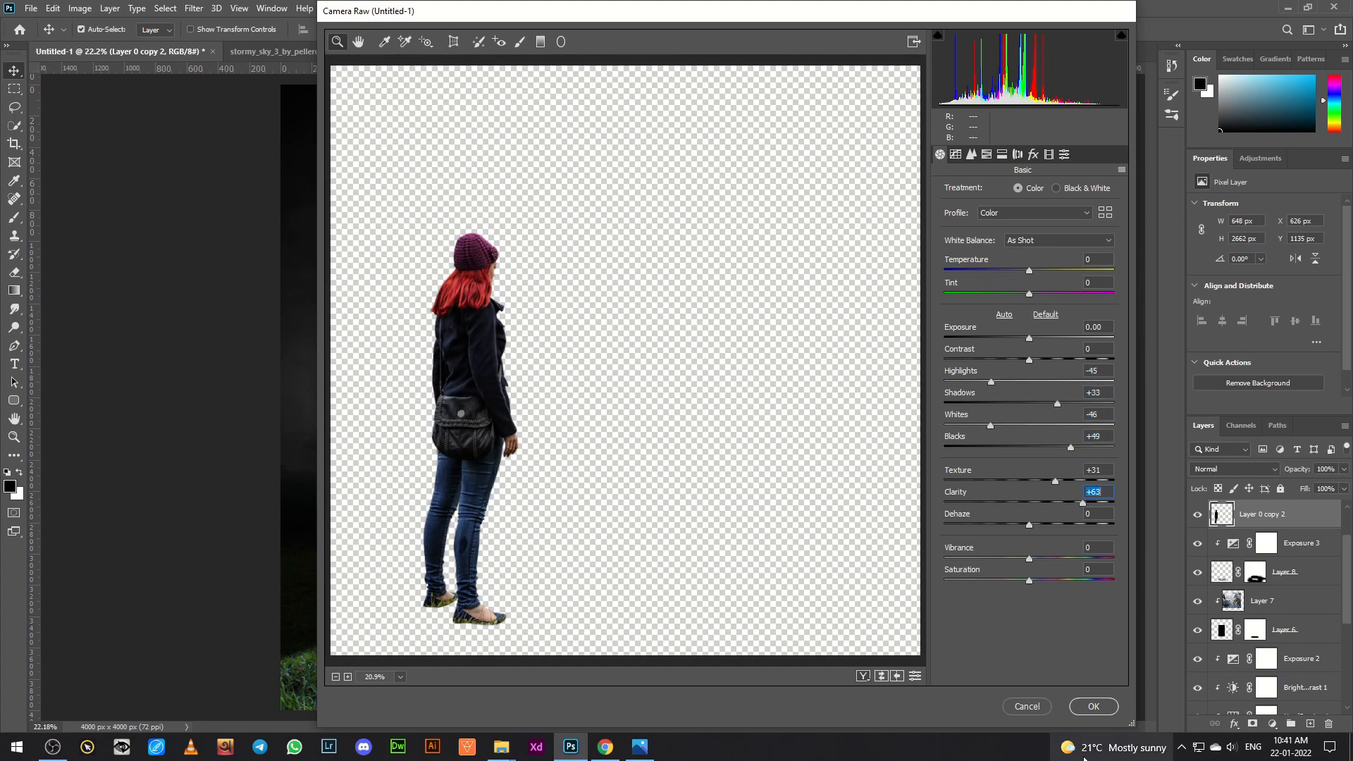
{"action": "left_click", "coordinate": [1093, 705]}
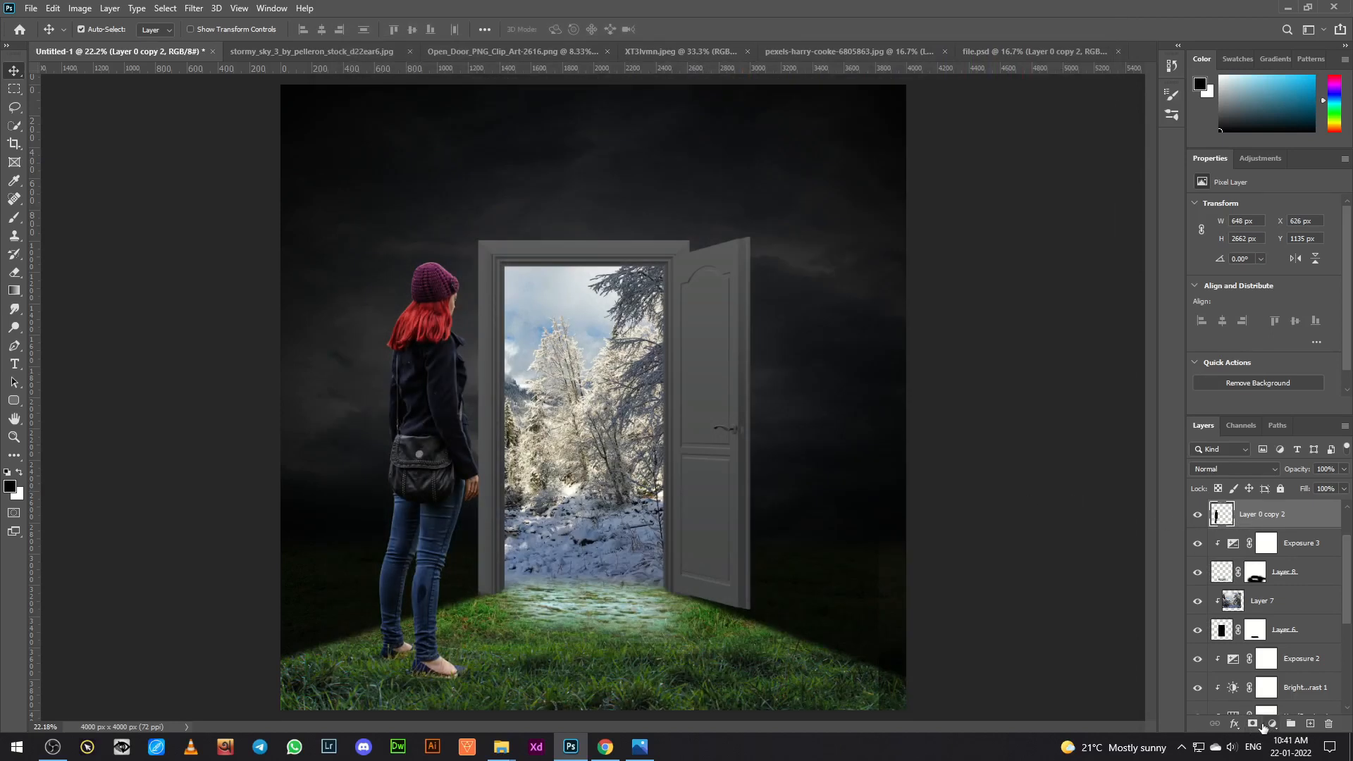
Step: Add a Hue/Saturation adjustment clipped to the woman with saturation -47 and lightness +2
{"action": "left_click", "coordinate": [1265, 724]}
{"action": "left_click", "coordinate": [1257, 587]}
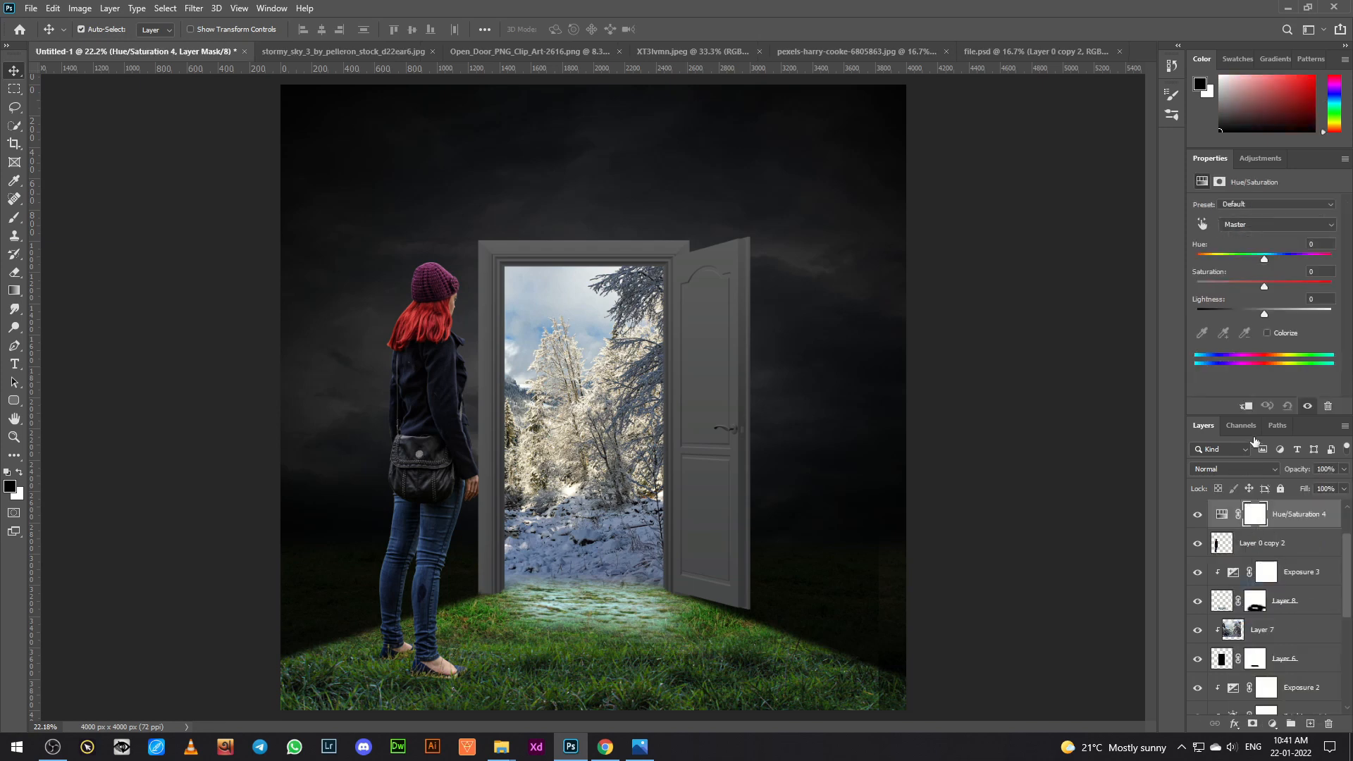
{"action": "left_click", "coordinate": [1246, 408]}
{"action": "left_click_drag", "start_coordinate": [1264, 286], "coordinate": [1223, 316]}
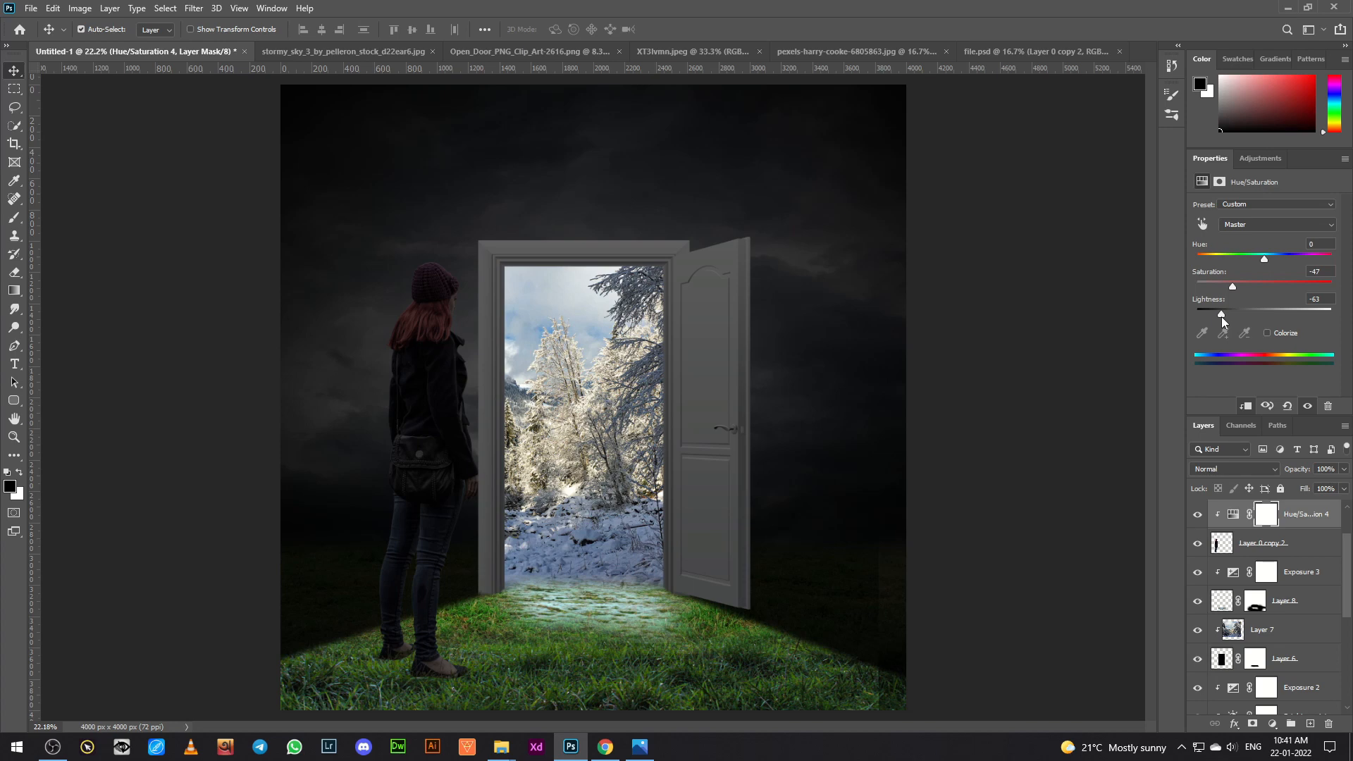
{"action": "left_click_drag", "start_coordinate": [1220, 315], "coordinate": [1263, 312]}
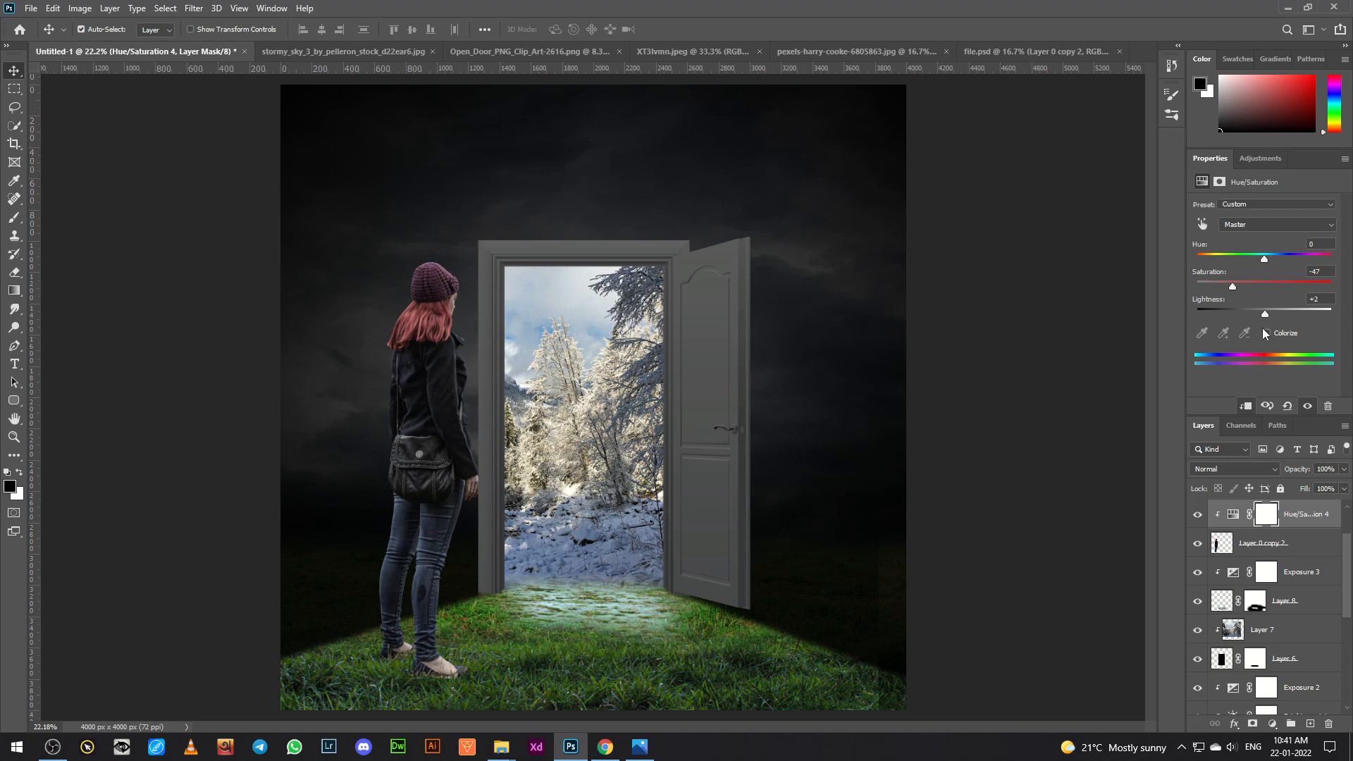
Step: Add a Brightness/Contrast adjustment clipped to the woman with brightness about -71 and contrast 52
{"action": "left_click", "coordinate": [1267, 726]}
{"action": "left_click", "coordinate": [1257, 520]}
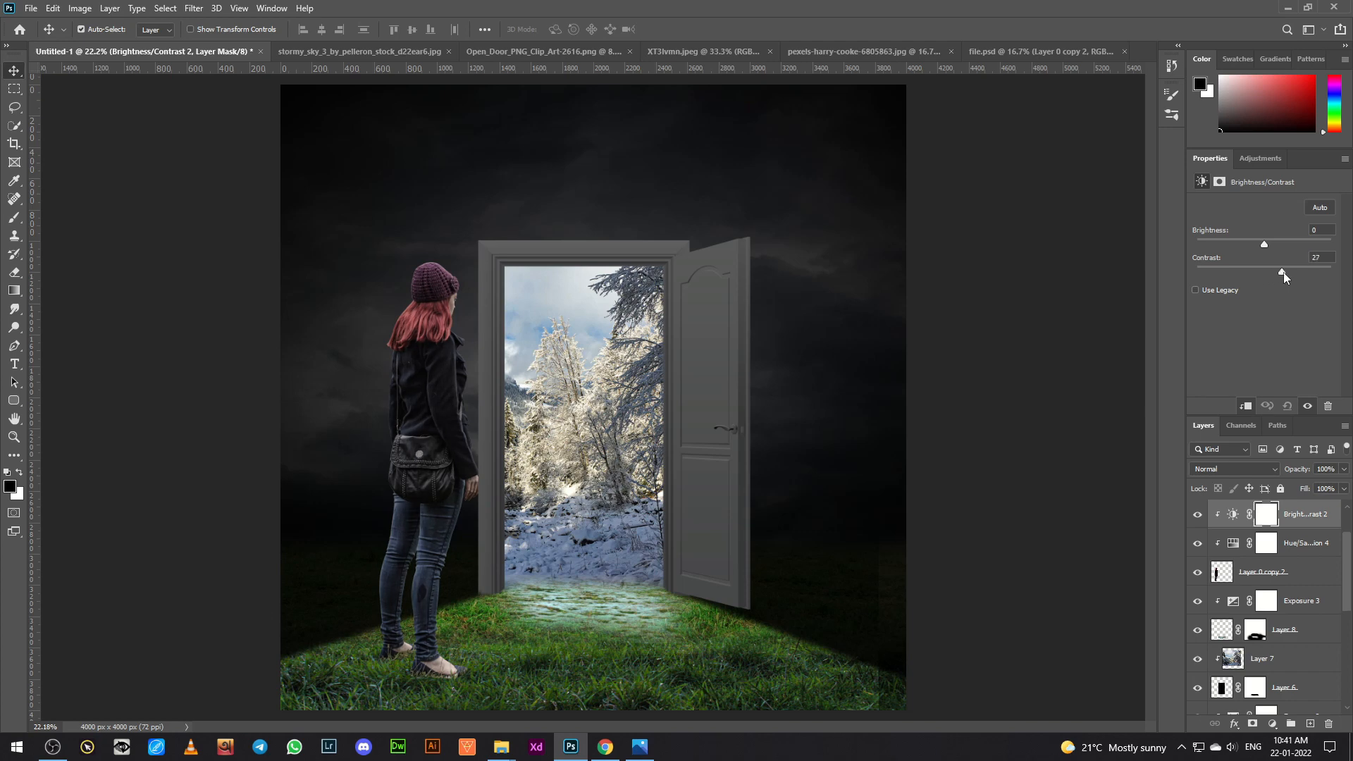
{"action": "left_click_drag", "start_coordinate": [1307, 273], "coordinate": [1242, 245]}
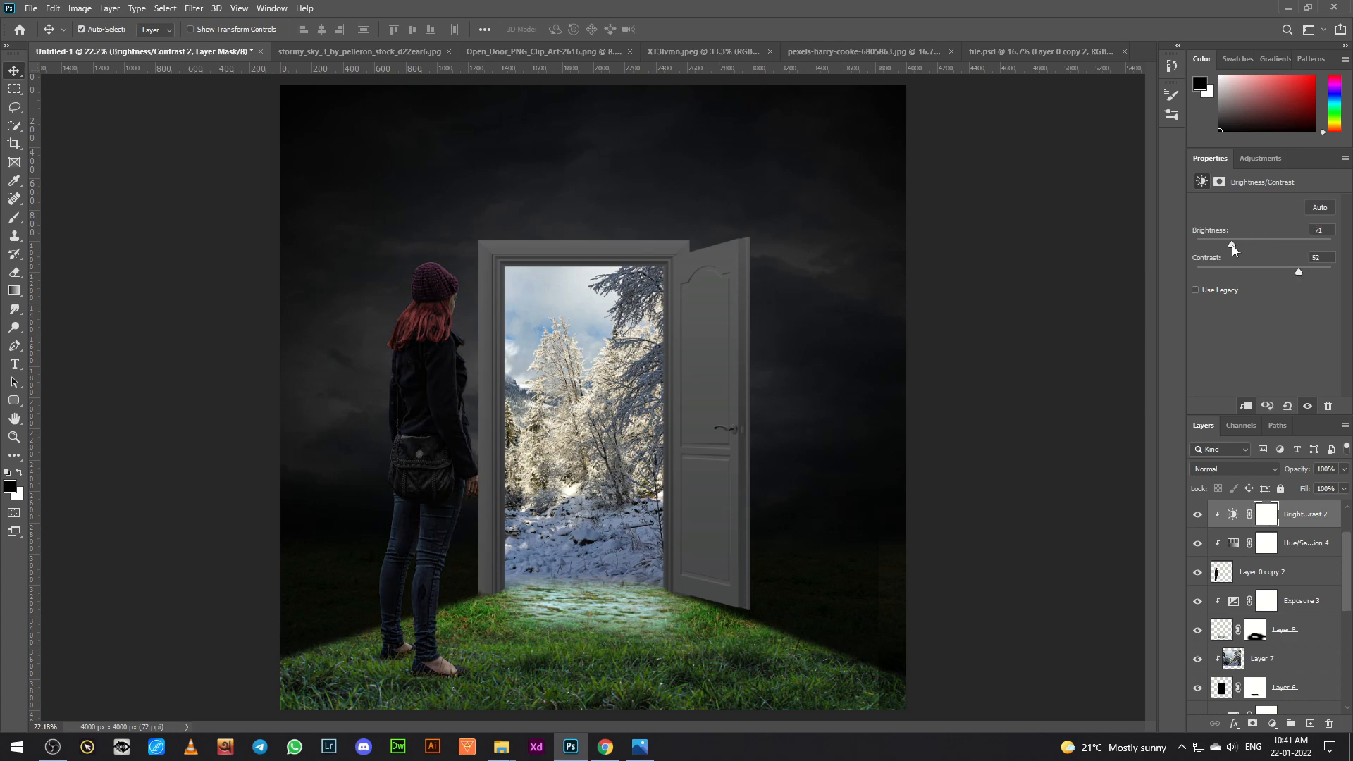
Step: Paint black on the Brightness/Contrast mask with a 500 px soft brush over the woman's door-facing side and body
{"action": "left_click", "coordinate": [1263, 520]}
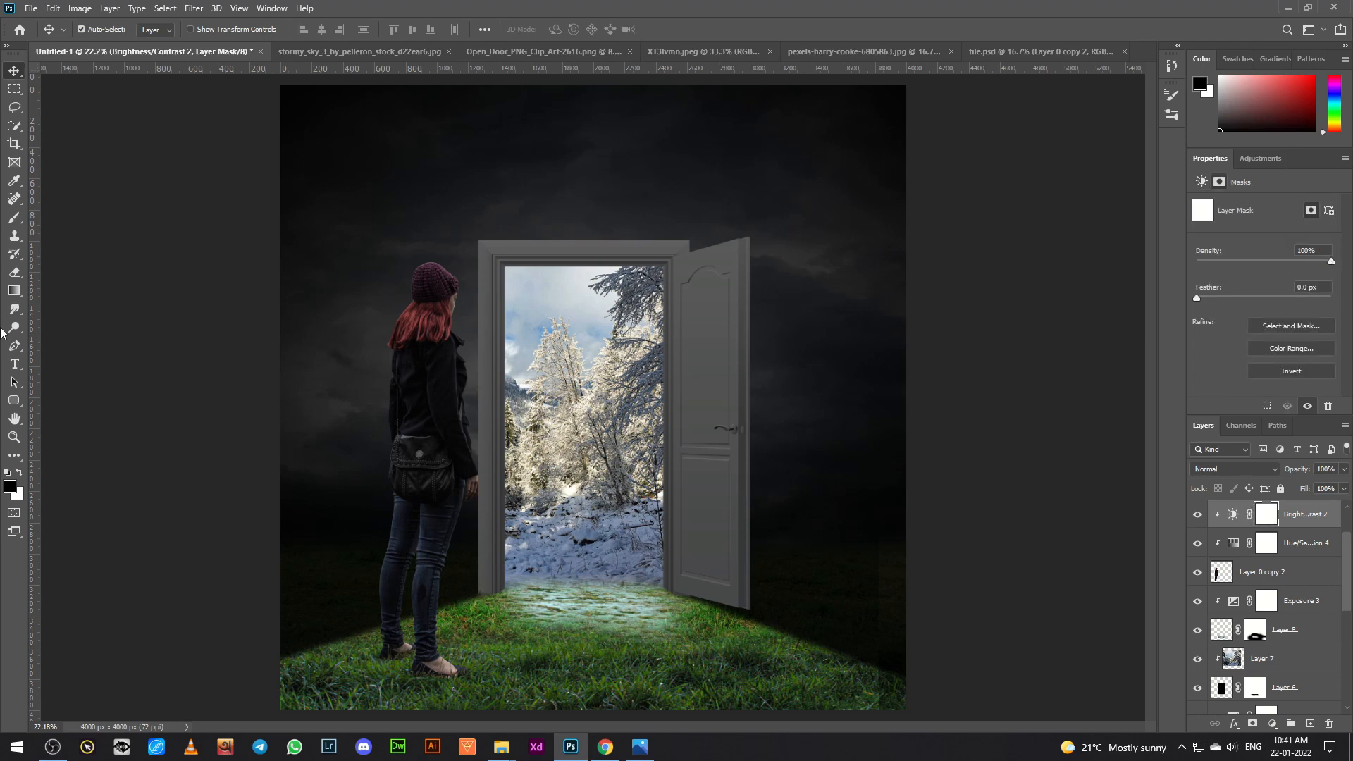
{"action": "left_click", "coordinate": [11, 223]}
{"action": "mouse_move", "coordinate": [447, 247]}
{"action": "left_mouse_down"}
{"action": "mouse_move", "coordinate": [491, 411]}
{"action": "mouse_move", "coordinate": [486, 539]}
{"action": "mouse_move", "coordinate": [454, 570]}
{"action": "mouse_move", "coordinate": [467, 632]}
{"action": "left_mouse_up"}
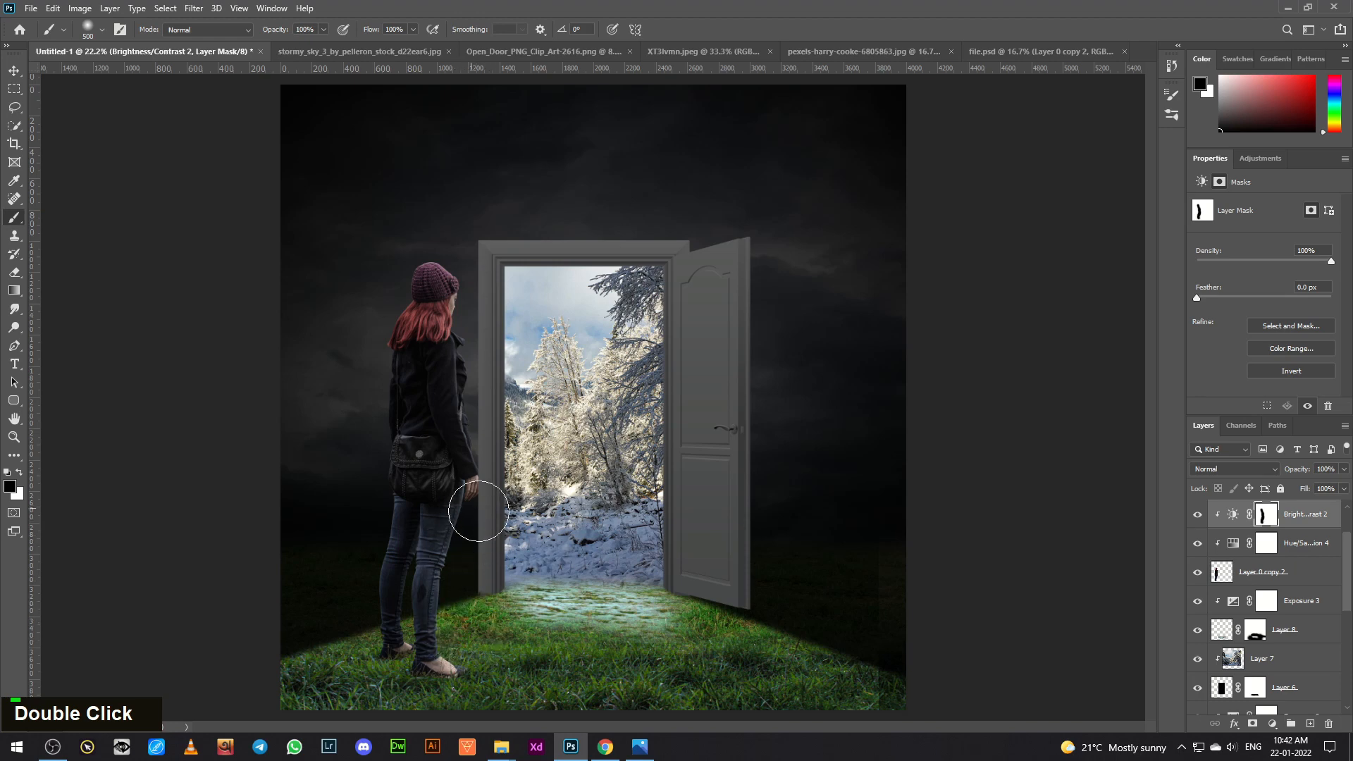
{"action": "left_click_drag", "start_coordinate": [436, 416], "coordinate": [459, 399]}
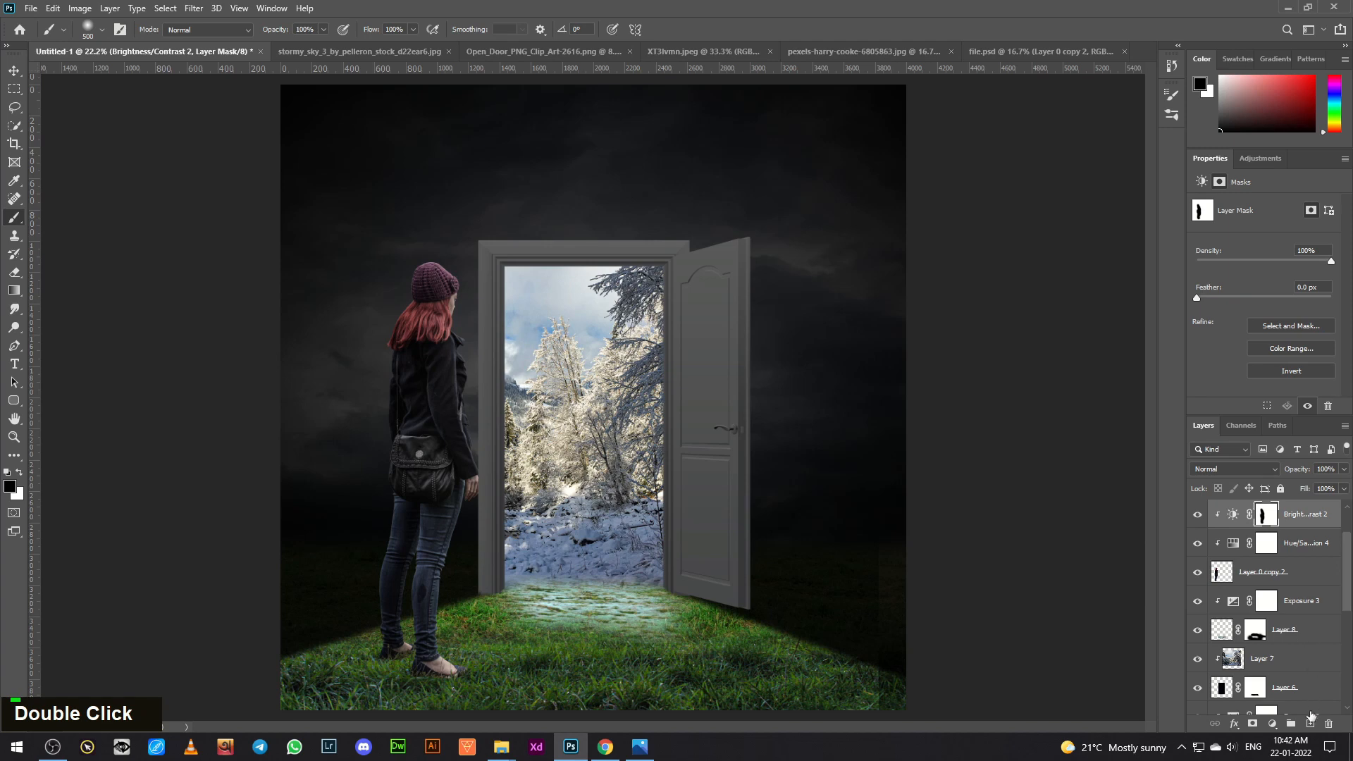
Step: Add a new layer clipped to the woman, set it to Overlay and fill it with 50% Gray
{"action": "left_click", "coordinate": [1309, 722]}
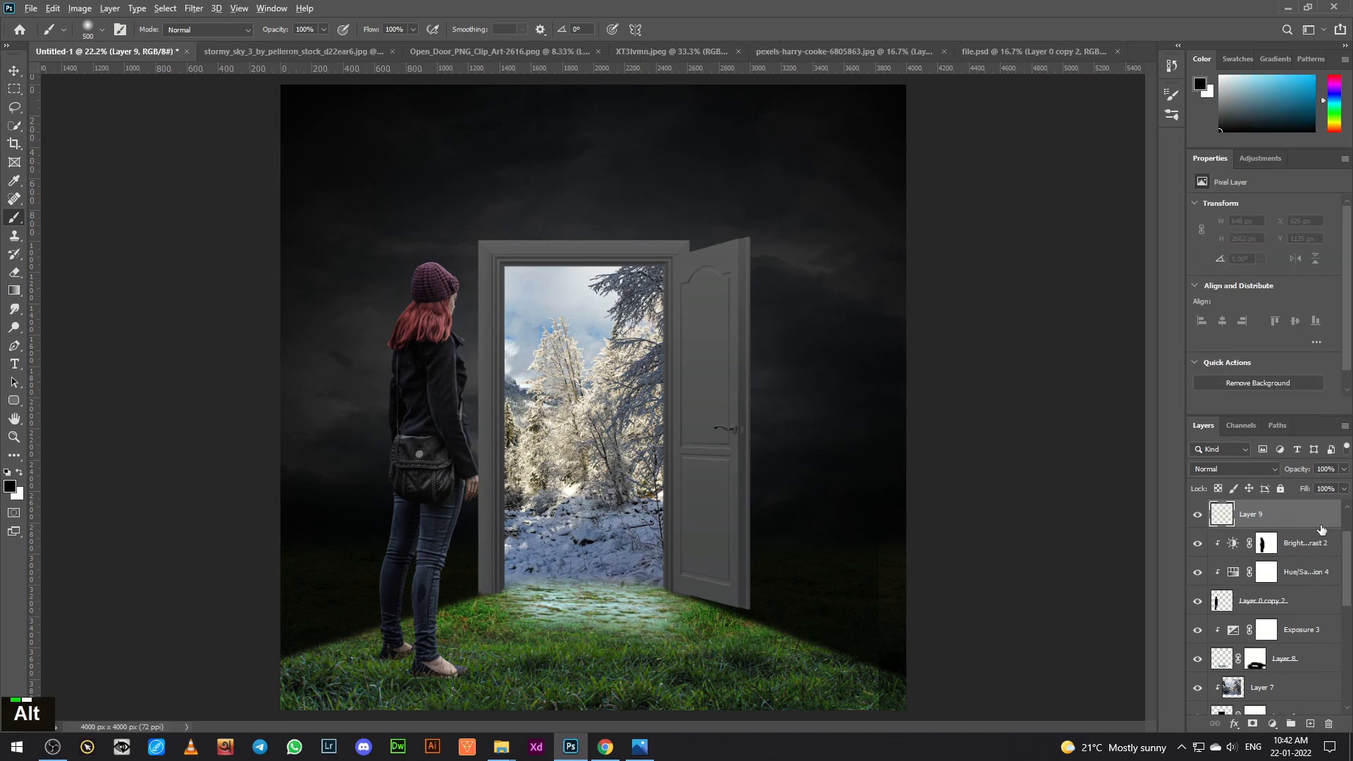
{"action": "left_click", "coordinate": [1322, 524], "text": "alt"}
{"action": "left_click", "coordinate": [1234, 469]}
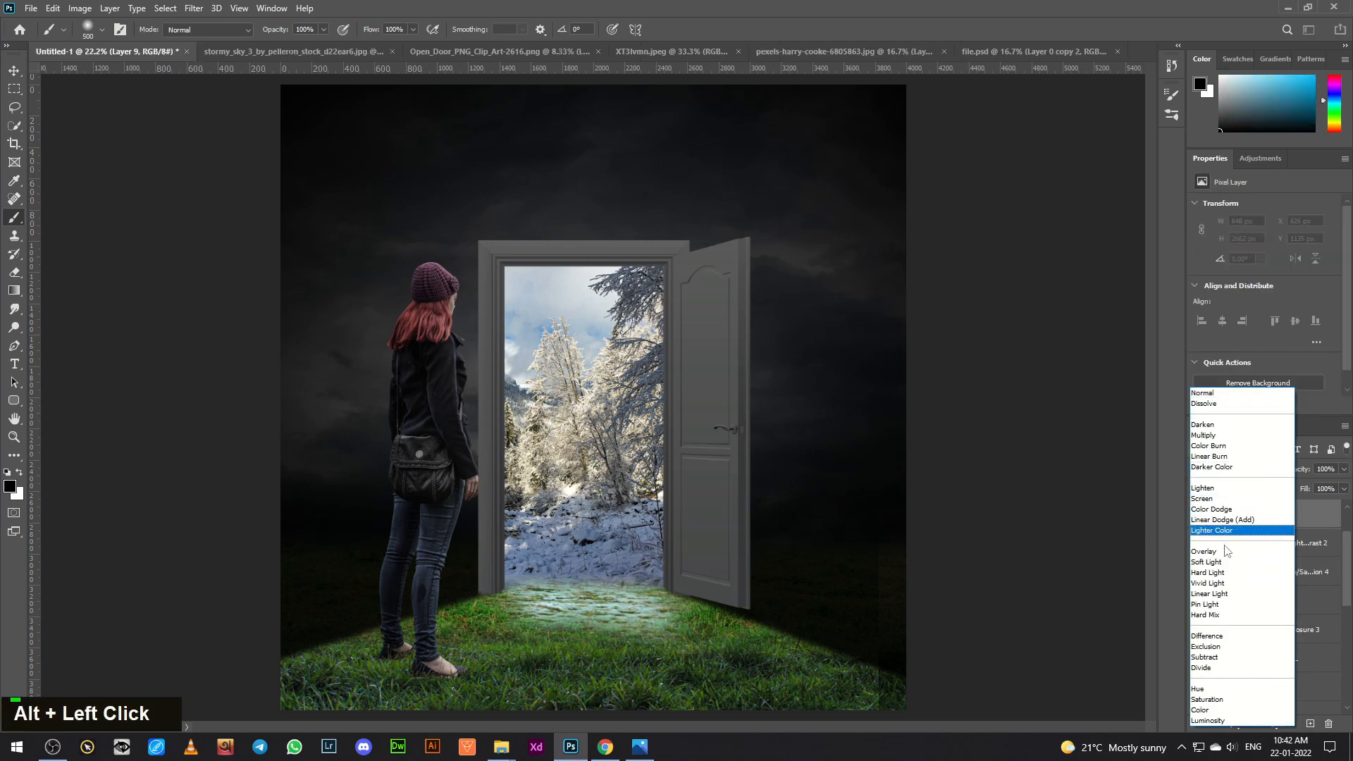
{"action": "left_click", "coordinate": [1224, 551]}
{"action": "left_click", "coordinate": [52, 7]}
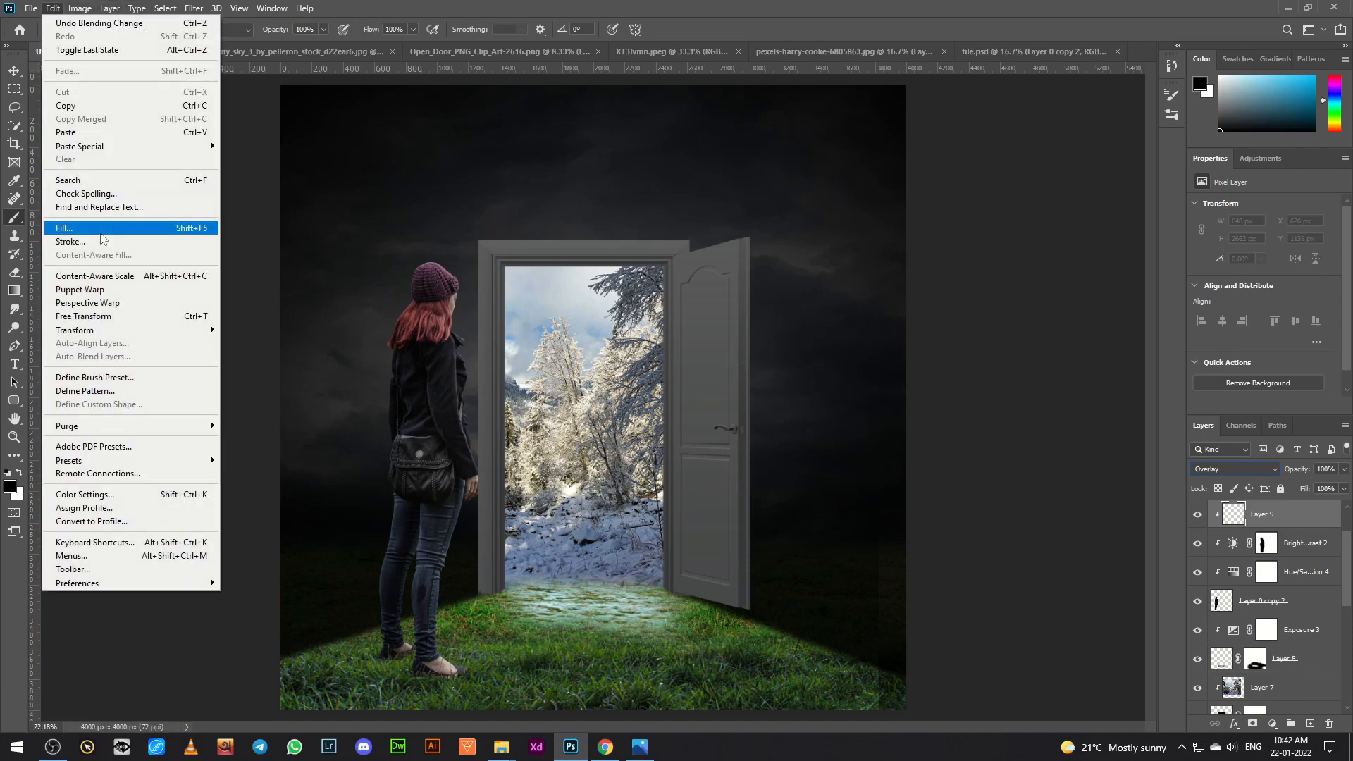
{"action": "left_click", "coordinate": [90, 232]}
{"action": "left_click", "coordinate": [762, 199]}
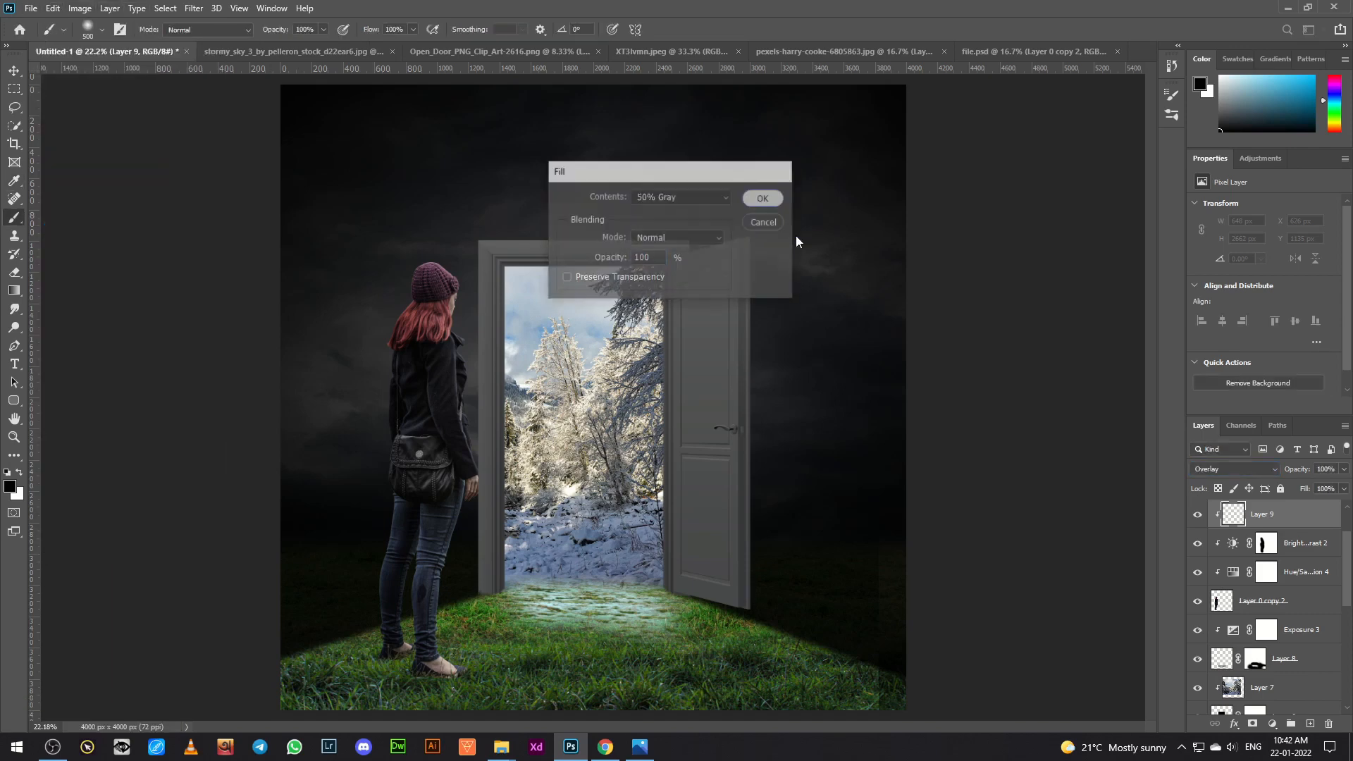
Step: Burn the woman's back, hair and legs on the side away from the door, with Midtones range and 23% exposure
{"action": "right_click", "coordinate": [14, 329]}
{"action": "left_click", "coordinate": [69, 340]}
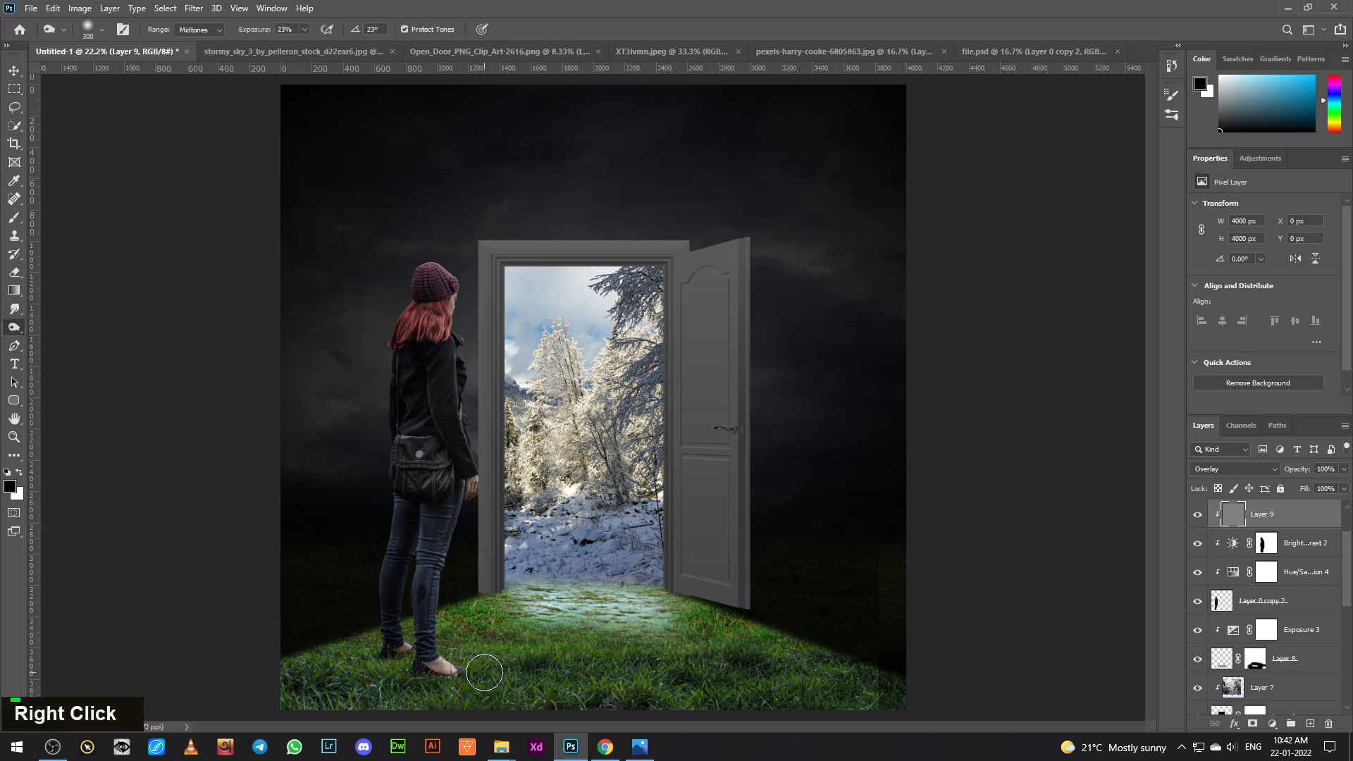
{"action": "key", "text": "bracketright"}
{"action": "key", "text": "bracketright"}
{"action": "key", "text": "bracketright"}
{"action": "key", "text": "bracketright"}
{"action": "key", "text": "bracketright"}
{"action": "key", "text": "bracketright"}
{"action": "double_click", "coordinate": [370, 645]}
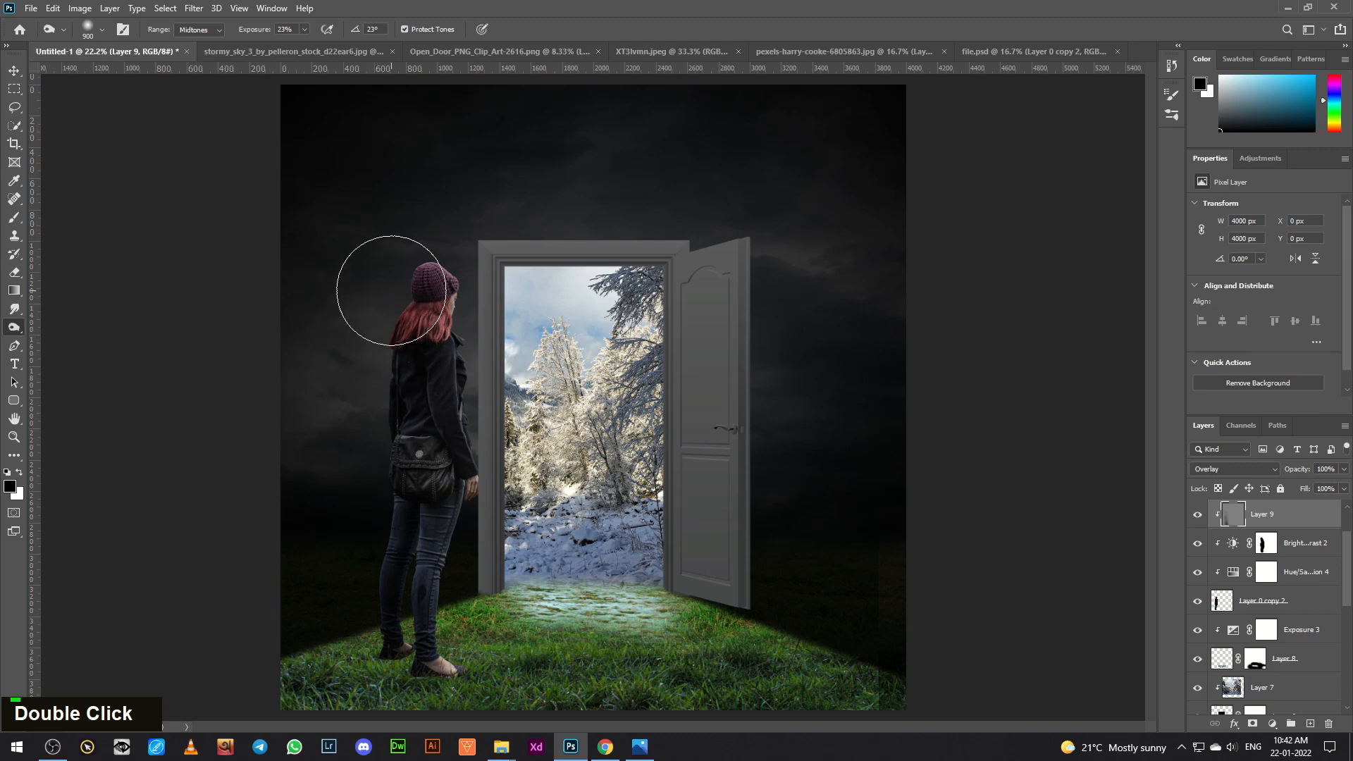
{"action": "key", "text": "bracketleft"}
{"action": "key", "text": "bracketleft"}
{"action": "key", "text": "bracketleft"}
{"action": "key", "text": "bracketleft"}
{"action": "key", "text": "bracketleft"}
{"action": "key", "text": "bracketleft"}
{"action": "double_click", "coordinate": [424, 303]}
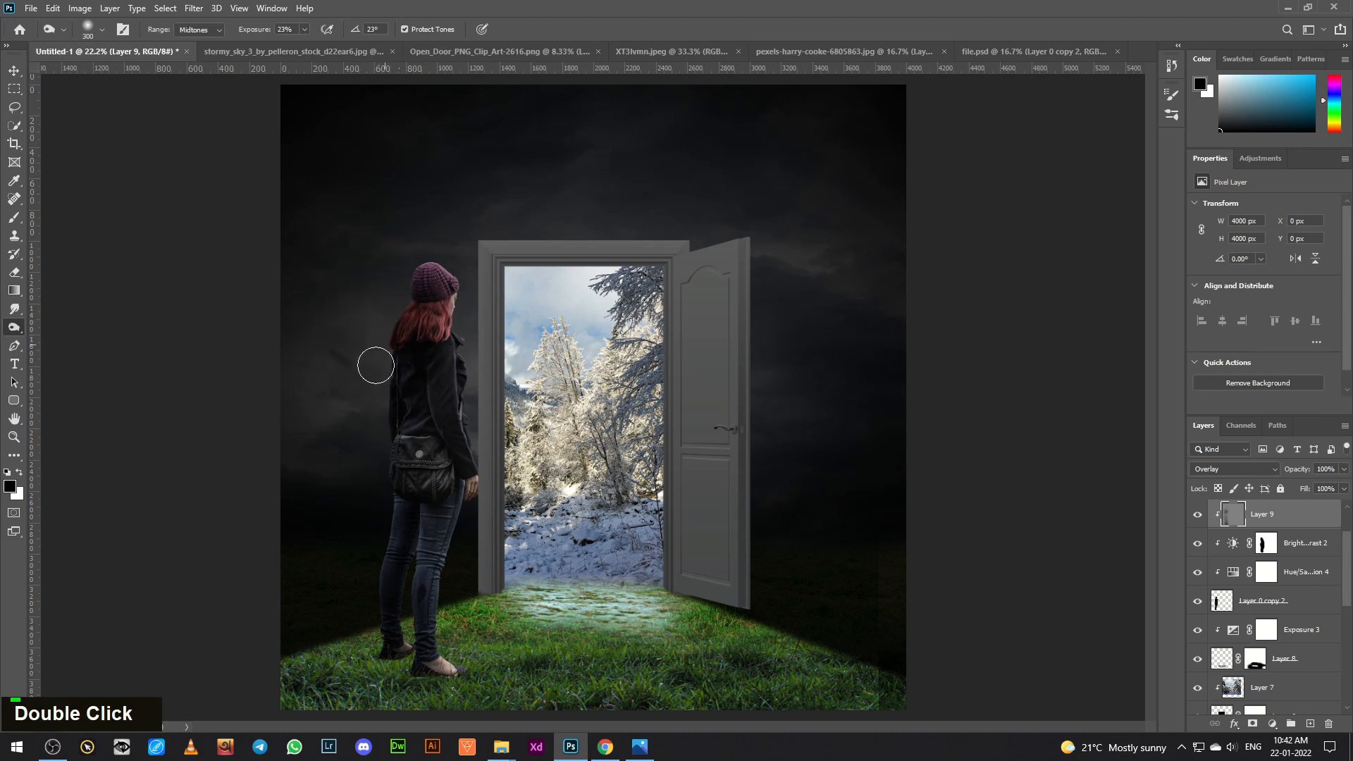
Step: Dodge the woman's door-facing edge and legs on the gray Overlay layer with Midtones range and 10% exposure
{"action": "right_click", "coordinate": [13, 327]}
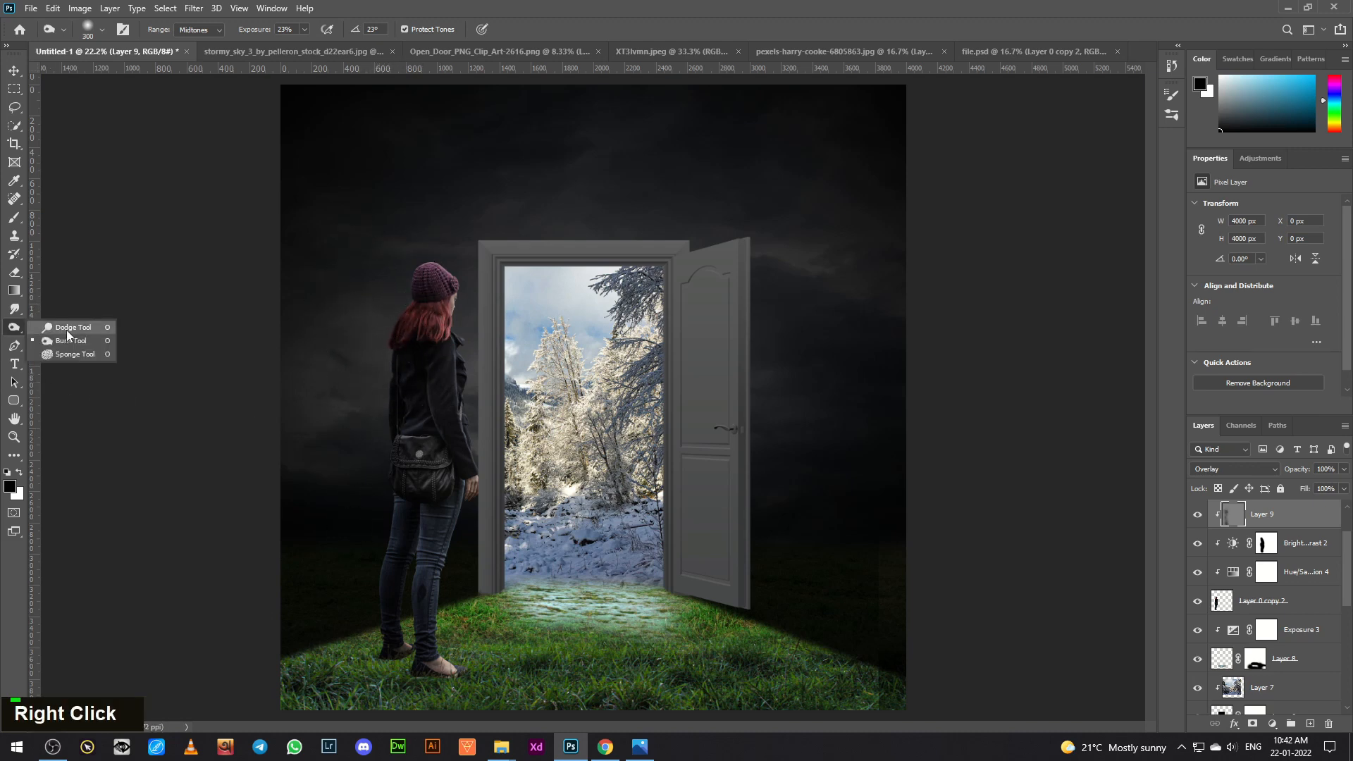
{"action": "left_click", "coordinate": [53, 328]}
{"action": "key", "text": "bracketright"}
{"action": "key", "text": "bracketright"}
{"action": "double_click", "coordinate": [458, 289]}
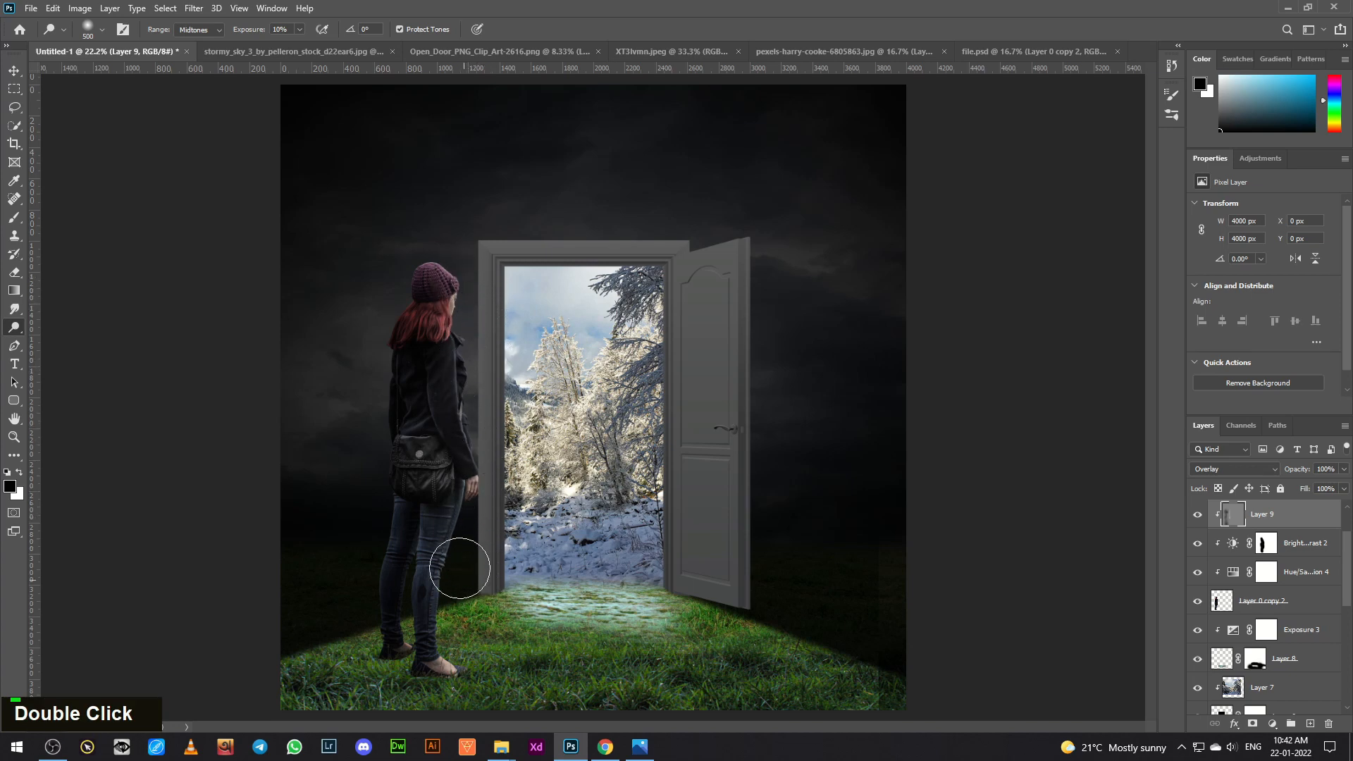
{"action": "key", "text": "bracketleft"}
{"action": "key", "text": "bracketleft"}
{"action": "key", "text": "bracketleft"}
{"action": "double_click", "coordinate": [401, 558]}
Step: Add an Exposure adjustment clipped to the woman with exposure +0.59 and gamma correction 0.80
{"action": "left_click", "coordinate": [13, 70]}
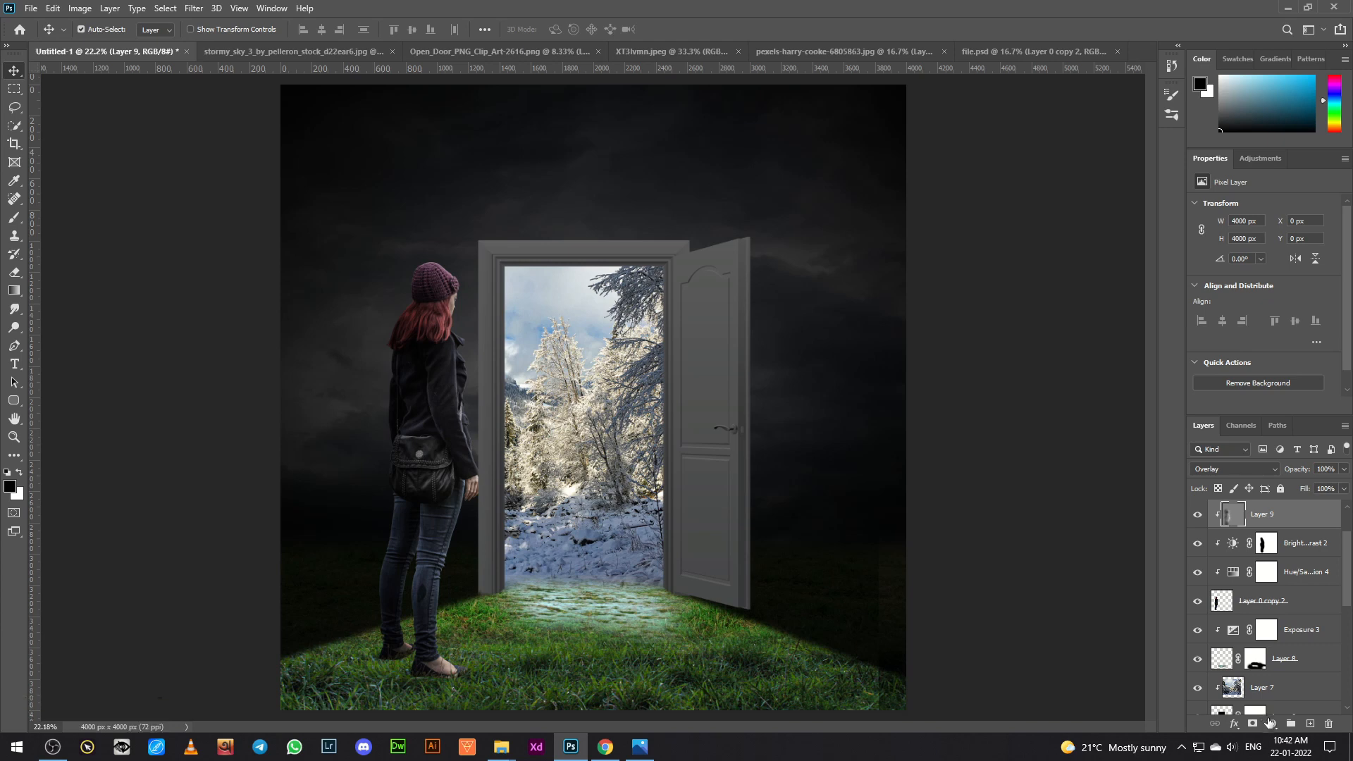
{"action": "left_click", "coordinate": [1273, 725]}
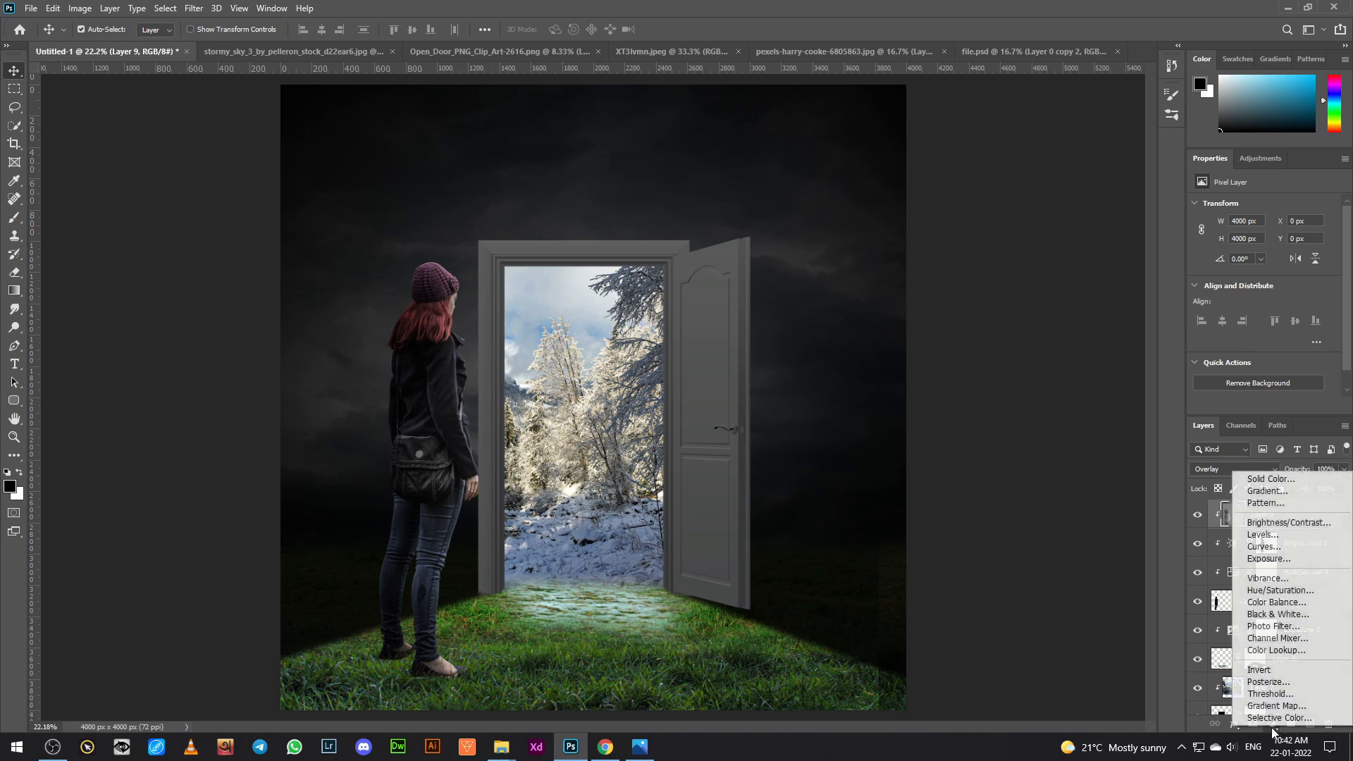
{"action": "left_click", "coordinate": [1295, 562]}
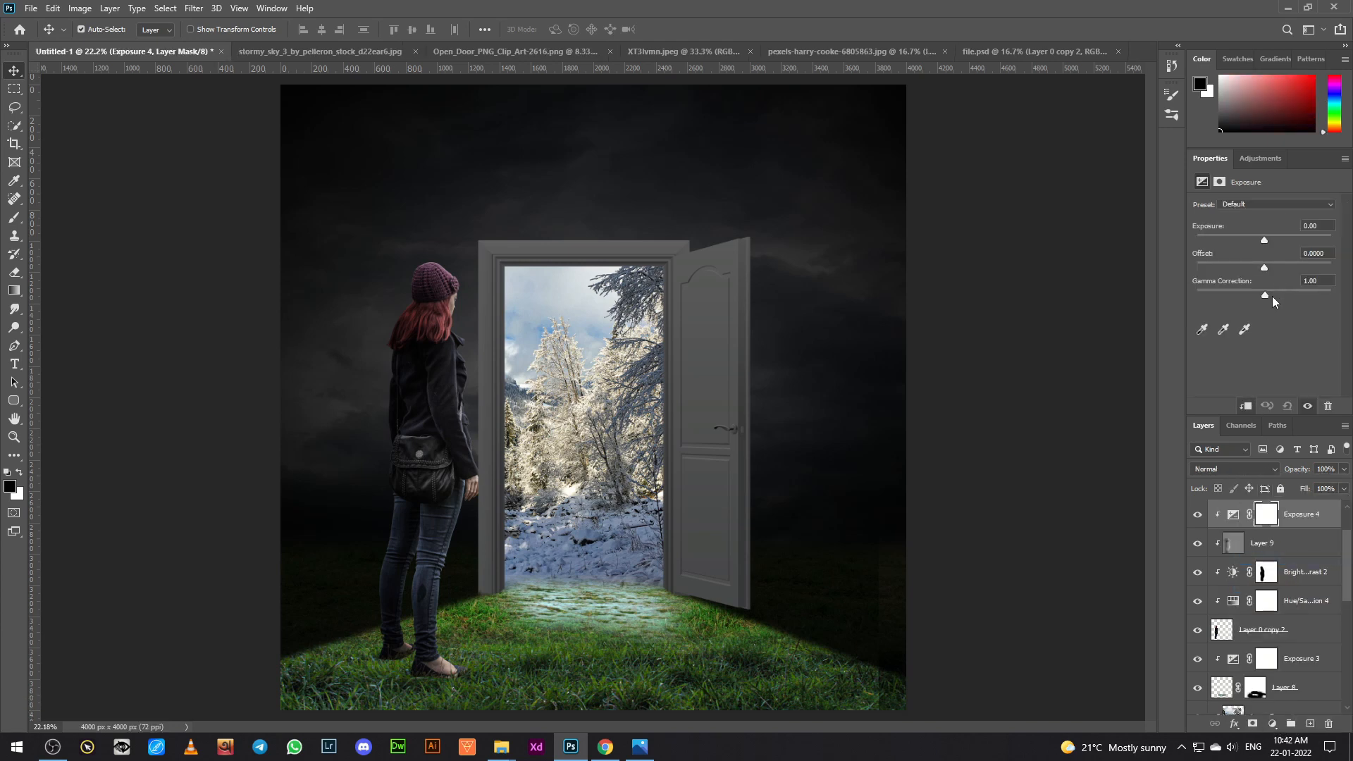
{"action": "left_click_drag", "start_coordinate": [1267, 294], "coordinate": [1270, 293]}
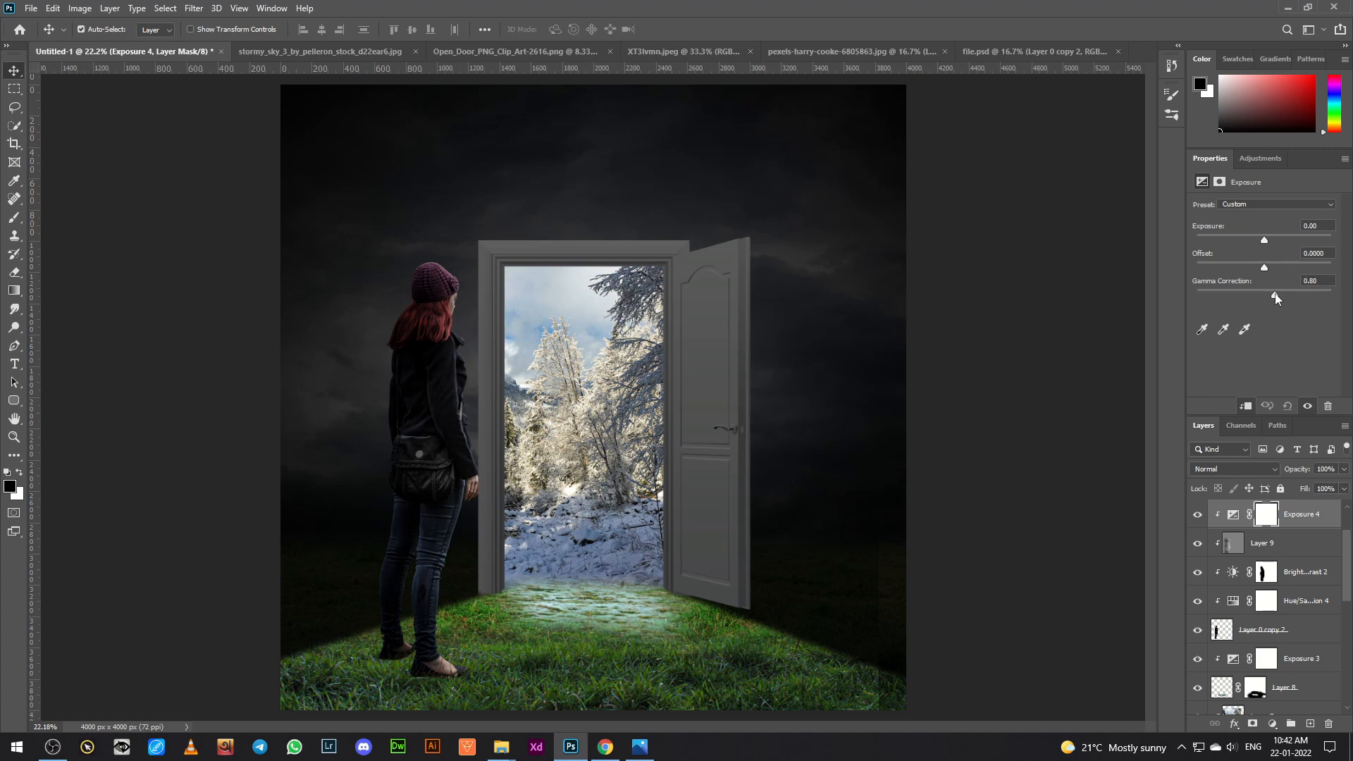
{"action": "left_click_drag", "start_coordinate": [1265, 241], "coordinate": [1269, 242]}
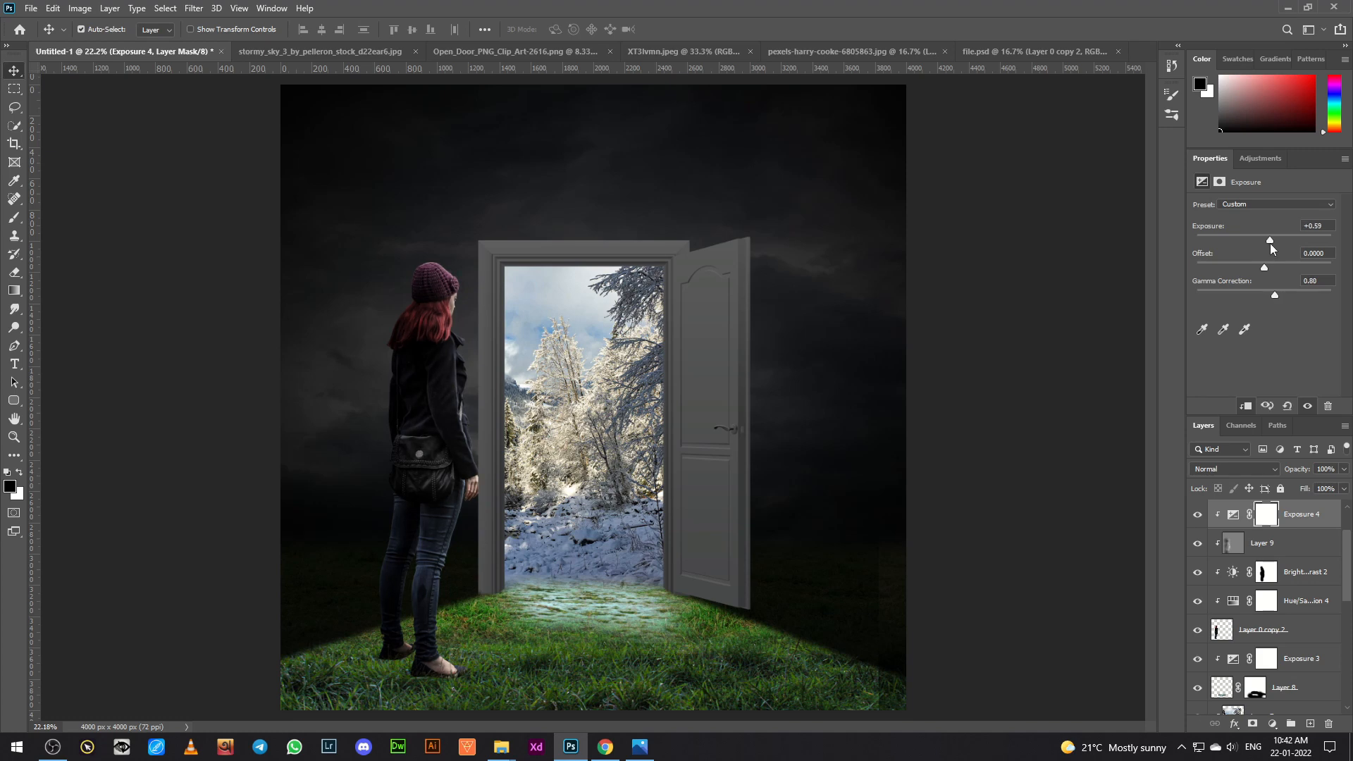
Step: Add a Curves adjustment clipped to the woman, raising the black point's output to 16
{"action": "left_click", "coordinate": [1272, 724]}
{"action": "left_click", "coordinate": [1280, 545]}
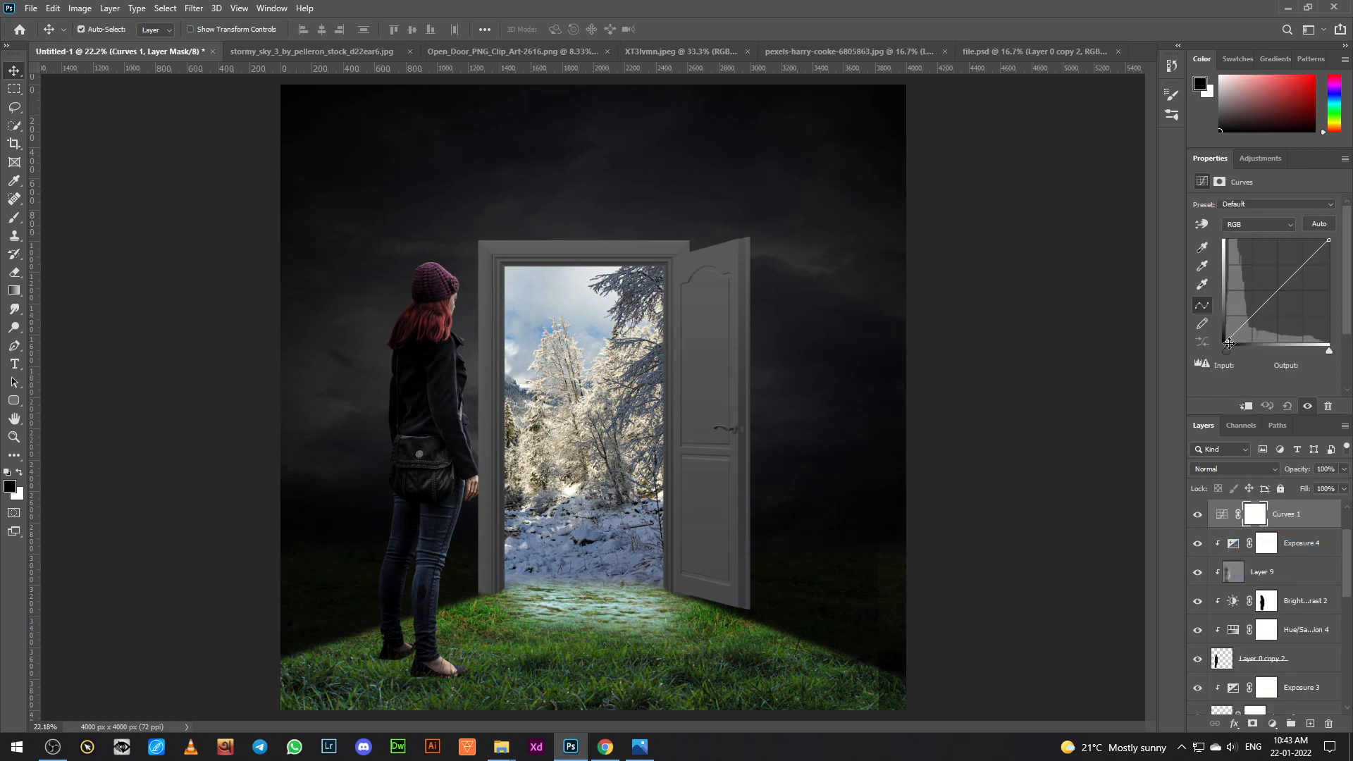
{"action": "left_click_drag", "start_coordinate": [1229, 343], "coordinate": [1226, 336]}
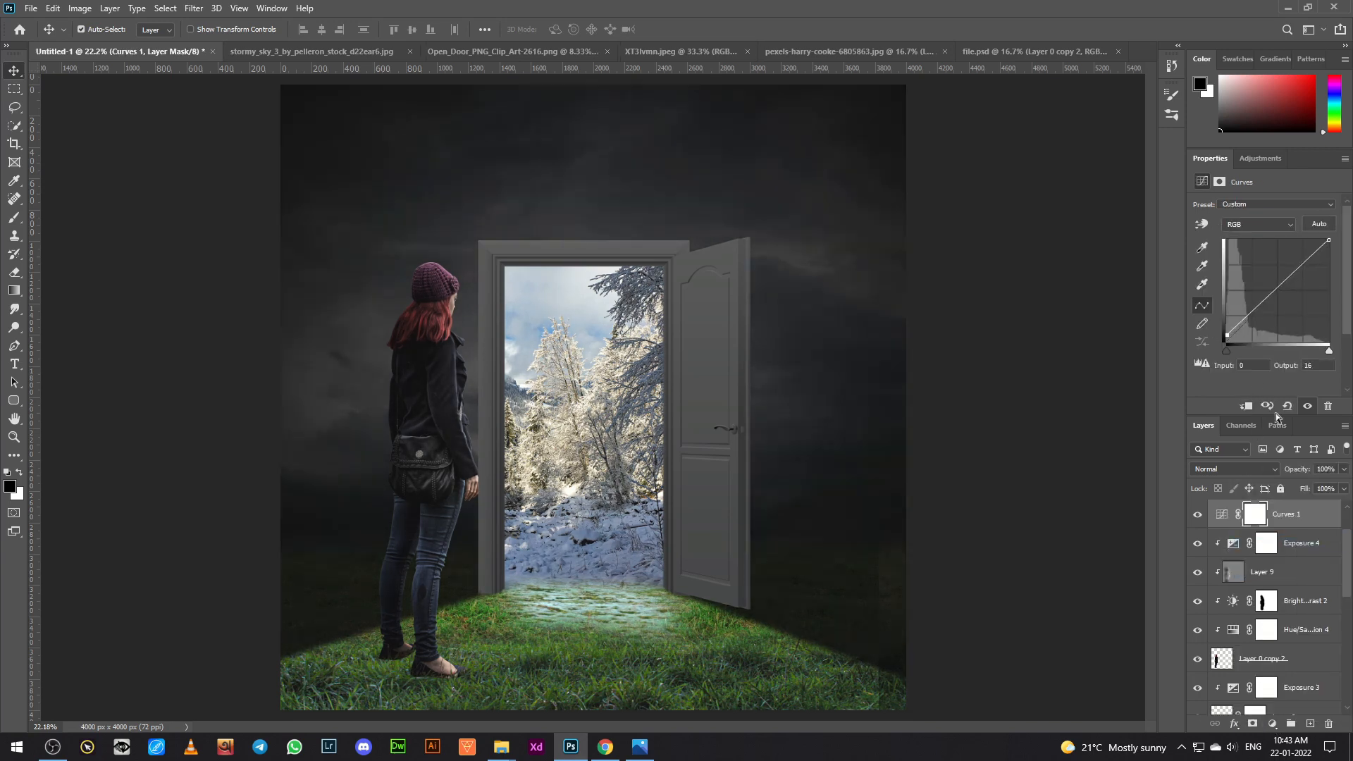
{"action": "left_click", "coordinate": [1247, 406]}
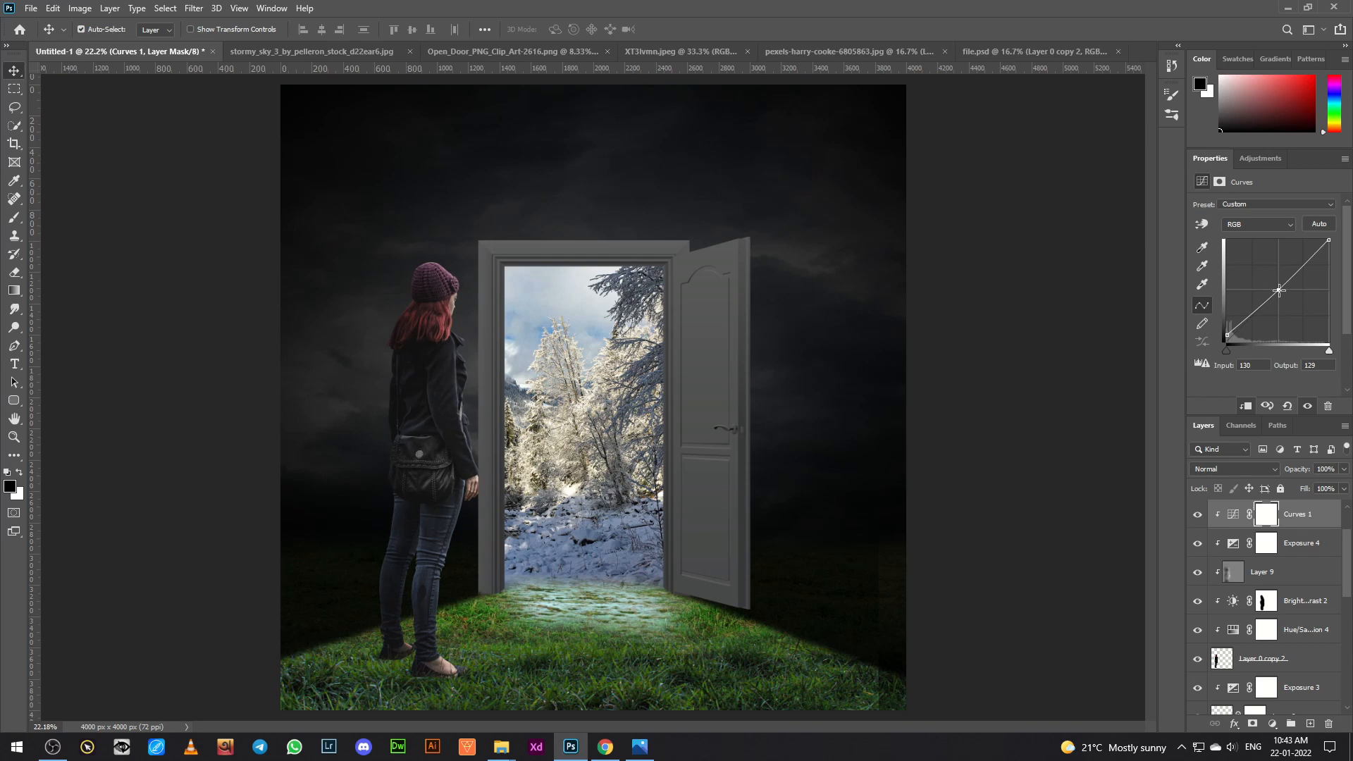
{"action": "left_click", "coordinate": [1343, 468]}
Step: Add a new layer beneath the woman and paint a black shadow from her rear foot to the canvas's left edge with a 200 px brush
{"action": "scroll", "coordinate": [1304, 641], "scroll_direction": "down", "scroll_amount": 2}
{"action": "left_click", "coordinate": [1305, 637]}
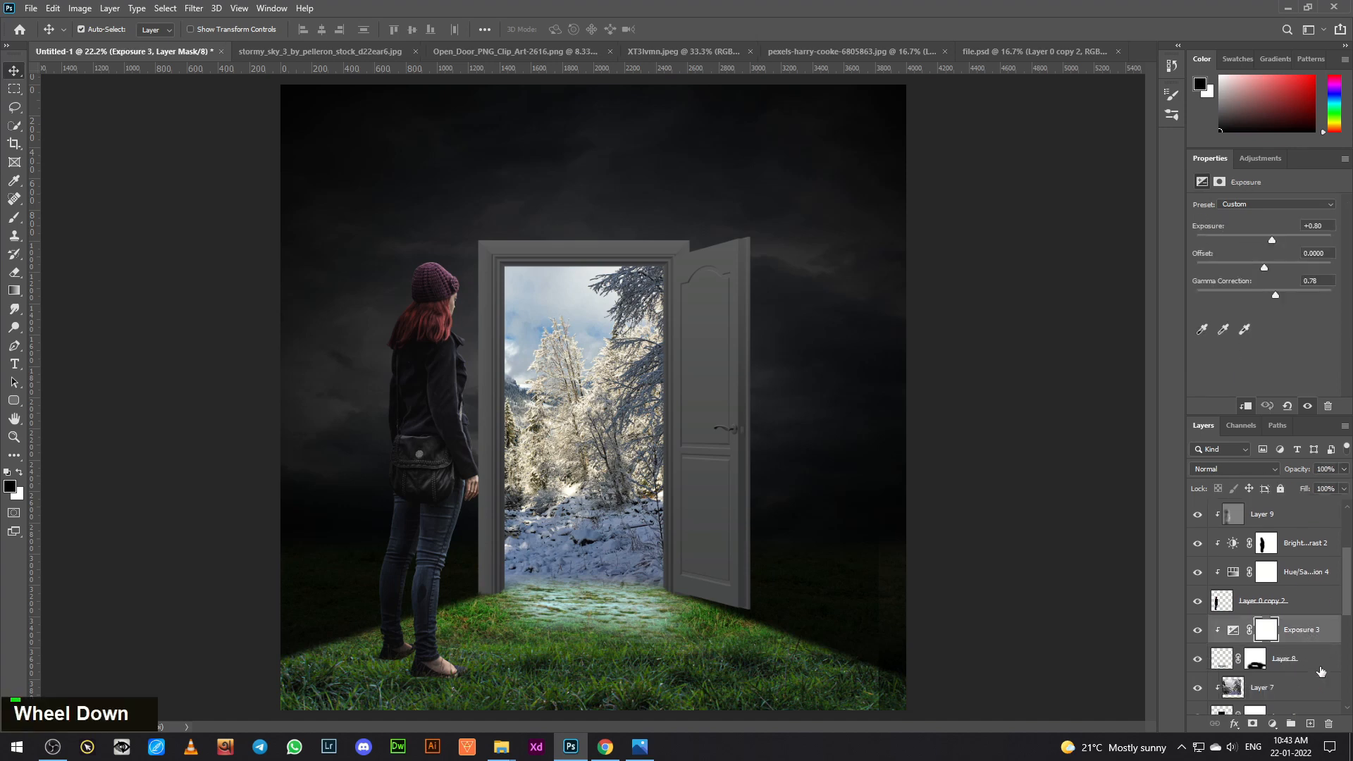
{"action": "left_click", "coordinate": [1309, 723]}
{"action": "left_click", "coordinate": [14, 217]}
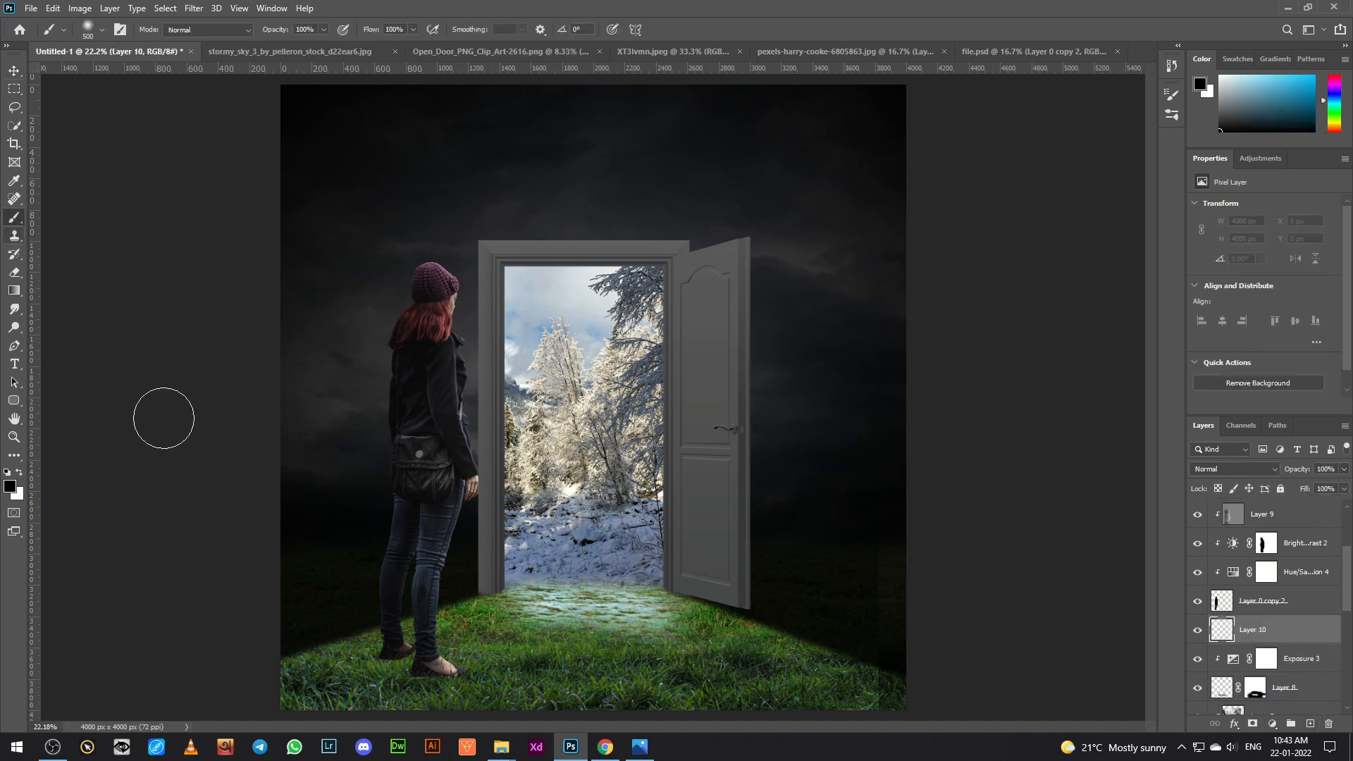
{"action": "key", "text": "bracketleft"}
{"action": "key", "text": "bracketleft"}
{"action": "key", "text": "bracketleft"}
{"action": "key", "text": "bracketleft"}
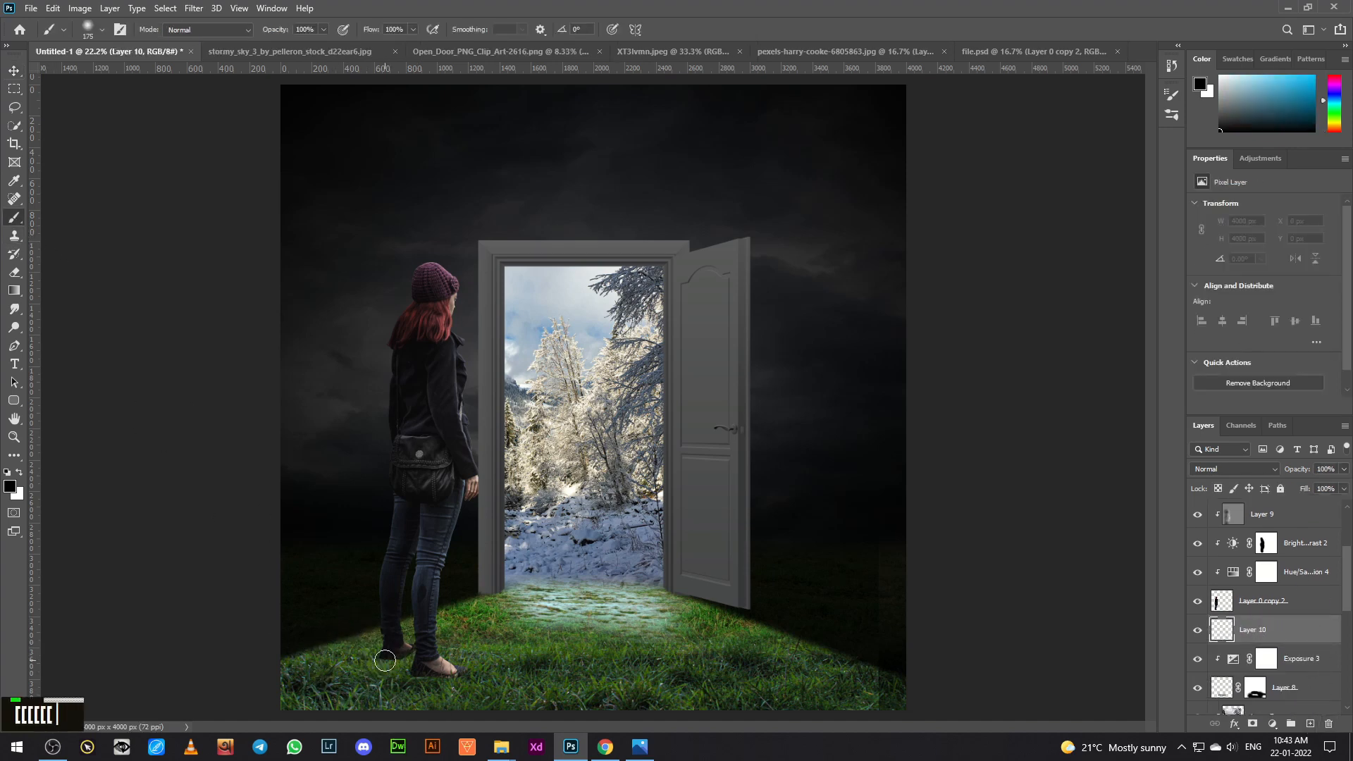
{"action": "left_click_drag", "start_coordinate": [386, 659], "coordinate": [282, 704]}
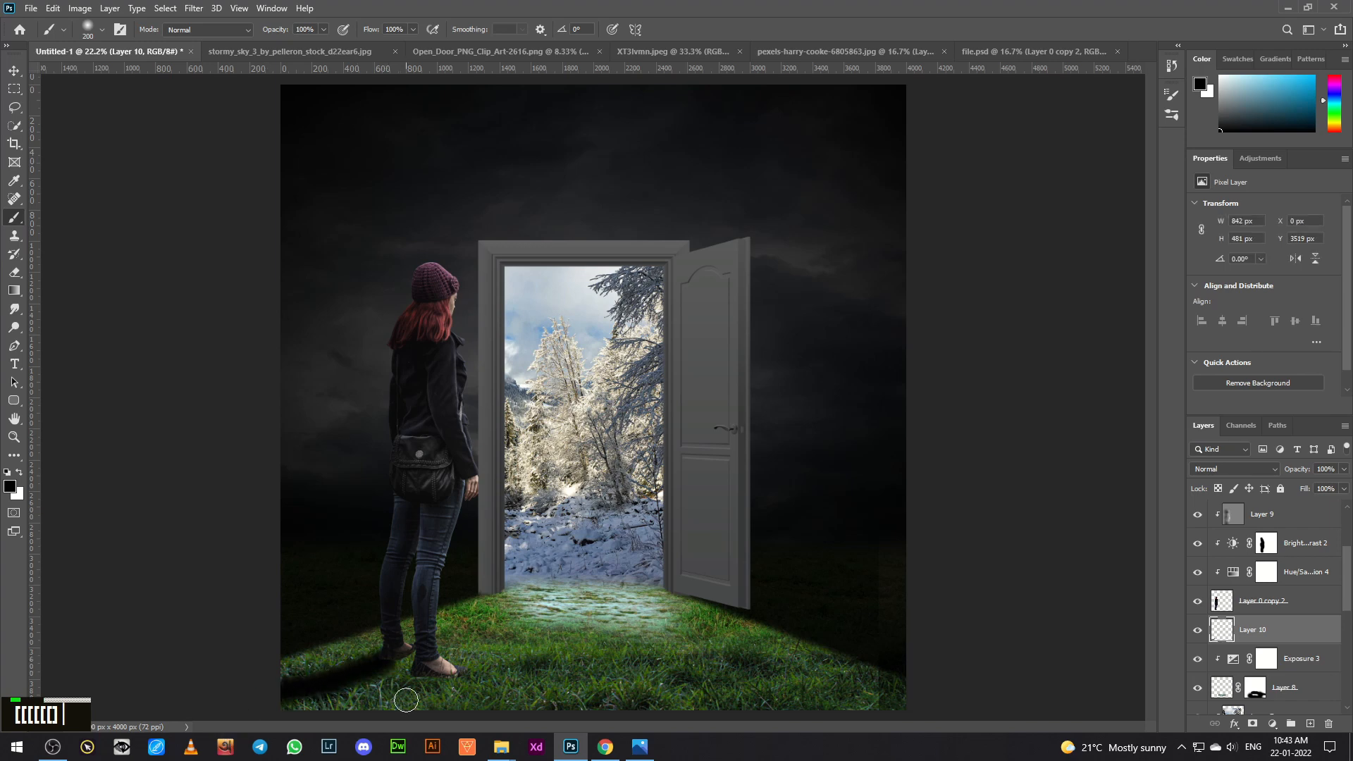
{"action": "key", "text": "ctrl+z"}
{"action": "mouse_move", "coordinate": [386, 656]}
{"action": "left_mouse_down"}
{"action": "mouse_move", "coordinate": [281, 682]}
{"action": "mouse_move", "coordinate": [282, 694]}
{"action": "left_mouse_up"}
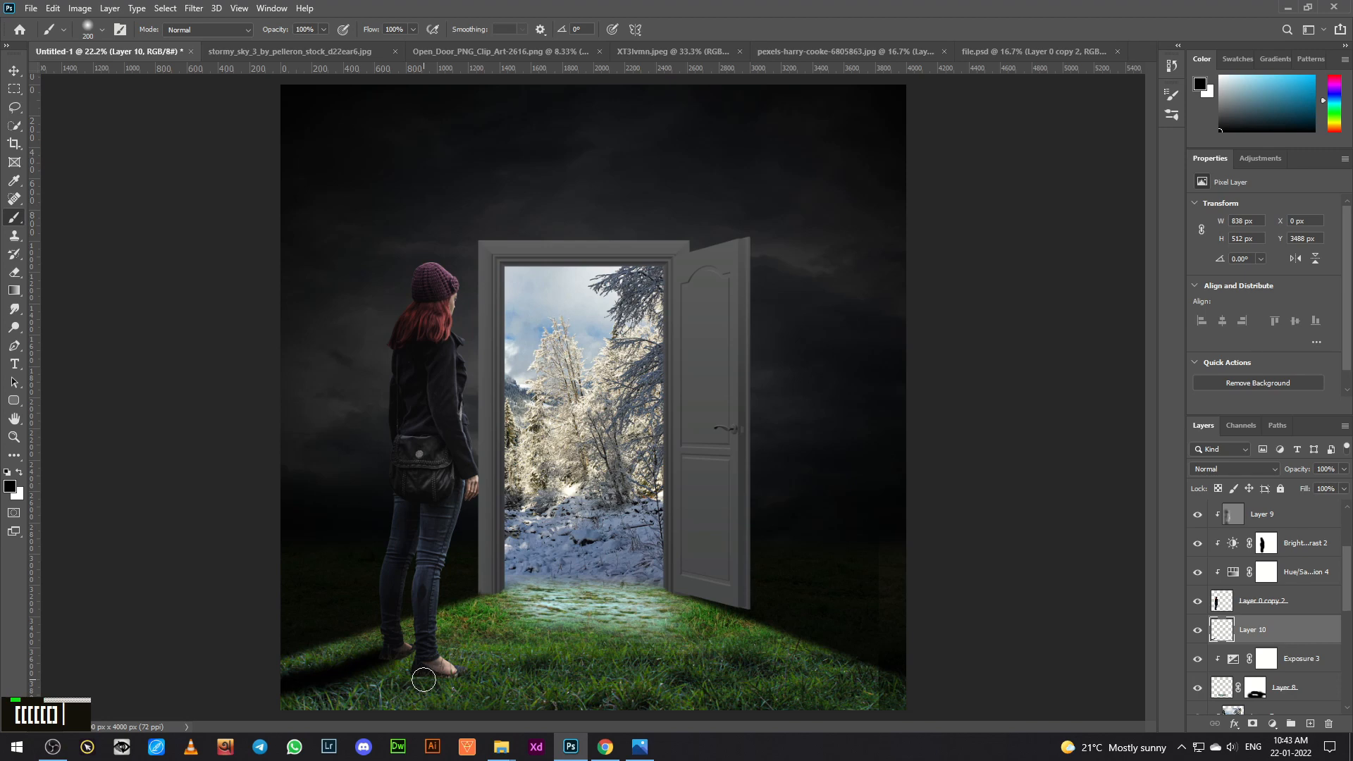
Step: Paint a second black shadow from the woman's front foot to the canvas's lower-left edge with 250 to 100 px brushes, and set the layer's opacity to 80%
{"action": "key", "text": "bracketright"}
{"action": "left_click_drag", "start_coordinate": [424, 680], "coordinate": [299, 715]}
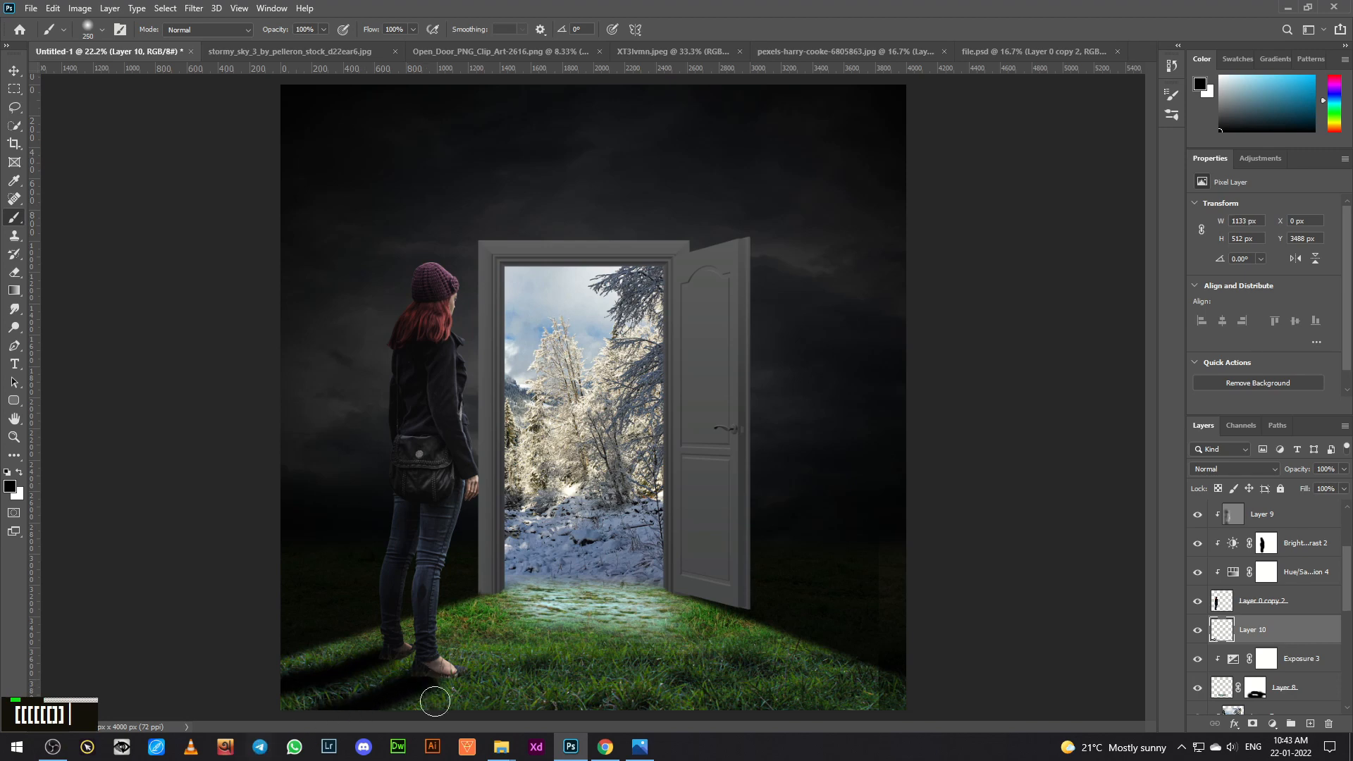
{"action": "key", "text": "bracketleft"}
{"action": "key", "text": "bracketleft"}
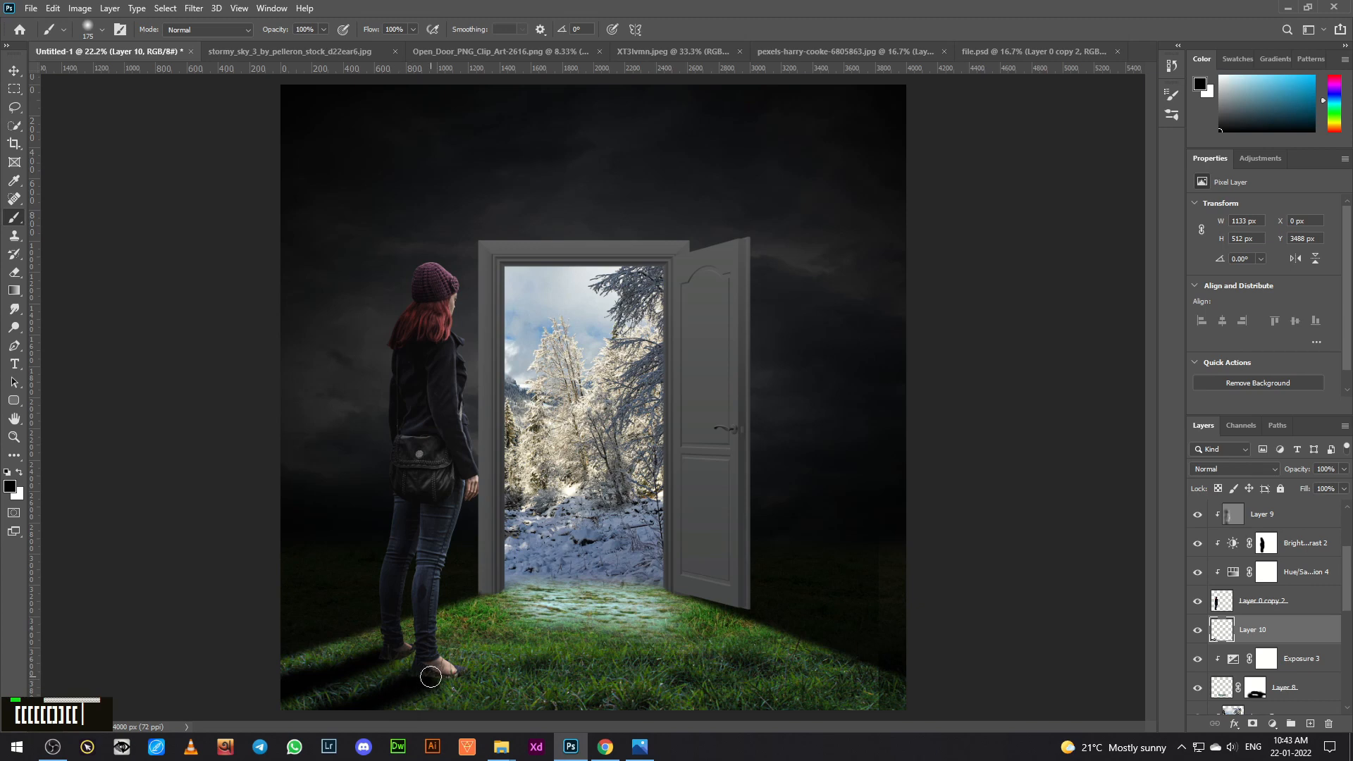
{"action": "key", "text": "bracketleft"}
{"action": "key", "text": "bracketleft"}
{"action": "key", "text": "bracketleft"}
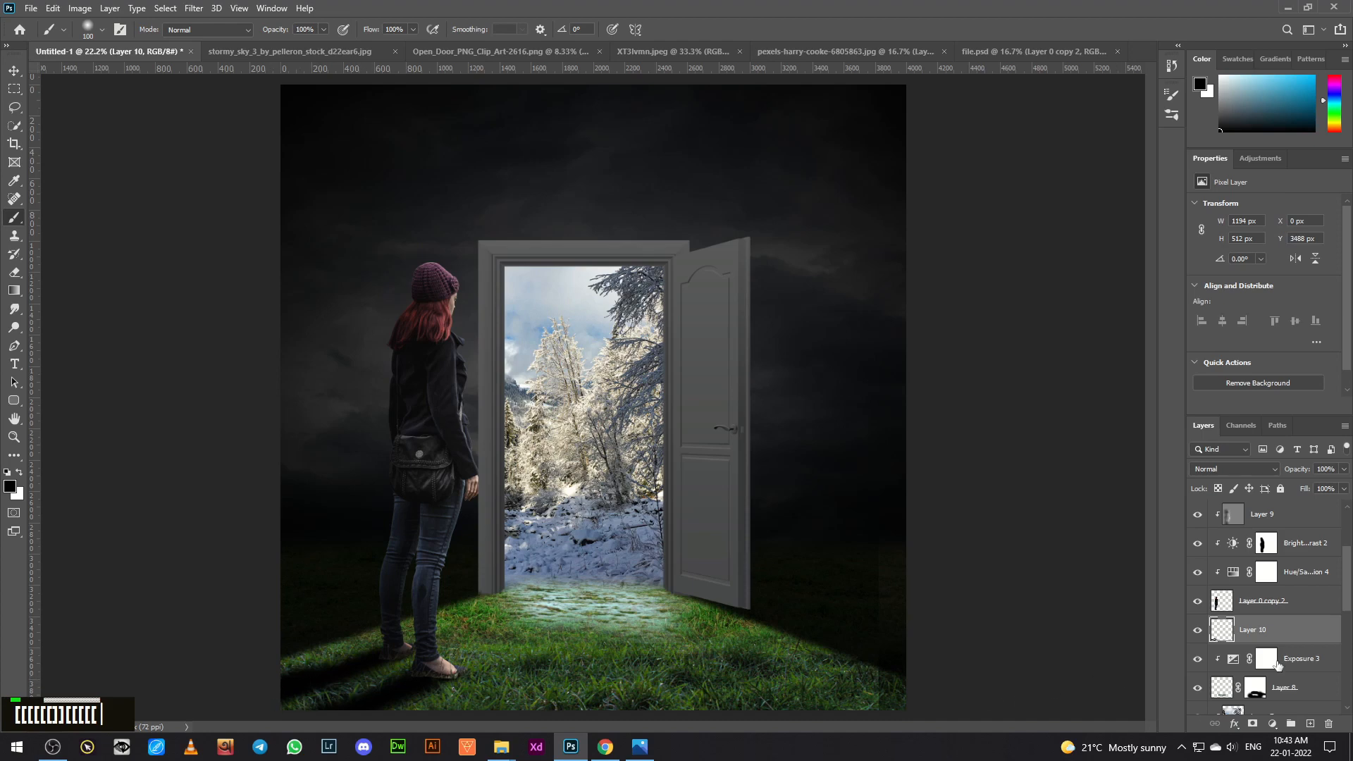
{"action": "left_click", "coordinate": [1344, 470]}
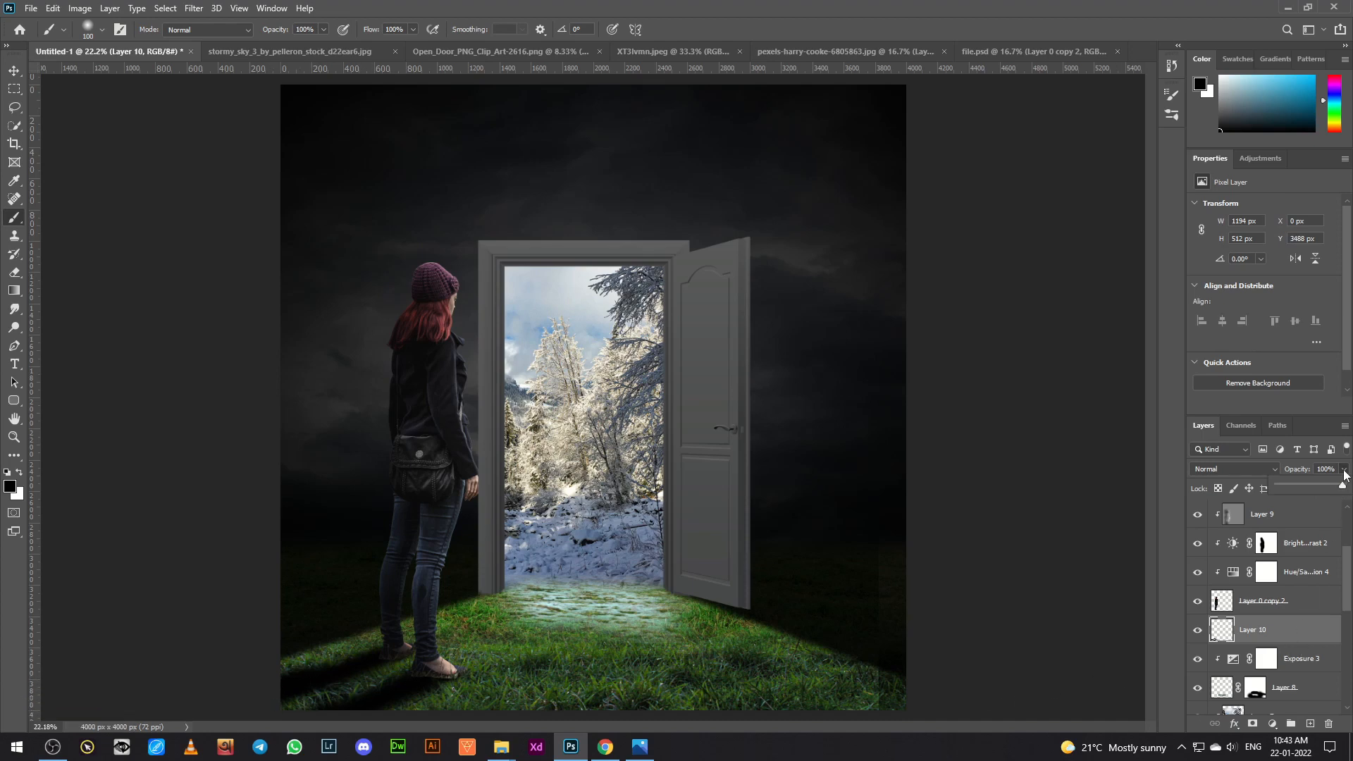
{"action": "left_click_drag", "start_coordinate": [1344, 493], "coordinate": [1335, 494]}
Step: Add a new layer clipped to the woman and paint black shading over her shoes with a 100 px brush
{"action": "left_click", "coordinate": [1309, 607]}
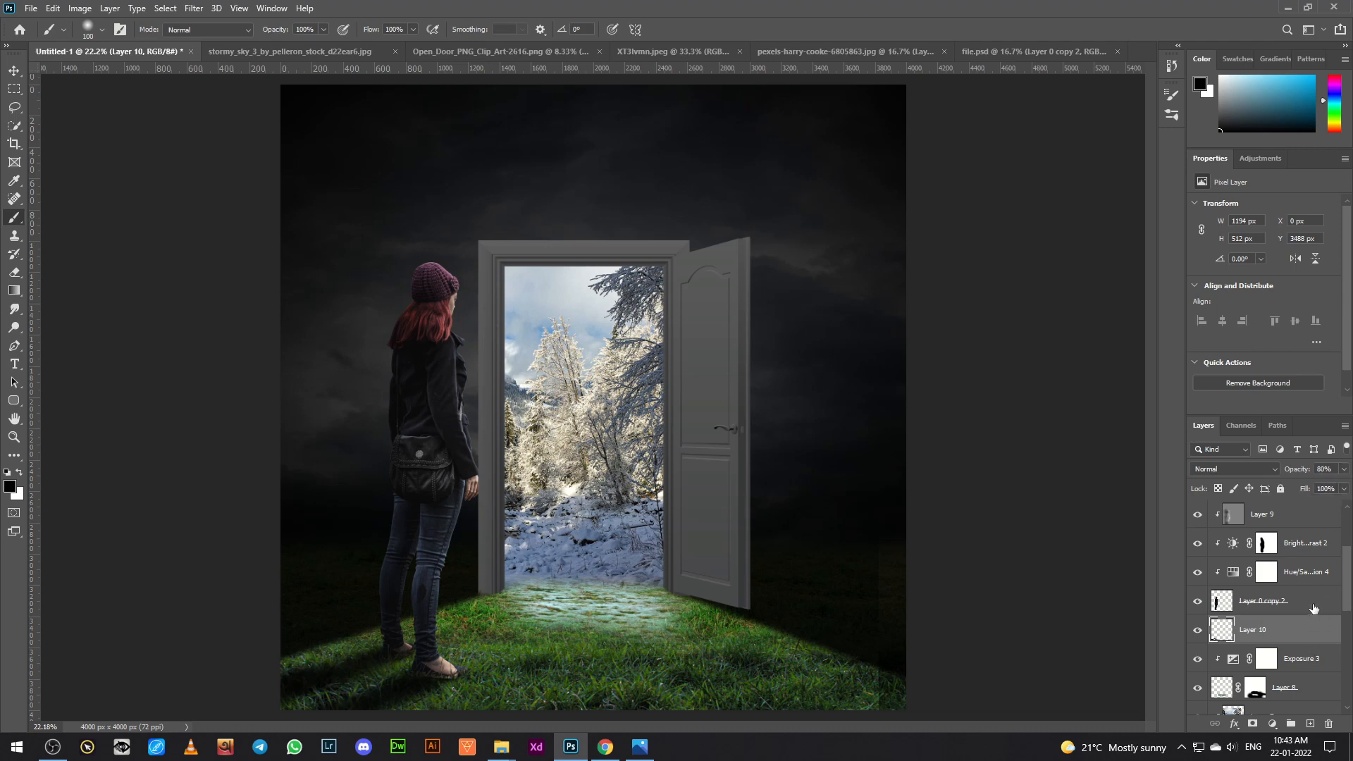
{"action": "left_click", "coordinate": [1307, 721]}
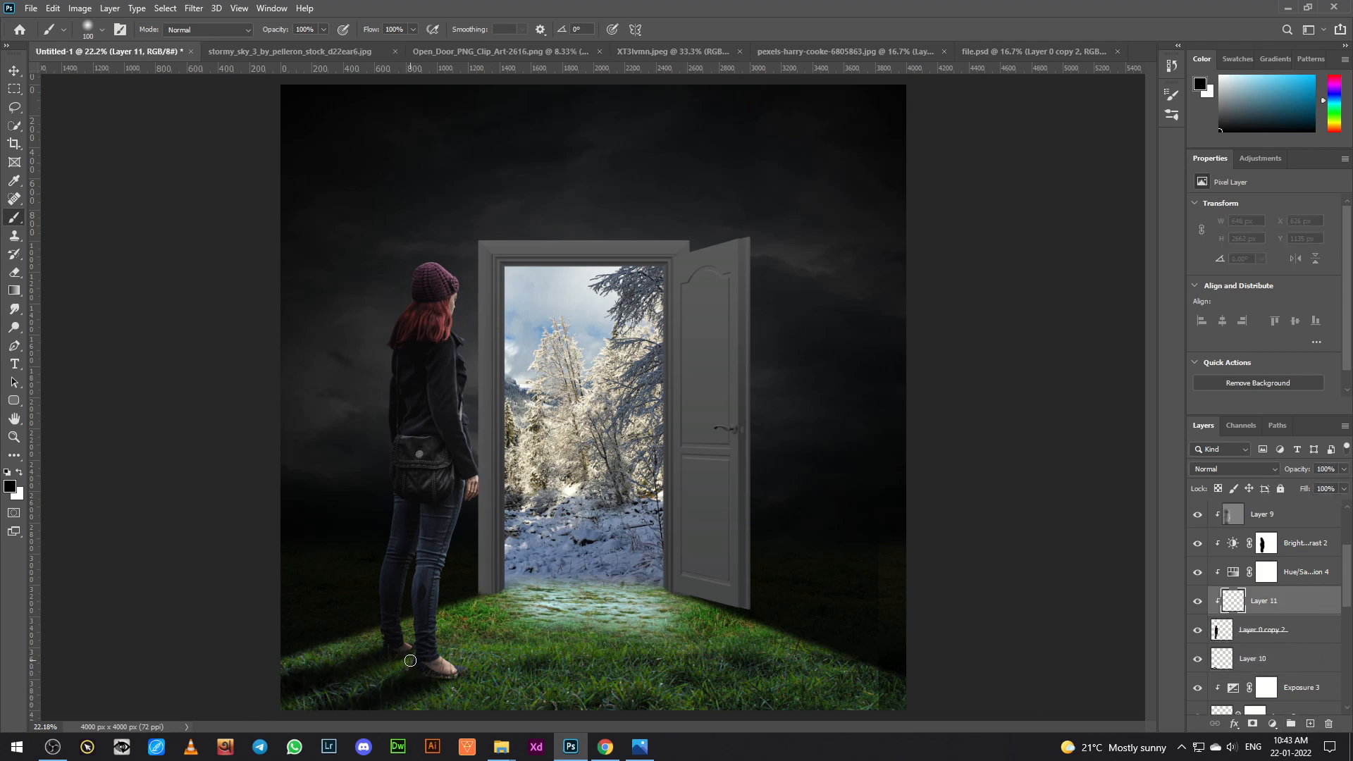
{"action": "left_click_drag", "start_coordinate": [410, 660], "coordinate": [363, 660]}
{"action": "left_click", "coordinate": [14, 70]}
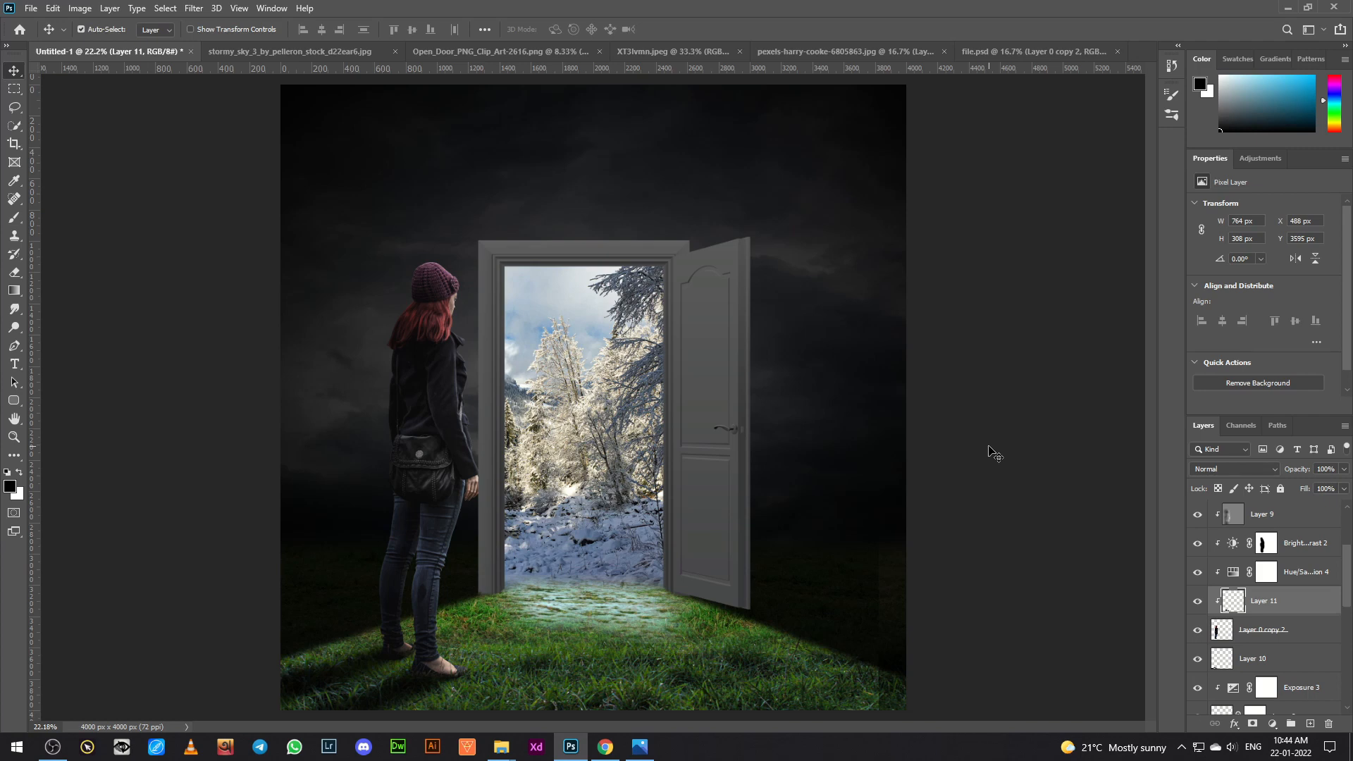
Step: Add an Exposure adjustment above all layers with exposure +0.52 and gamma correction 0.82
{"action": "scroll", "coordinate": [1301, 528], "scroll_direction": "up", "scroll_amount": 2}
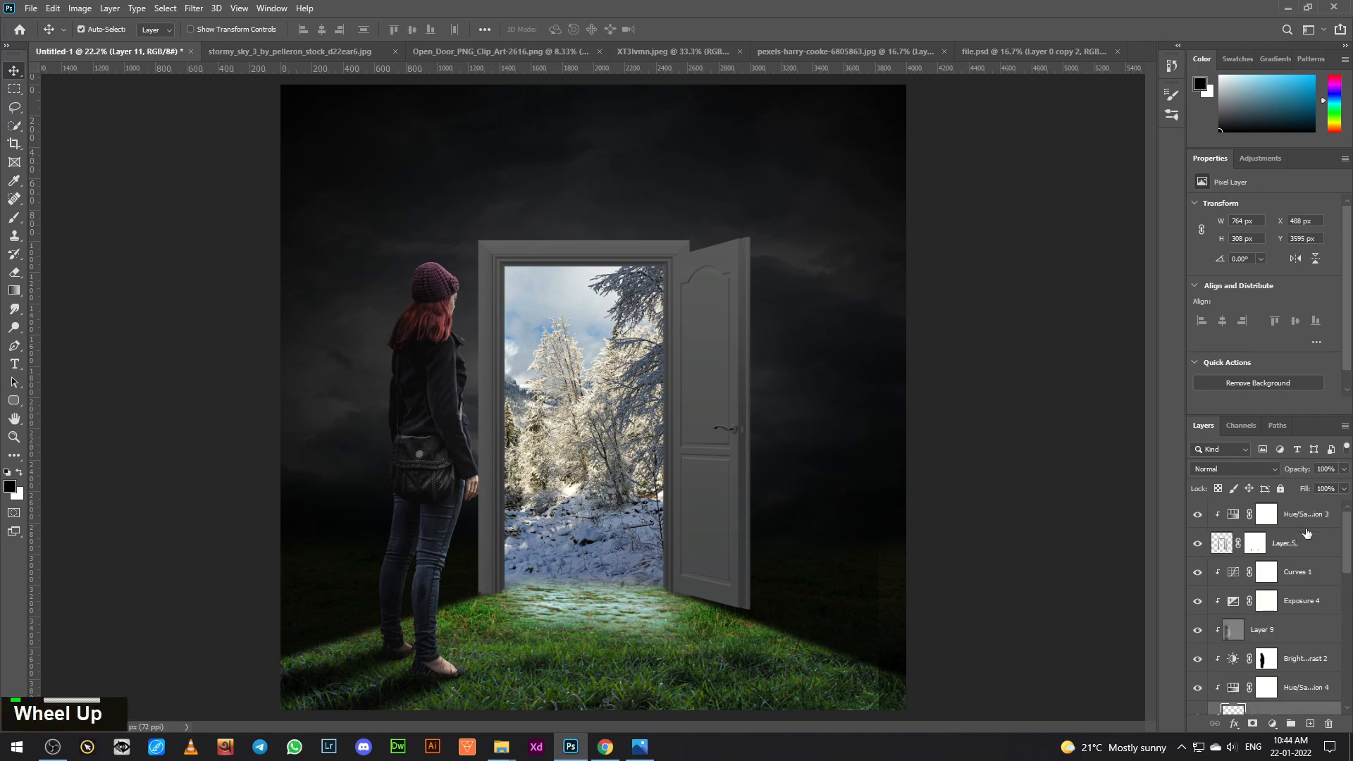
{"action": "left_click", "coordinate": [1305, 518]}
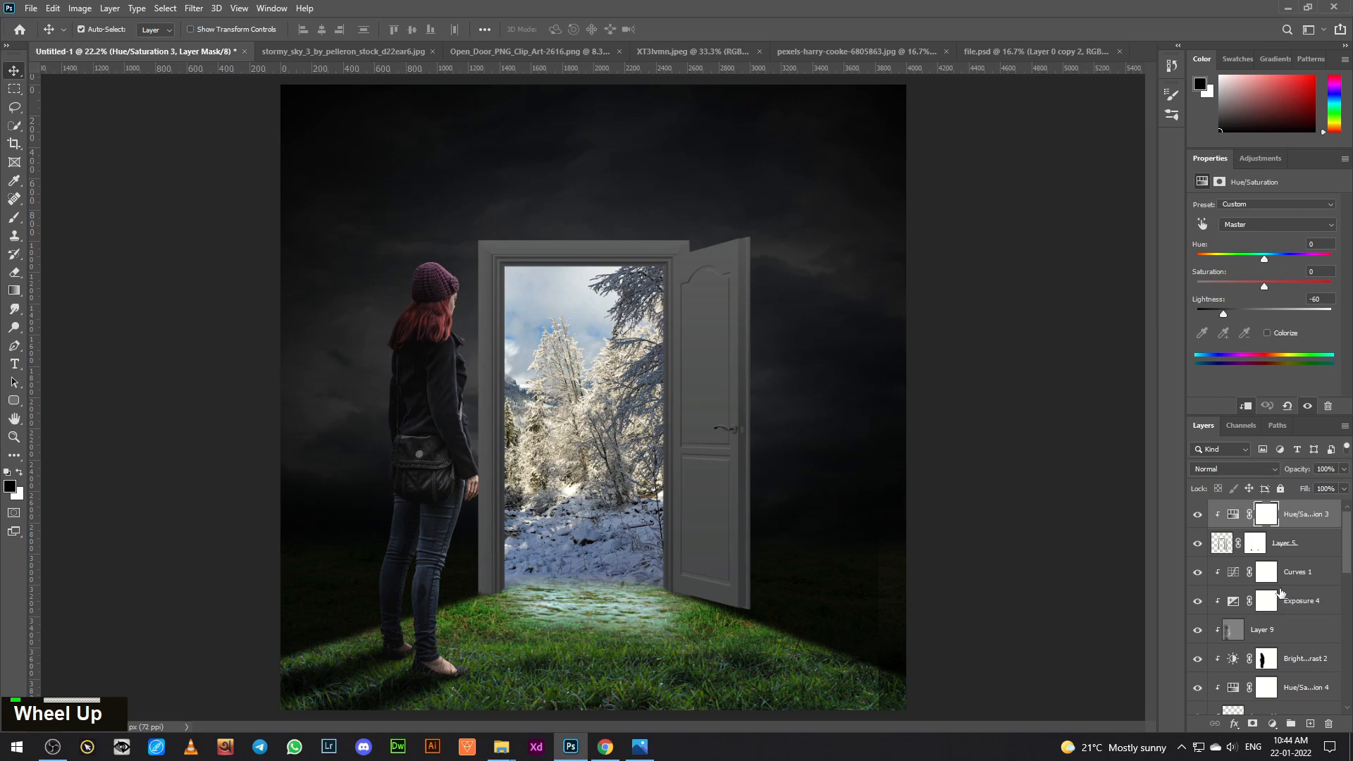
{"action": "left_click", "coordinate": [1271, 726]}
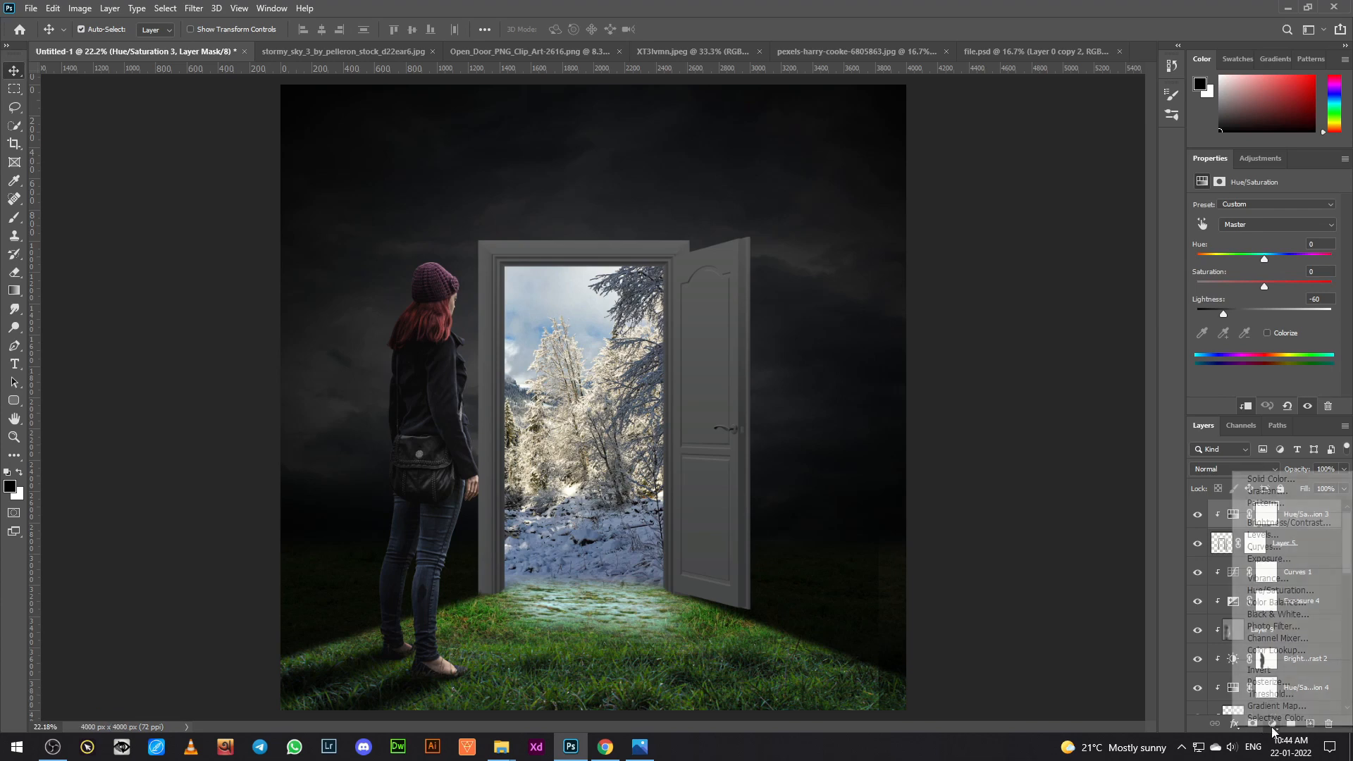
{"action": "left_click", "coordinate": [1269, 558]}
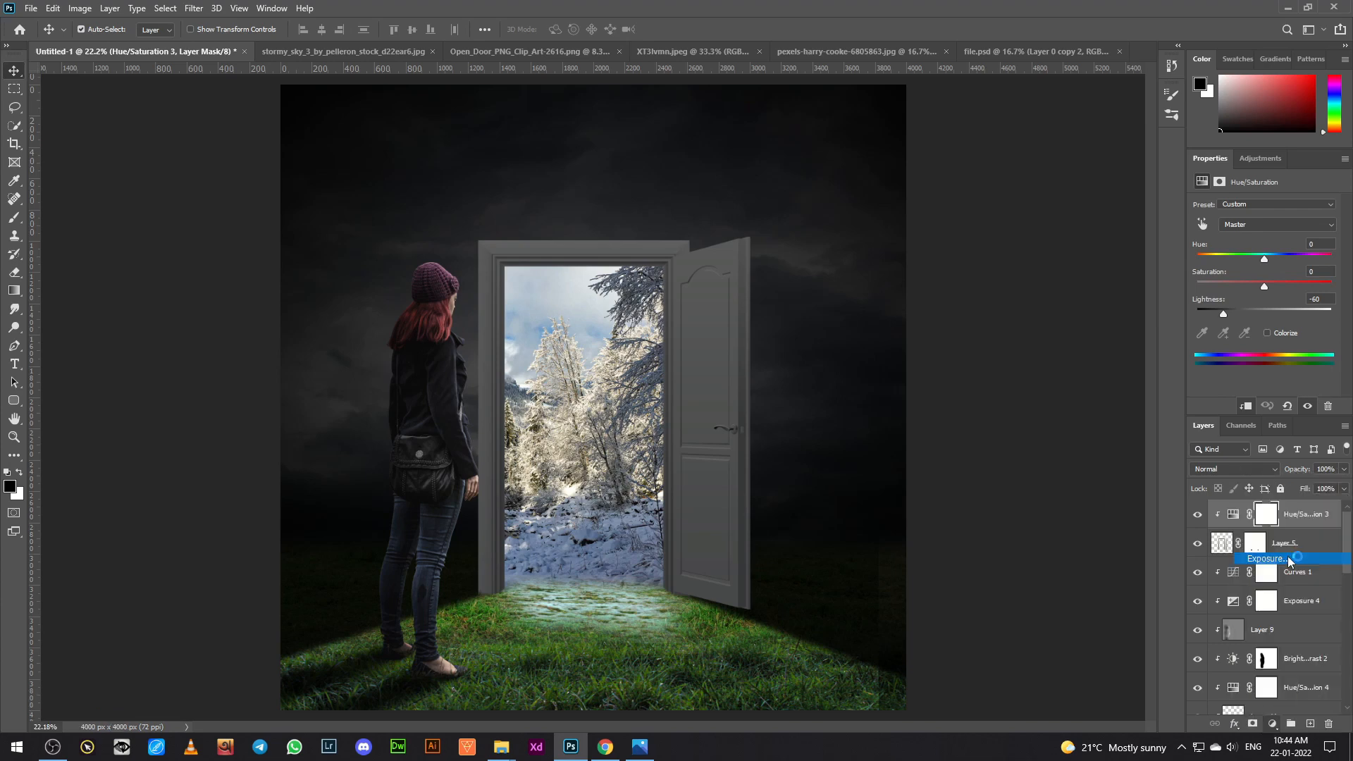
{"action": "left_click_drag", "start_coordinate": [1279, 297], "coordinate": [1274, 293]}
{"action": "left_click_drag", "start_coordinate": [1265, 240], "coordinate": [1269, 237]}
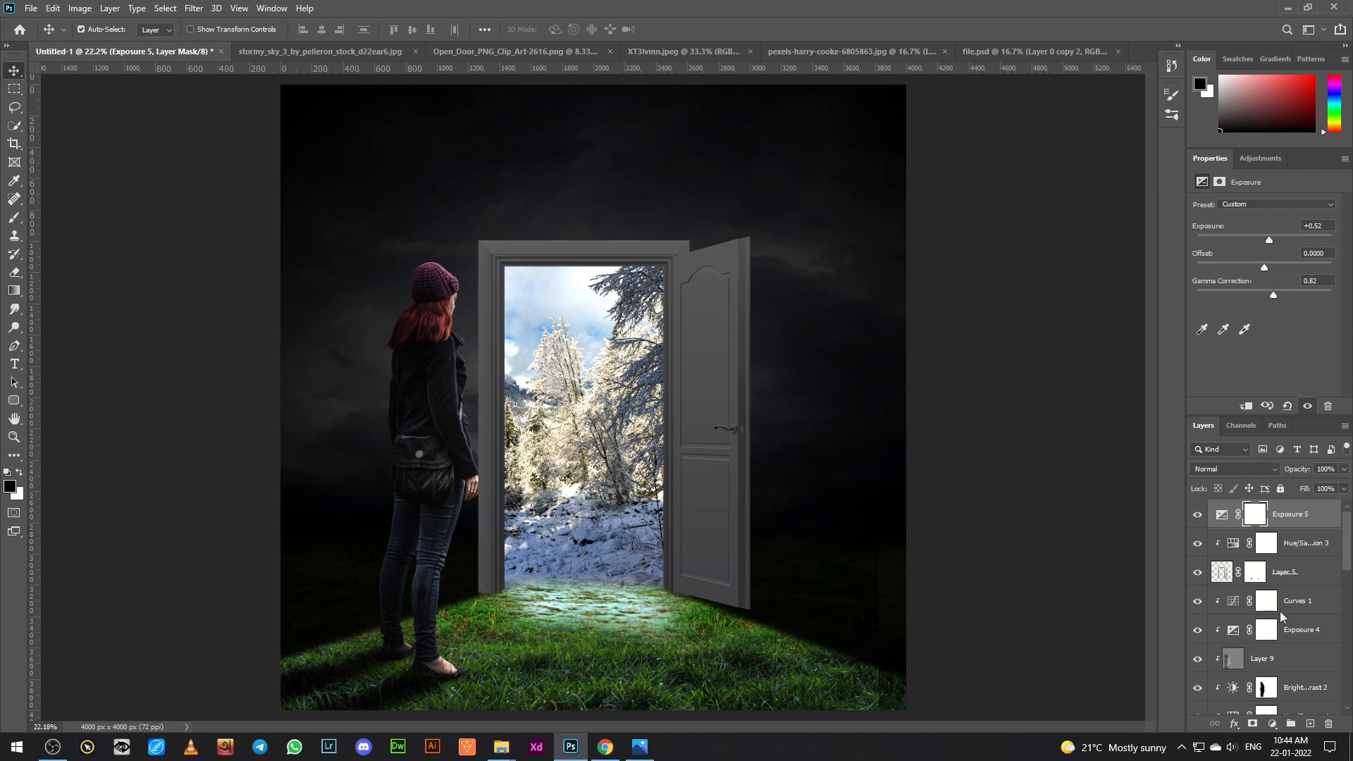
Step: Add a Curves adjustment at the top of the stack, raising the black point slightly and setting a midtone point from input 135 to output 131
{"action": "left_click", "coordinate": [1272, 723]}
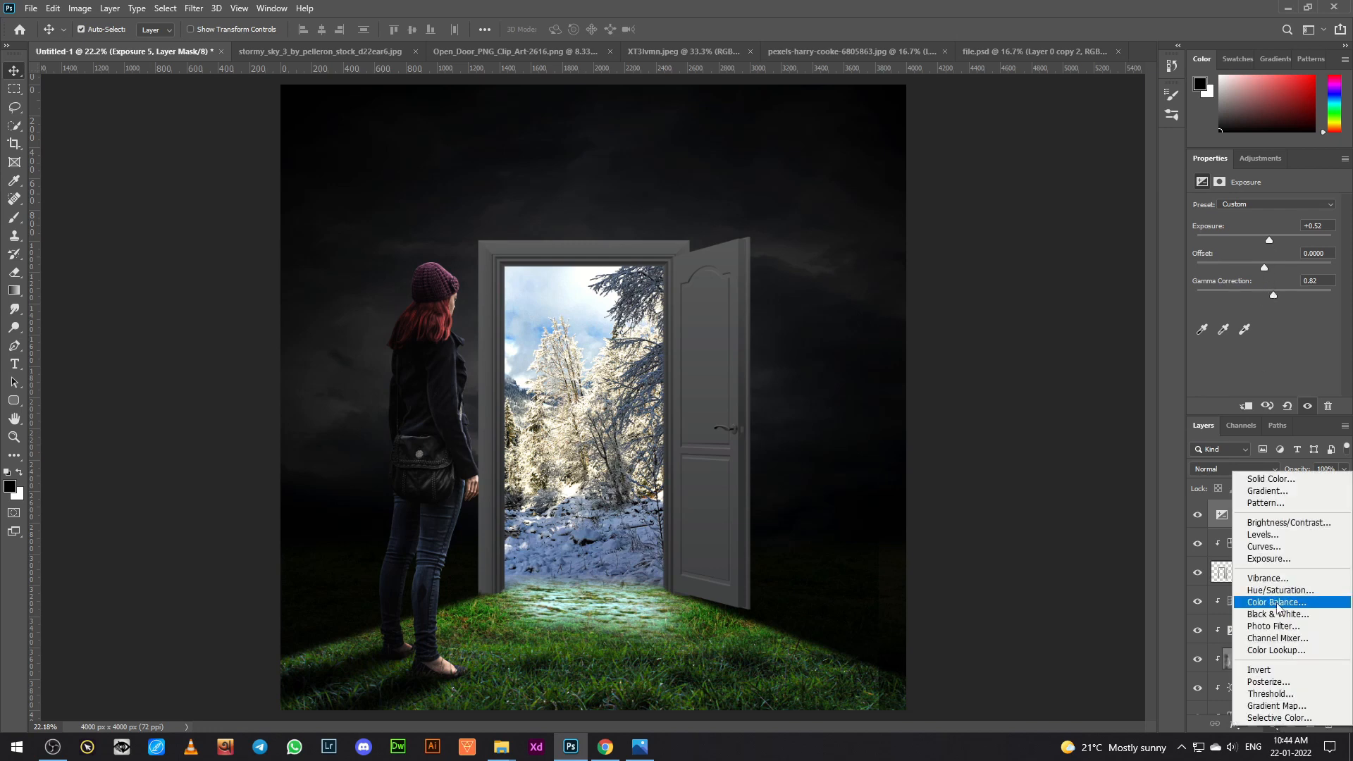
{"action": "left_click", "coordinate": [1258, 548]}
{"action": "left_click_drag", "start_coordinate": [1229, 343], "coordinate": [1227, 336]}
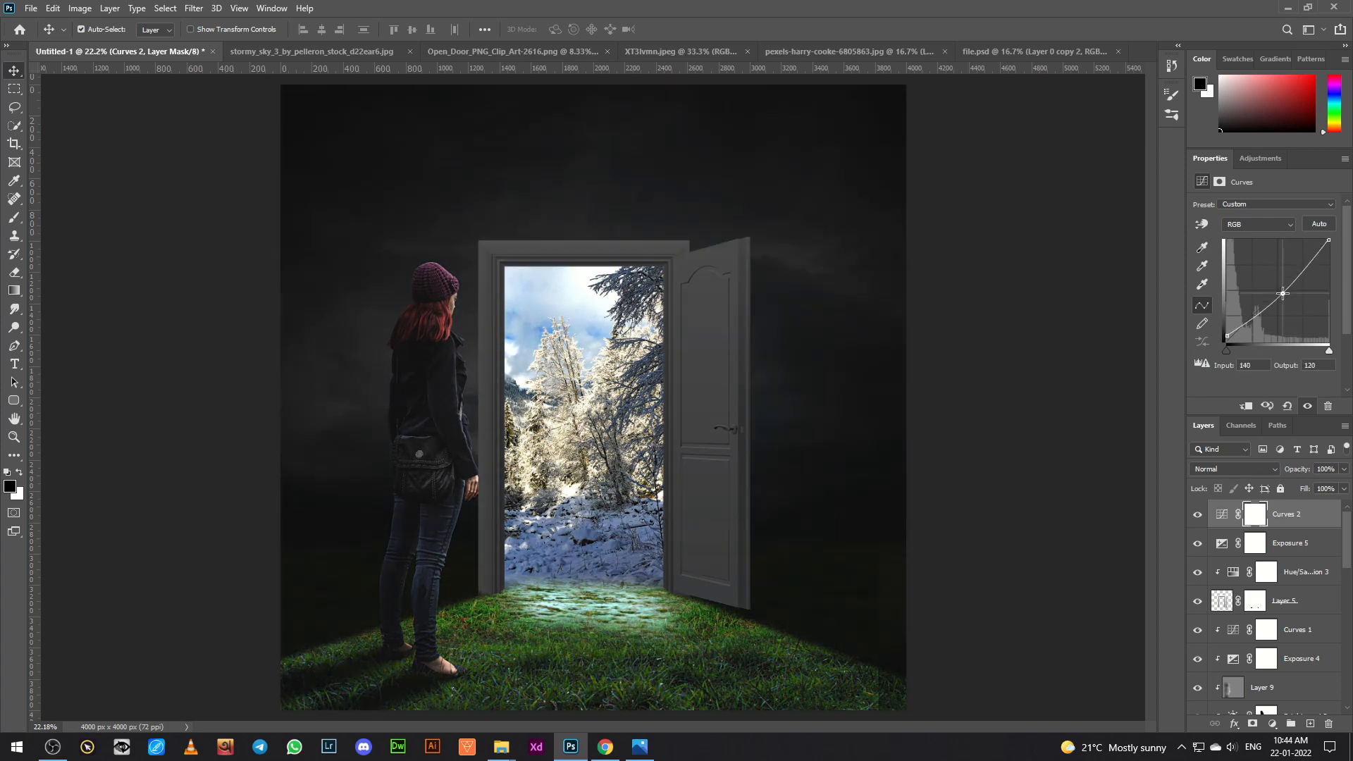
{"action": "left_click_drag", "start_coordinate": [1282, 285], "coordinate": [1280, 289]}
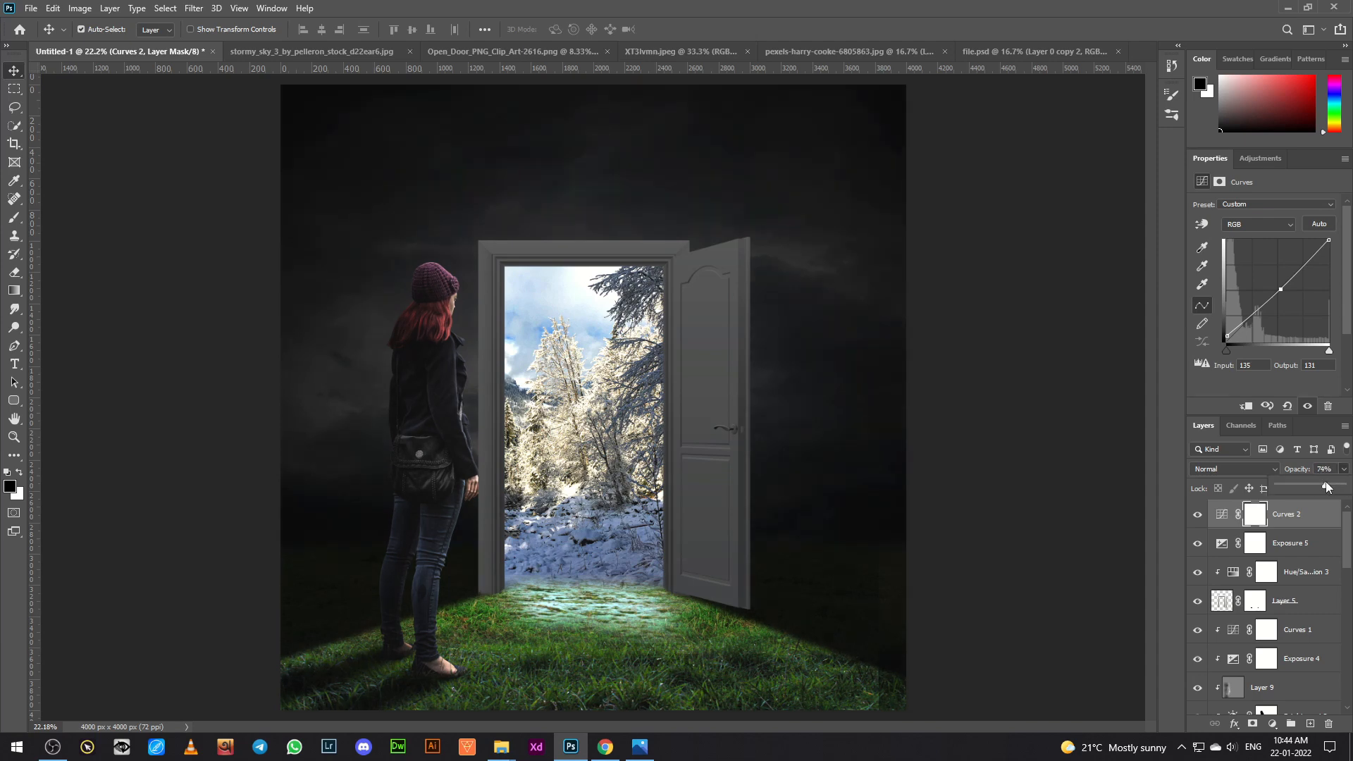
Step: Set the top Curves layer's opacity to 74% and the Exposure layer's below it to 75%, and compare the image with and without the Curves
{"action": "key", "text": "alt+bracketleft"}
{"action": "left_click", "coordinate": [1344, 471]}
{"action": "left_click_drag", "start_coordinate": [1344, 487], "coordinate": [1326, 488]}
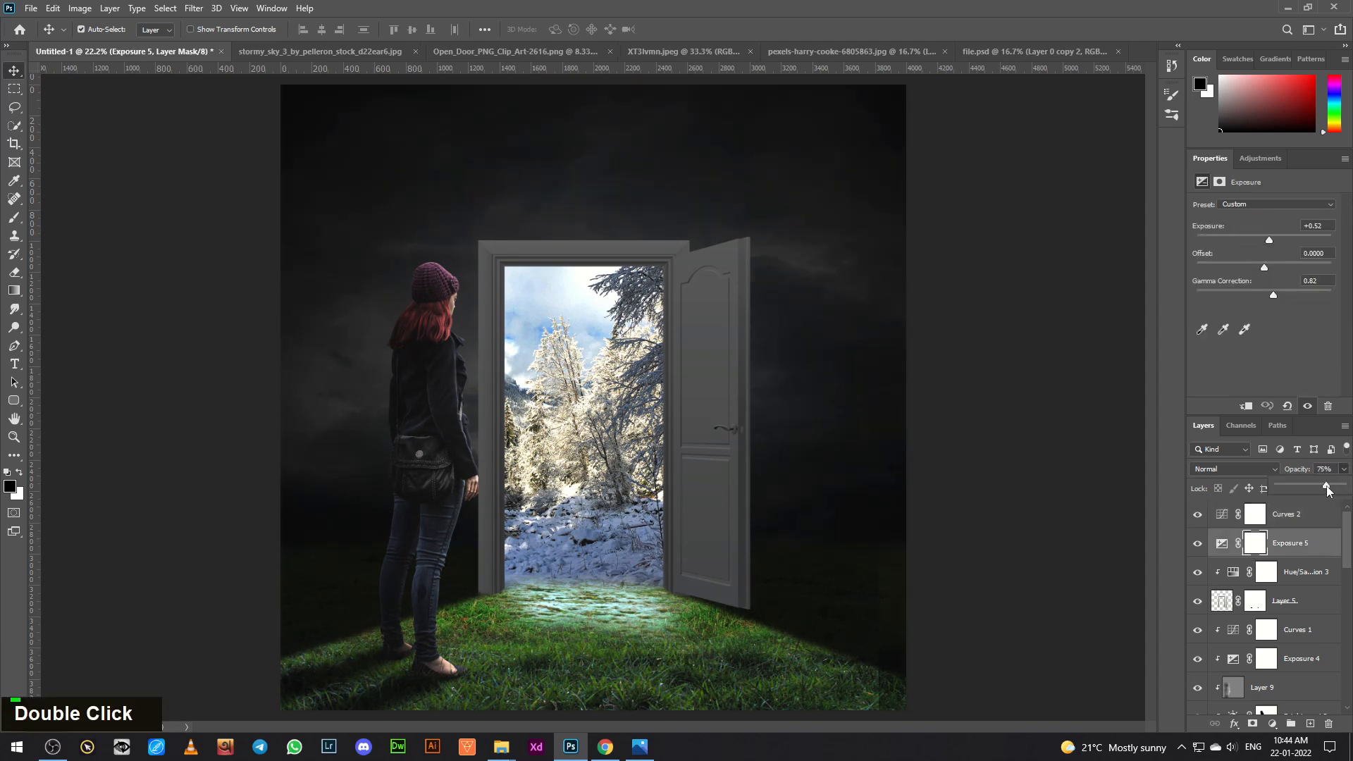
{"action": "left_click", "coordinate": [1301, 520], "text": "ctrl"}
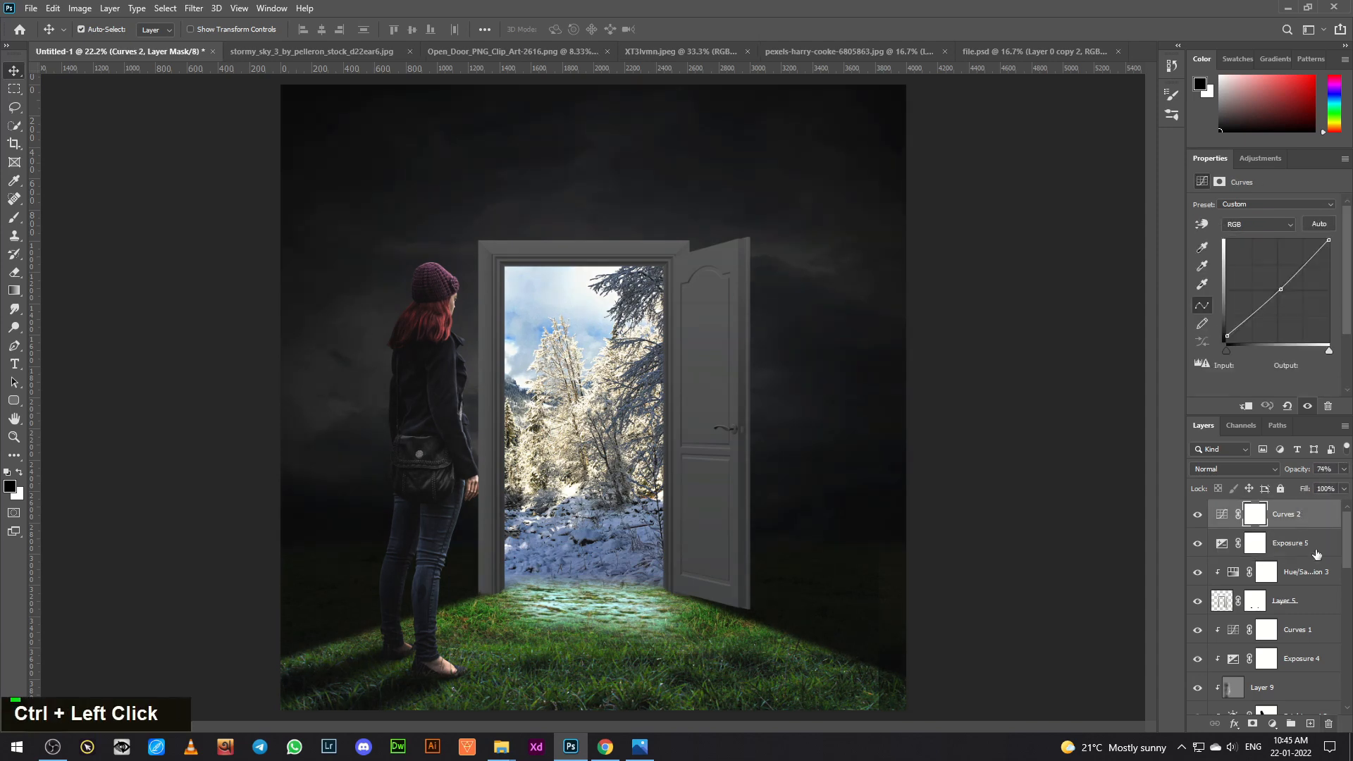
{"action": "left_click", "coordinate": [1199, 516]}
{"action": "left_click", "coordinate": [1199, 516]}
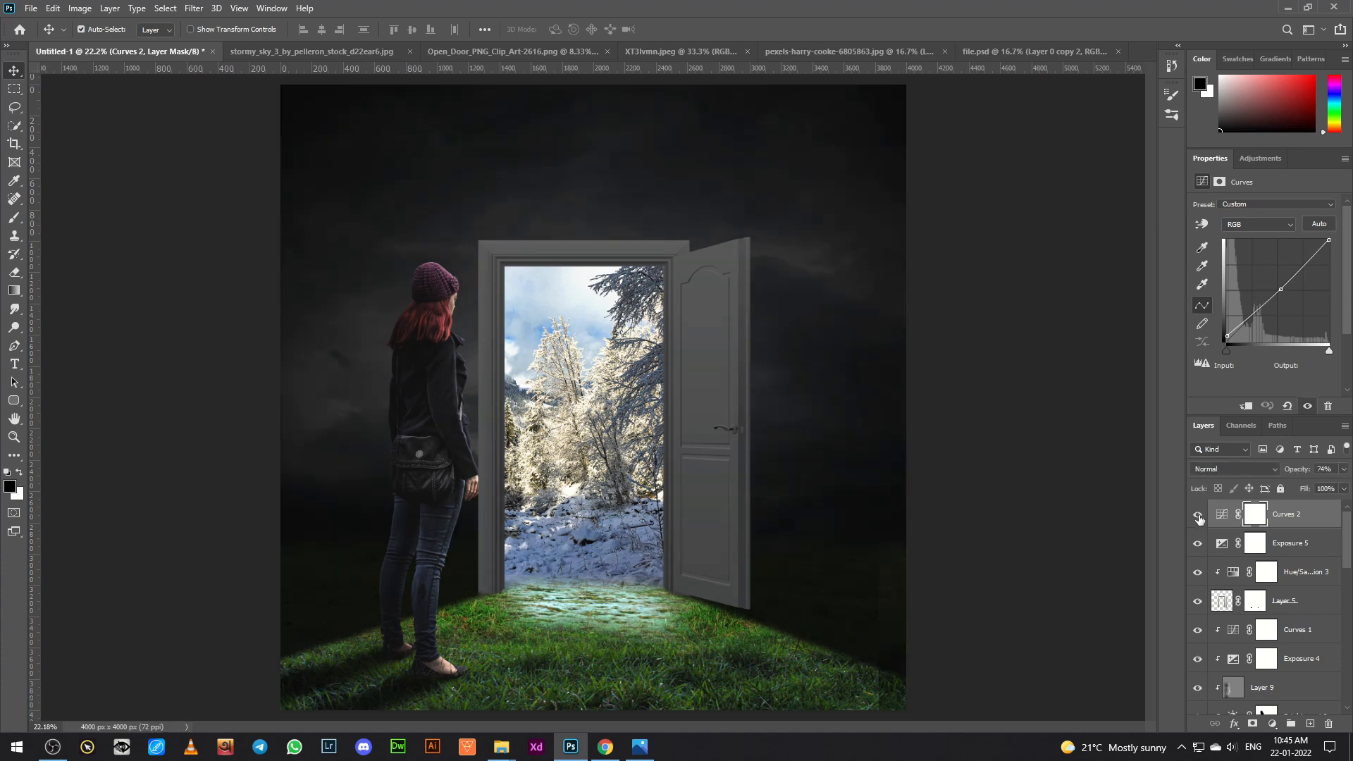
{"action": "left_click", "coordinate": [1254, 605]}
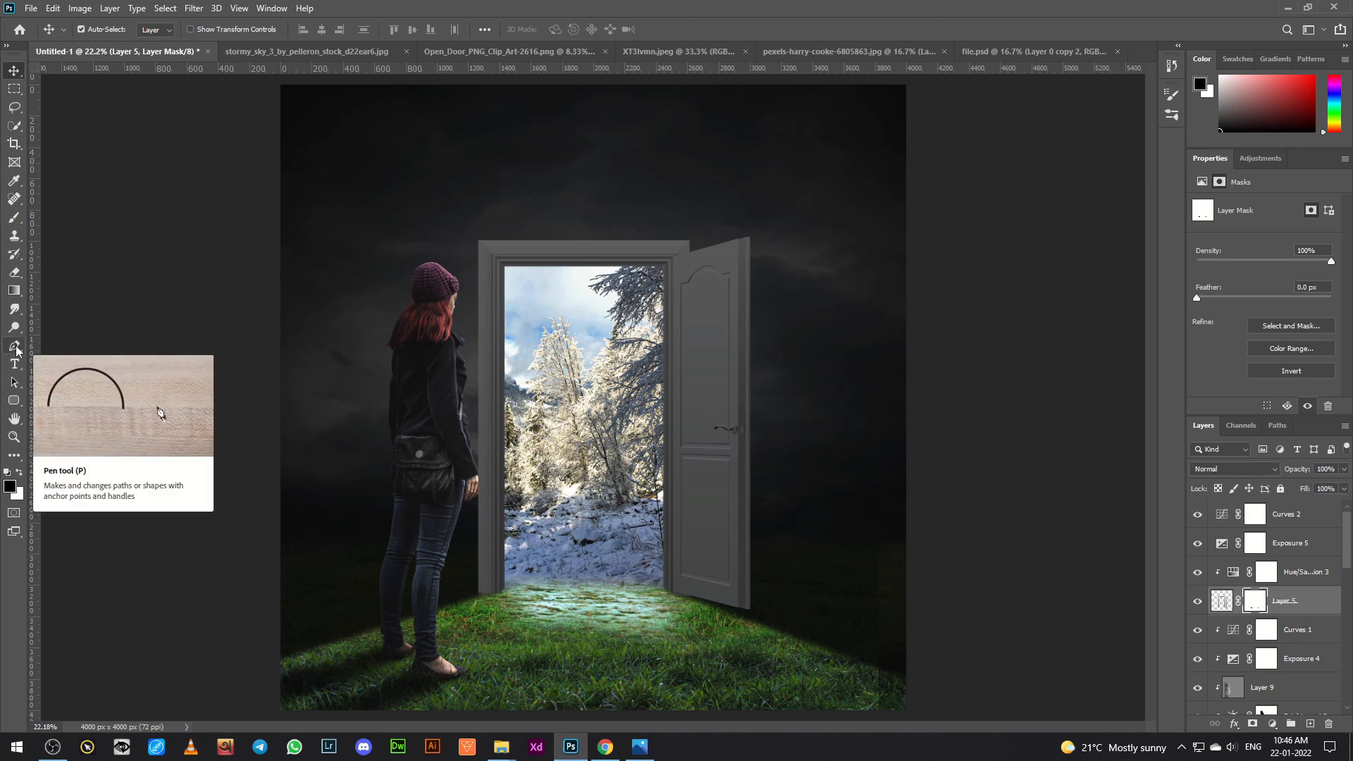
{"action": "left_click", "coordinate": [14, 217]}
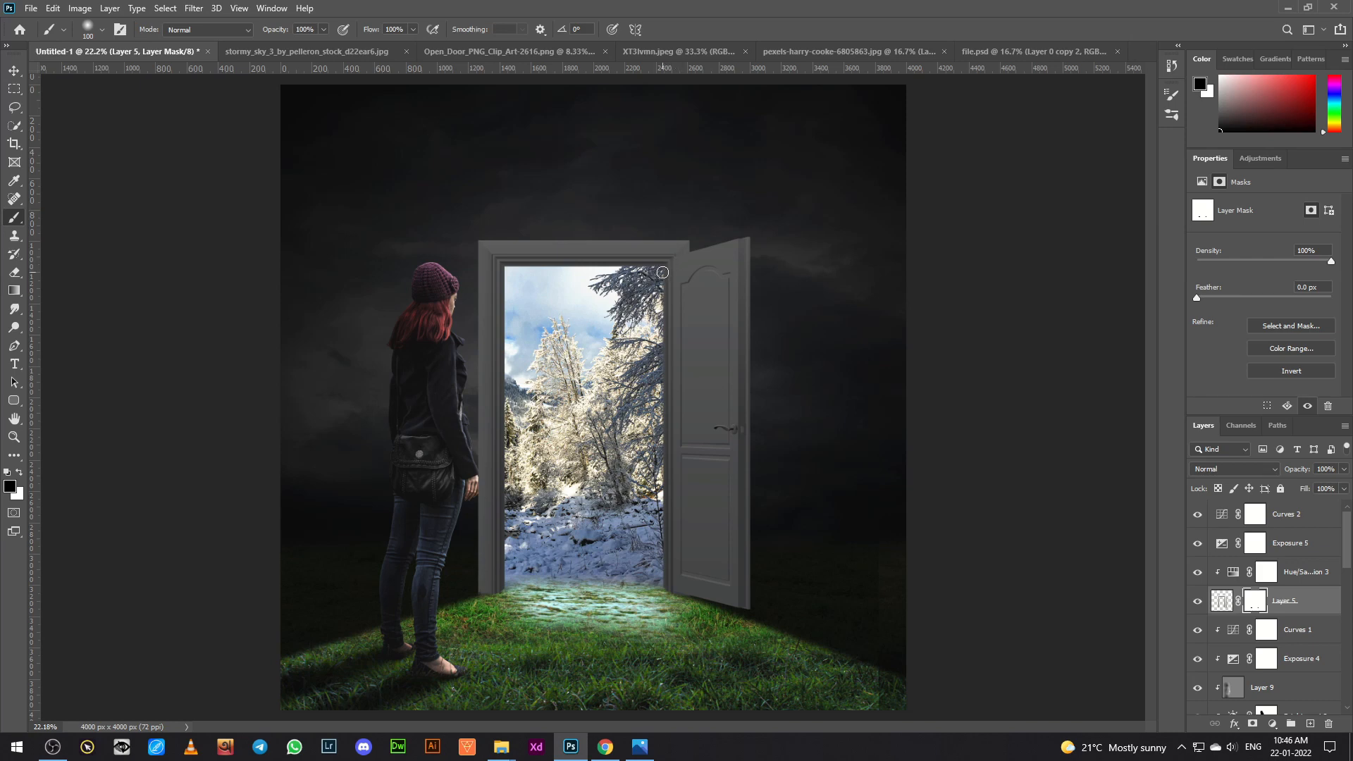
{"action": "key", "text": "bracketright"}
{"action": "key", "text": "bracketright"}
{"action": "key", "text": "bracketright"}
{"action": "key", "text": "bracketright"}
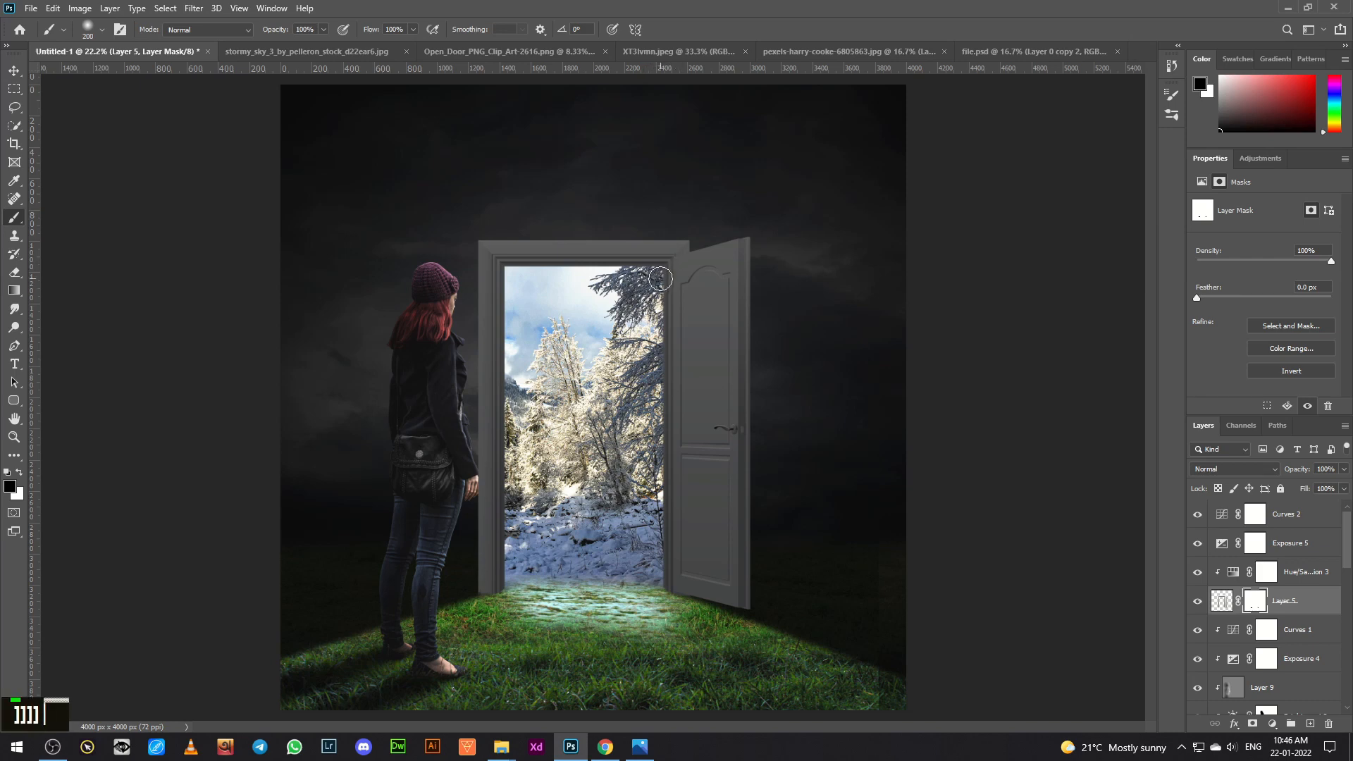
{"action": "left_click_drag", "start_coordinate": [672, 307], "coordinate": [680, 319]}
{"action": "key", "text": "ctrl+z"}
Step: Paint black on the mask of the door's Hue/Saturation adjustment with 200 to 400 px brushes, brightening the open door diagonally from its upper hinge side downward
{"action": "left_click", "coordinate": [1265, 575]}
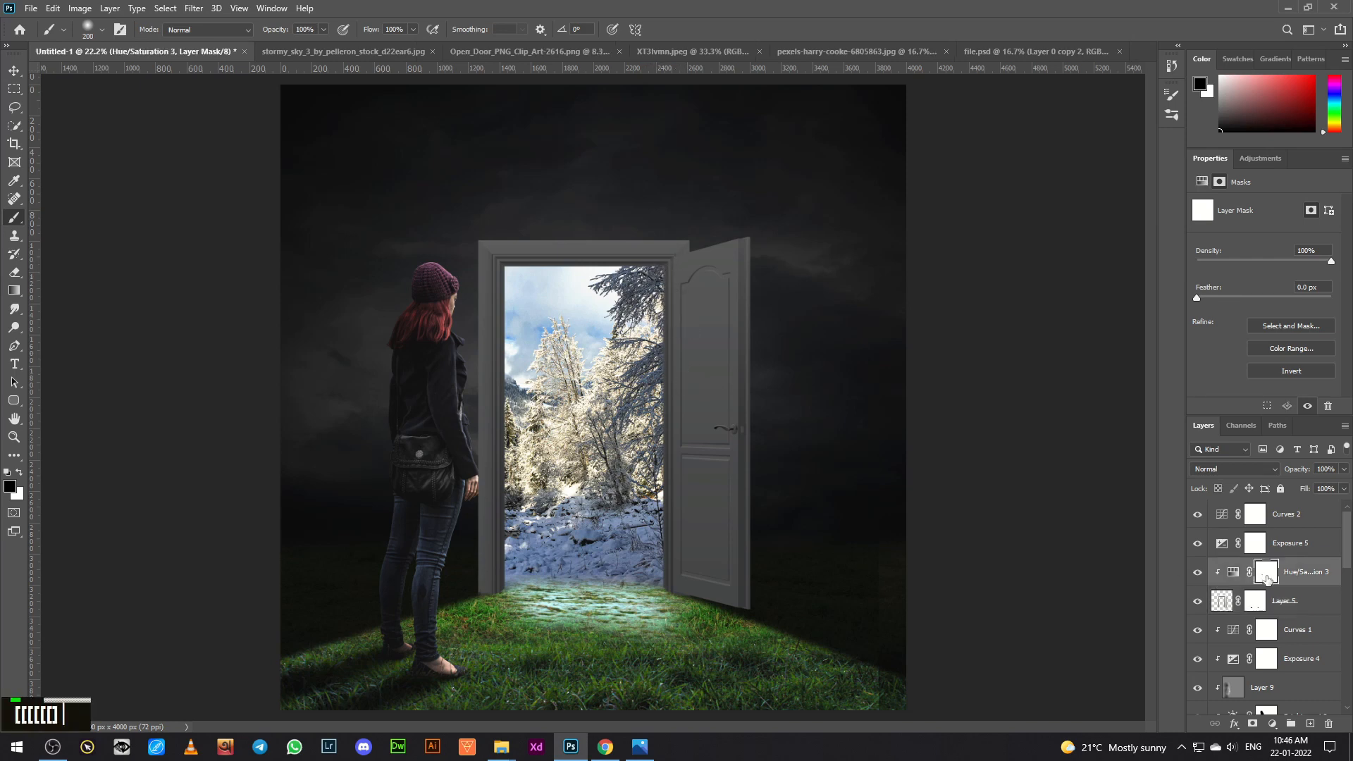
{"action": "left_click_drag", "start_coordinate": [666, 281], "coordinate": [706, 366]}
{"action": "key", "text": "ctrl+z"}
{"action": "left_click_drag", "start_coordinate": [665, 275], "coordinate": [763, 625]}
{"action": "key", "text": "bracketright"}
{"action": "key", "text": "bracketright"}
{"action": "key", "text": "bracketright"}
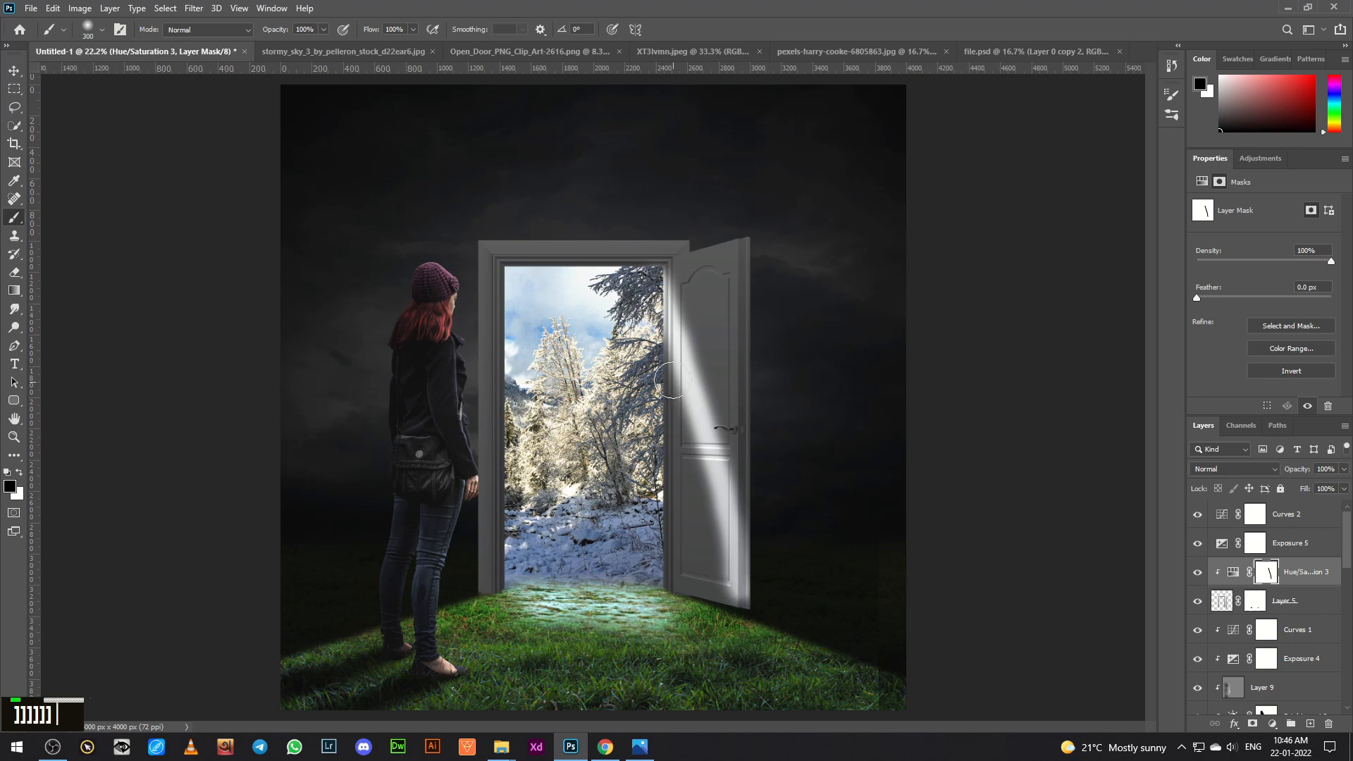
{"action": "left_click_drag", "start_coordinate": [659, 349], "coordinate": [663, 564]}
{"action": "left_click_drag", "start_coordinate": [644, 410], "coordinate": [733, 628]}
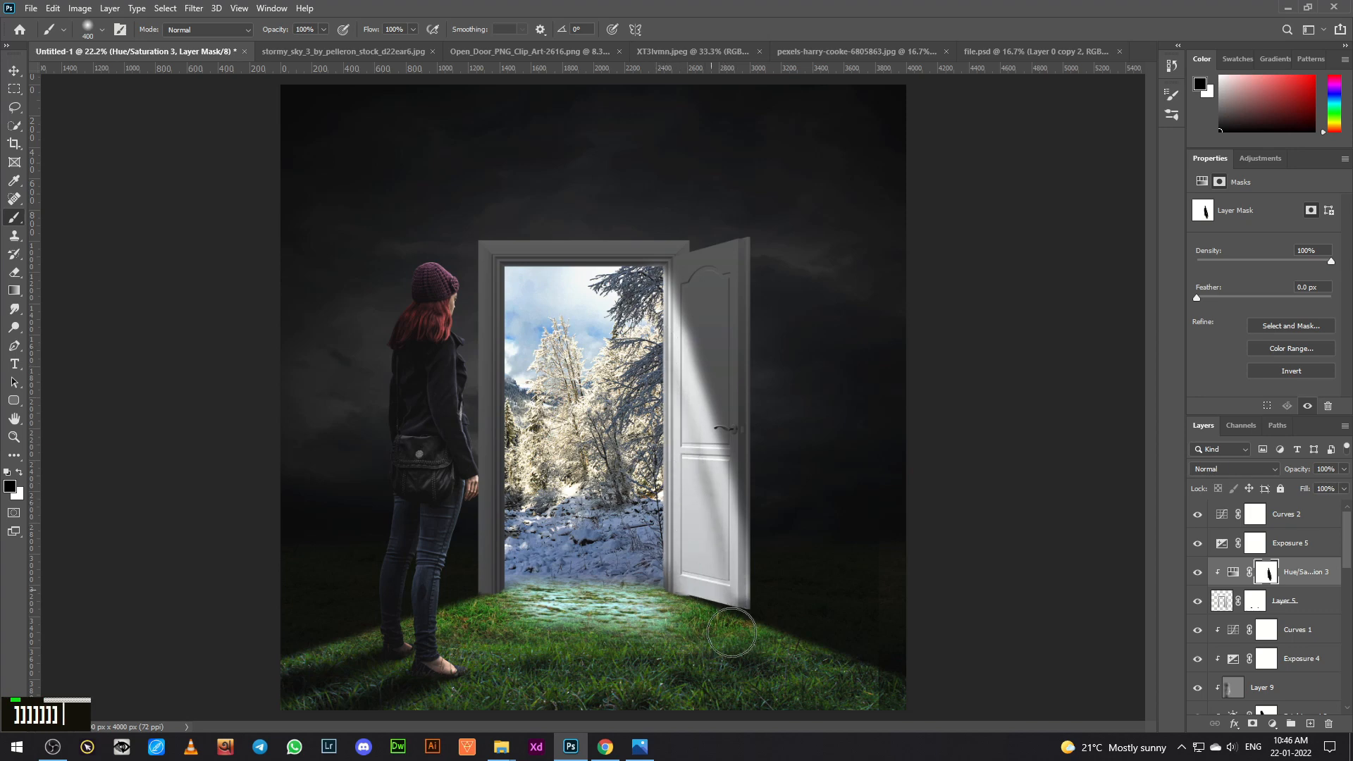
Step: Paint white on the same mask along the door's diagonal light edge to darken its upper and outer parts again
{"action": "left_click", "coordinate": [21, 471]}
{"action": "left_click_drag", "start_coordinate": [689, 278], "coordinate": [772, 576]}
{"action": "left_click_drag", "start_coordinate": [688, 277], "coordinate": [766, 582]}
{"action": "mouse_move", "coordinate": [721, 445]}
{"action": "left_mouse_down"}
{"action": "mouse_move", "coordinate": [756, 542]}
{"action": "mouse_move", "coordinate": [670, 297]}
{"action": "mouse_move", "coordinate": [694, 363]}
{"action": "mouse_move", "coordinate": [698, 442]}
{"action": "mouse_move", "coordinate": [682, 345]}
{"action": "mouse_move", "coordinate": [724, 464]}
{"action": "mouse_move", "coordinate": [692, 319]}
{"action": "mouse_move", "coordinate": [664, 284]}
{"action": "mouse_move", "coordinate": [806, 397]}
{"action": "mouse_move", "coordinate": [787, 420]}
{"action": "mouse_move", "coordinate": [685, 378]}
{"action": "mouse_move", "coordinate": [746, 493]}
{"action": "left_mouse_up"}
Step: Paint black on the mask with a 100 px brush to sharpen the door's diagonal light edge and brighten its lower hinge-side corner
{"action": "left_click", "coordinate": [18, 474]}
{"action": "key", "text": "bracketright"}
{"action": "key", "text": "bracketright"}
{"action": "key", "text": "bracketright"}
{"action": "key", "text": "bracketleft"}
{"action": "key", "text": "bracketleft"}
{"action": "key", "text": "bracketleft"}
{"action": "key", "text": "bracketleft"}
{"action": "key", "text": "bracketleft"}
{"action": "key", "text": "bracketleft"}
{"action": "key", "text": "bracketleft"}
{"action": "key", "text": "bracketleft"}
{"action": "key", "text": "bracketleft"}
{"action": "key", "text": "bracketleft"}
{"action": "key", "text": "bracketleft"}
{"action": "key", "text": "bracketleft"}
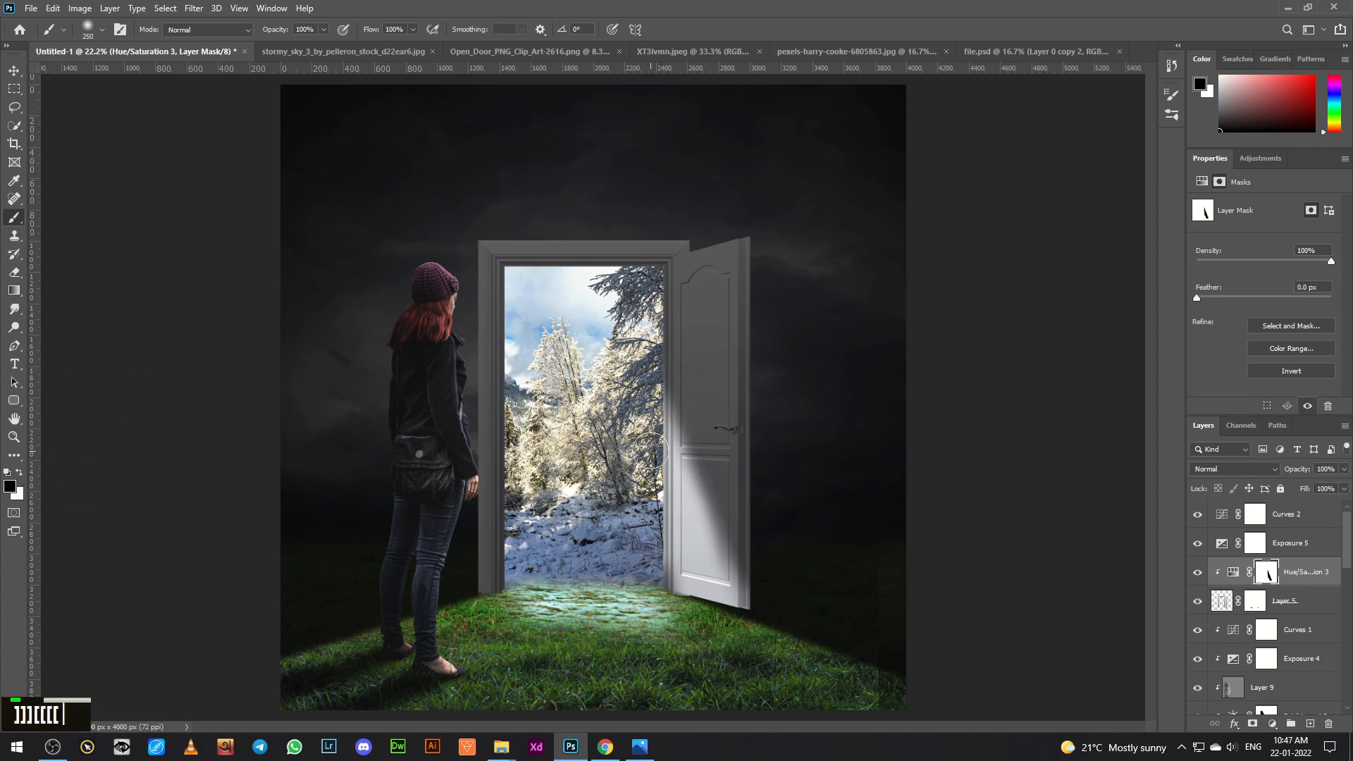
{"action": "key", "text": "bracketright"}
{"action": "key", "text": "bracketright"}
{"action": "left_click_drag", "start_coordinate": [659, 418], "coordinate": [749, 608]}
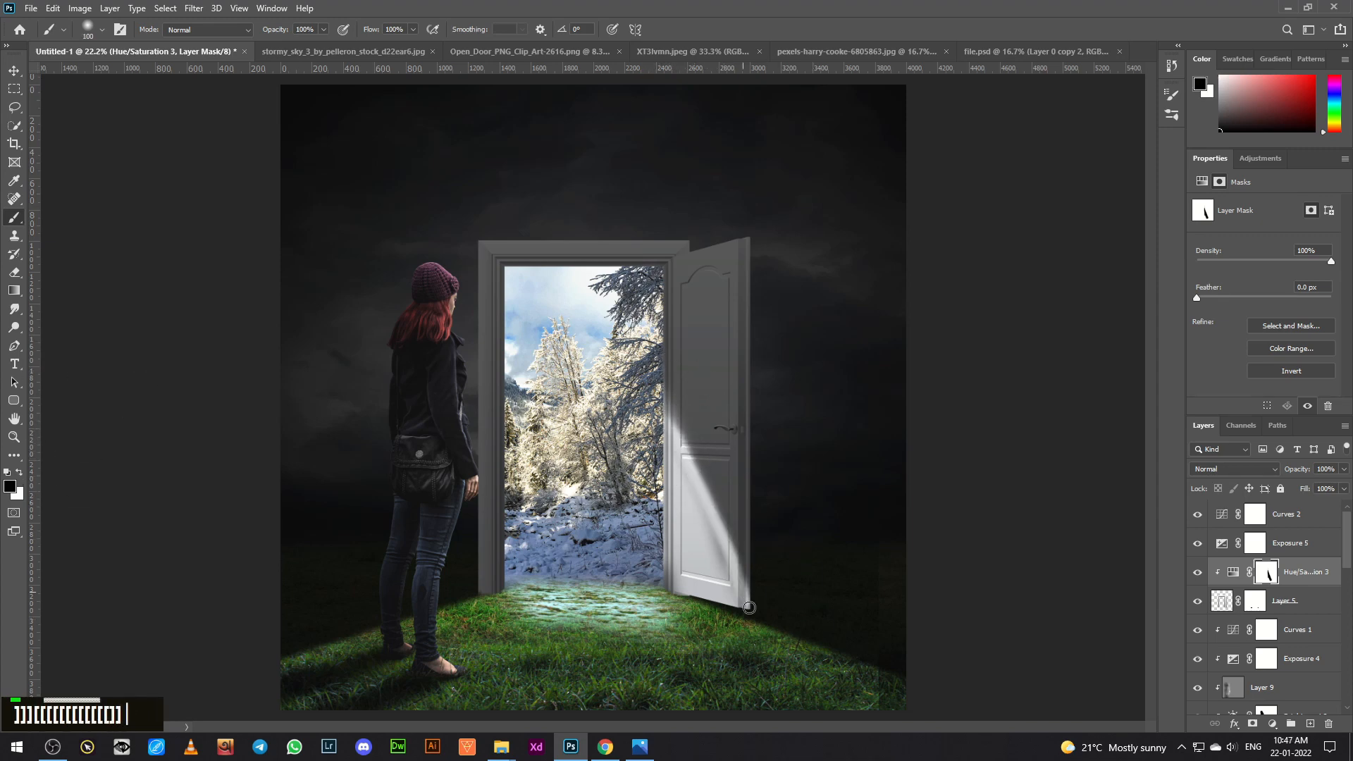
{"action": "left_click_drag", "start_coordinate": [673, 455], "coordinate": [747, 614]}
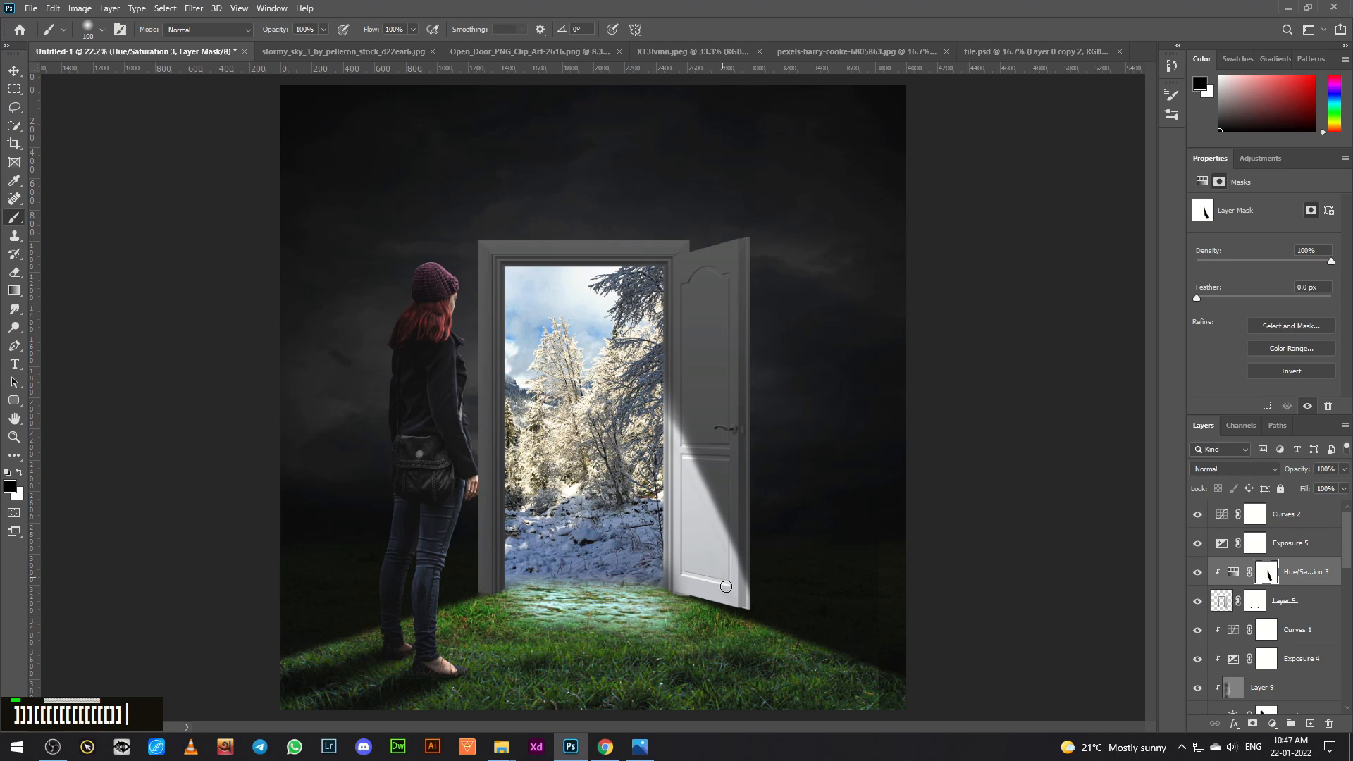
{"action": "mouse_move", "coordinate": [666, 567]}
{"action": "left_mouse_down"}
{"action": "mouse_move", "coordinate": [672, 548]}
{"action": "mouse_move", "coordinate": [682, 601]}
{"action": "left_mouse_up"}
{"action": "left_click", "coordinate": [19, 472]}
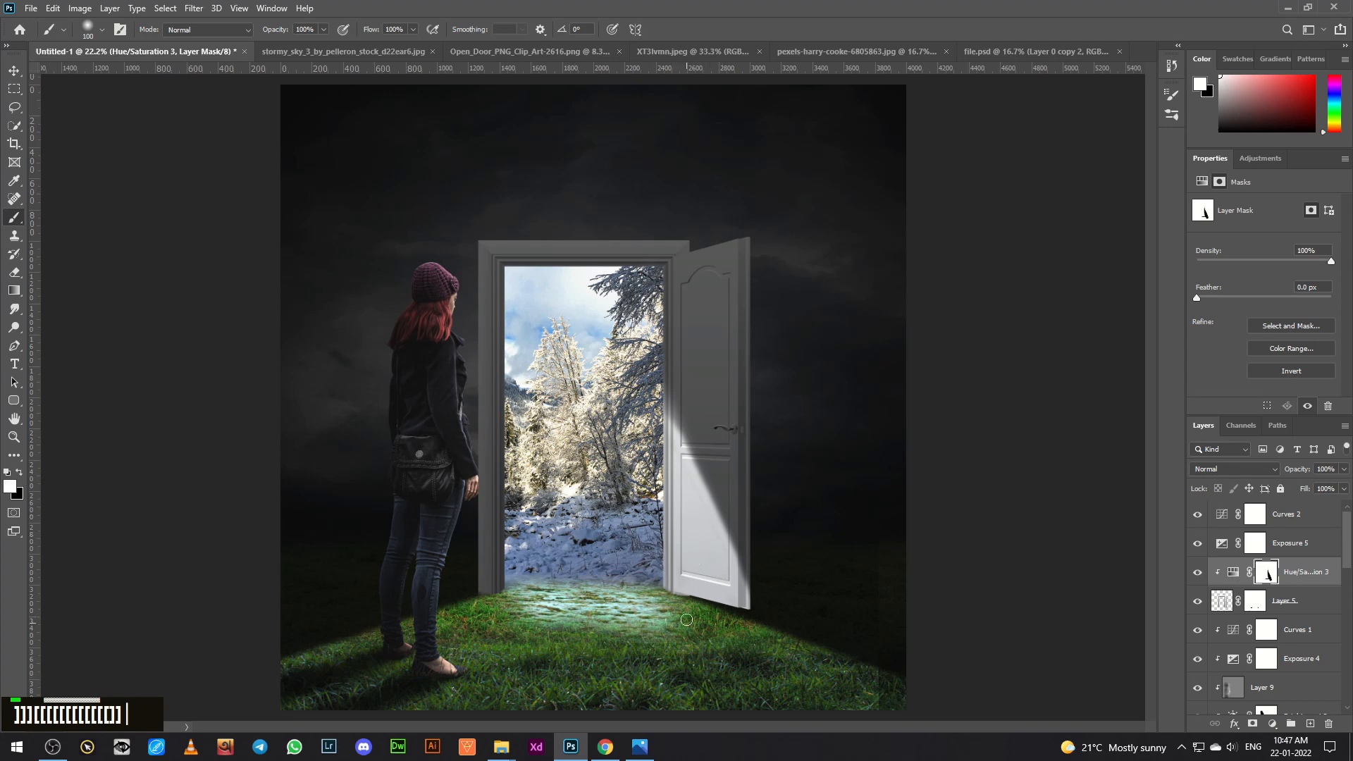
{"action": "key", "text": "ctrl+equal"}
{"action": "key", "text": "ctrl+equal"}
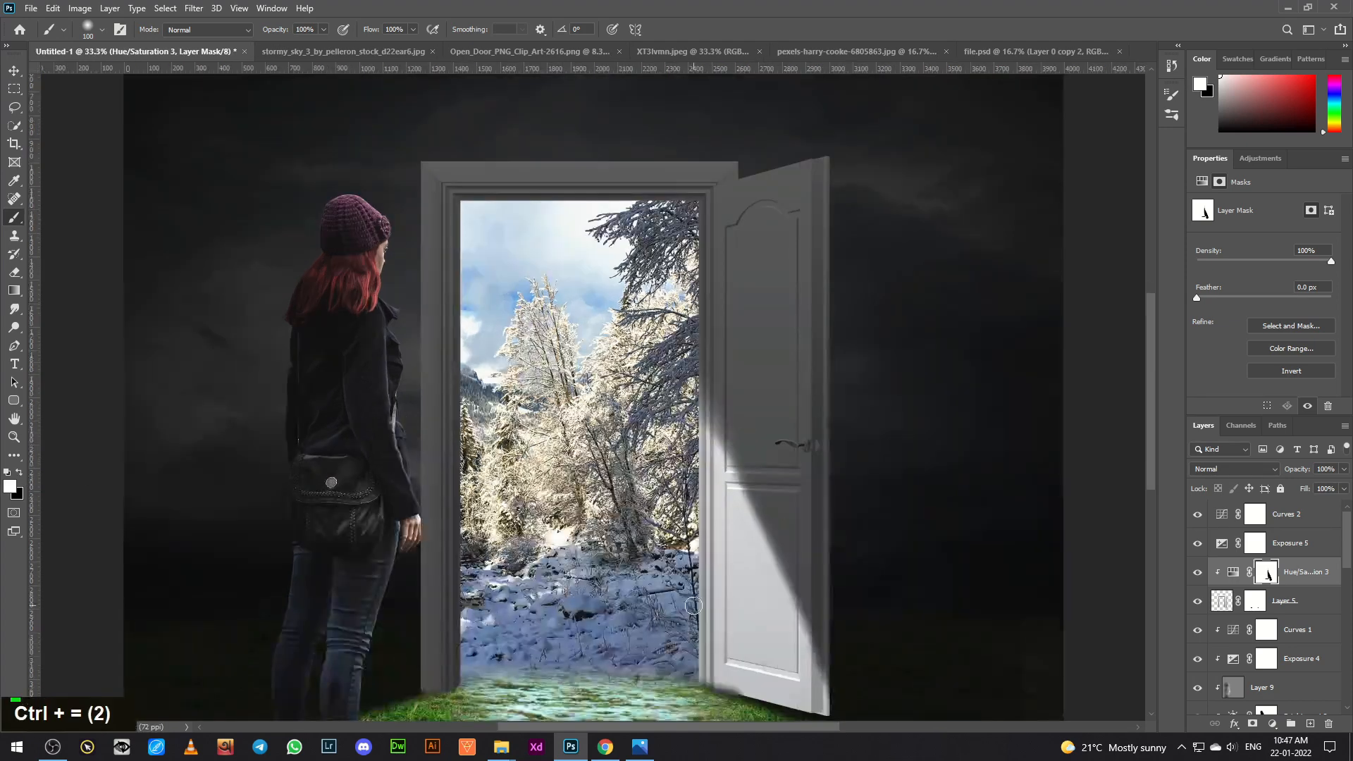
{"action": "key", "text": "x"}
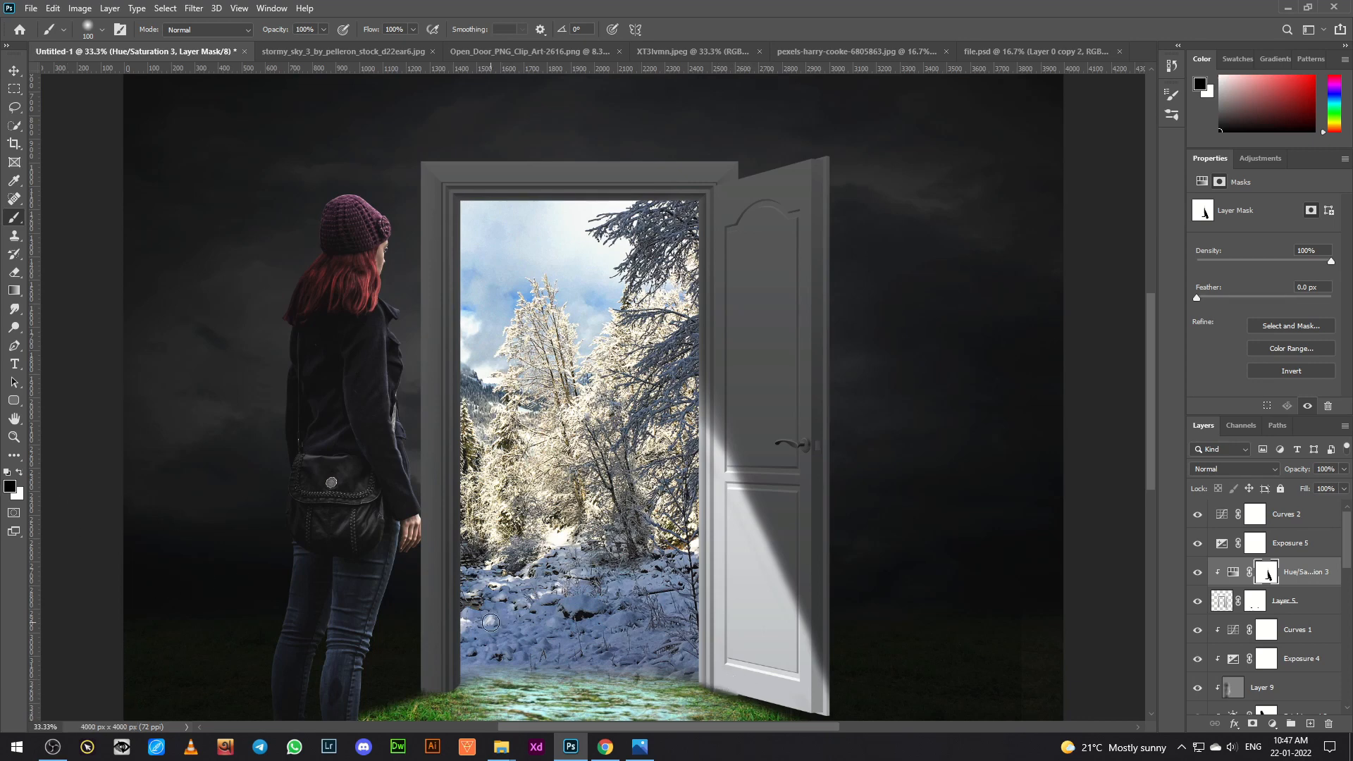
{"action": "key", "text": "ctrl+minus"}
{"action": "key", "text": "ctrl+minus"}
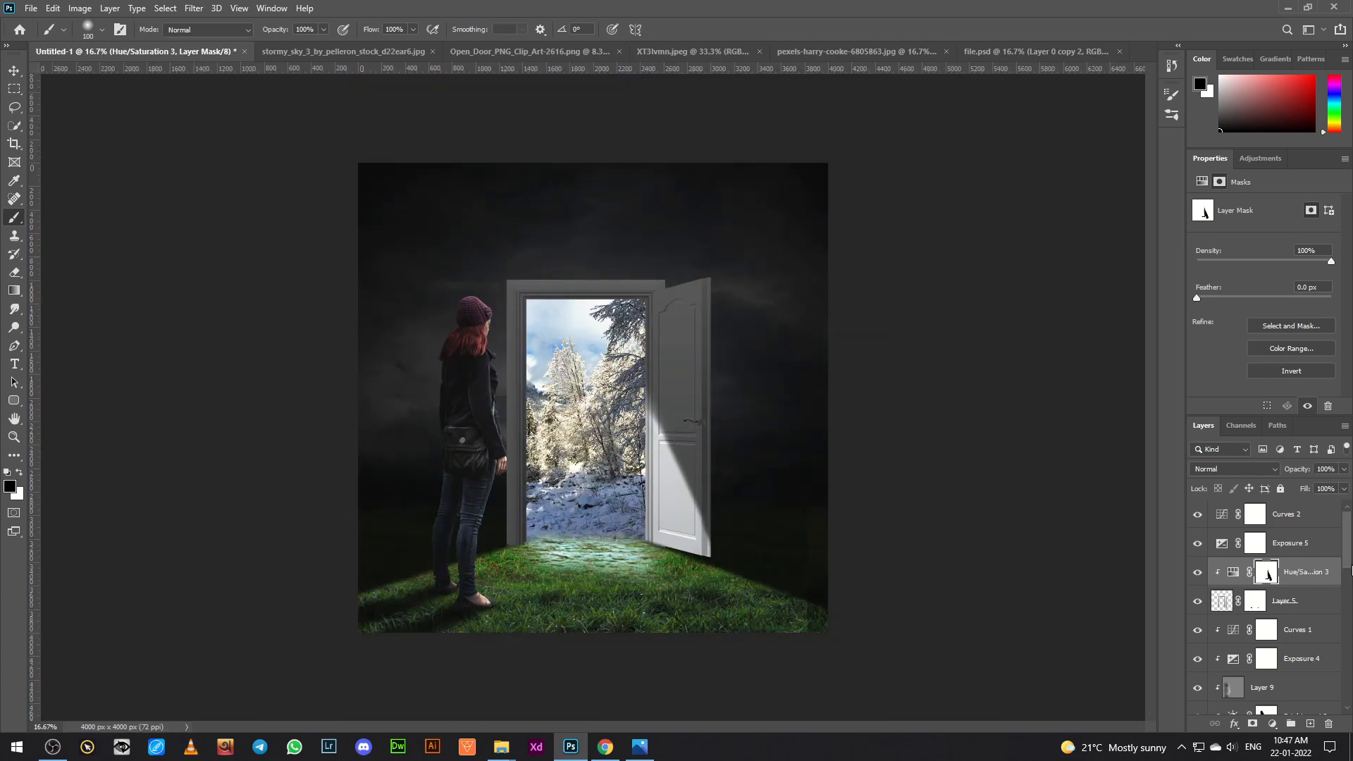
Step: Add a new layer above the top Curves adjustment and stamp all visible layers into it
{"action": "scroll", "coordinate": [1307, 560], "scroll_direction": "up", "scroll_amount": 1}
{"action": "left_click", "coordinate": [1309, 520]}
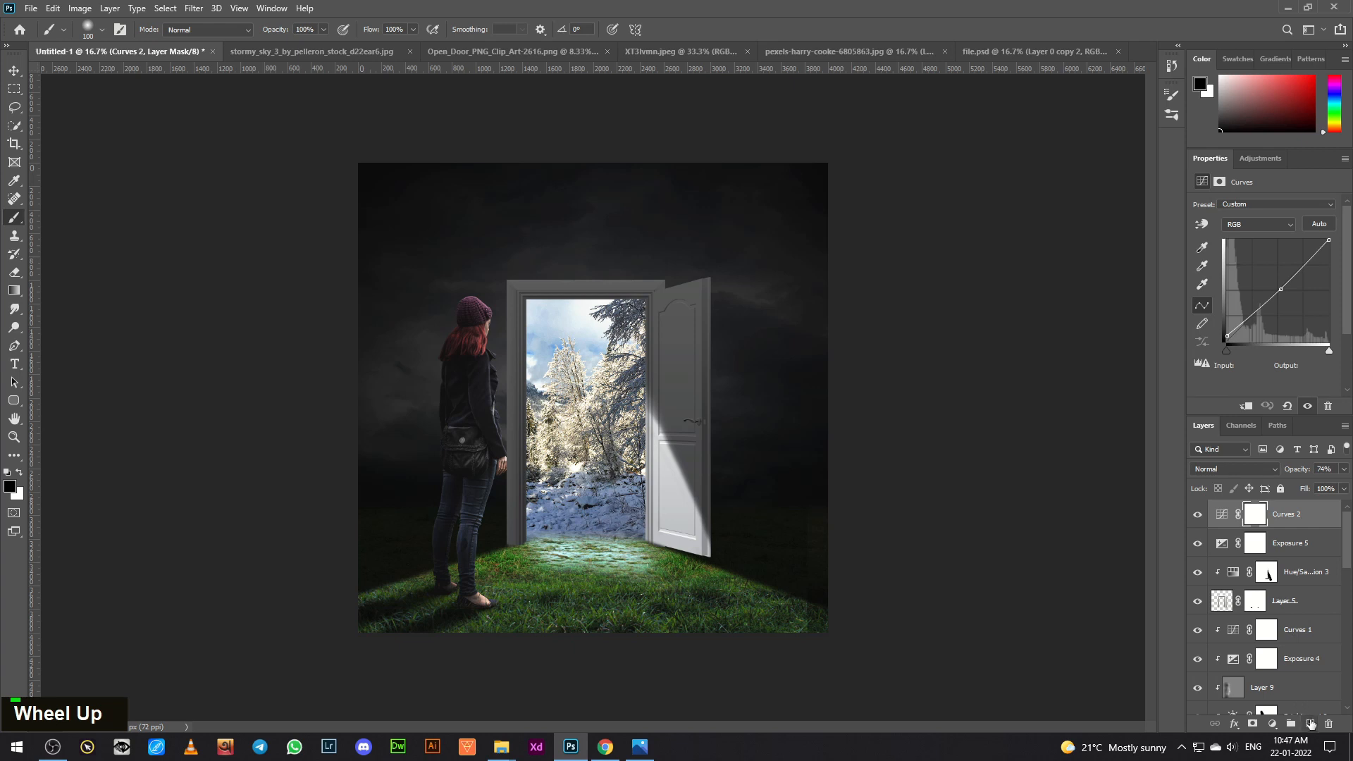
{"action": "left_click", "coordinate": [1310, 724]}
{"action": "key", "text": "ctrl+alt+shift+e"}
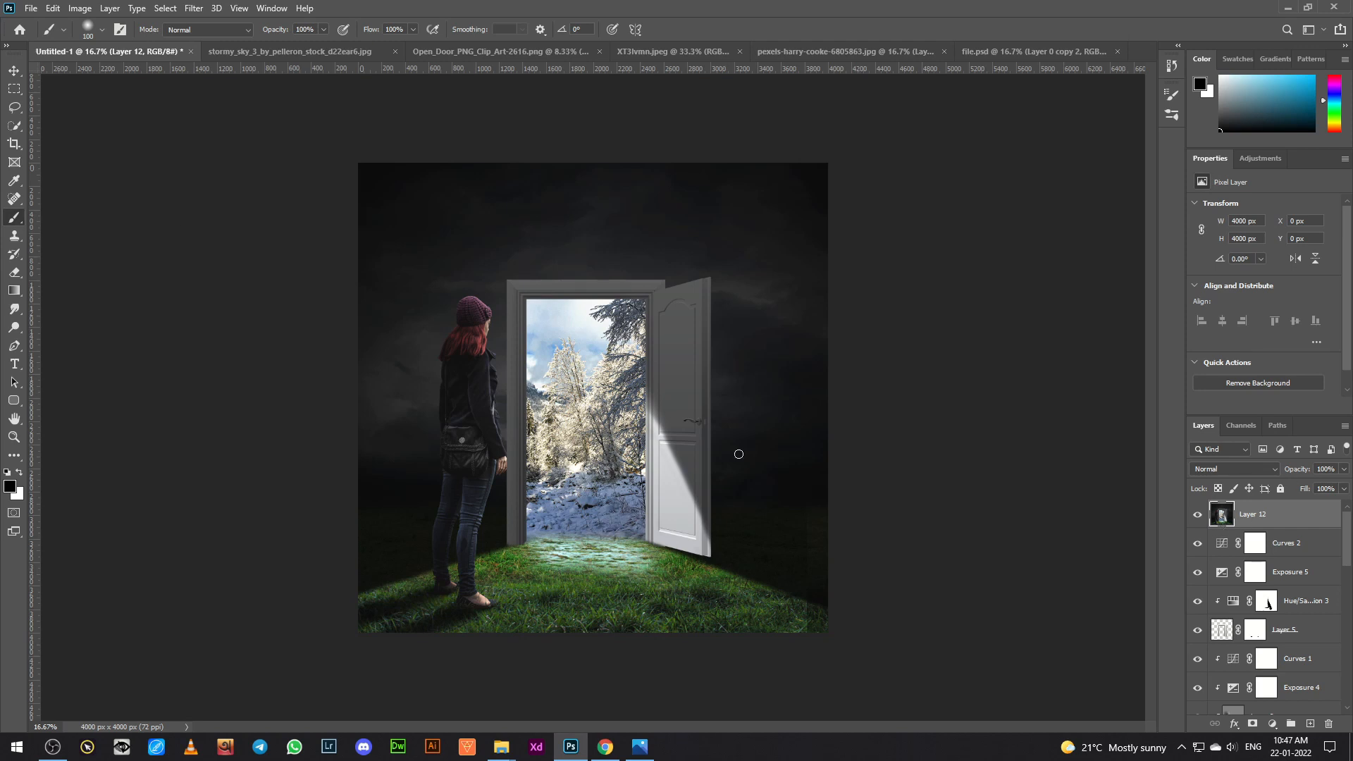
Step: Open the stamped layer in Color Efex Pro 4 and lower the Warmth of the Brilliance / Warmth filter to cool the image
{"action": "left_click", "coordinate": [193, 8]}
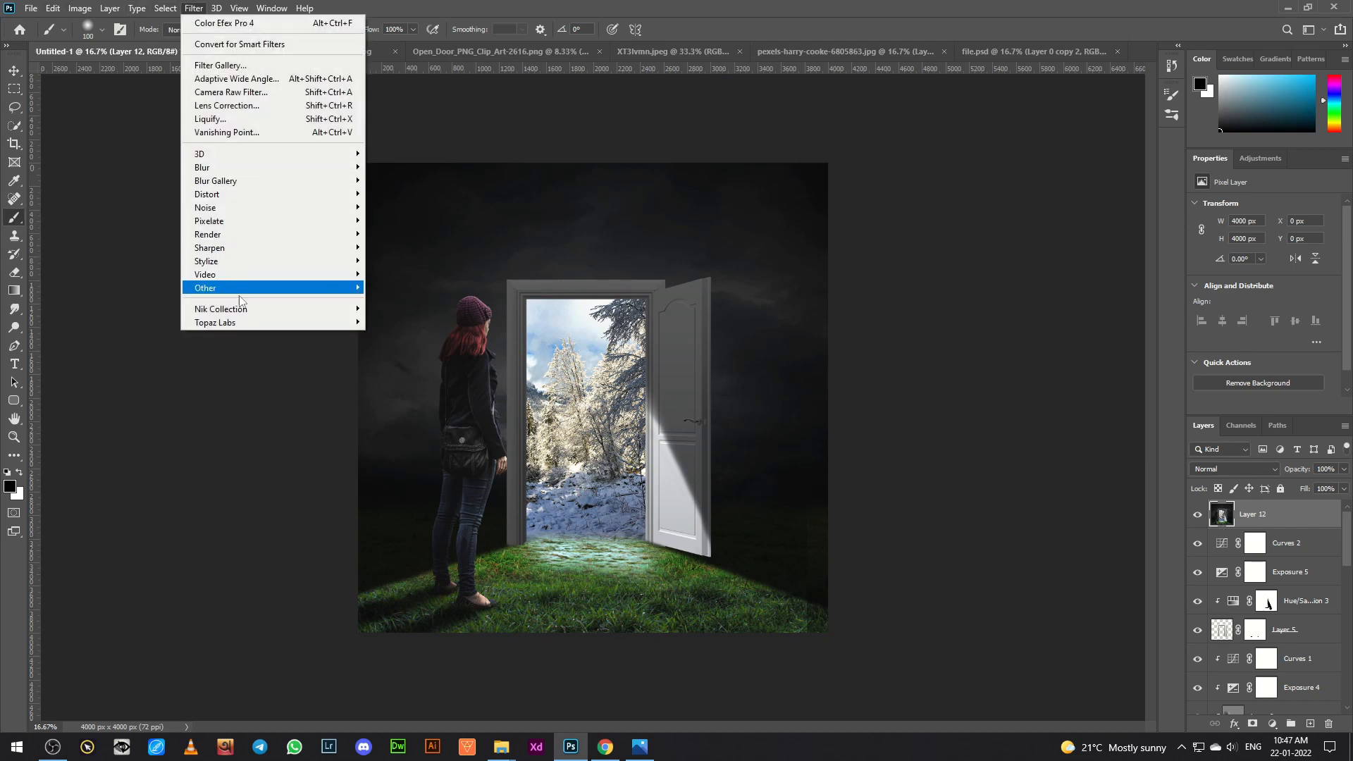
{"action": "mouse_move", "coordinate": [303, 314]}
{"action": "left_click", "coordinate": [423, 322]}
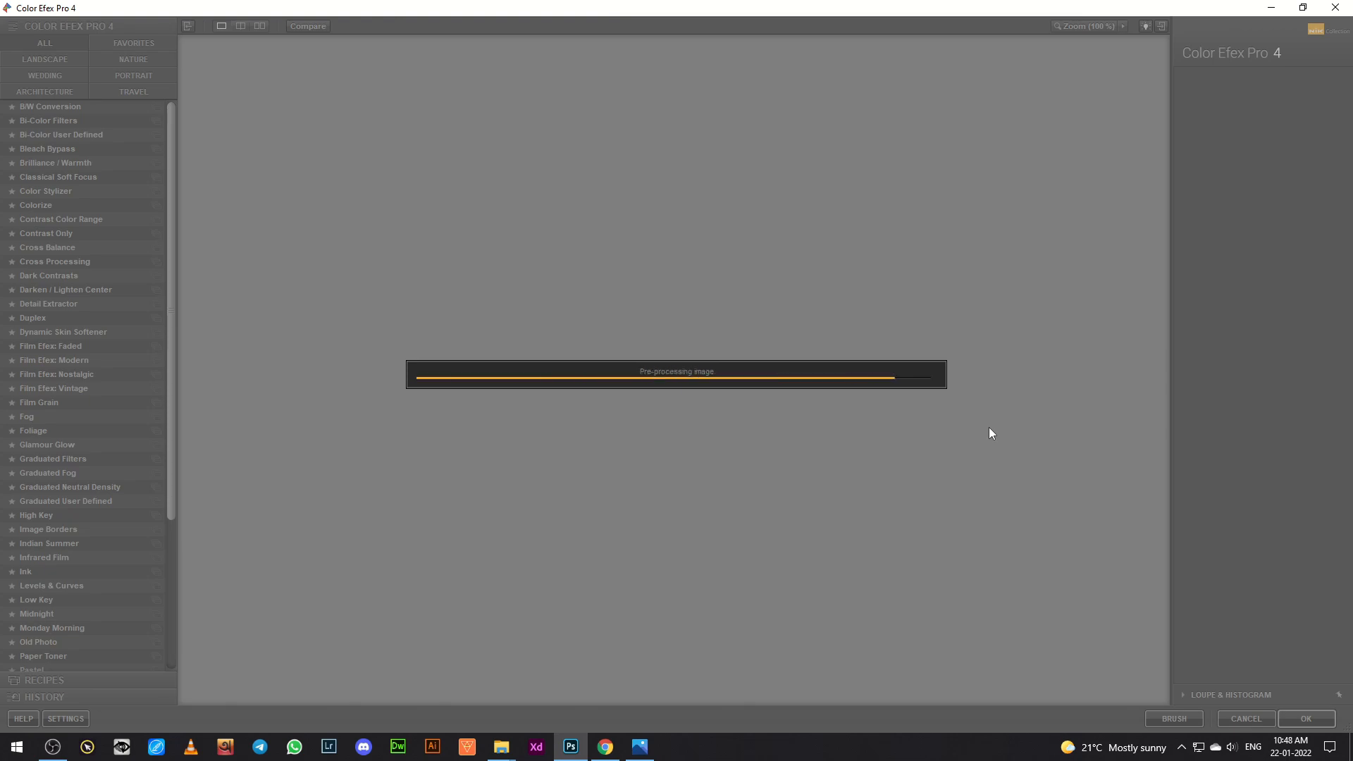
{"action": "scroll", "coordinate": [33, 278], "scroll_direction": "up", "scroll_amount": 2}
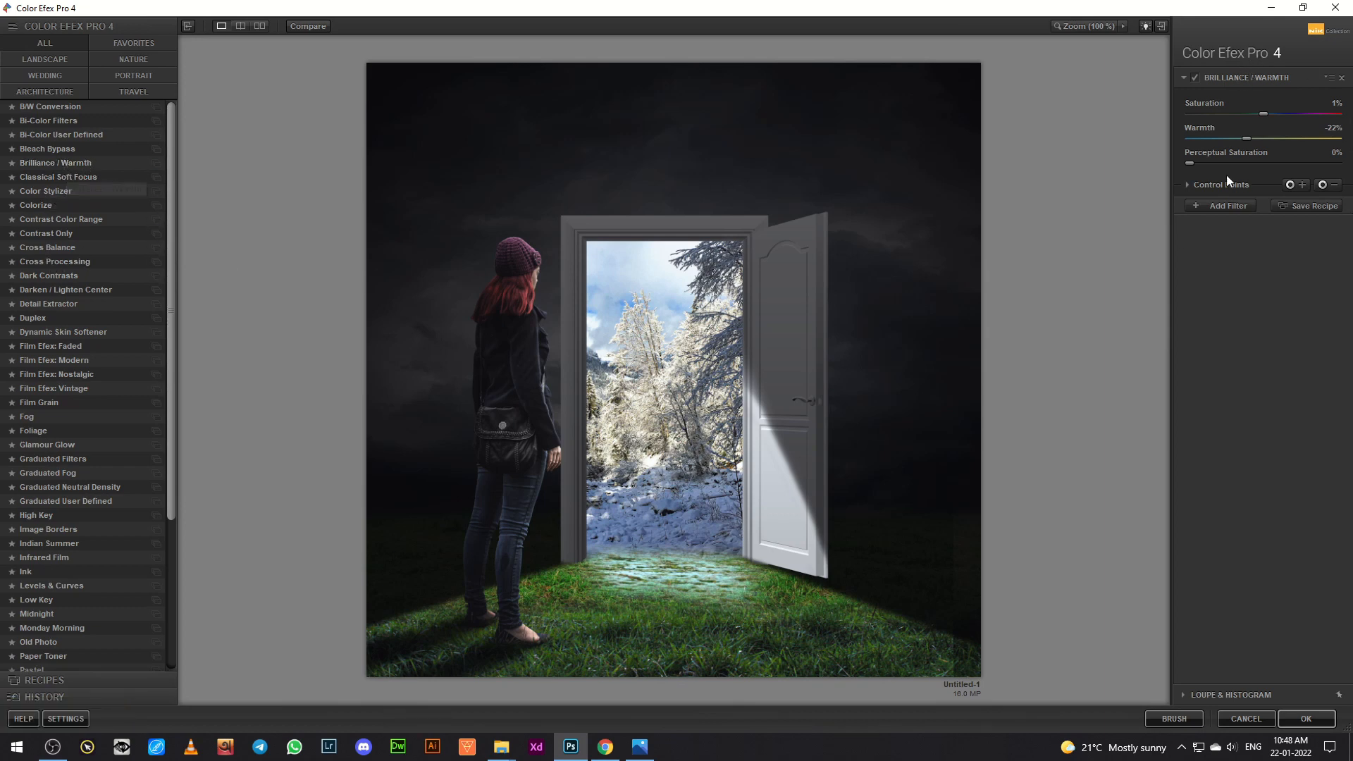
{"action": "left_click_drag", "start_coordinate": [1244, 137], "coordinate": [1242, 137]}
Step: Add a Cross Processing filter to the stack with method B02 and a strength of 19%
{"action": "left_click", "coordinate": [1231, 208]}
{"action": "left_click", "coordinate": [67, 264]}
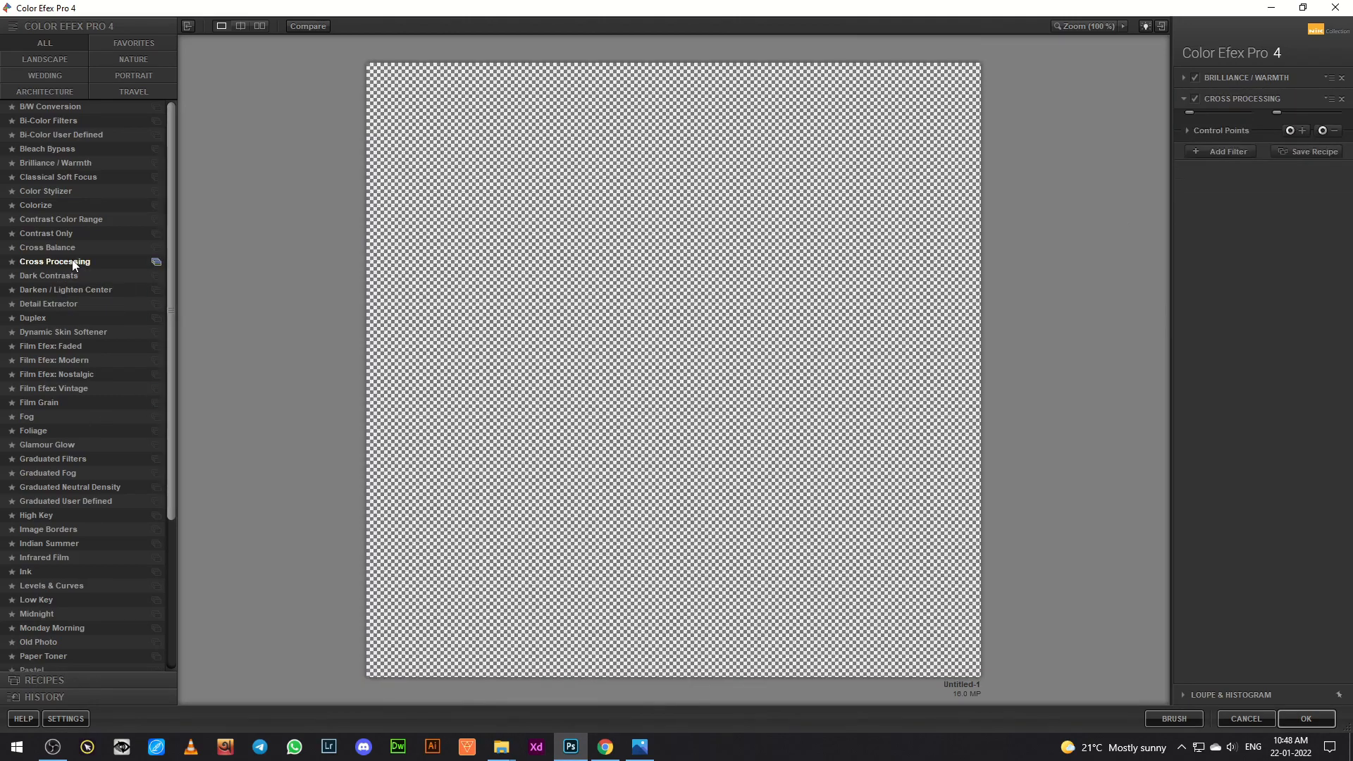
{"action": "left_click", "coordinate": [1300, 130]}
{"action": "left_click", "coordinate": [1282, 171]}
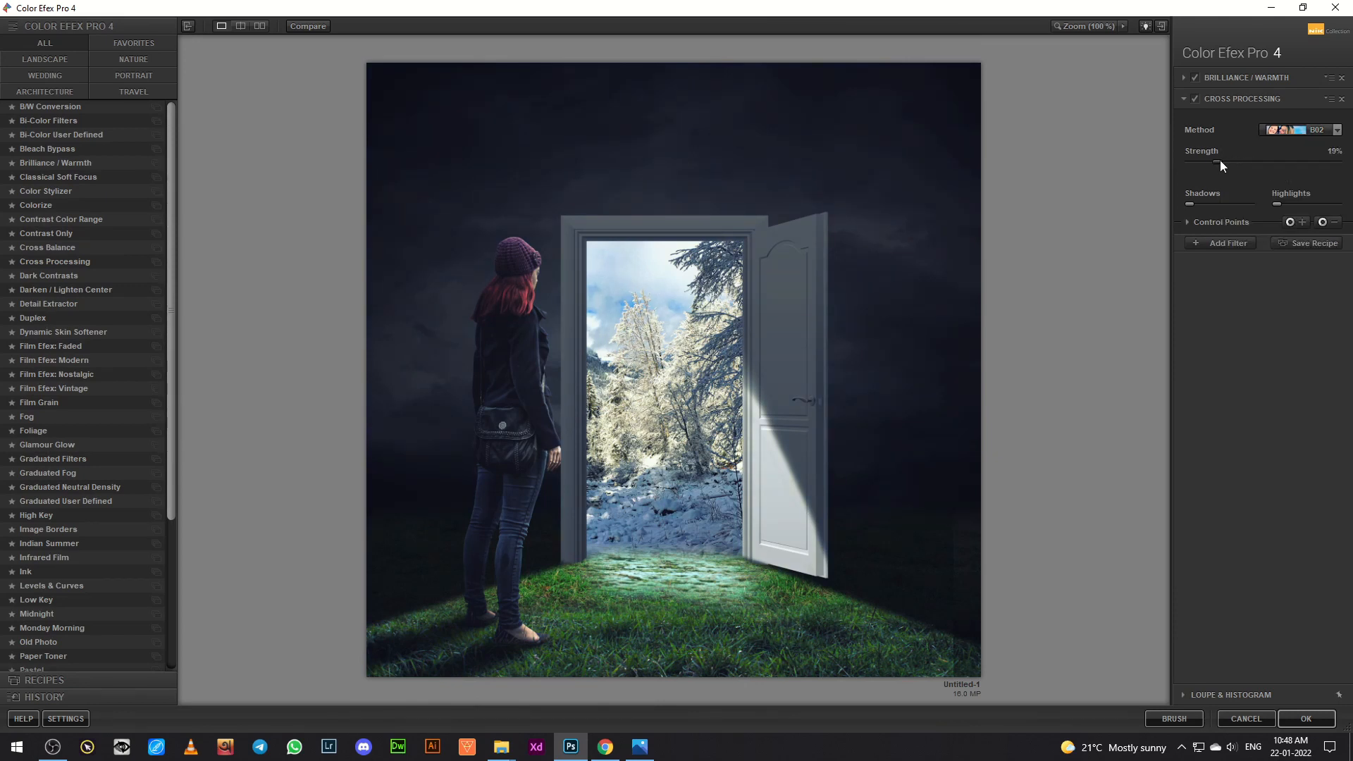
Step: Add a Glamour Glow filter to the stack and compare the image with it switched off and on, leaving it enabled
{"action": "left_click", "coordinate": [1229, 243]}
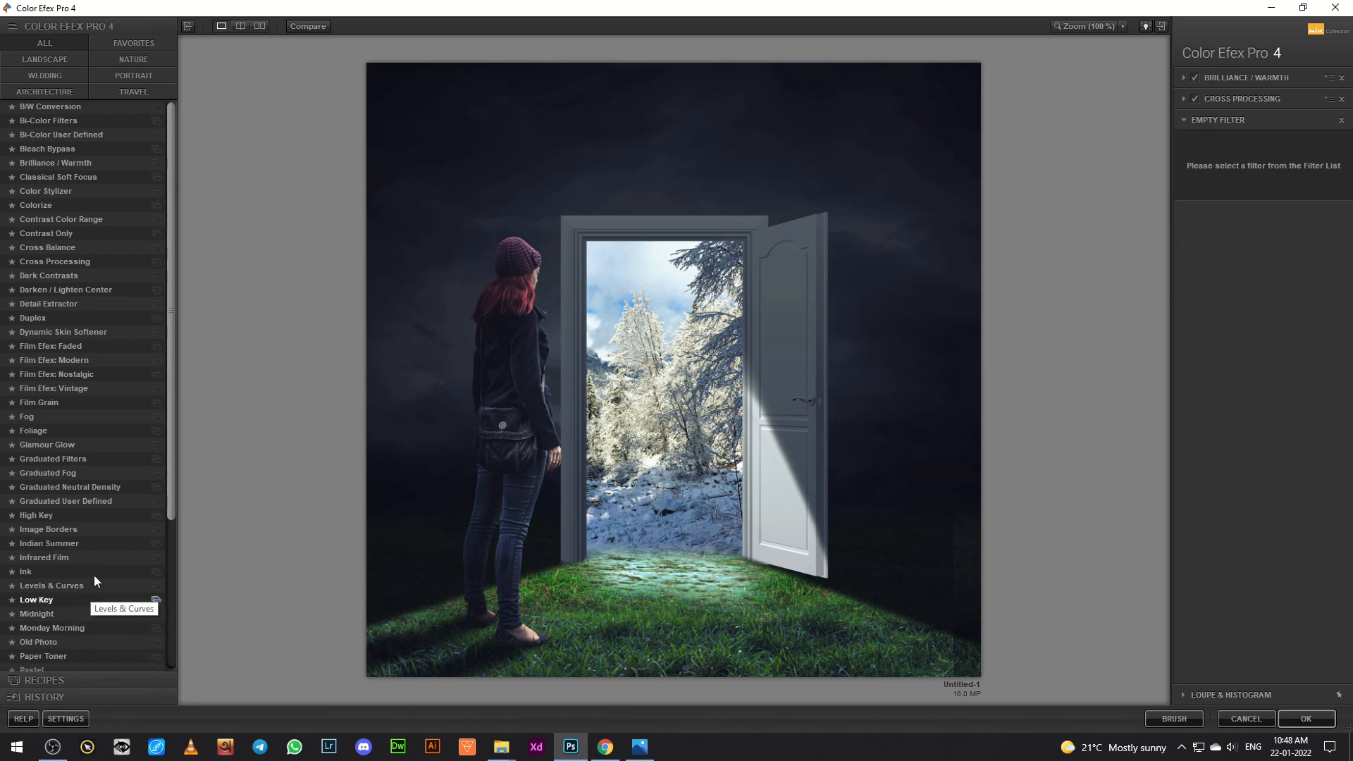
{"action": "left_click", "coordinate": [59, 445]}
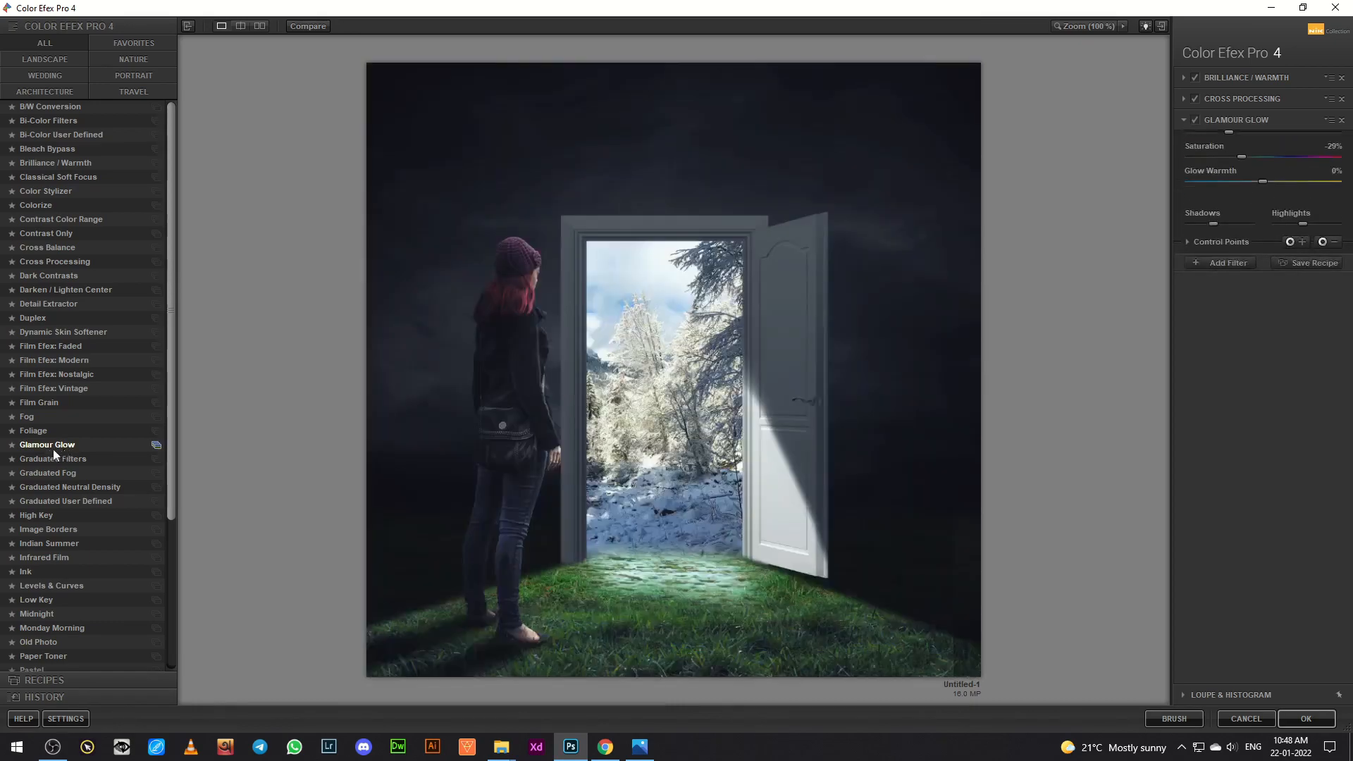
{"action": "left_click", "coordinate": [1193, 120]}
{"action": "left_click", "coordinate": [1193, 120]}
{"action": "left_click", "coordinate": [1194, 119]}
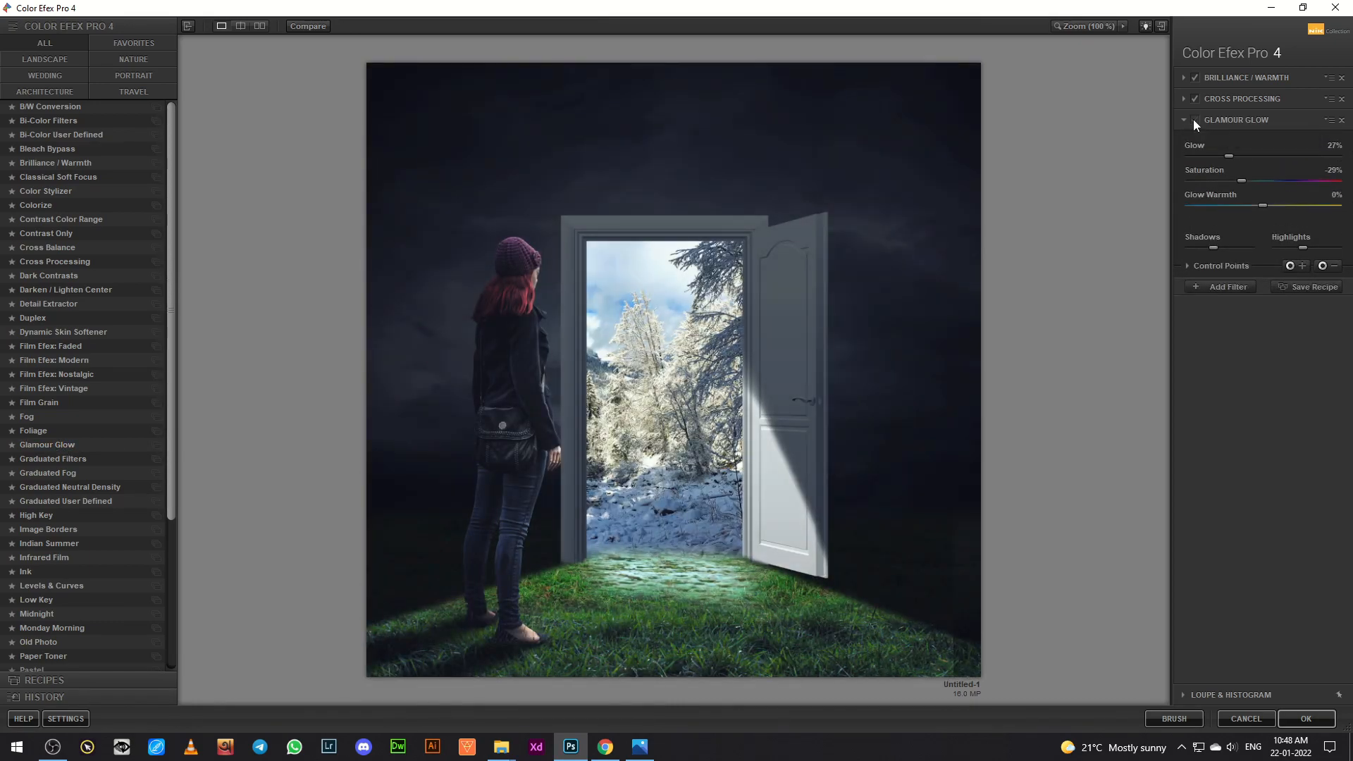
{"action": "left_click", "coordinate": [1193, 120]}
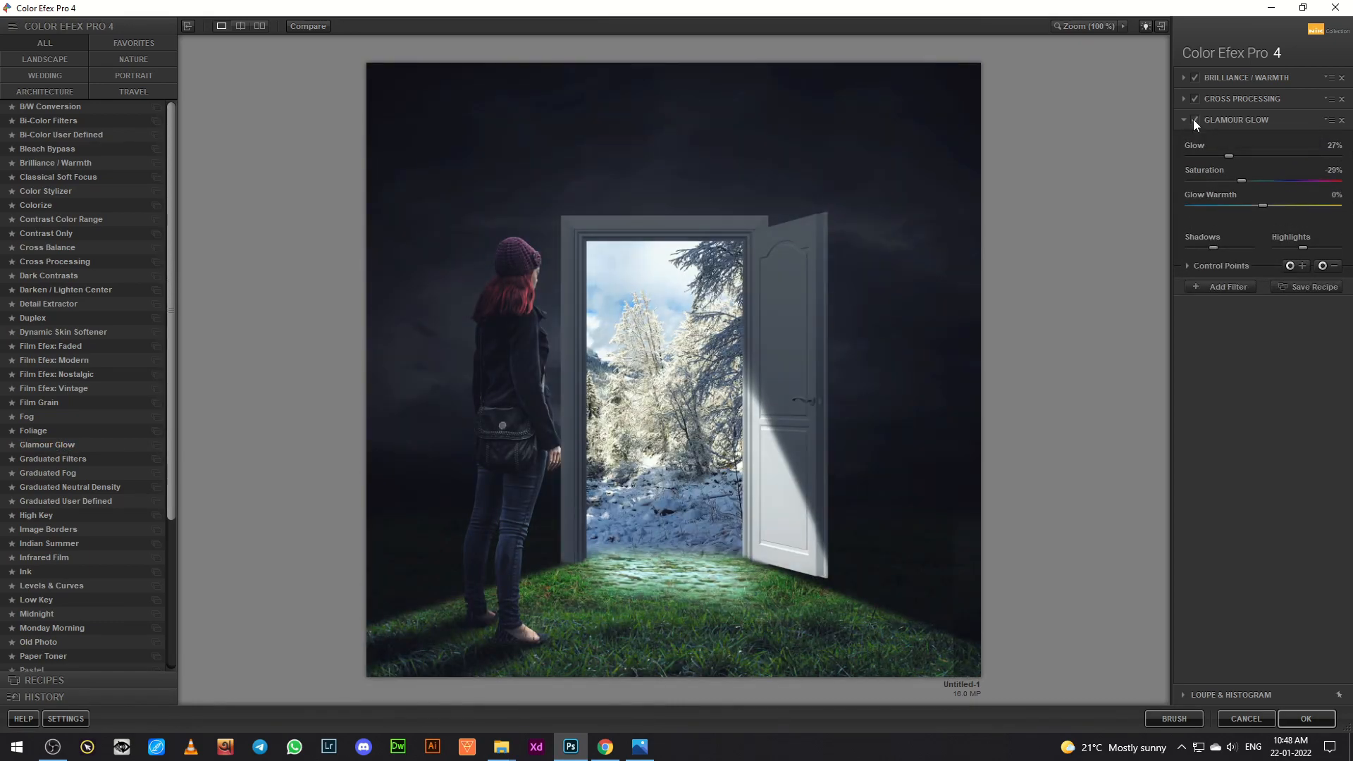
Step: Apply the Color Efex Pro 4 filter stack to the composite and switch to the Move tool
{"action": "left_click", "coordinate": [1228, 290]}
{"action": "left_click", "coordinate": [1289, 718]}
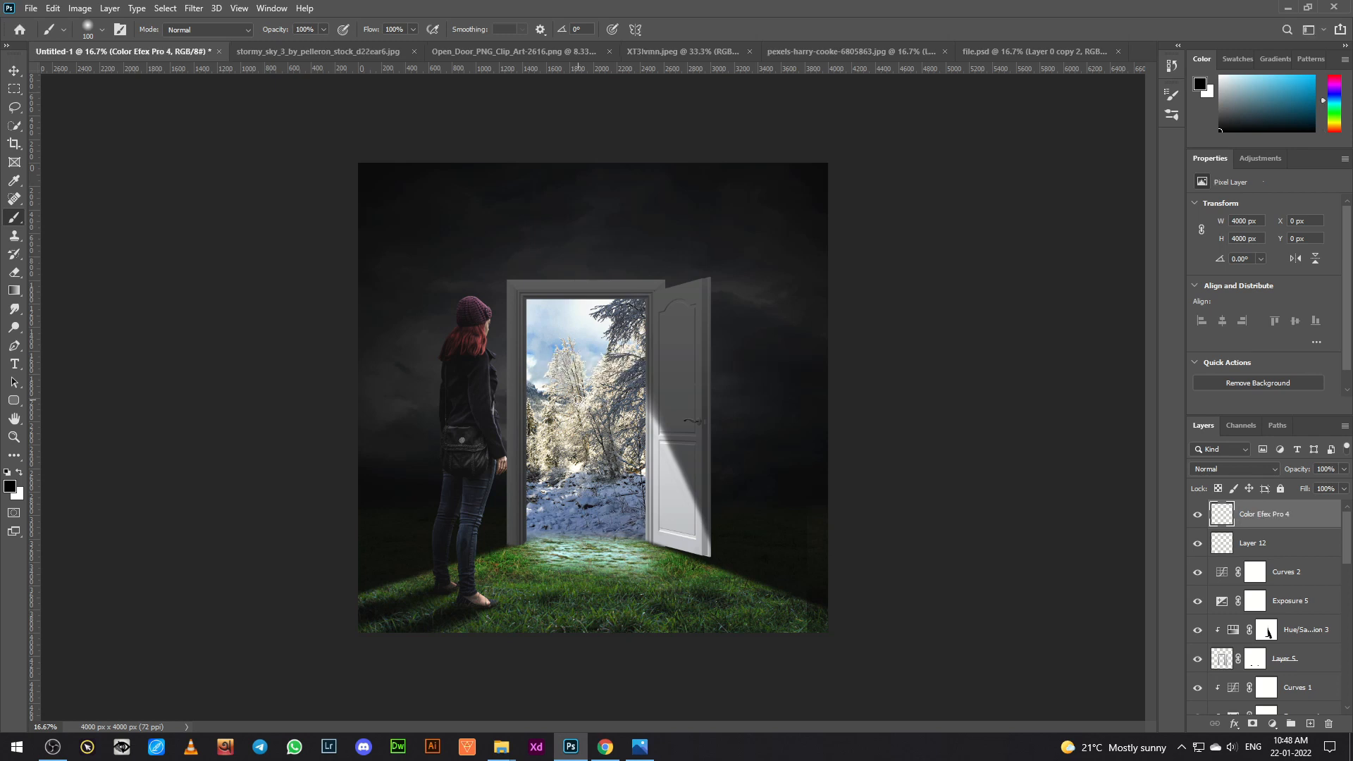
{"action": "scroll", "coordinate": [578, 400], "scroll_direction": "up", "scroll_amount": 2}
{"action": "scroll", "coordinate": [578, 400], "scroll_direction": "up", "scroll_amount": 1}
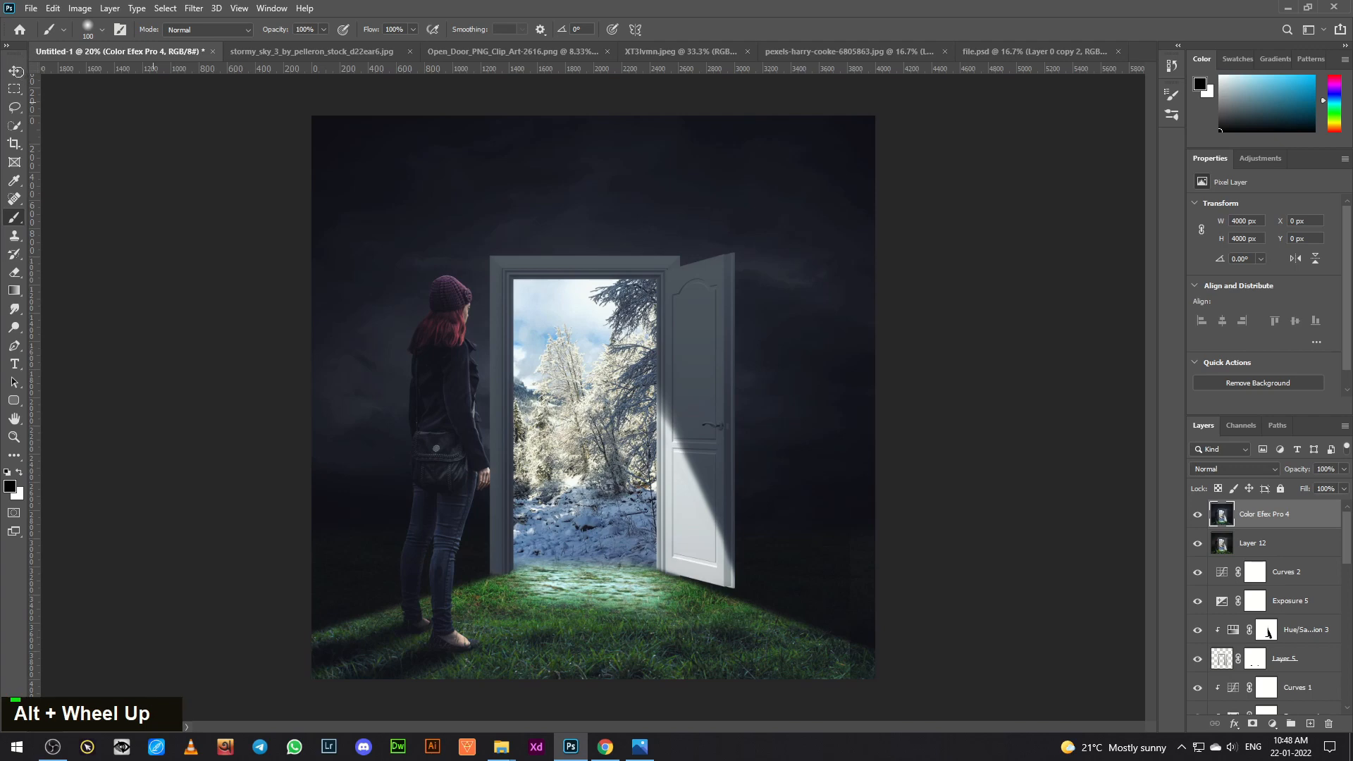
{"action": "key", "text": "v"}
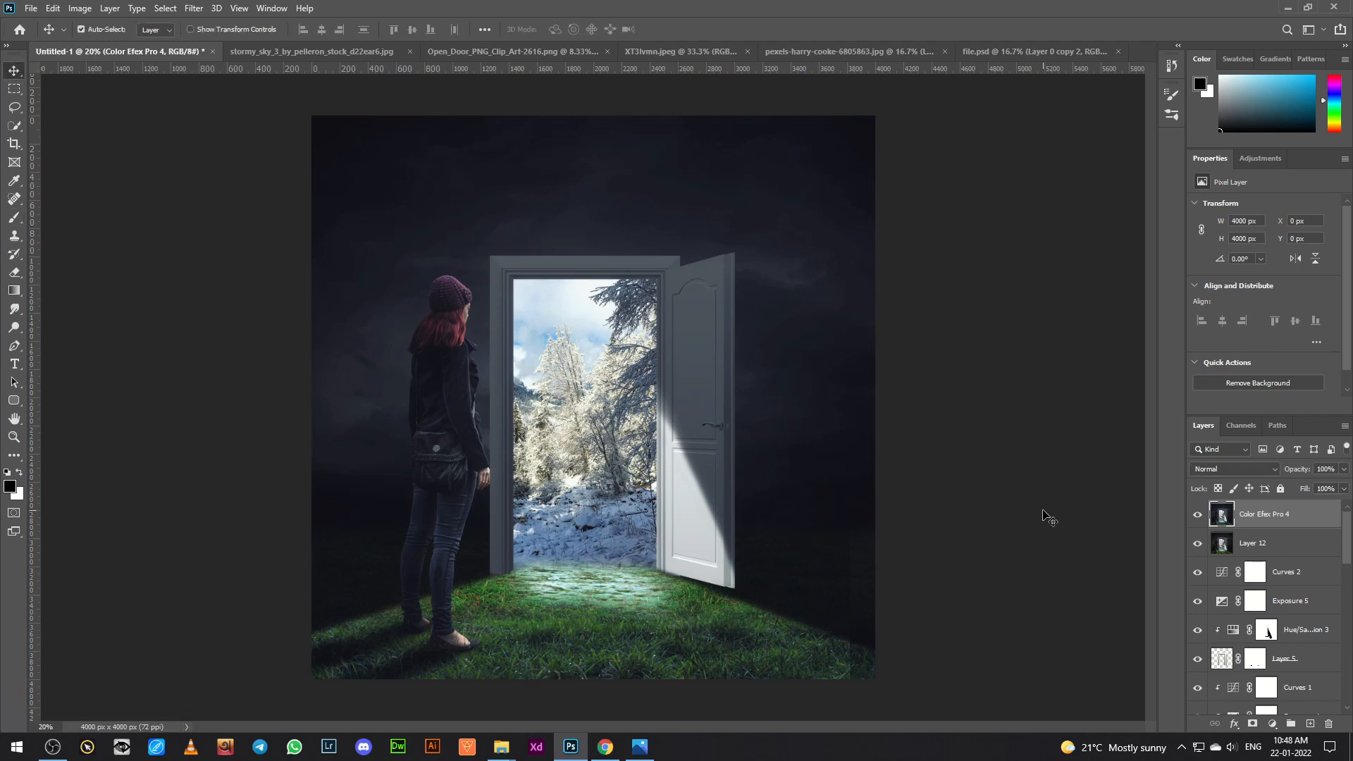